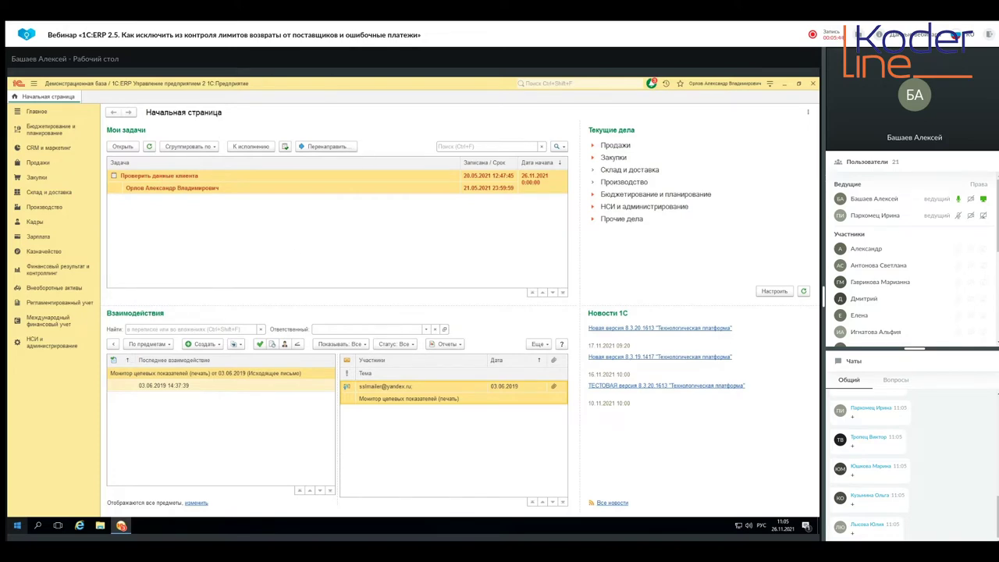
Step: In the treasury and settlements settings, enable Заявки на расходование денежных средств and set Использование лимитов to По данным бюджетирования
click(39, 347)
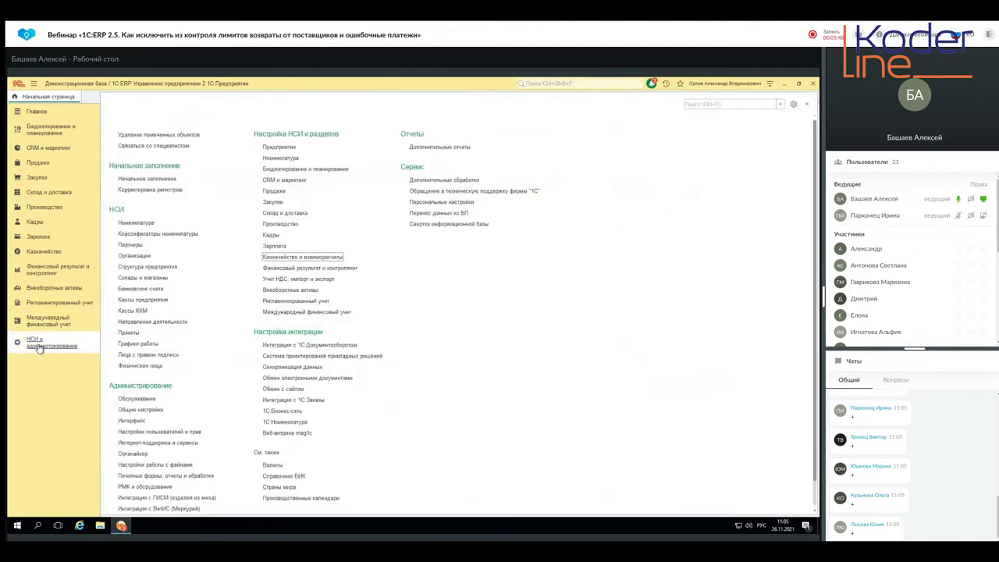
click(310, 257)
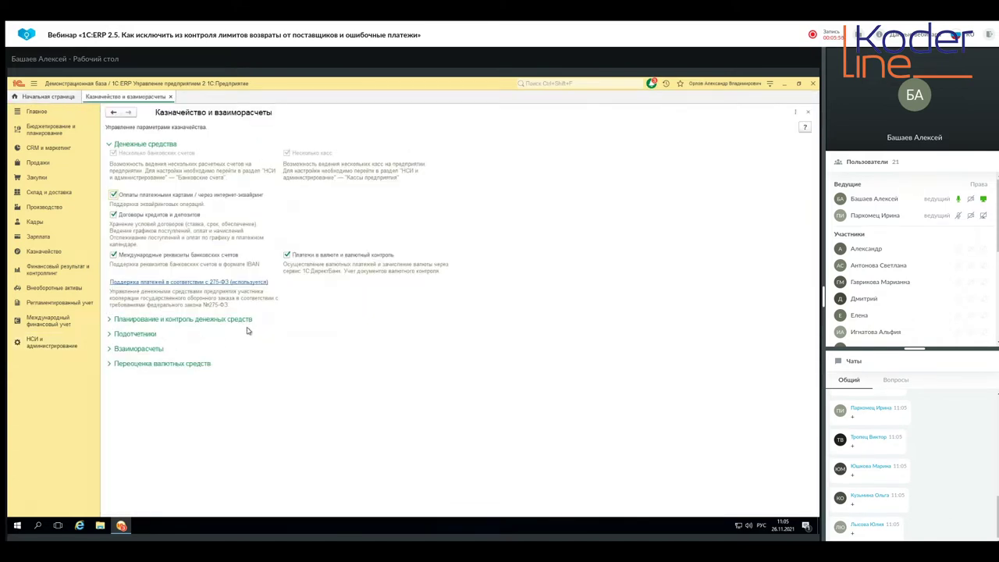
click(109, 319)
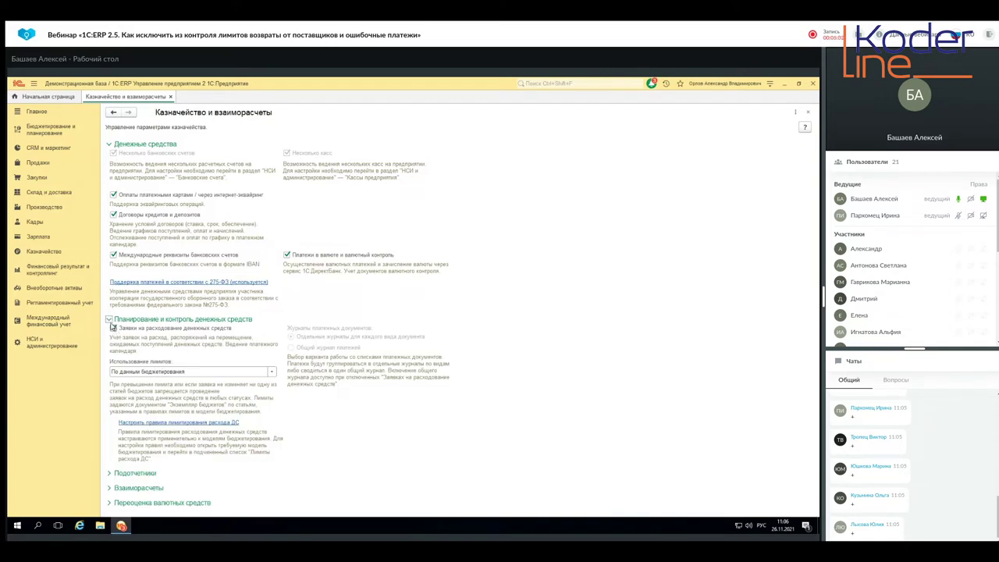
click(113, 328)
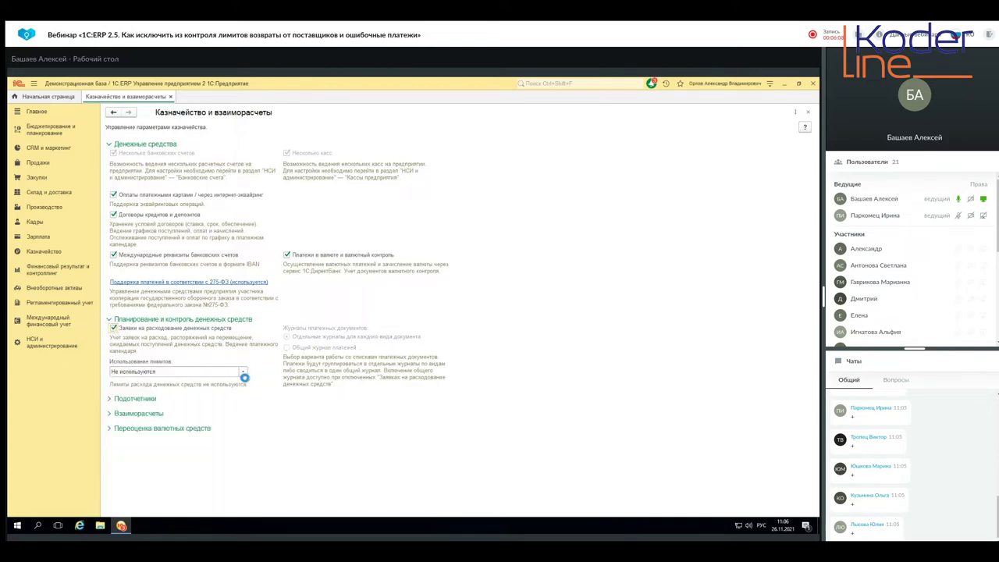
click(243, 371)
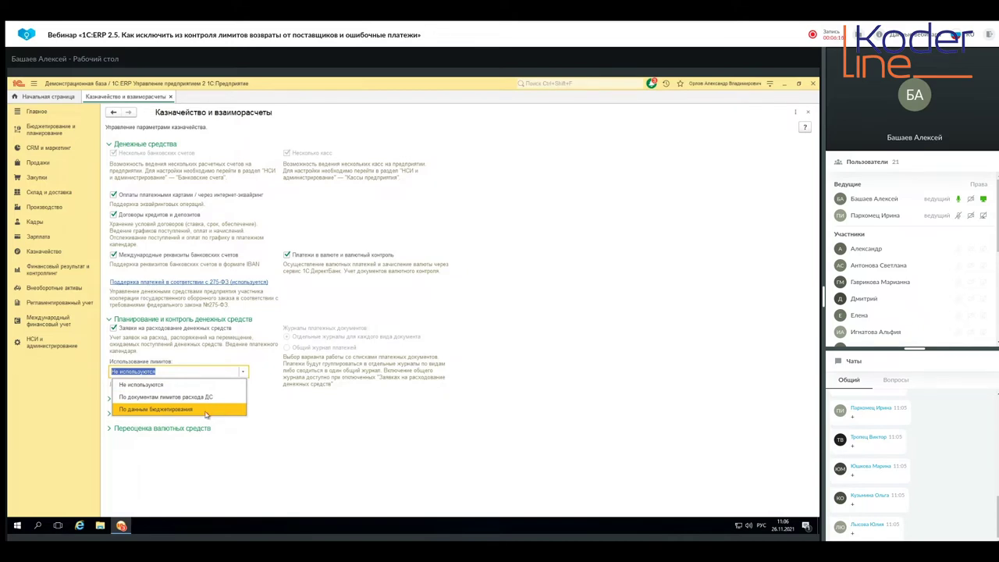
click(164, 410)
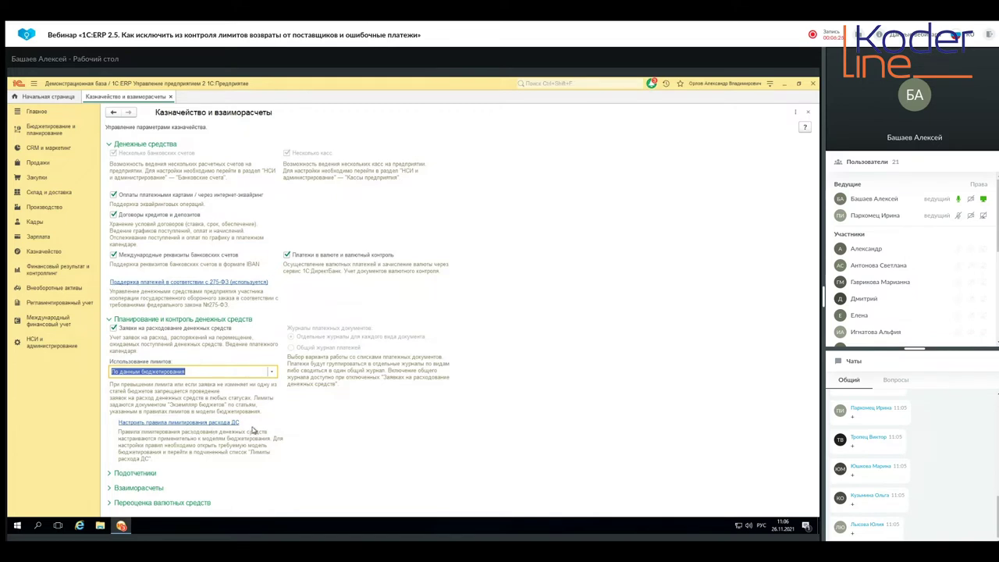
Step: View the budgeting models via the cash limit rules link, close them, and reopen the list from the budgeting settings and references
click(169, 423)
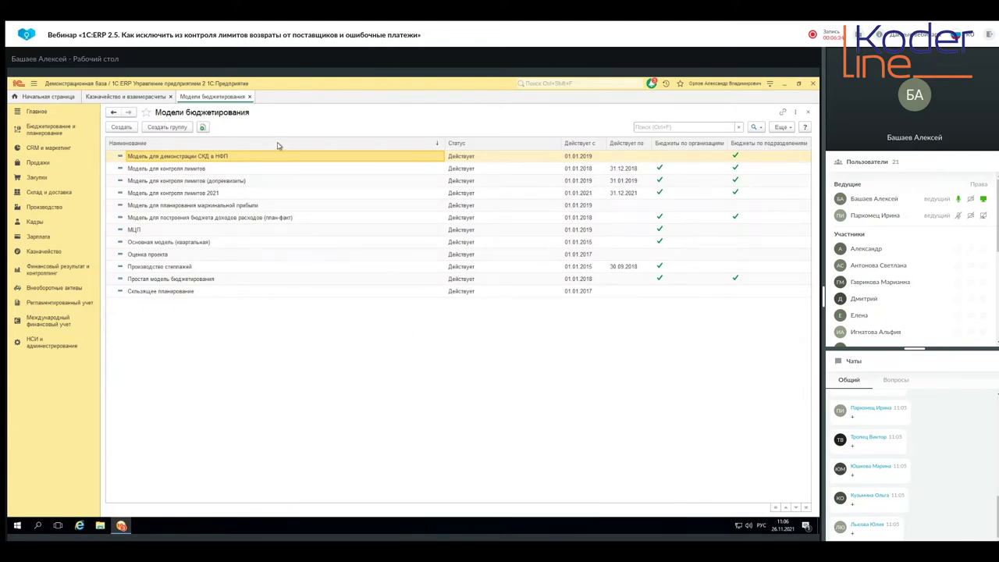
click(249, 97)
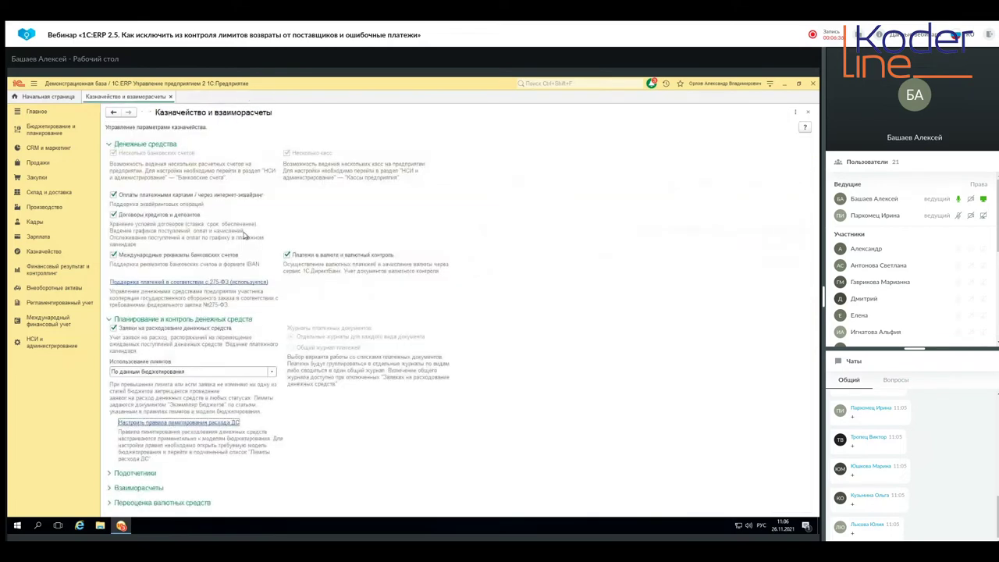
click(37, 138)
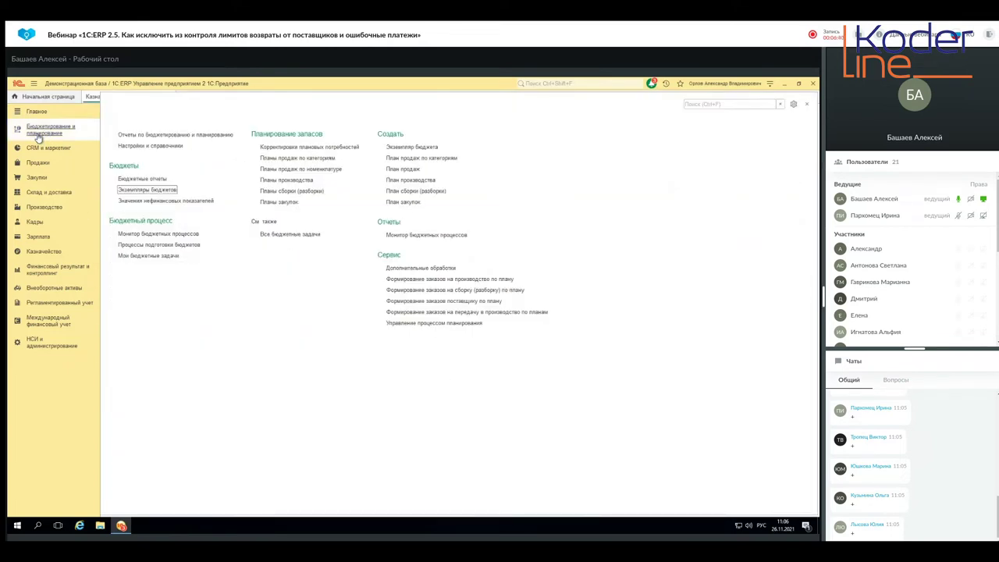
click(151, 146)
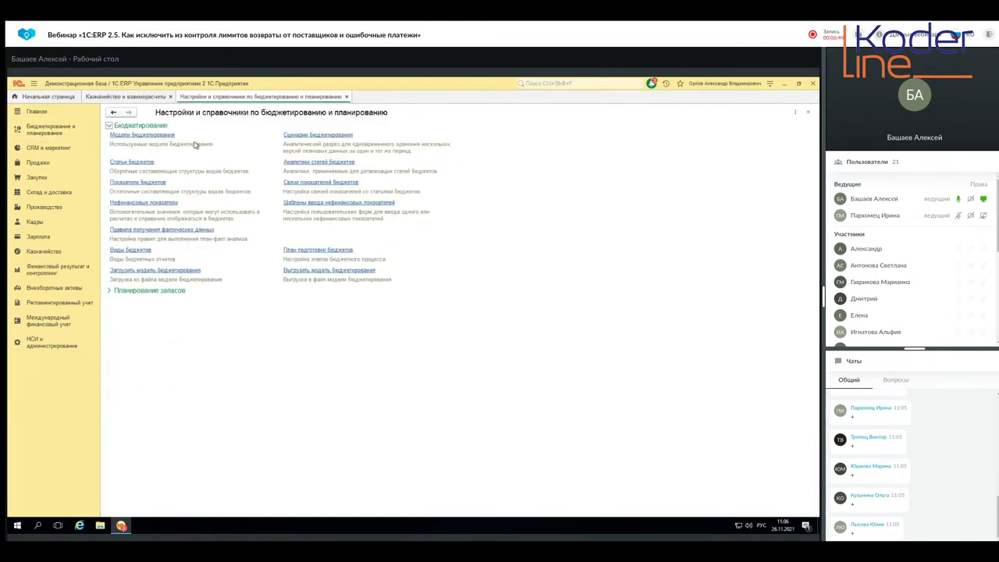
click(133, 138)
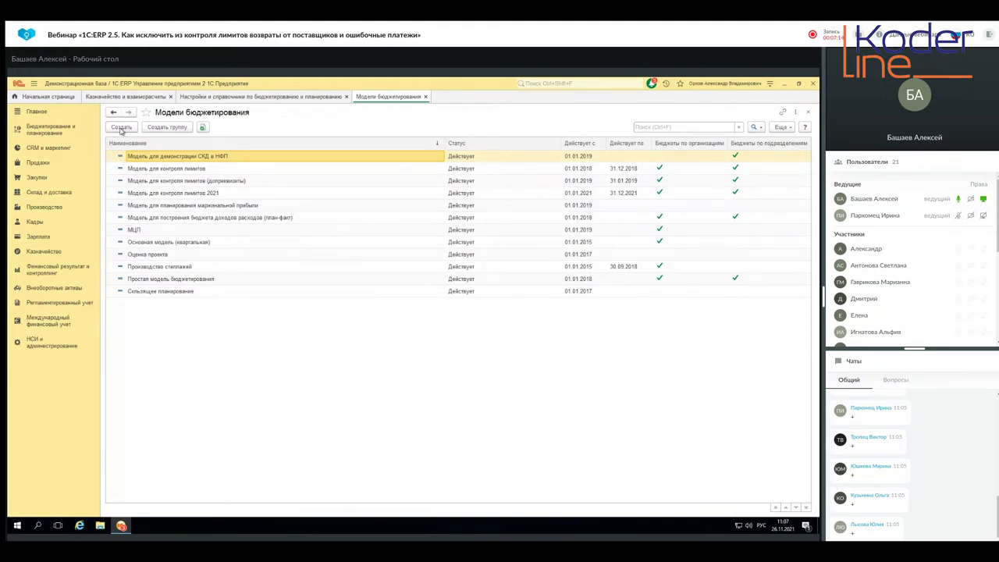
Step: Start a new budgeting model named Модель бюджета для лимитов 2021, valid from 01.01.2021 to 31.12.2021
click(121, 127)
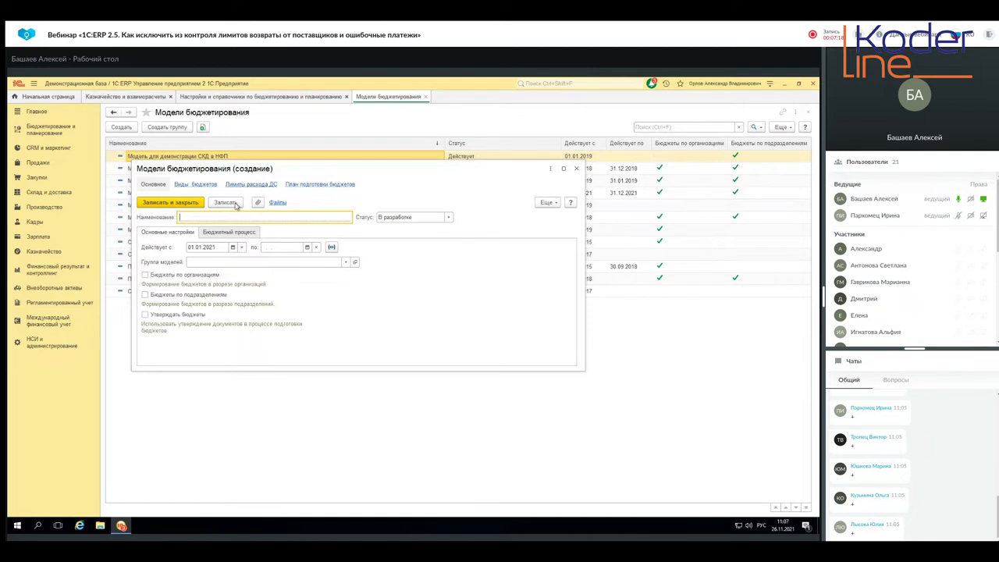
text(Модель )
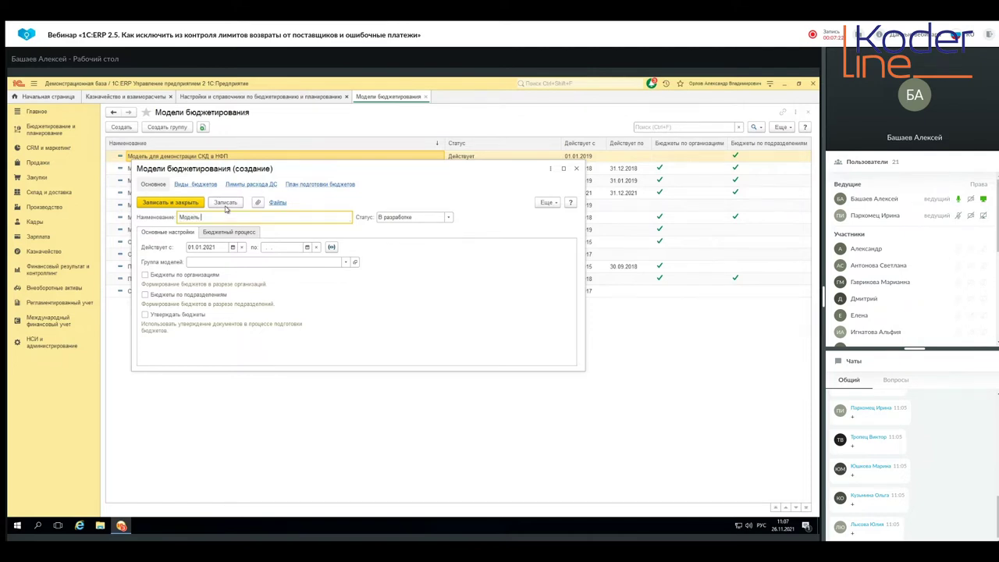
text(бюджета для лимитов 2021)
click(334, 248)
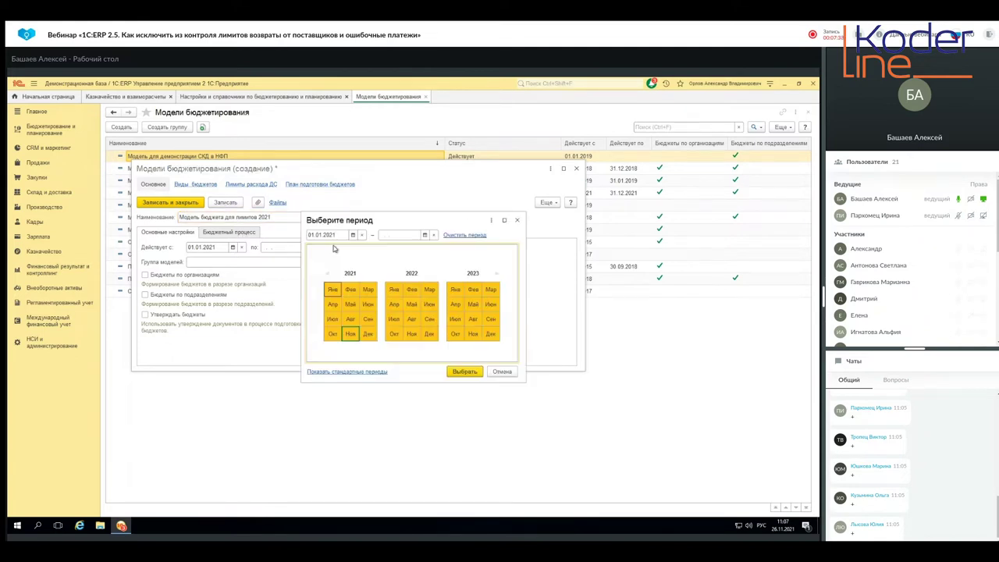
click(333, 289)
drag(335, 289, 369, 335)
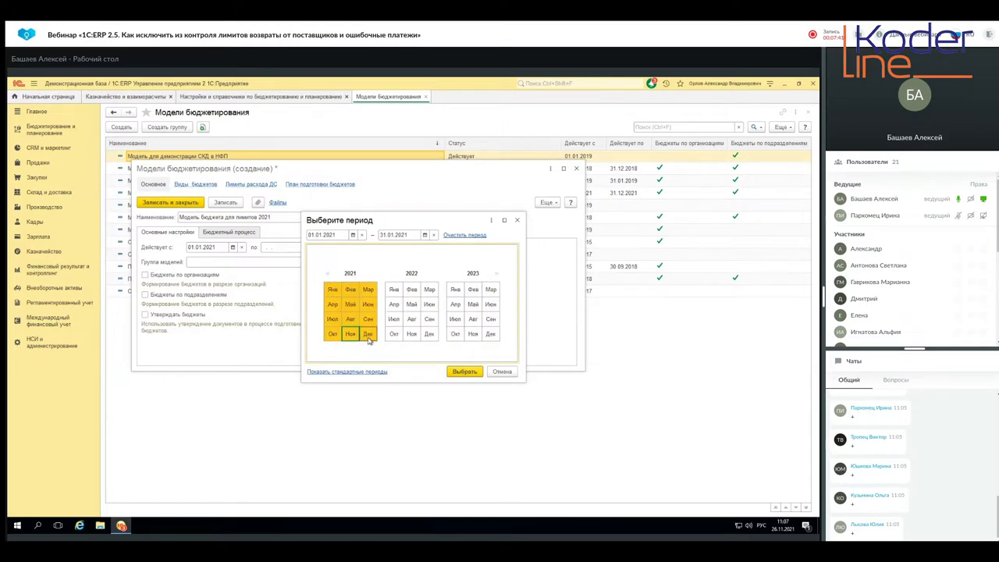
click(464, 372)
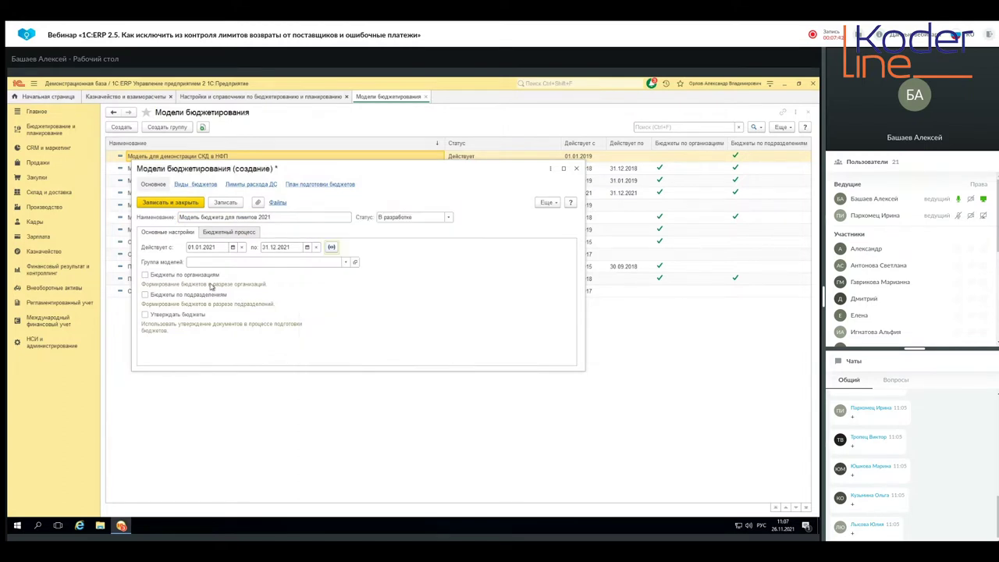
Step: Leave the new model's group empty and enable Бюджеты по организациям and Бюджеты по подразделениям
click(346, 263)
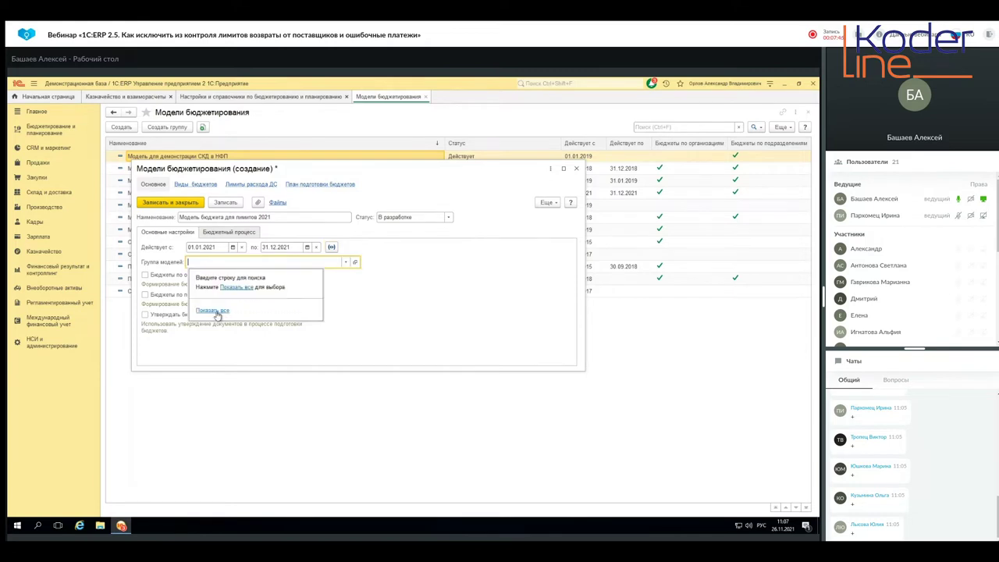
click(422, 280)
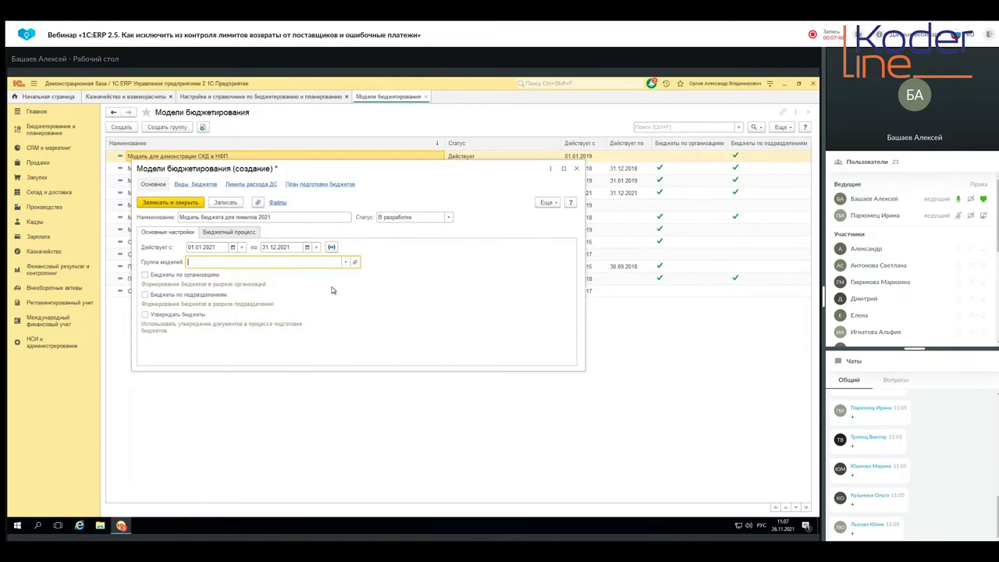
click(144, 276)
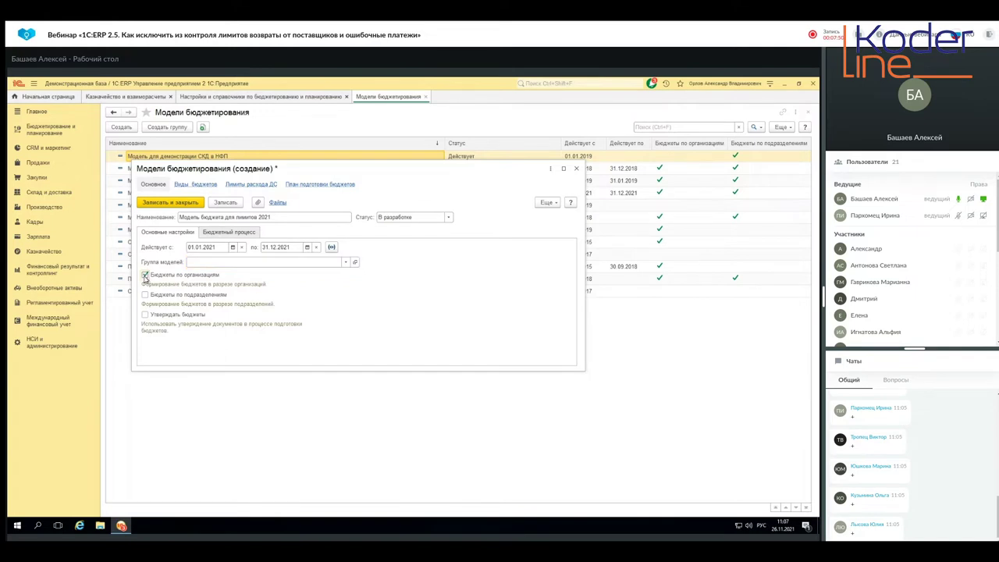
click(145, 295)
click(145, 316)
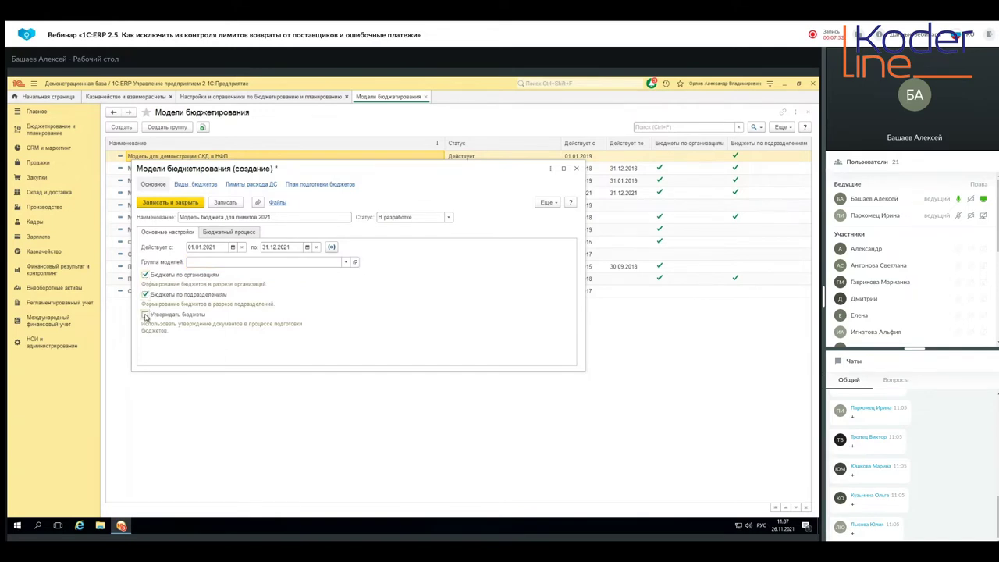
Step: View the new model's budget process settings, try to open its budget types, and discard the model without saving
click(219, 234)
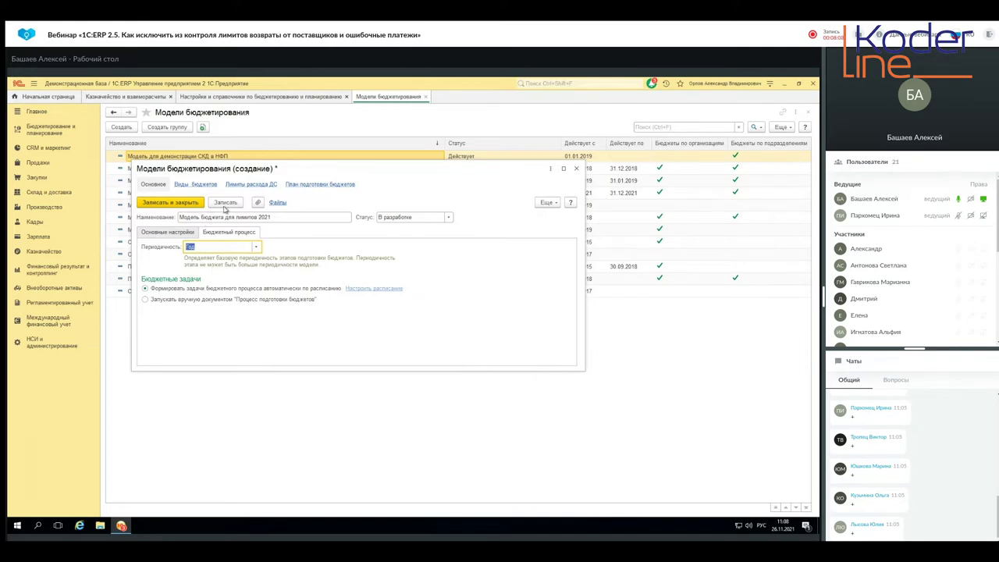
click(200, 186)
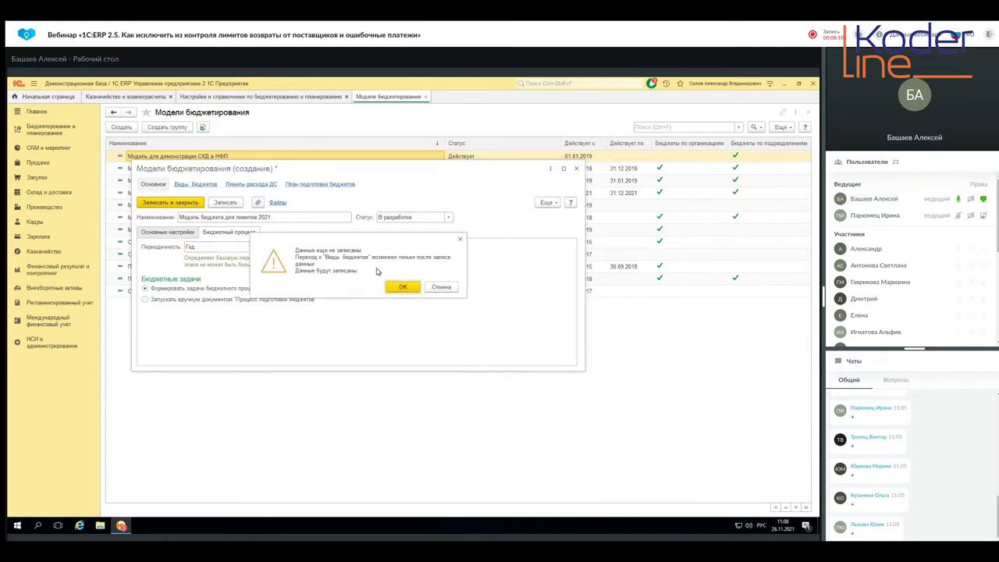
click(443, 288)
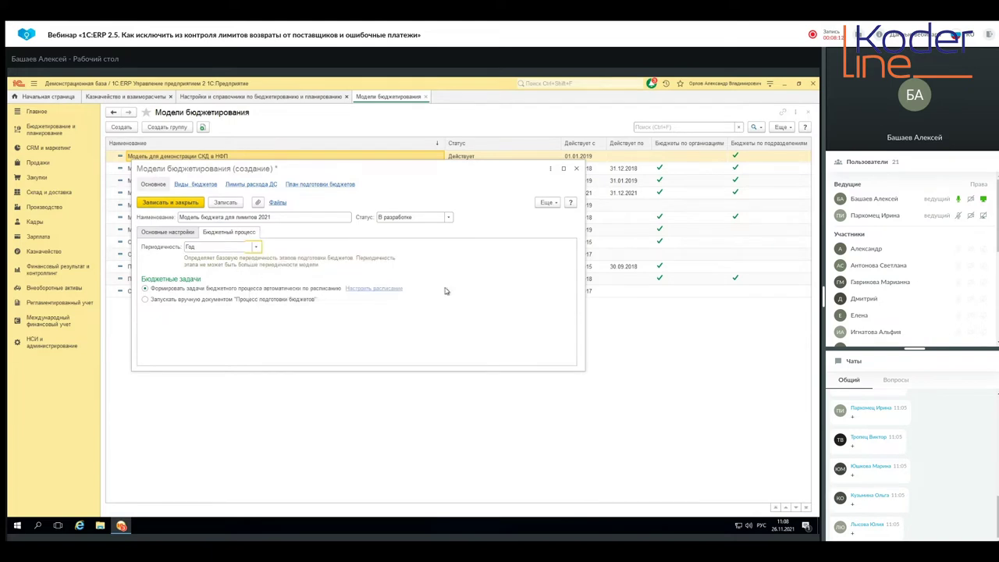
click(576, 169)
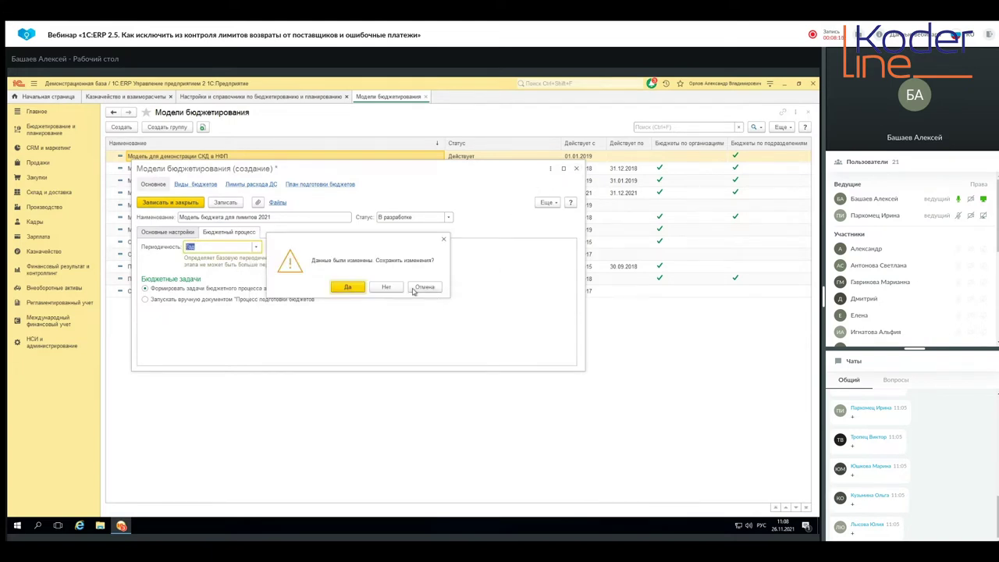
click(388, 294)
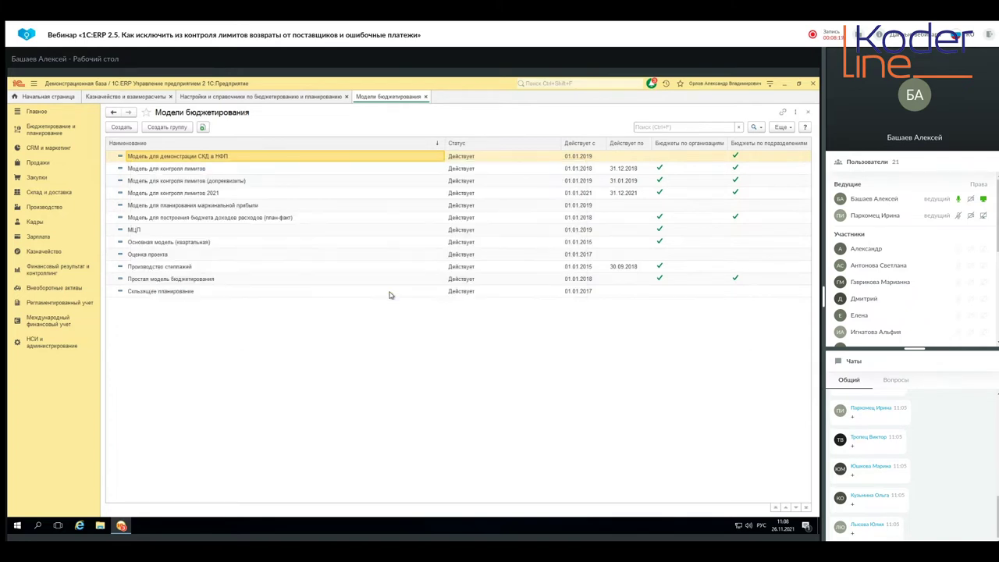
Step: Open the existing Модель для контроля лимитов 2021 and examine its budget types and cash spending limit rules
click(153, 195)
double_click(153, 197)
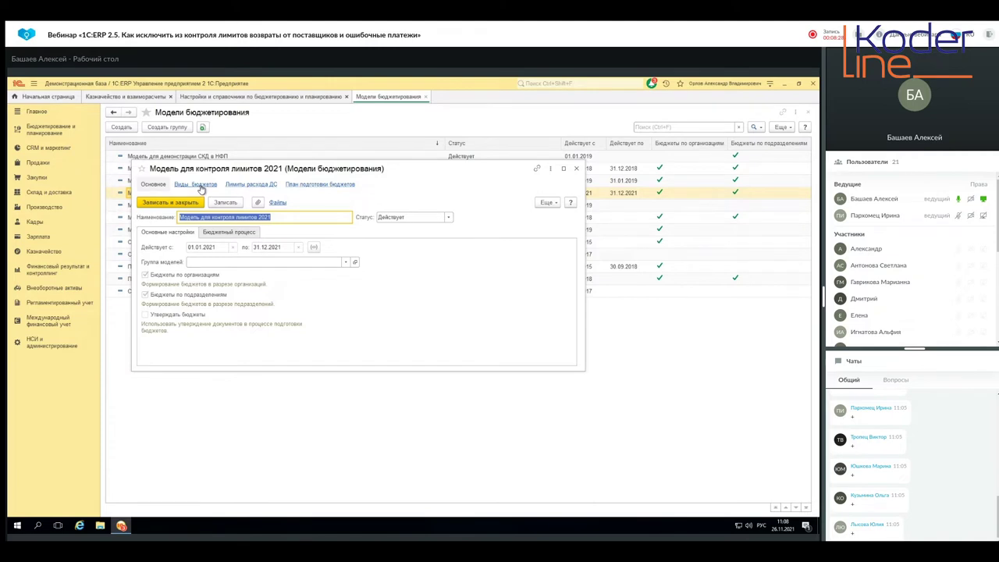
click(200, 185)
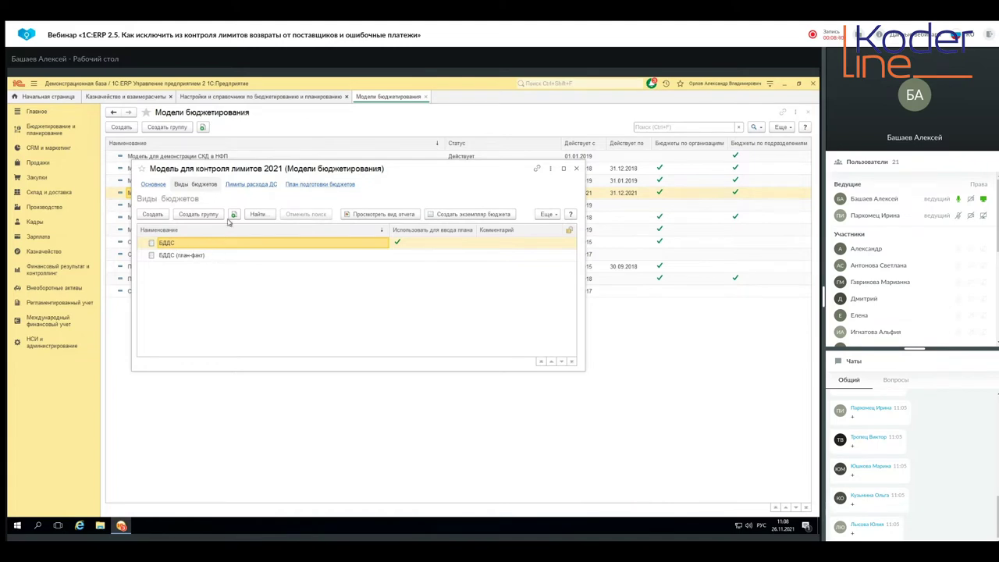
click(250, 185)
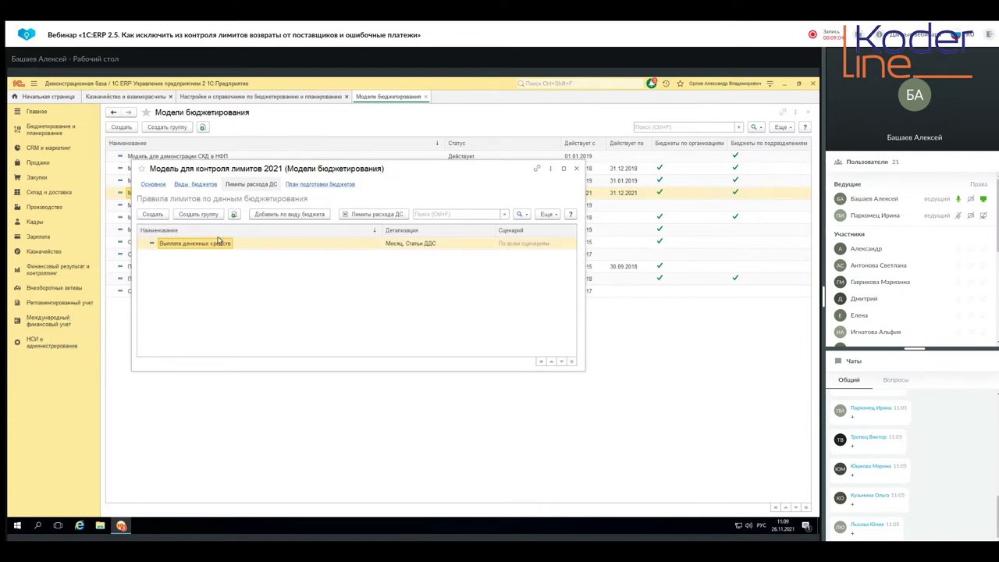
Step: Return to the model's budget types, view a blank form for creating a budget type, and close it
click(195, 185)
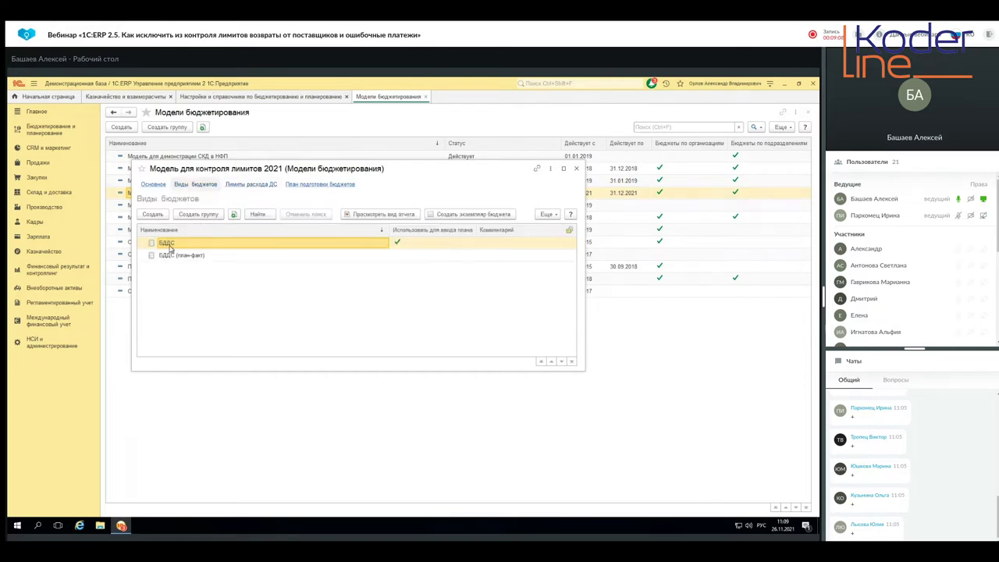
click(152, 215)
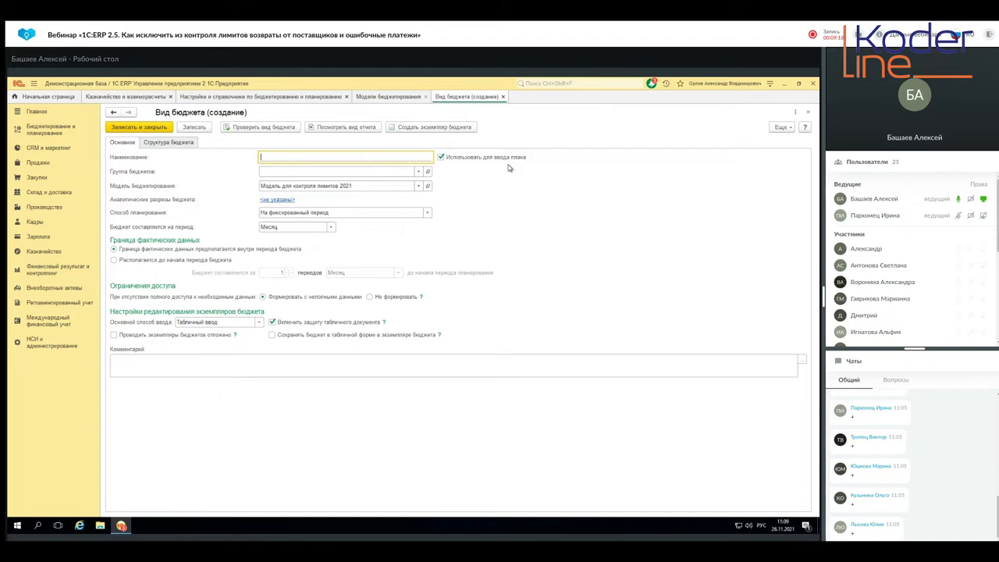
click(811, 115)
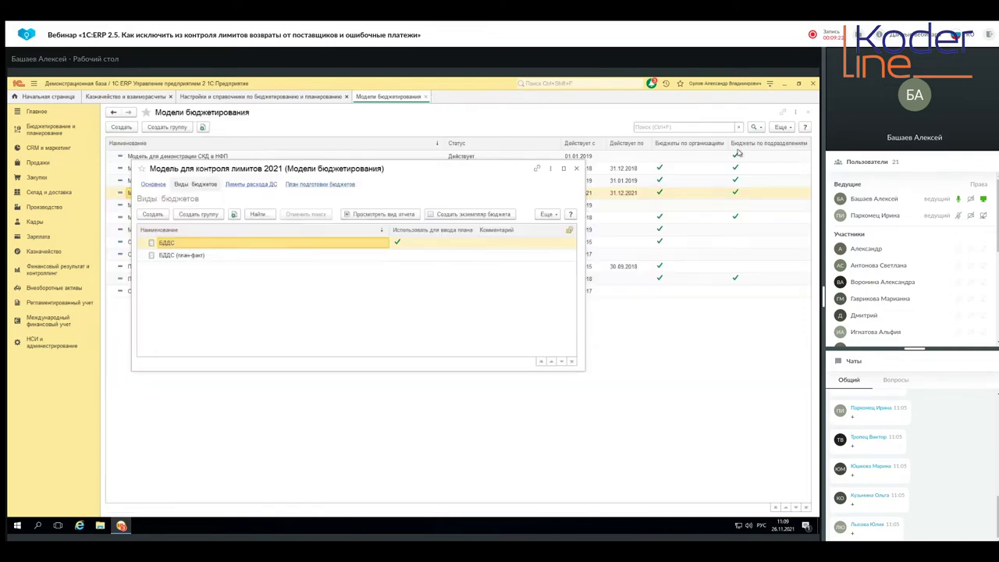
Step: Open the БДДС budget type, choose Квартал as its budget period, and display its budget structure
double_click(164, 245)
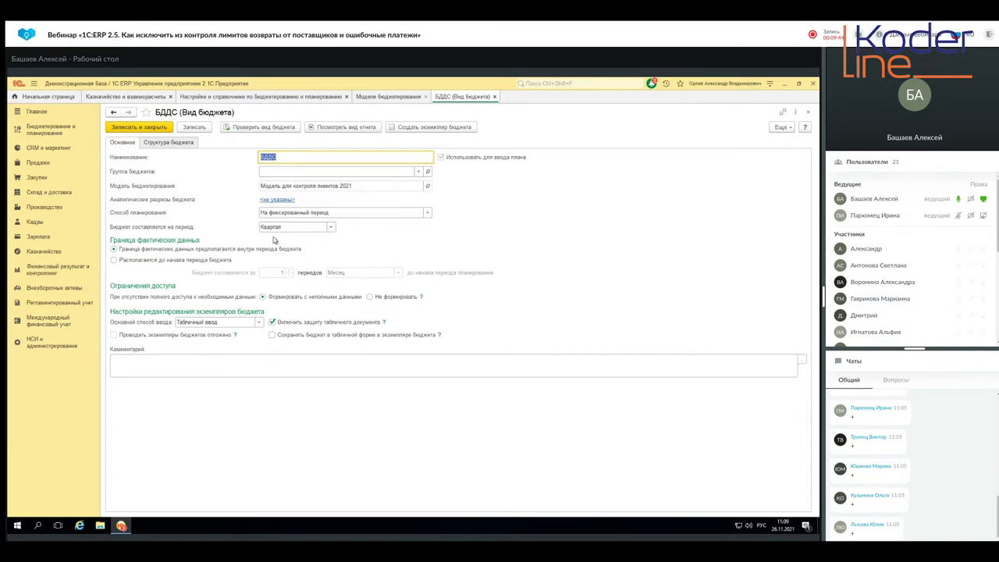
click(331, 227)
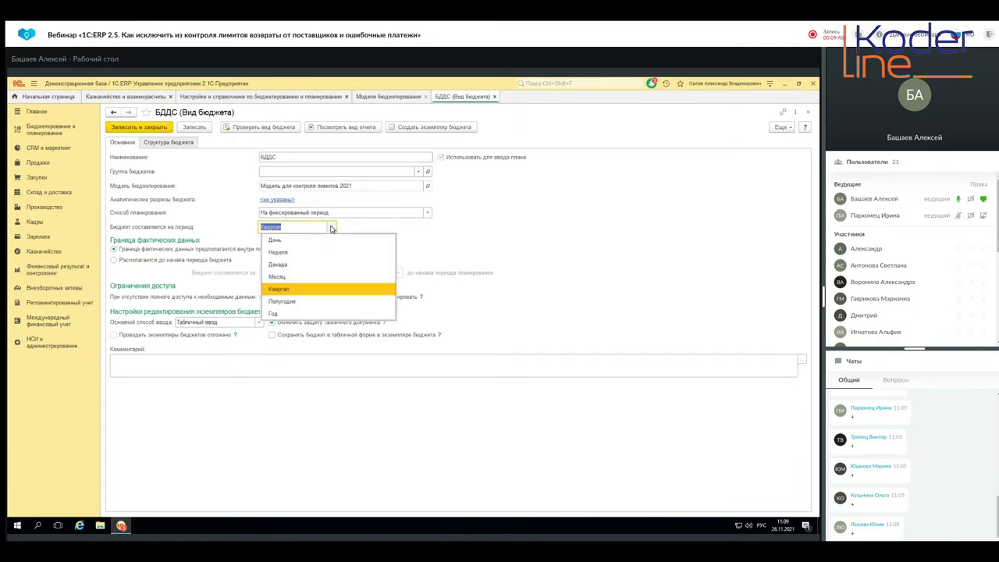
click(321, 291)
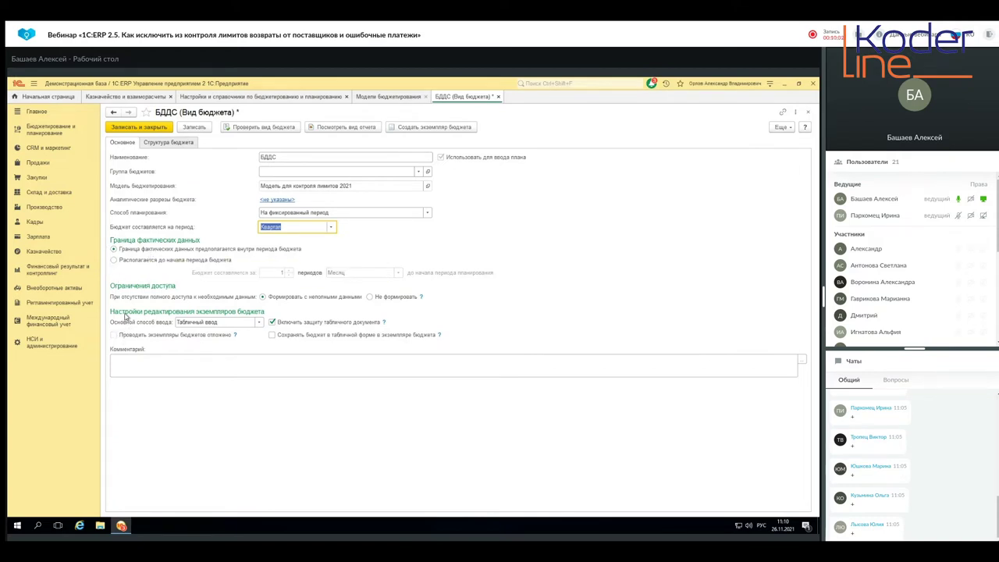
click(157, 144)
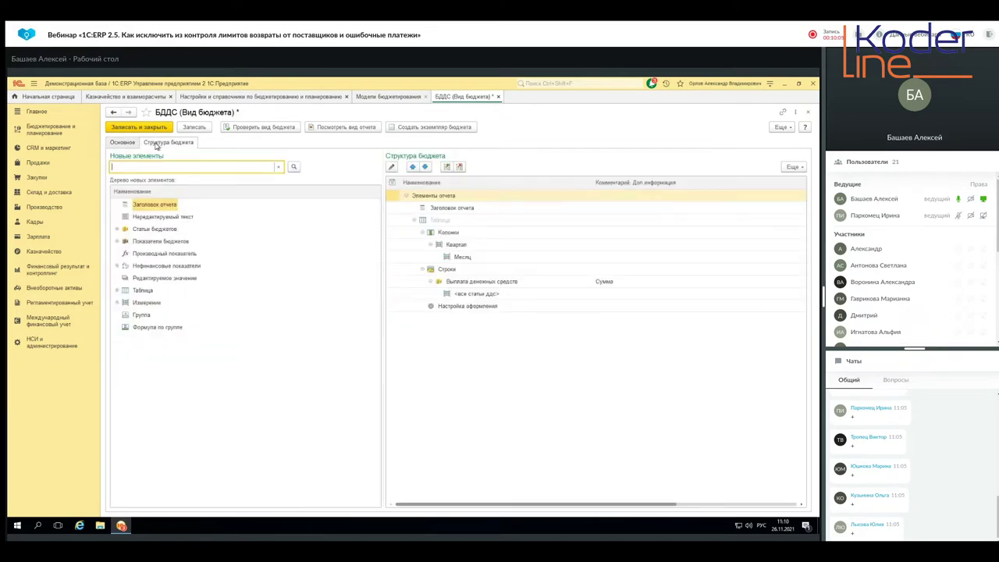
Step: Delete the existing report header and table from the БДДС budget structure
click(438, 209)
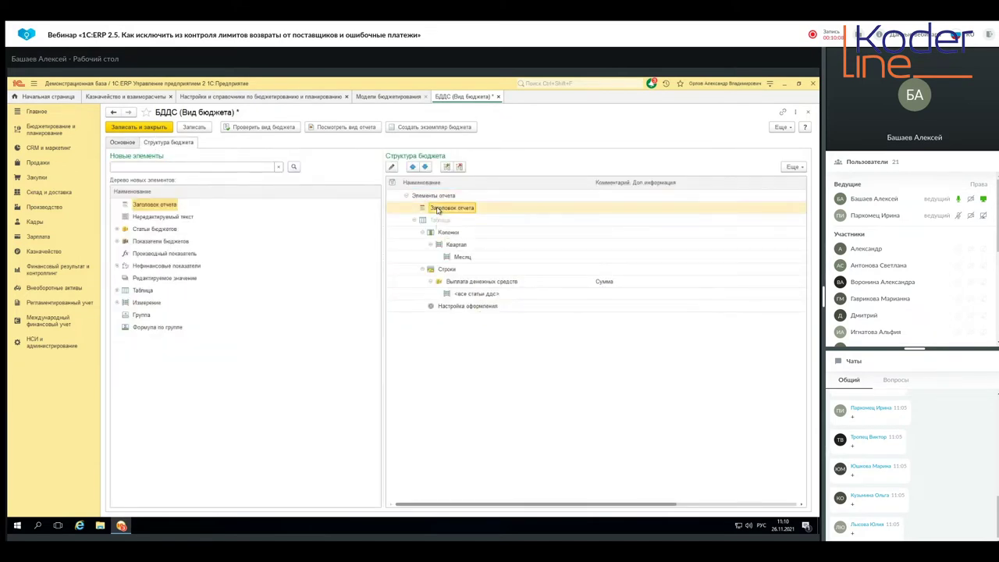
key(Delete)
key(Delete)
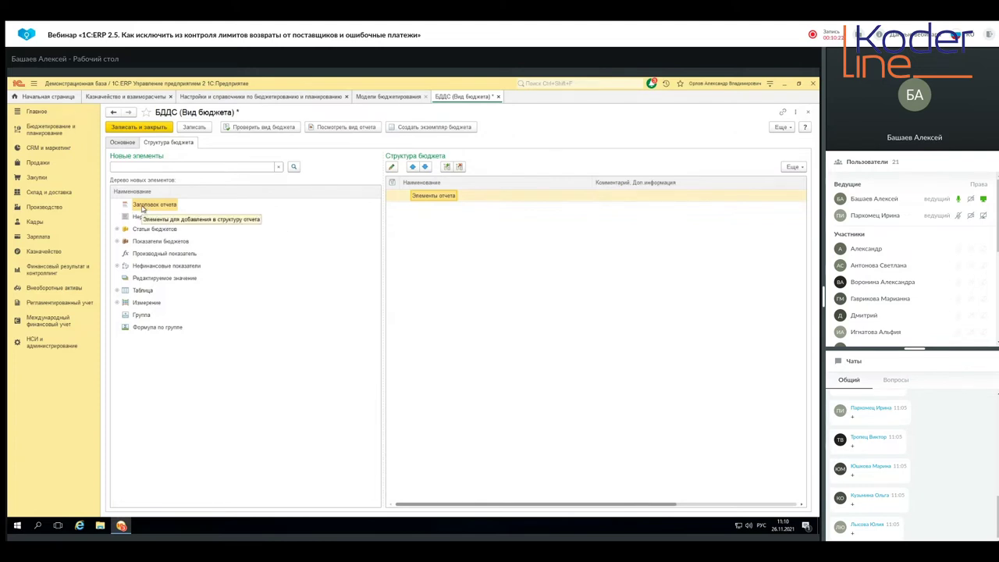
Step: Add a report header and a simple table with indicators in rows to the empty budget structure
drag(147, 205, 428, 199)
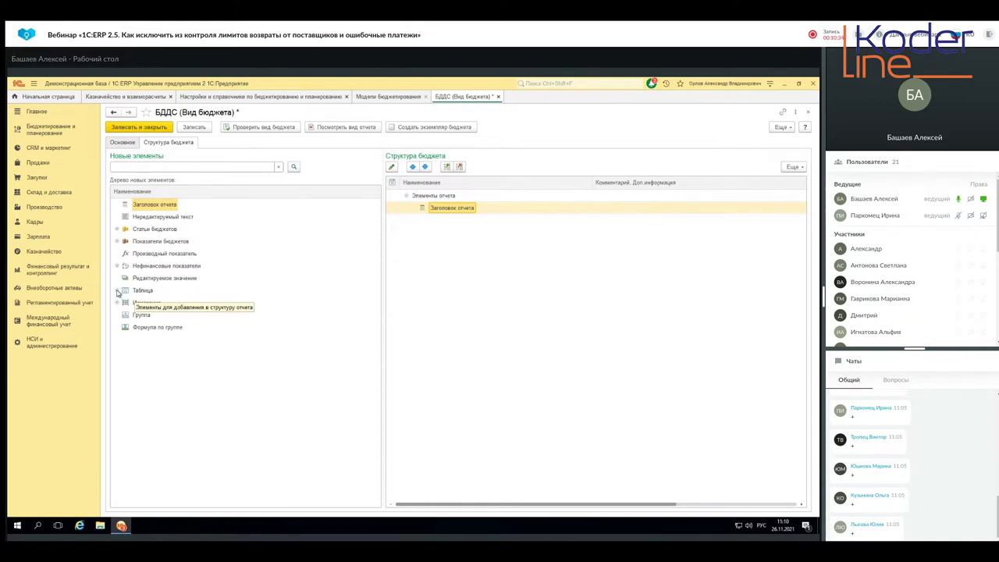
drag(123, 292, 440, 223)
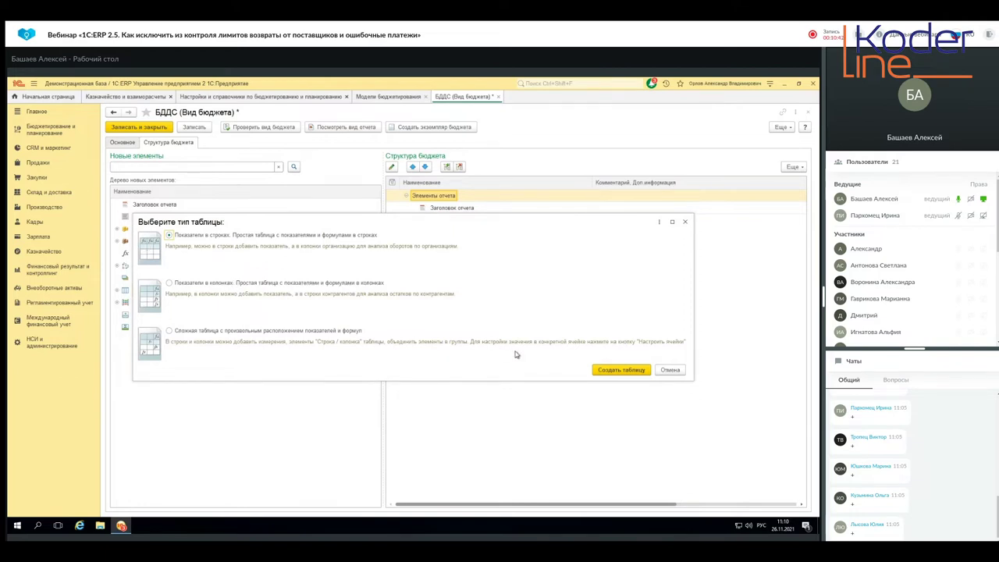
click(633, 370)
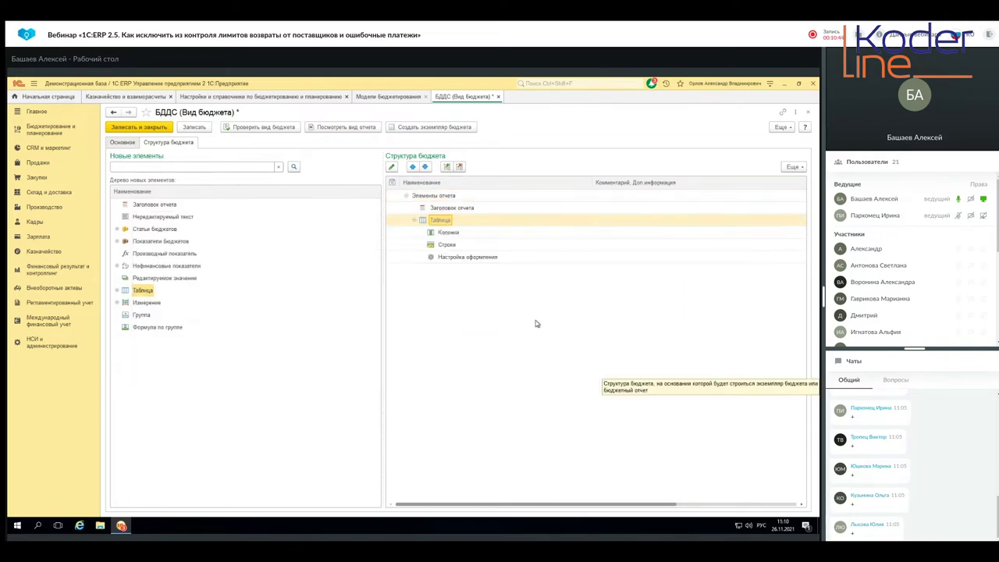
Step: Add the Квартал period to the table's columns and nest the Месяц period under it, both with all periods
click(450, 234)
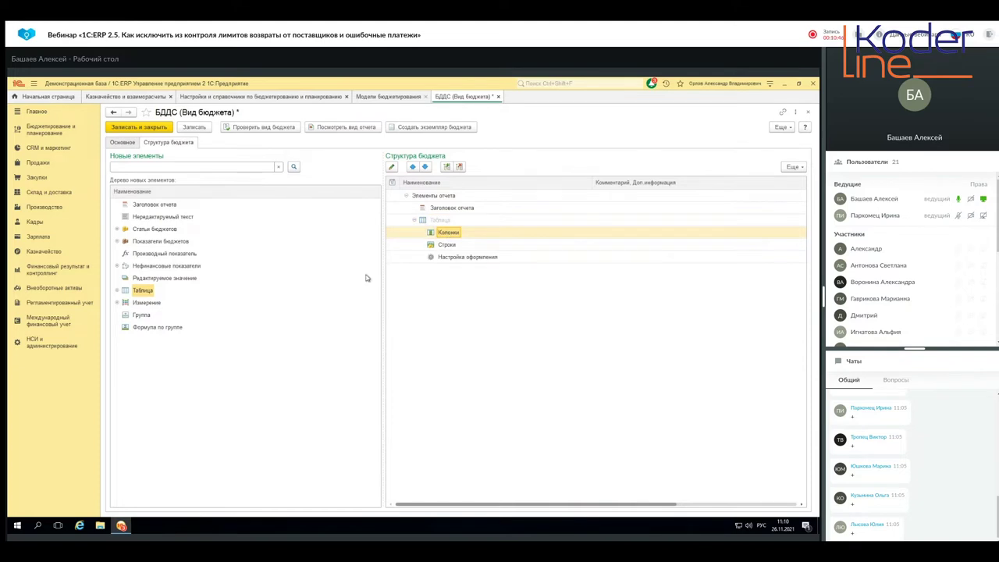
click(116, 303)
click(125, 317)
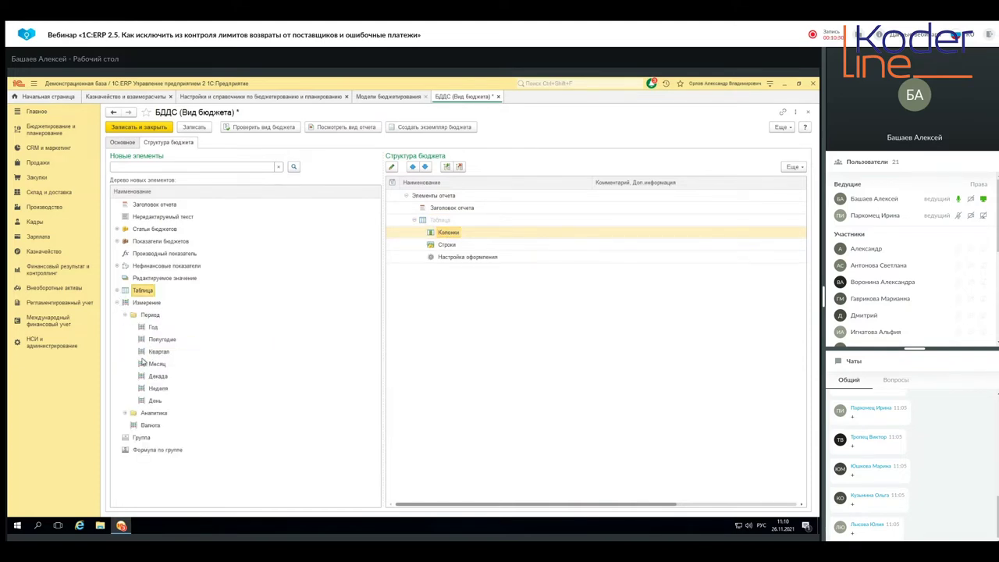
drag(157, 352, 447, 239)
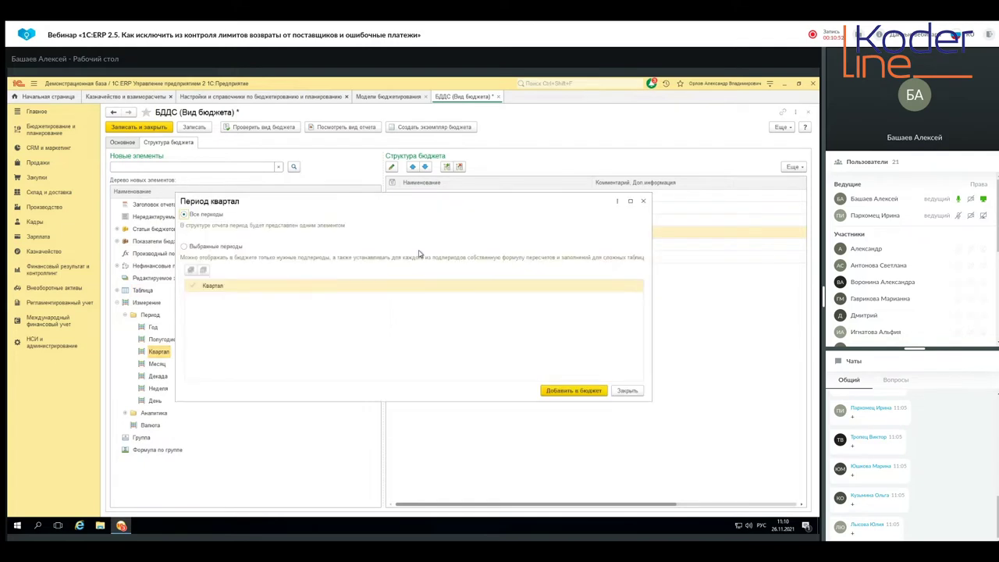
click(582, 390)
drag(152, 364, 453, 248)
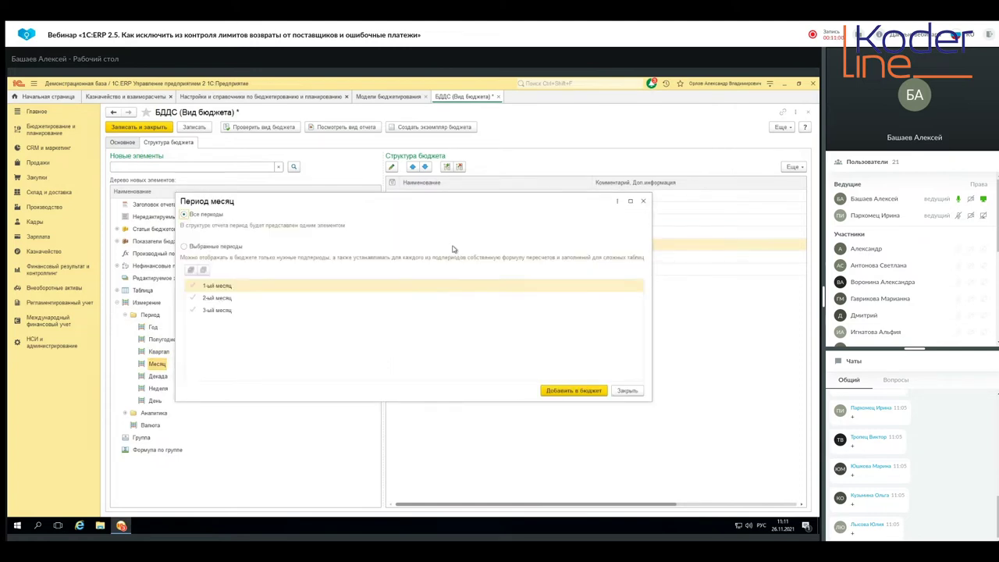
click(573, 391)
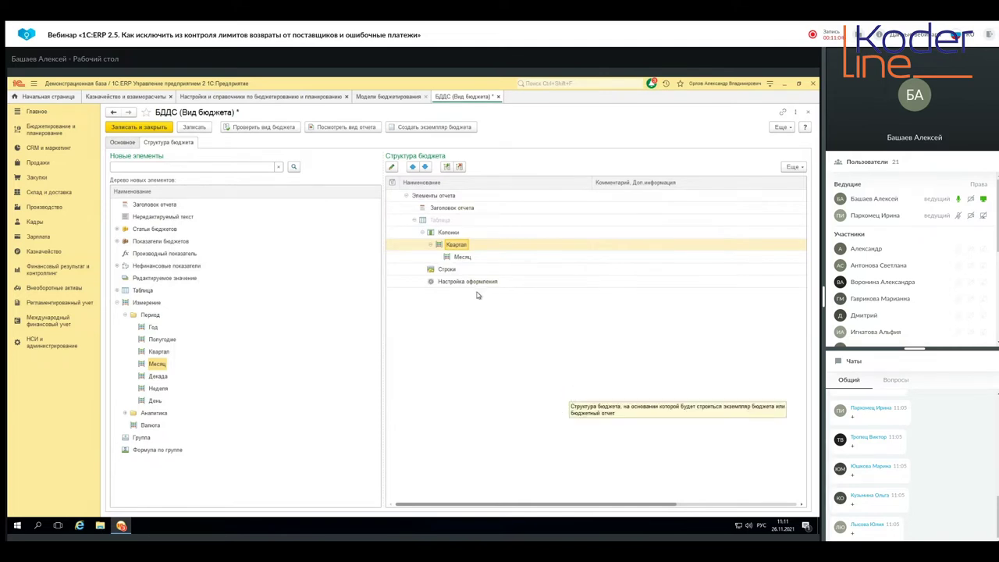
Step: Add the budget item Выплата денежных средств from Группа для модели контроля лимитов to the table's rows
click(446, 269)
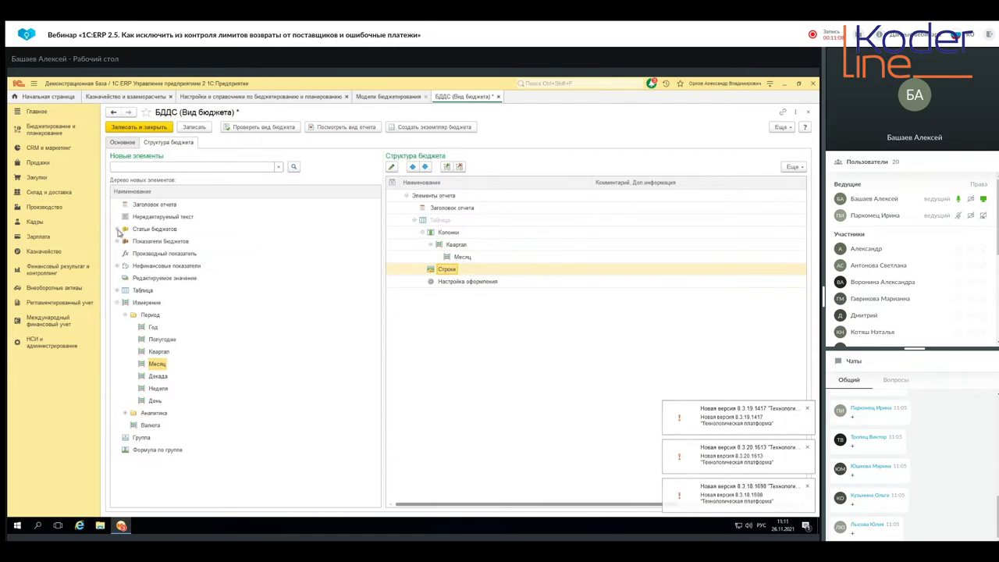
click(117, 229)
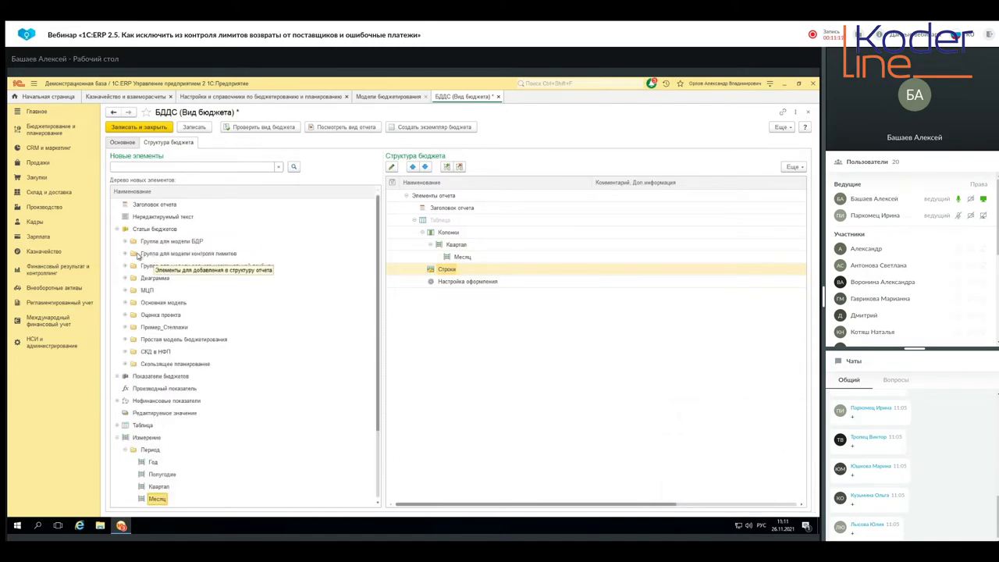
click(125, 254)
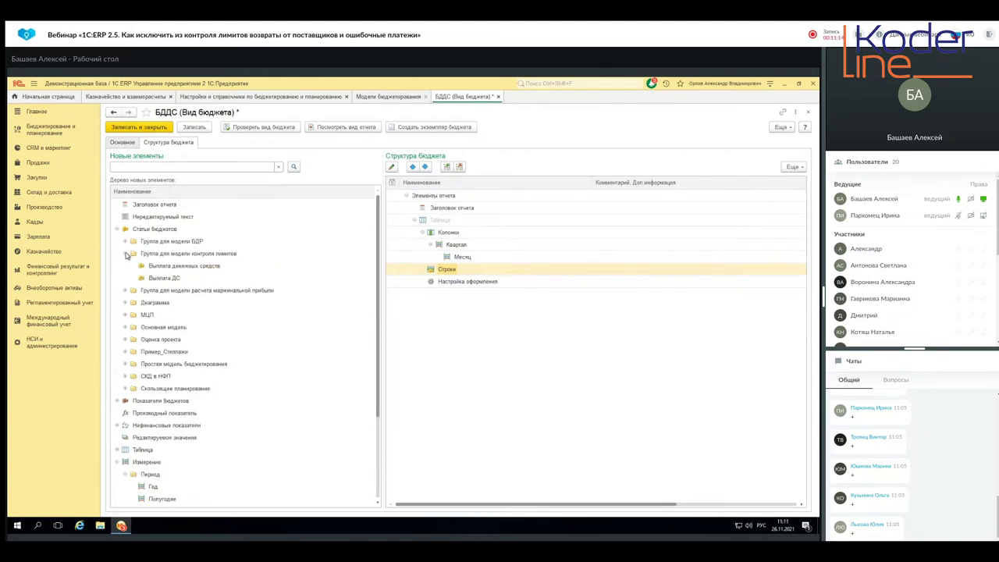
drag(160, 267, 443, 275)
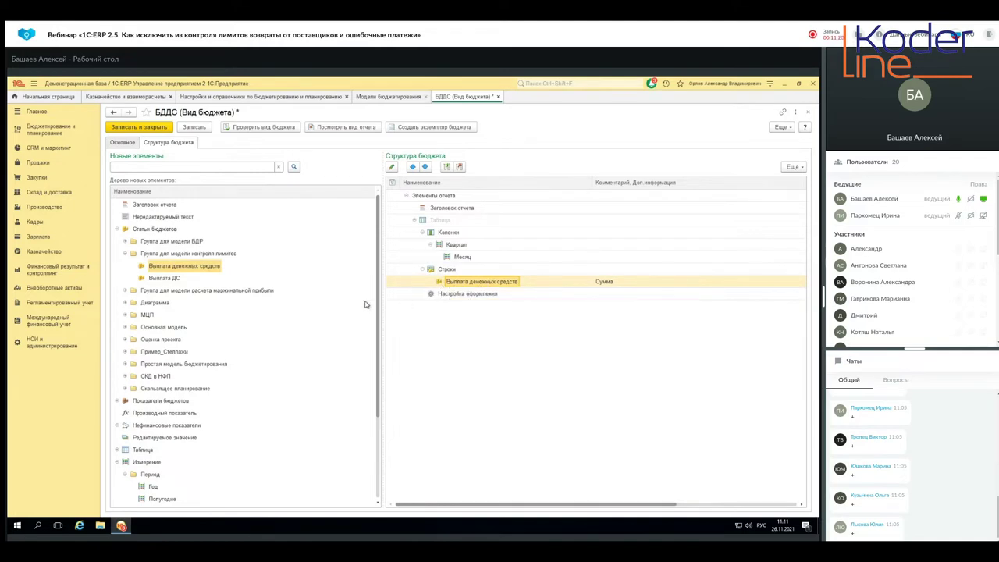
Step: Add the Статьи ДДС analytics under Выплата денежных средств with all values included
scroll(139, 425, down, 3)
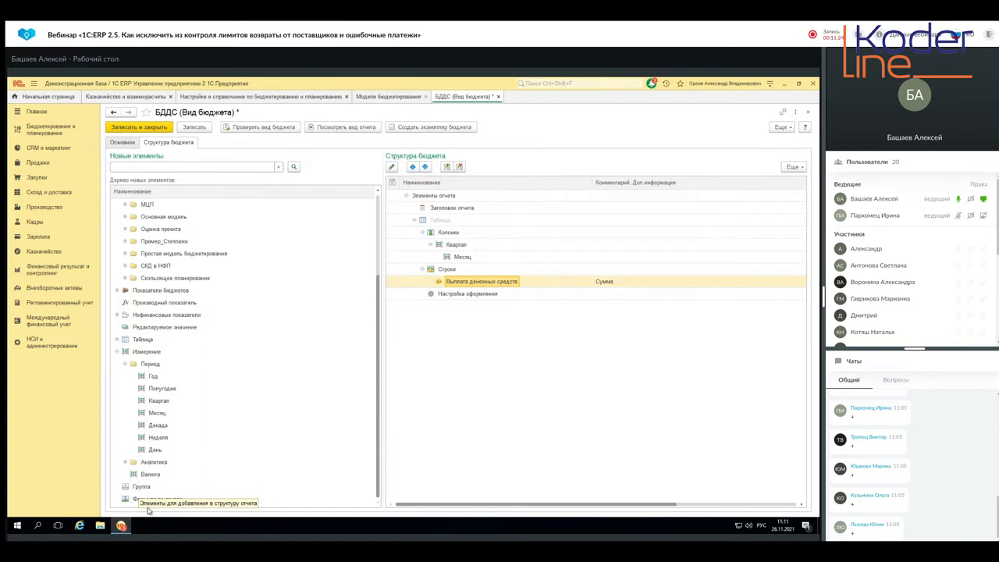
click(125, 465)
scroll(183, 406, down, 5)
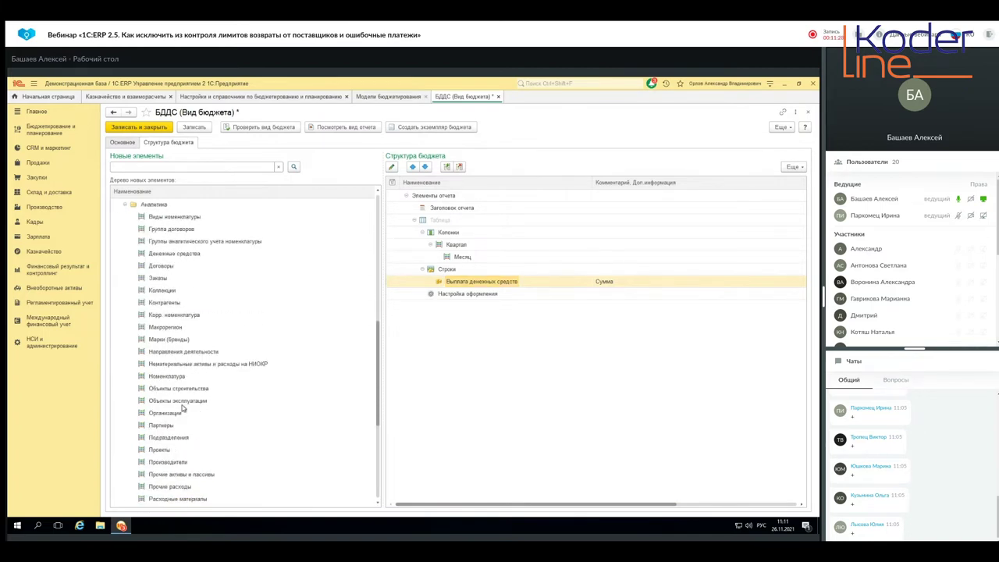
scroll(183, 406, down, 1)
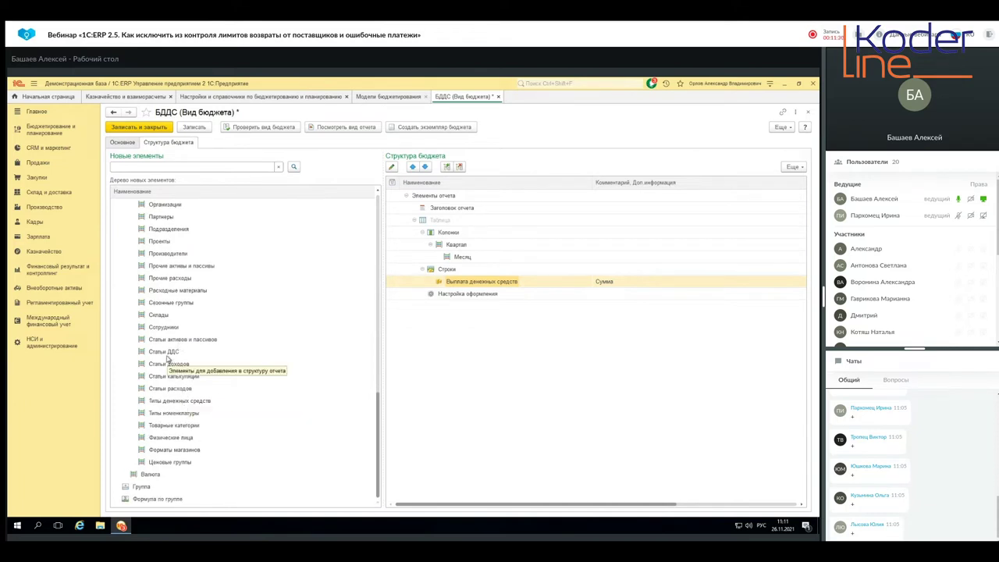
click(166, 353)
drag(163, 355, 473, 285)
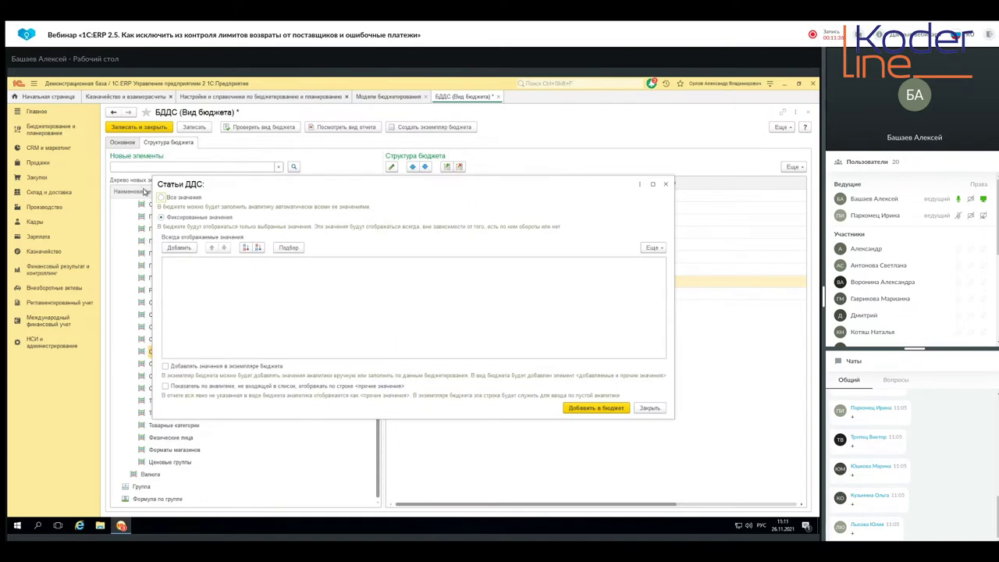
click(160, 197)
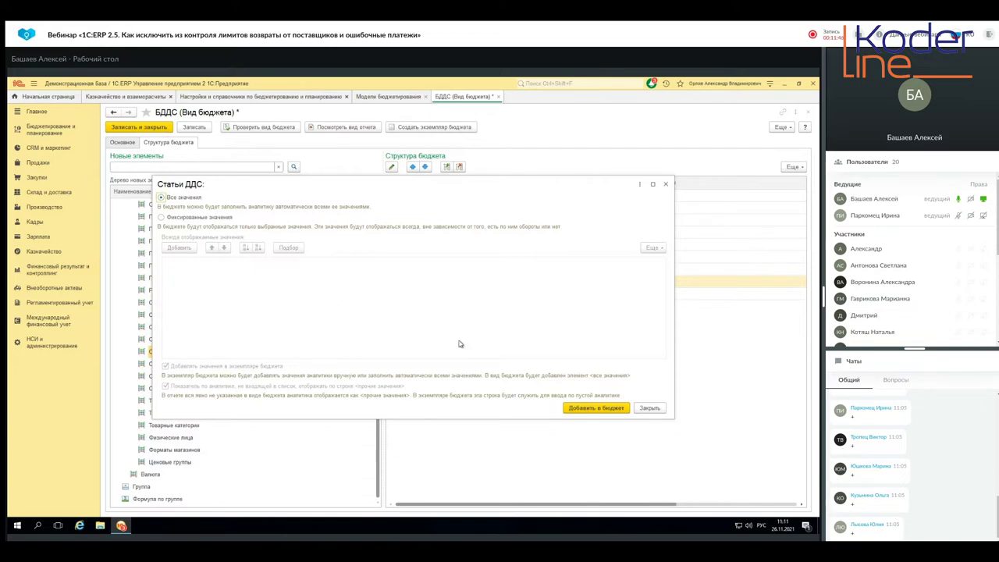
click(589, 410)
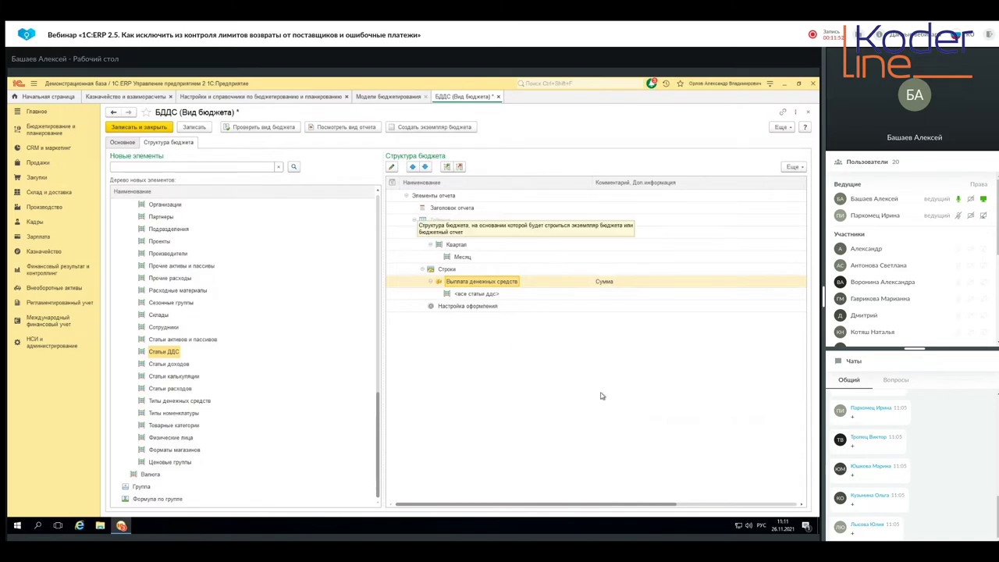
Step: Save and check the БДДС budget type, view its report, and close the budget type and model forms
click(254, 128)
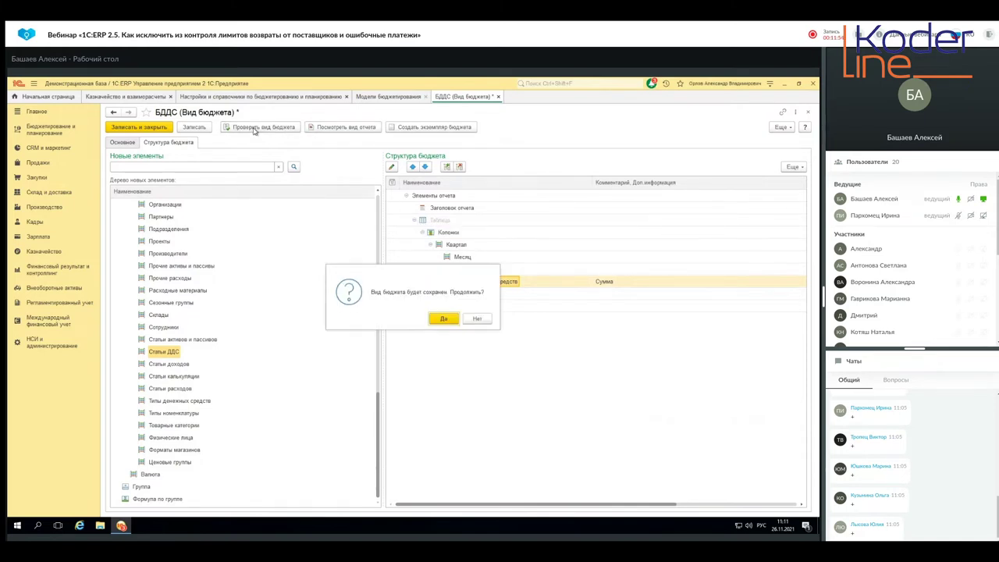
click(443, 319)
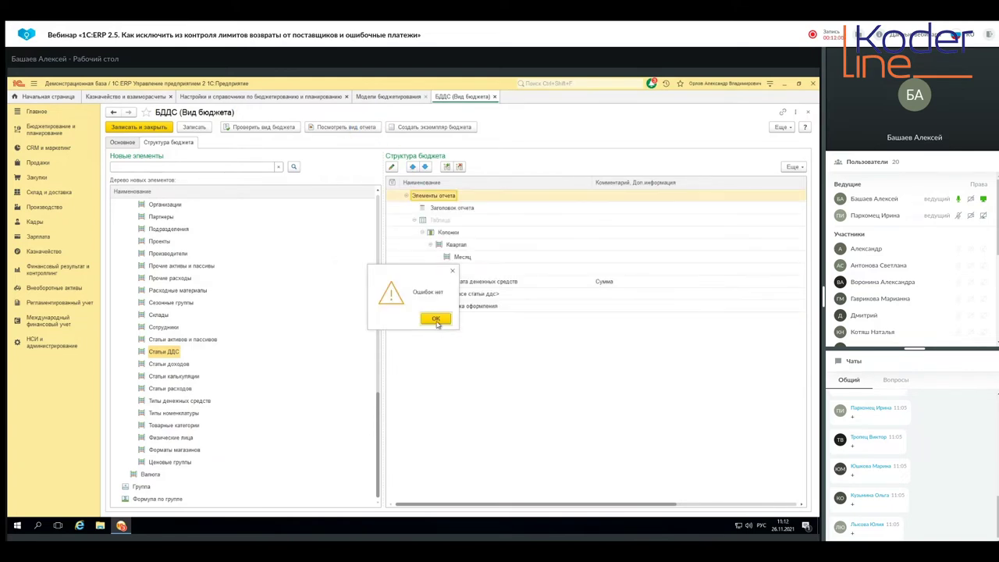
click(436, 320)
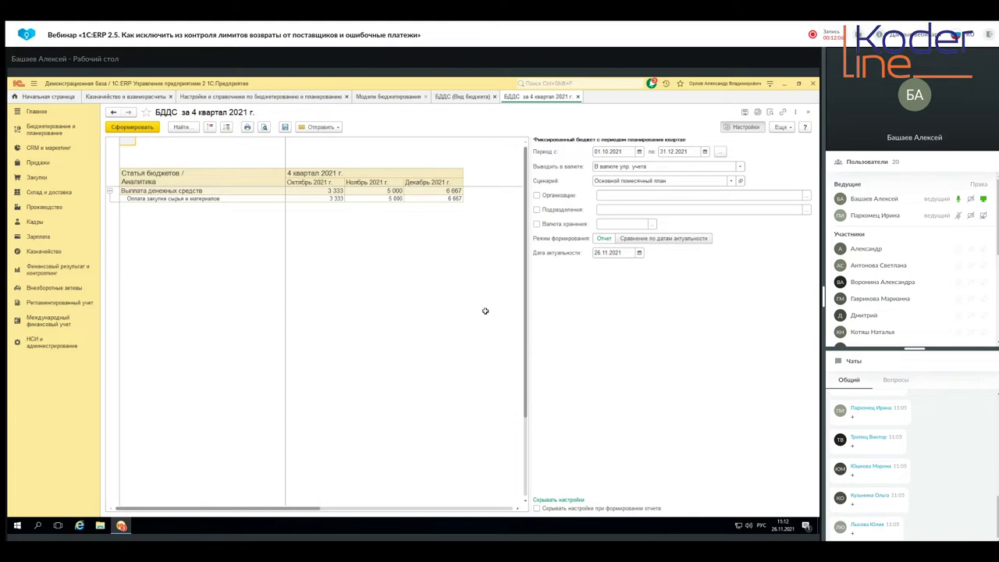
click(808, 111)
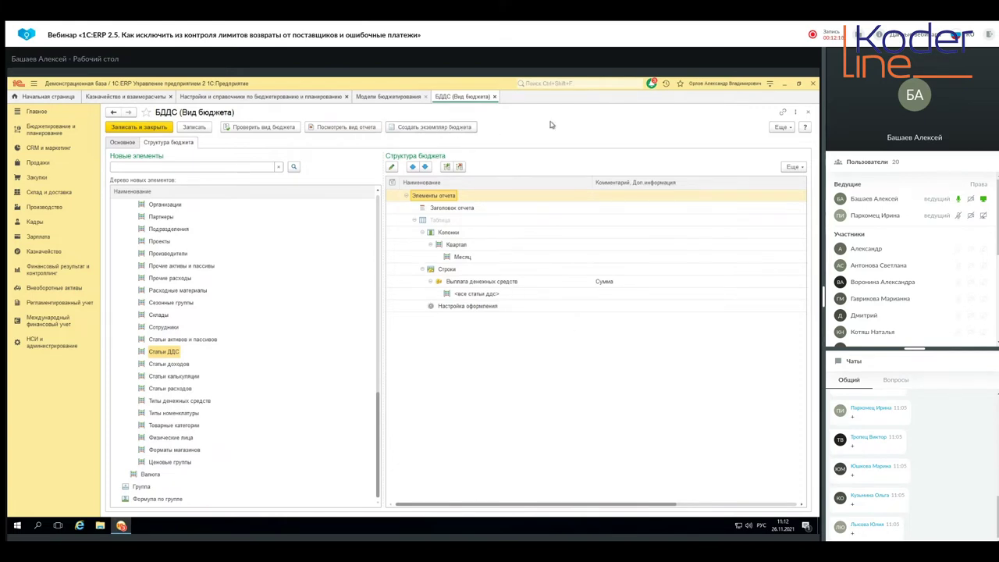
click(808, 113)
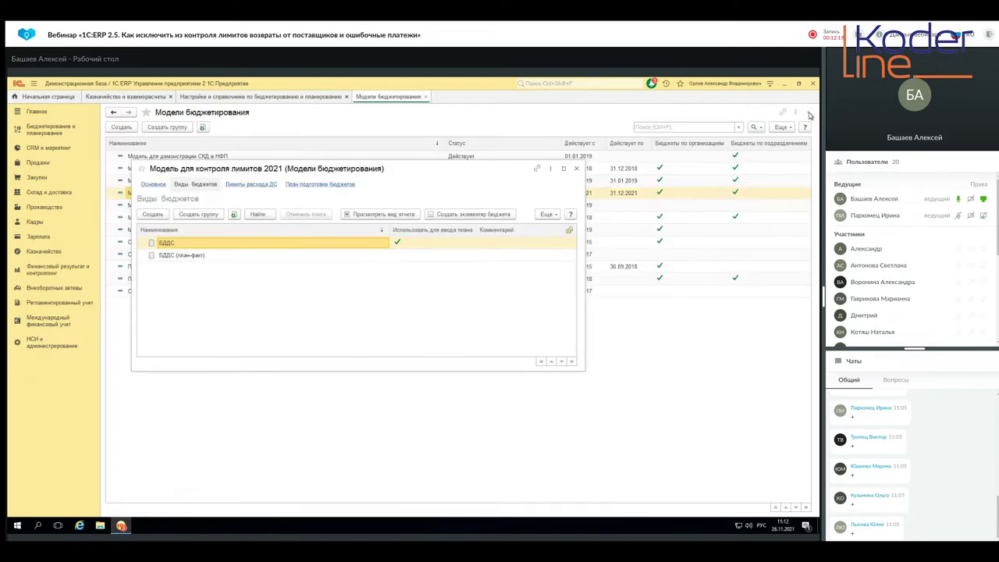
click(577, 170)
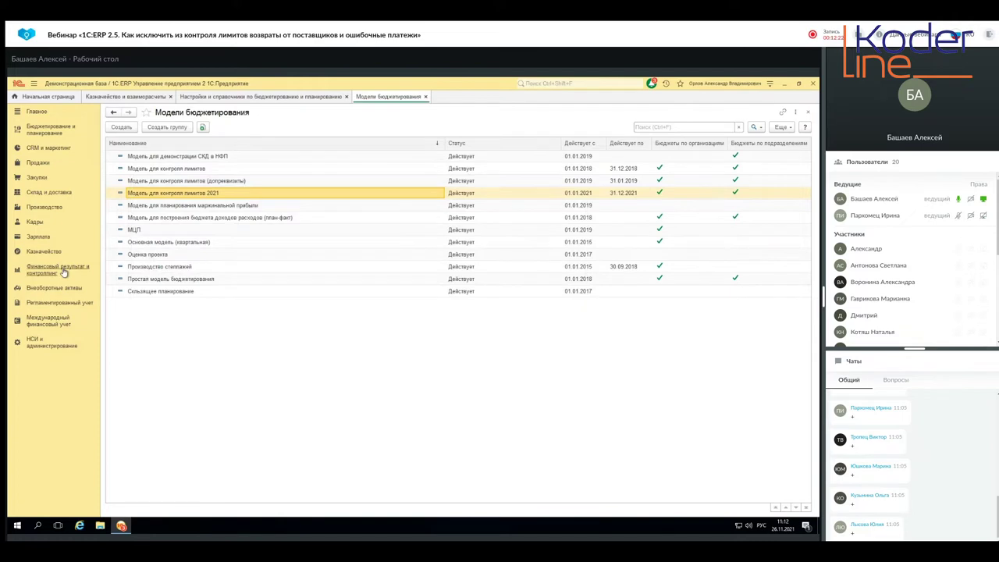
Step: Open the list of budget instances and cancel the posting of the БДДС instance dated 12.11.2021
click(48, 132)
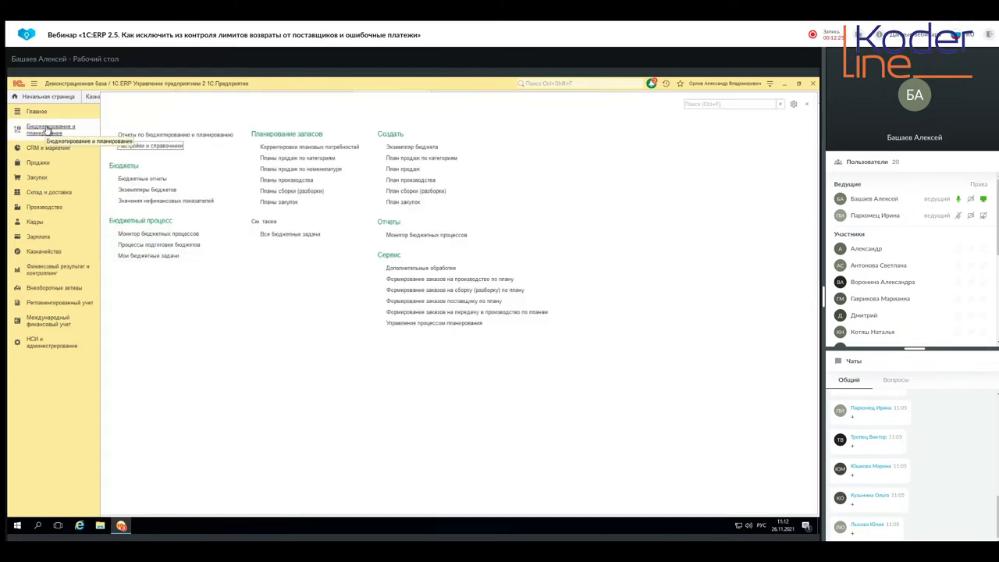
click(142, 190)
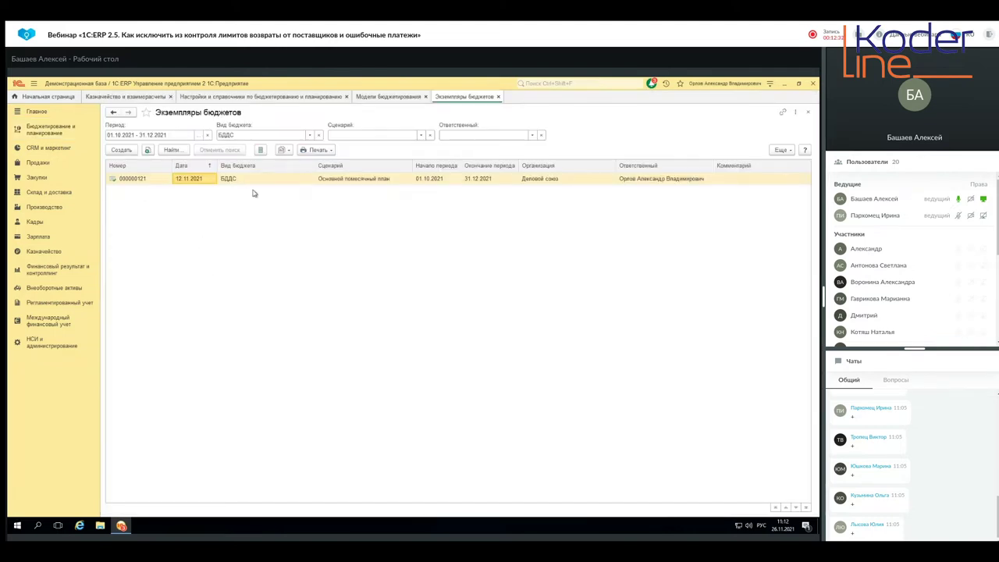
click(783, 149)
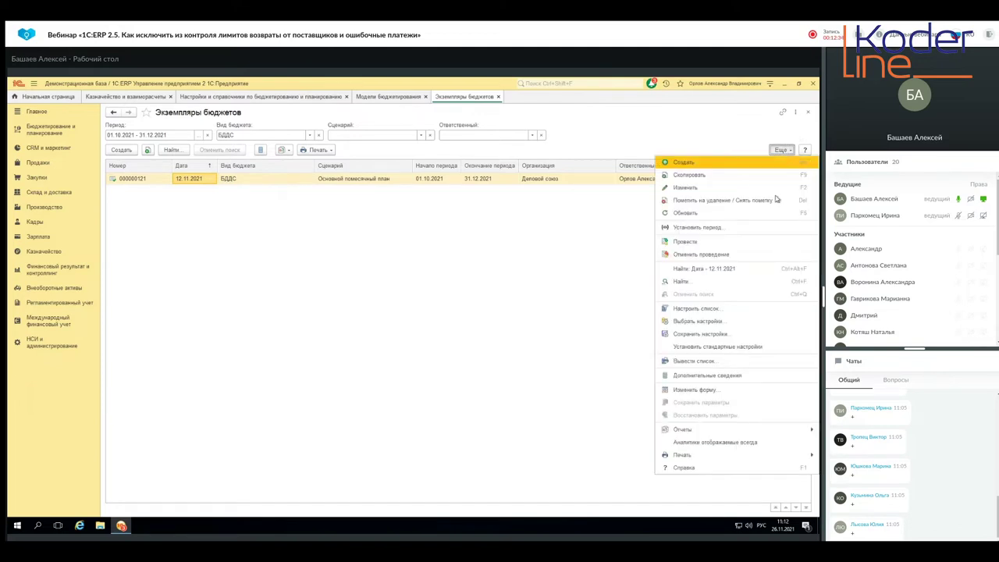
click(684, 256)
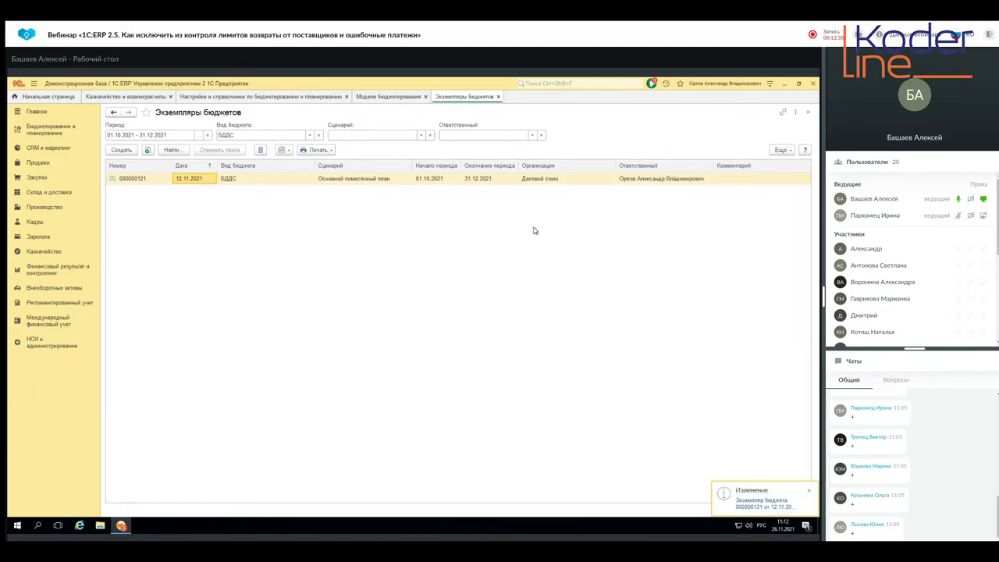
Step: Open the БДДС budget instance dated 12.11.2021, review its main details and check the budgeting scenarios available in its scenario field
click(283, 181)
double_click(284, 180)
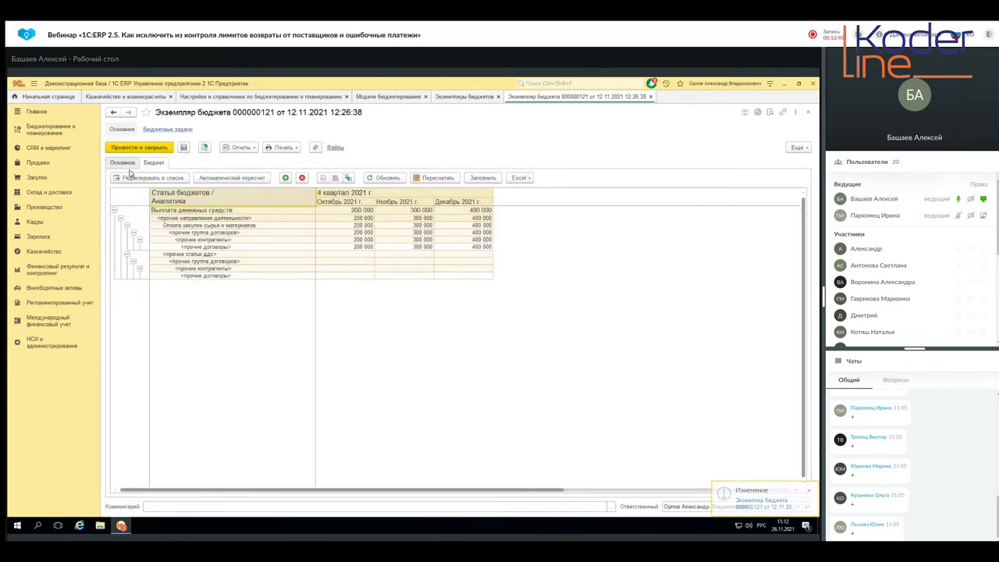
click(123, 163)
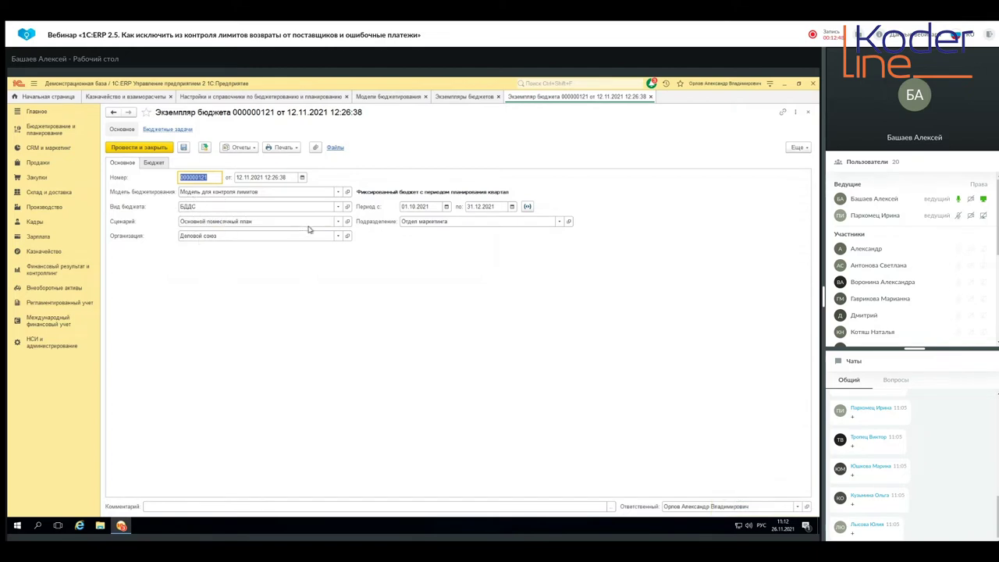
click(337, 221)
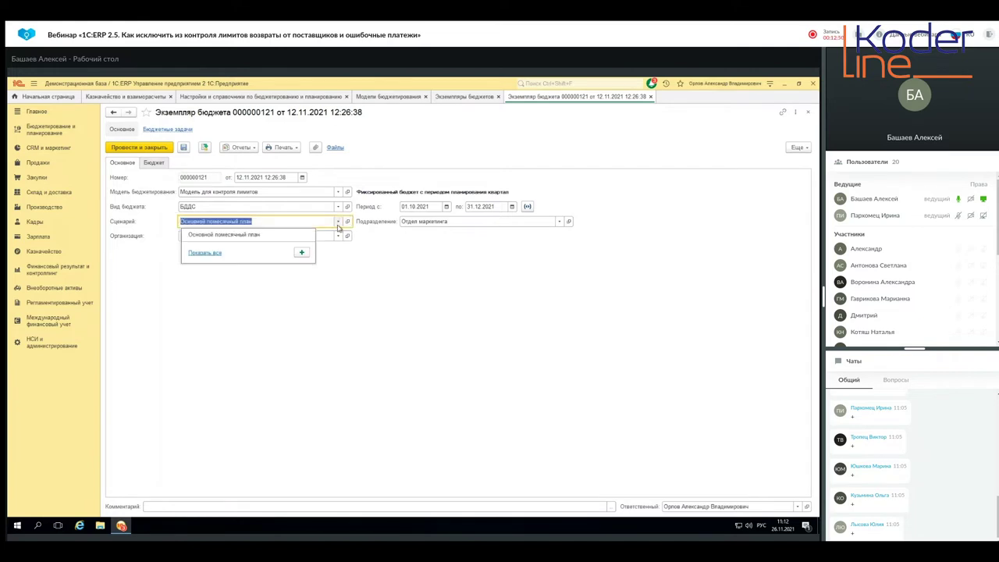
click(200, 252)
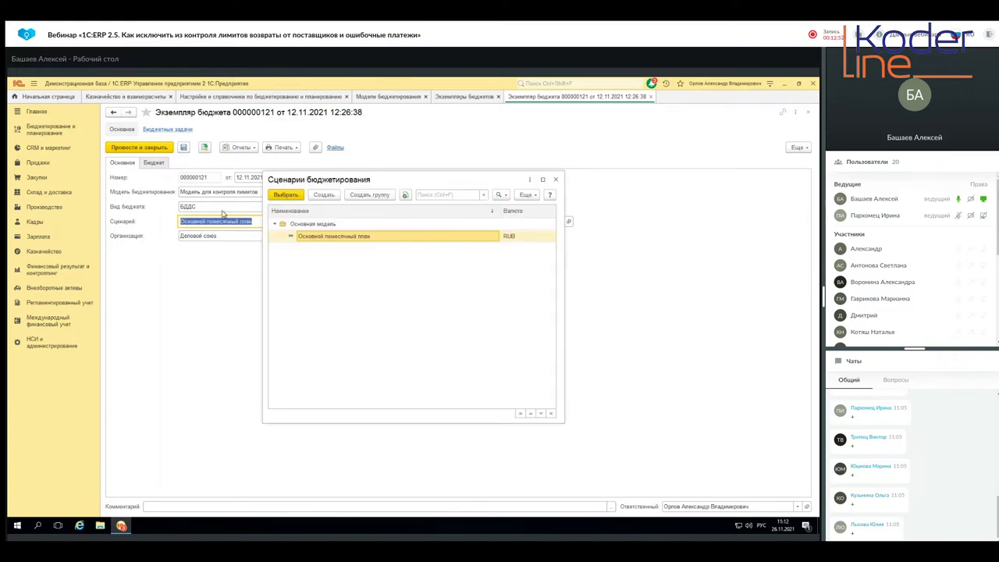
click(276, 224)
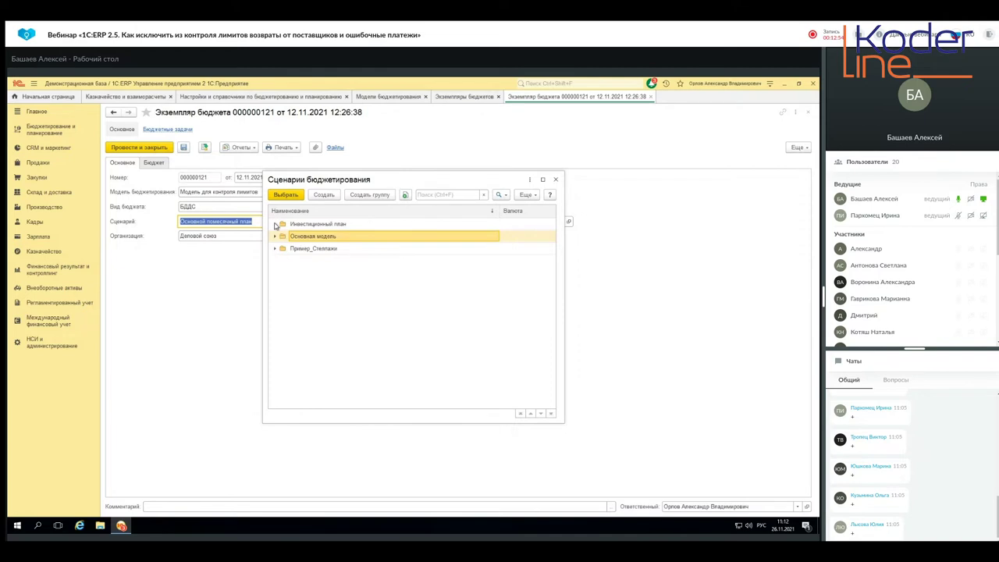
click(275, 239)
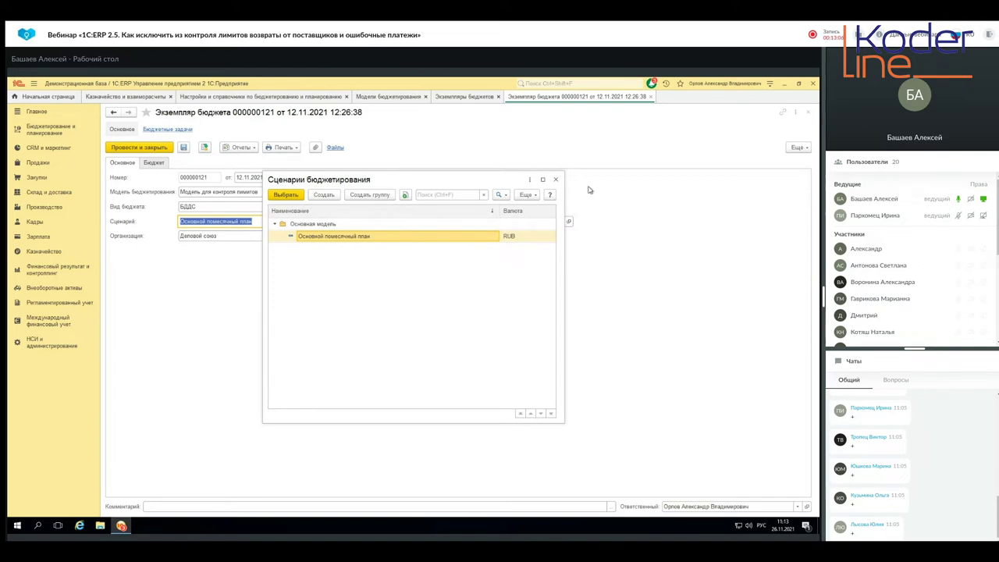
click(556, 180)
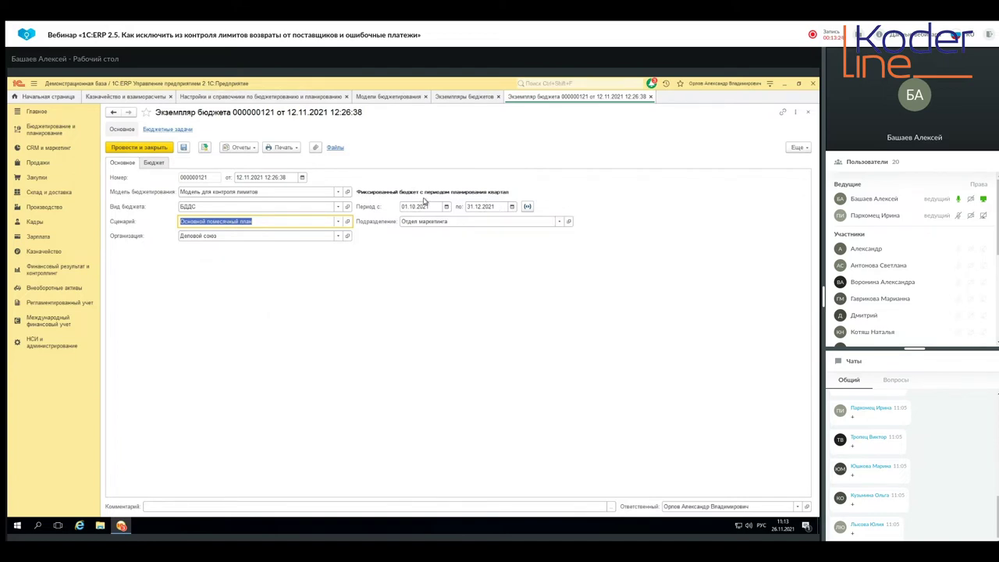
Step: Try changing the October 2021 amount for <прочие договоры> under Оплата закупки сырья и материалов, and restore it to 200 000
click(154, 163)
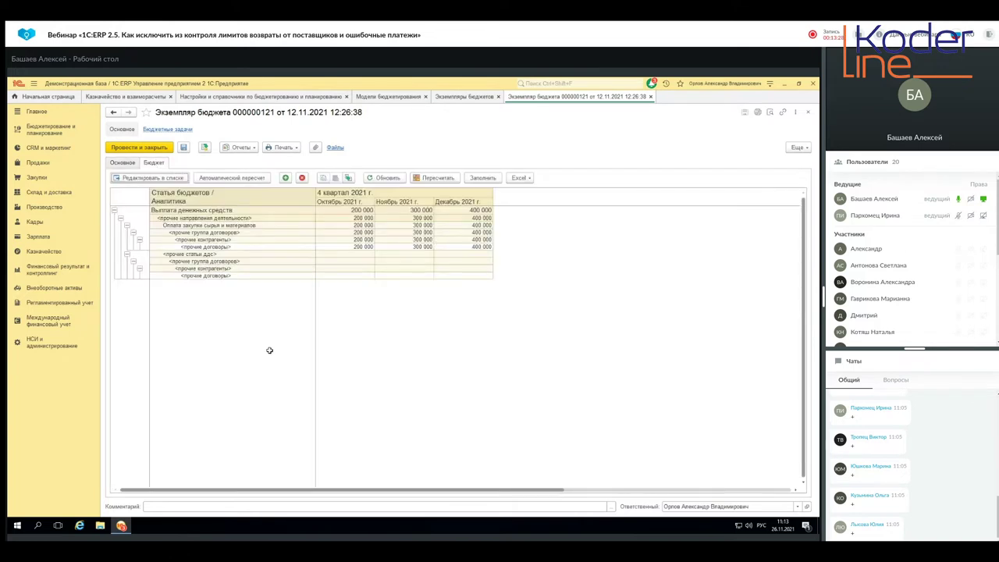
double_click(360, 248)
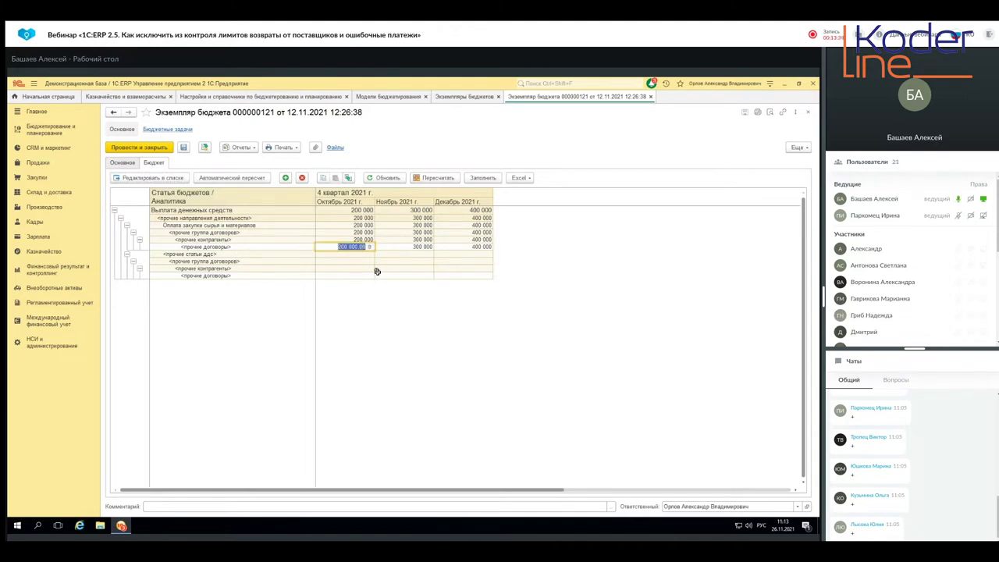
text(3000000)
key(Return)
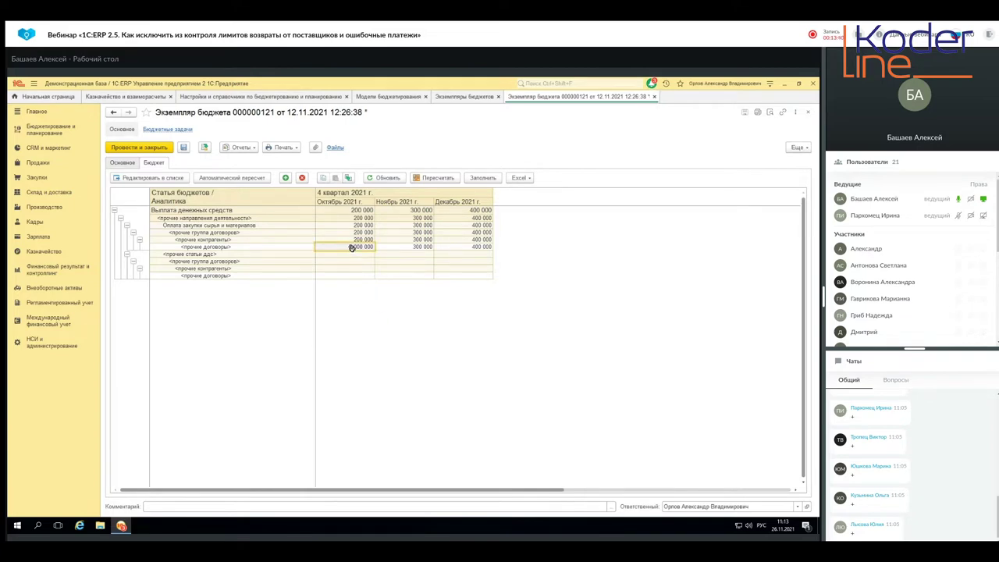
double_click(351, 247)
text(200)
key(Tab)
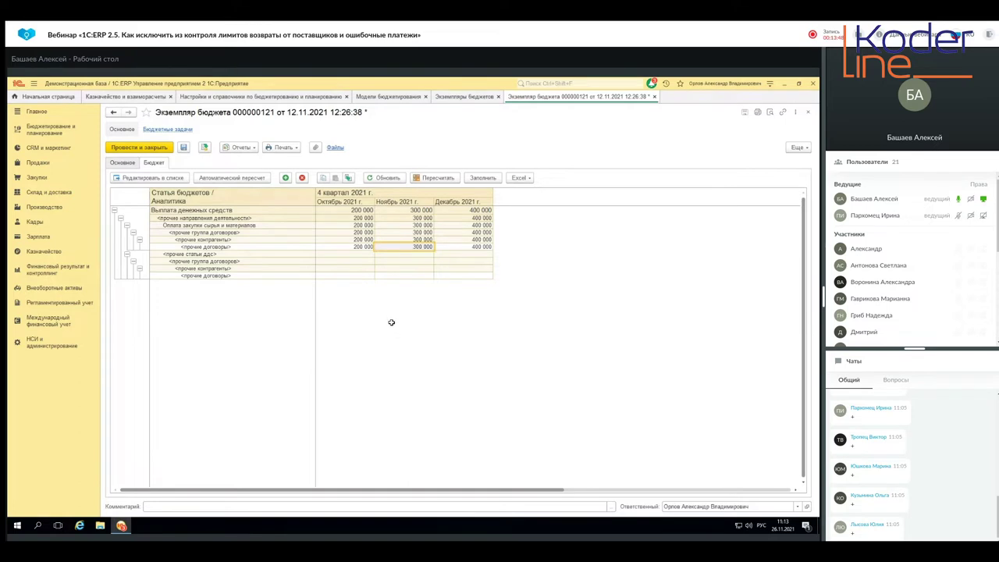
click(362, 248)
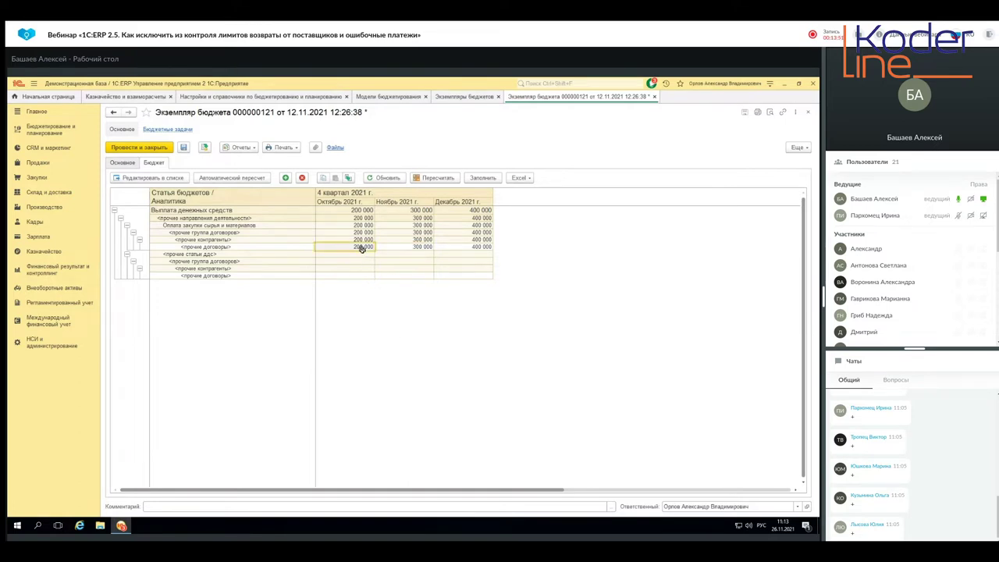
Step: Examine the item Оплата закупки сырья и материалов in the treasury's cash flow items under Операционная деятельность, and close the item and the list
click(196, 225)
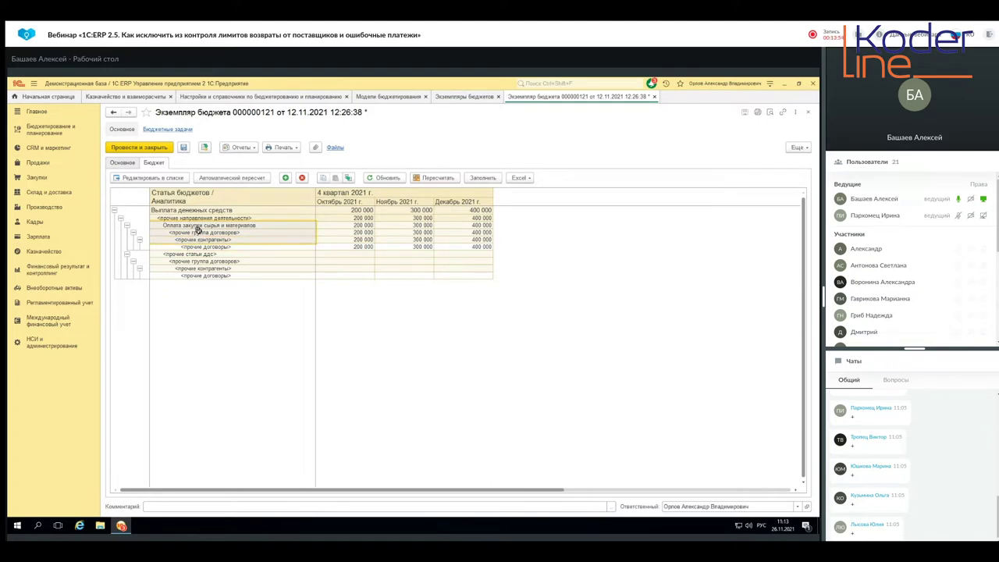
drag(222, 294, 228, 321)
drag(228, 251, 161, 269)
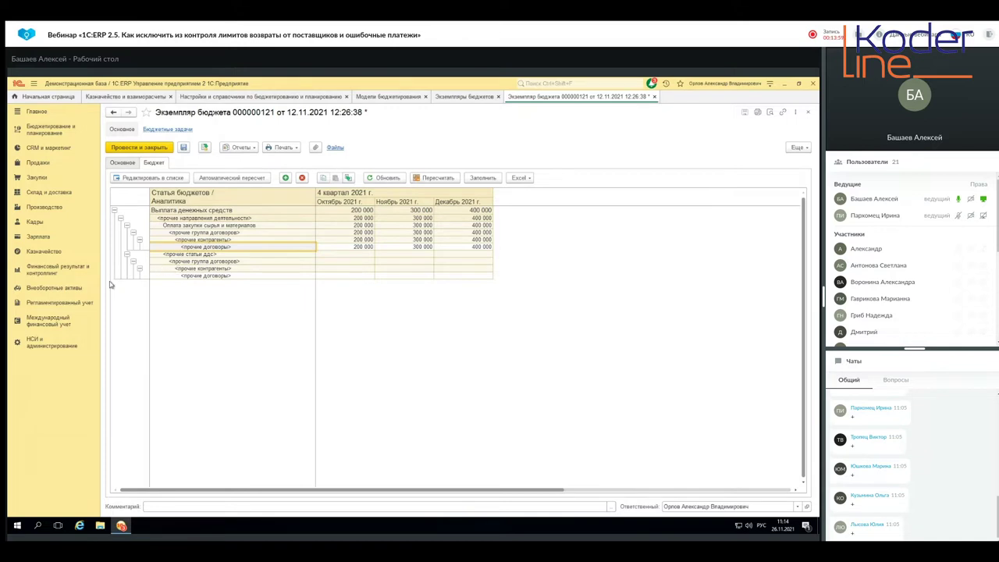
click(46, 252)
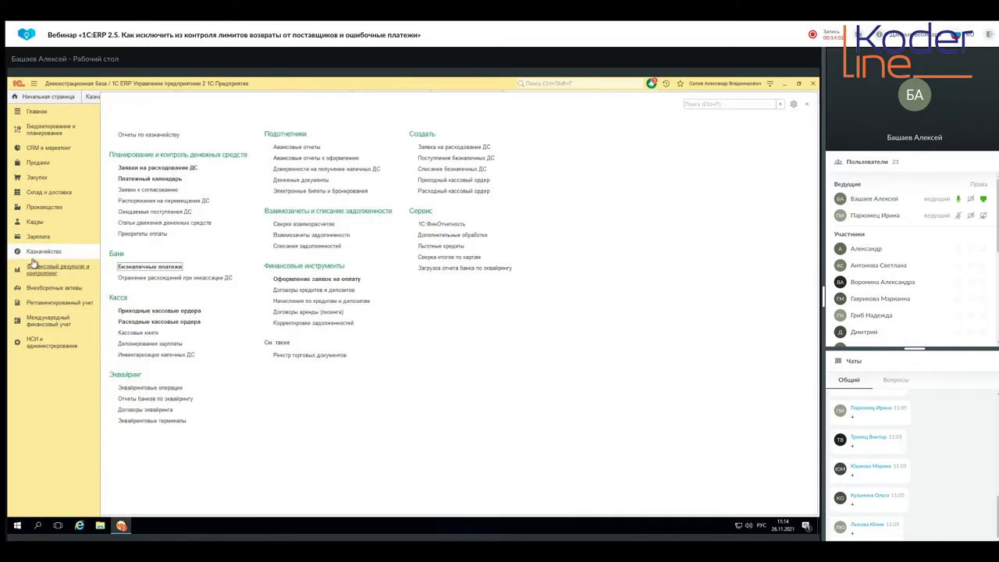
click(143, 223)
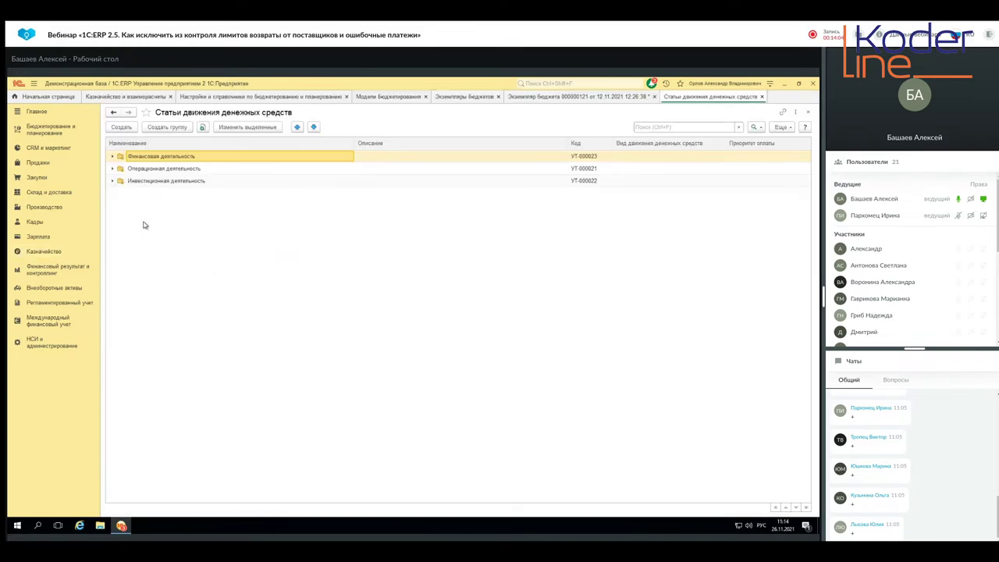
click(113, 169)
scroll(143, 312, down, 3)
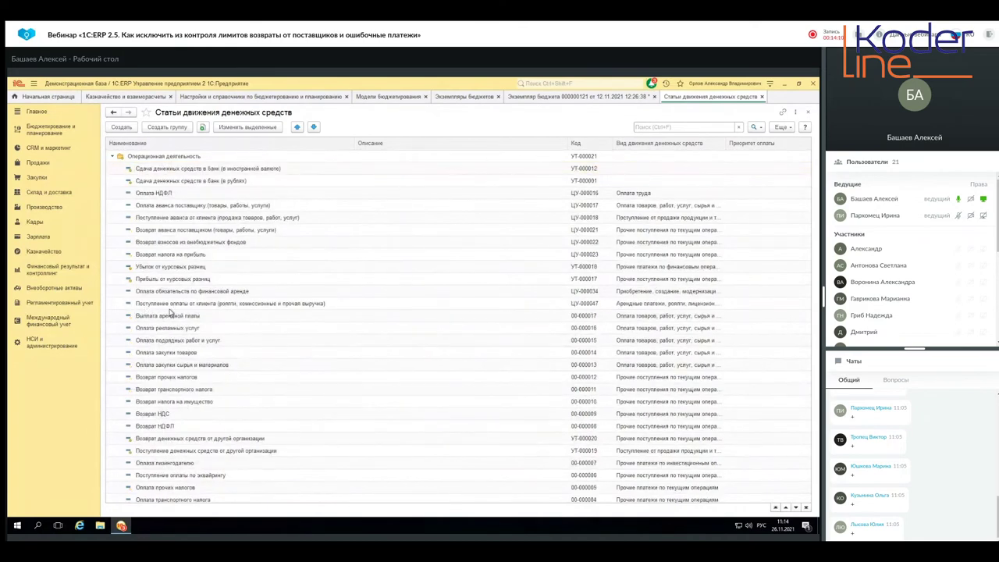
click(165, 366)
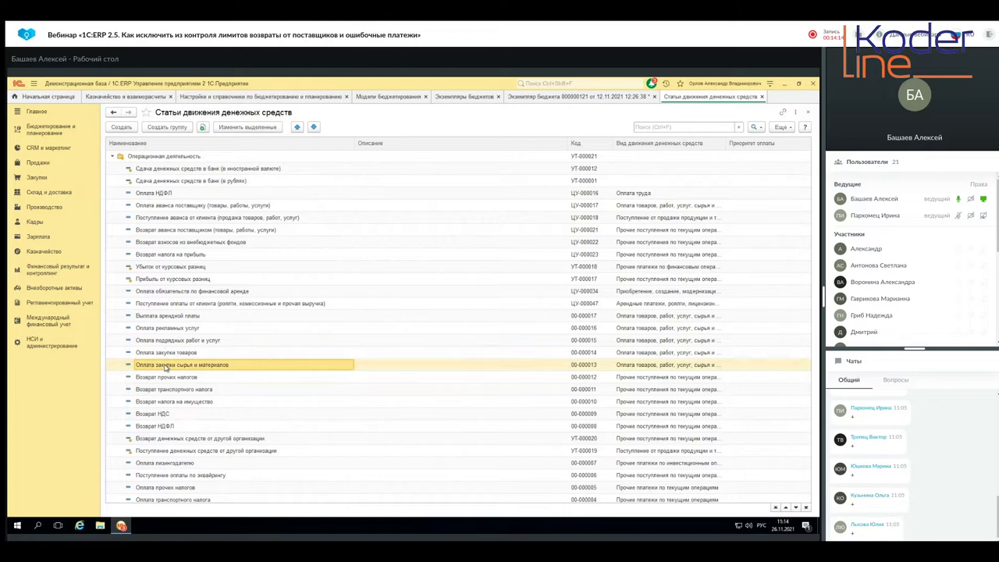
double_click(165, 366)
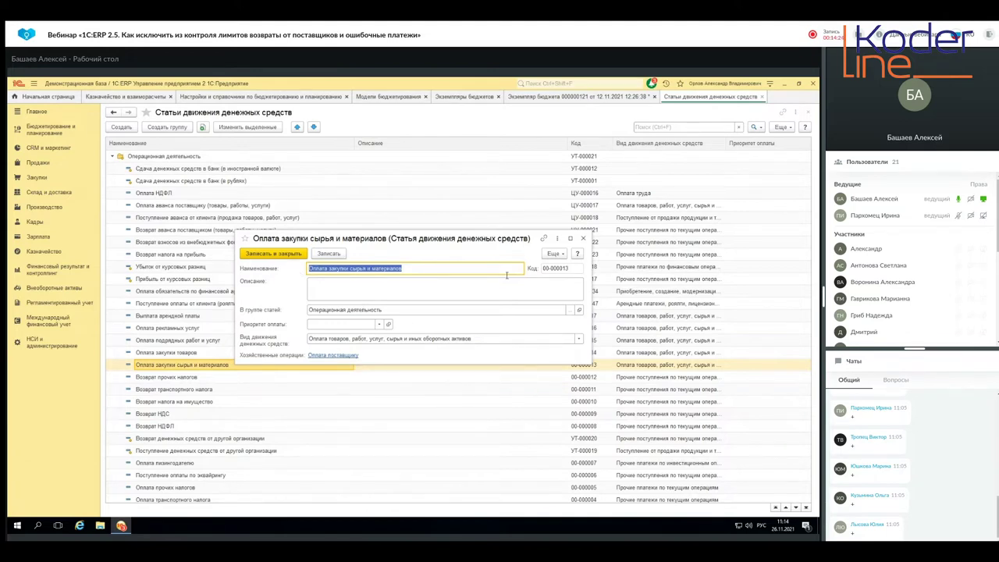
click(258, 256)
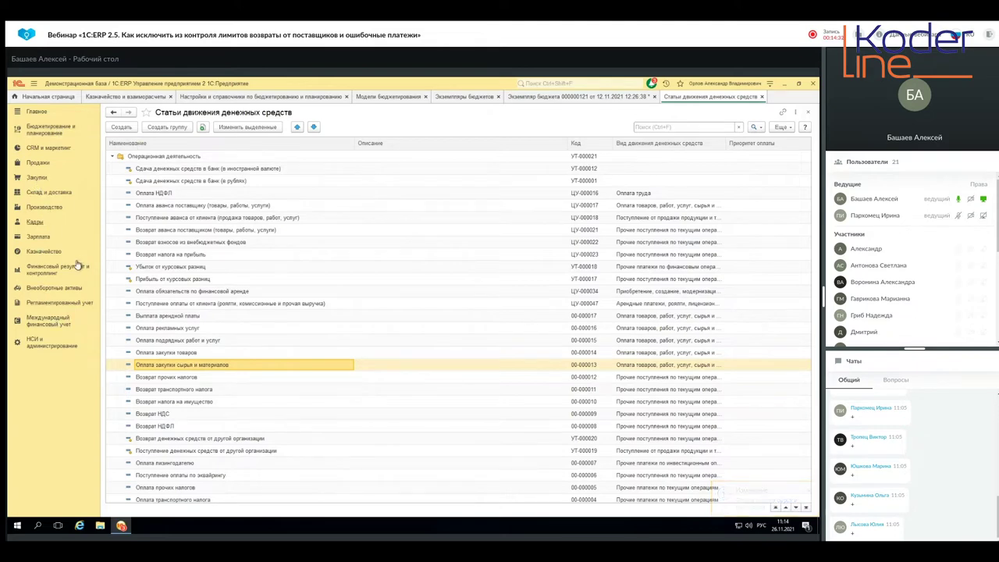
click(762, 96)
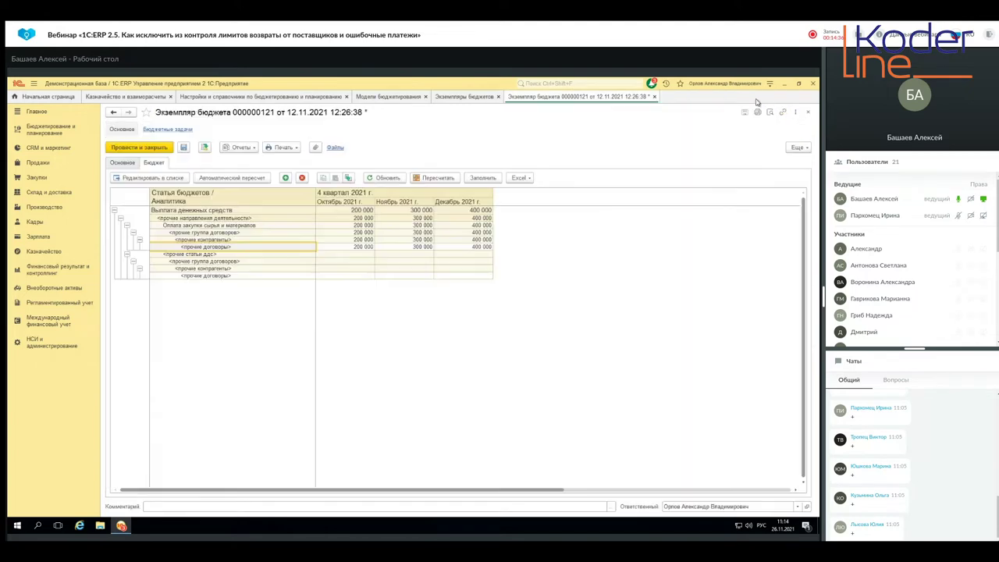
Step: View the card of Оплата закупки сырья и материалов from the budget instance's table and close it
click(198, 226)
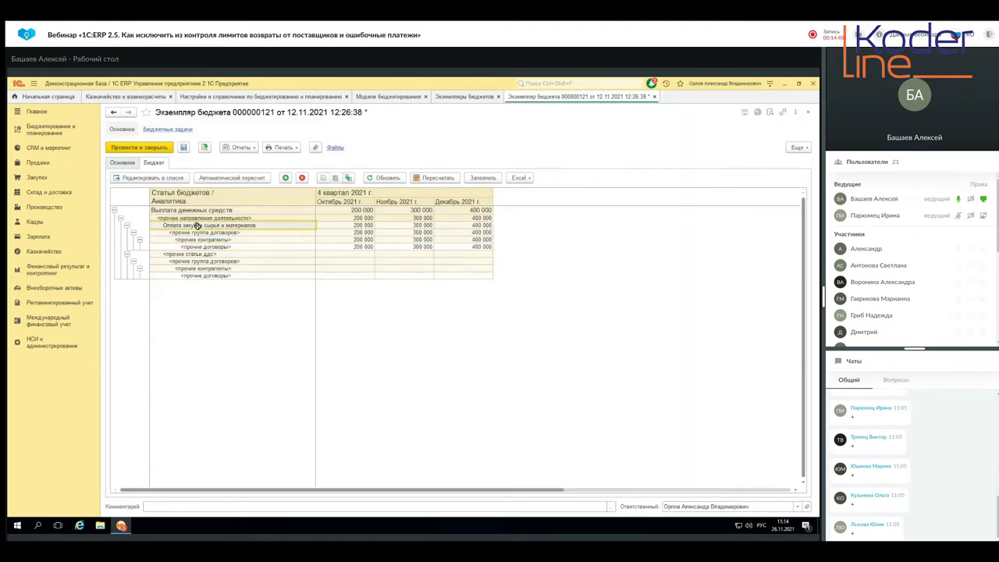
double_click(198, 226)
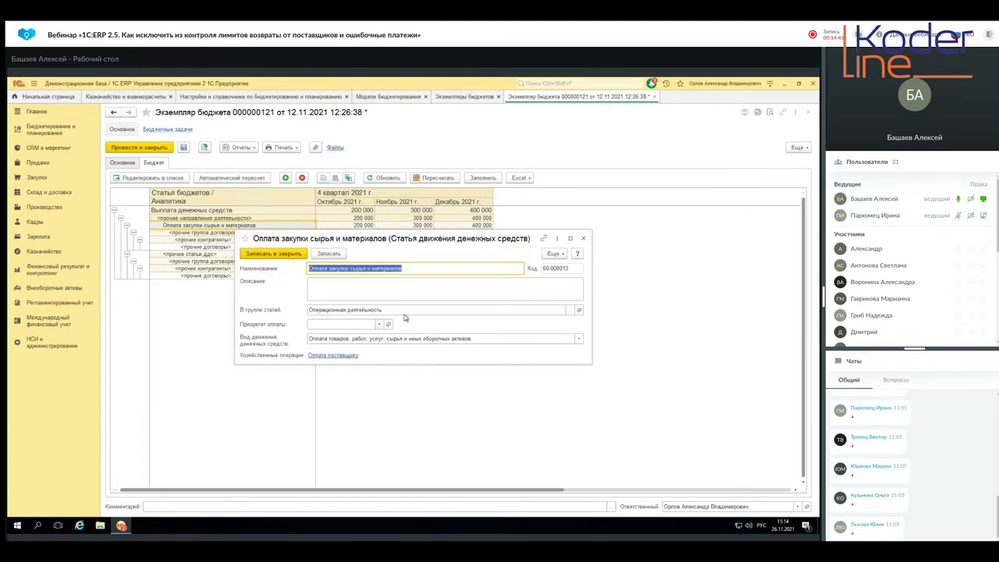
click(585, 239)
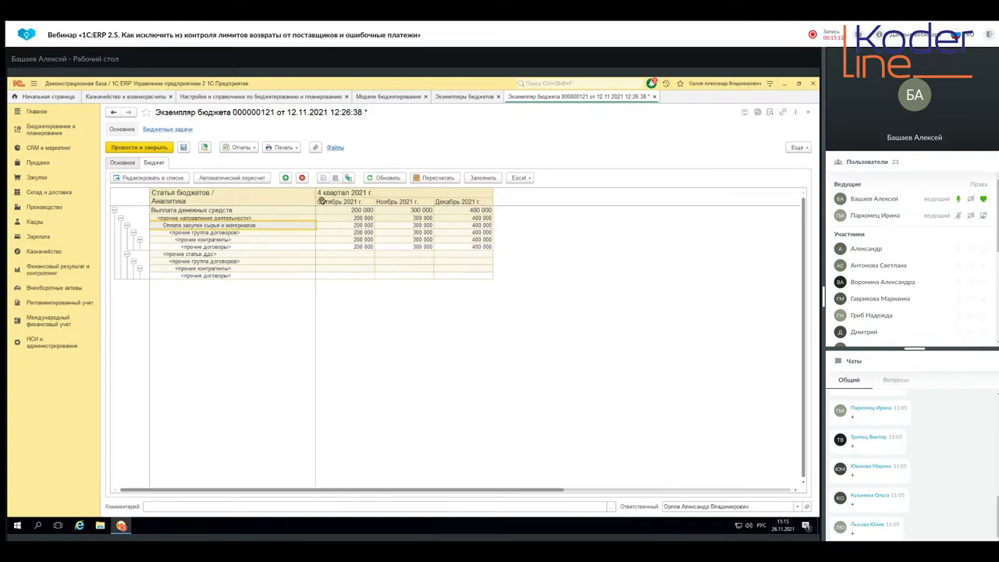
Step: Save, post and close the БДДС budget instance
click(184, 148)
click(136, 149)
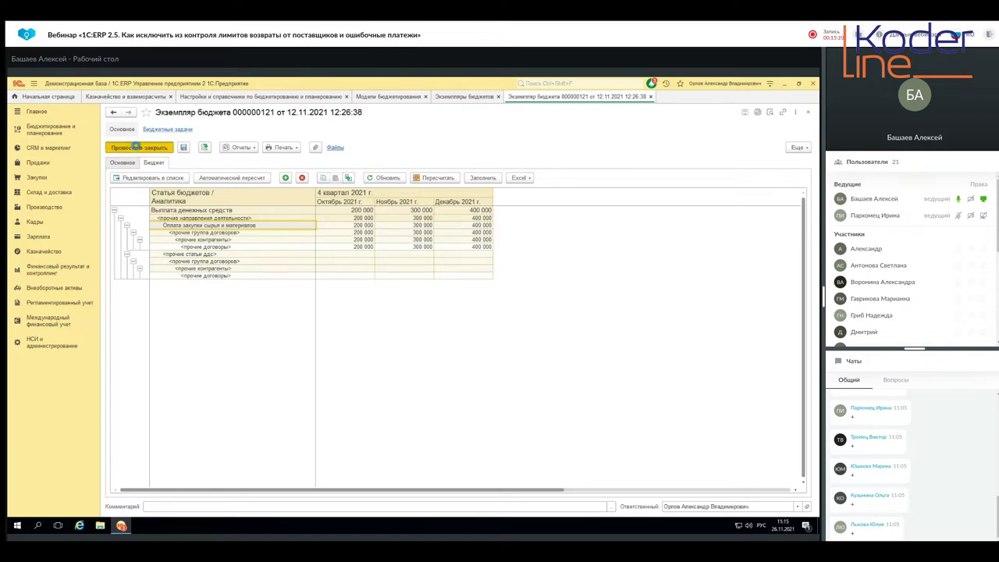
Step: Reopen the БДДС budget instance and view its document movements report, closing the report when finished
click(132, 178)
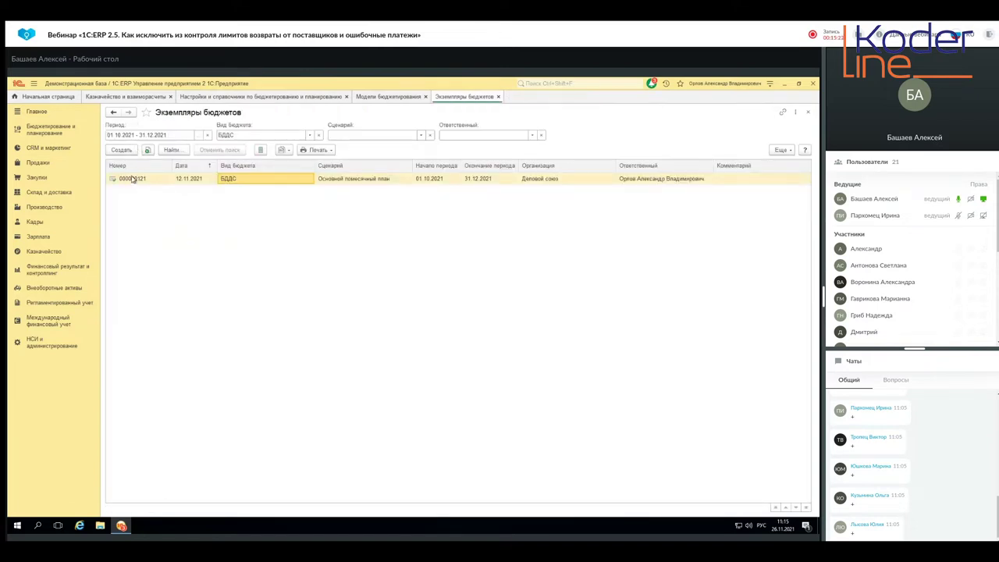
double_click(132, 179)
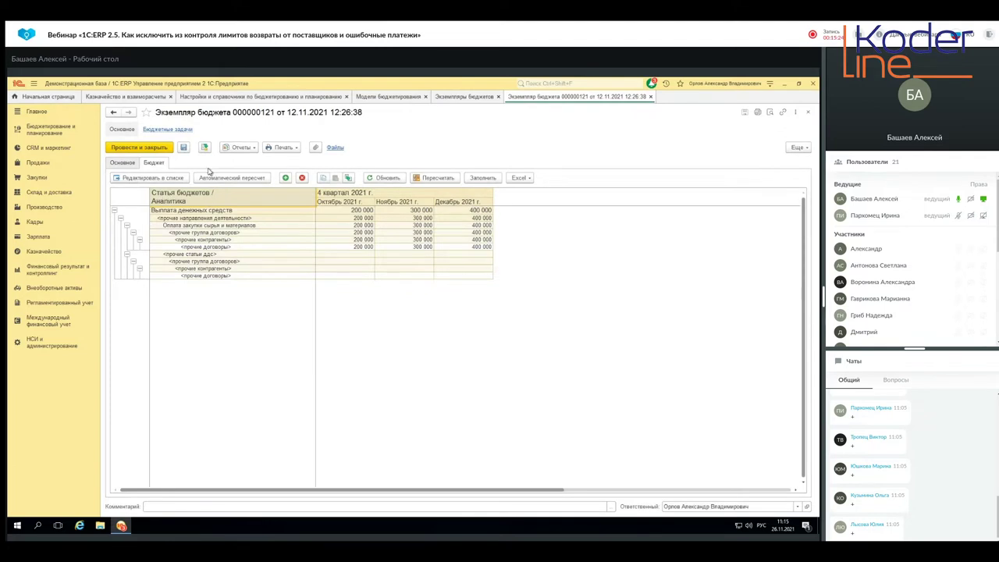
click(123, 162)
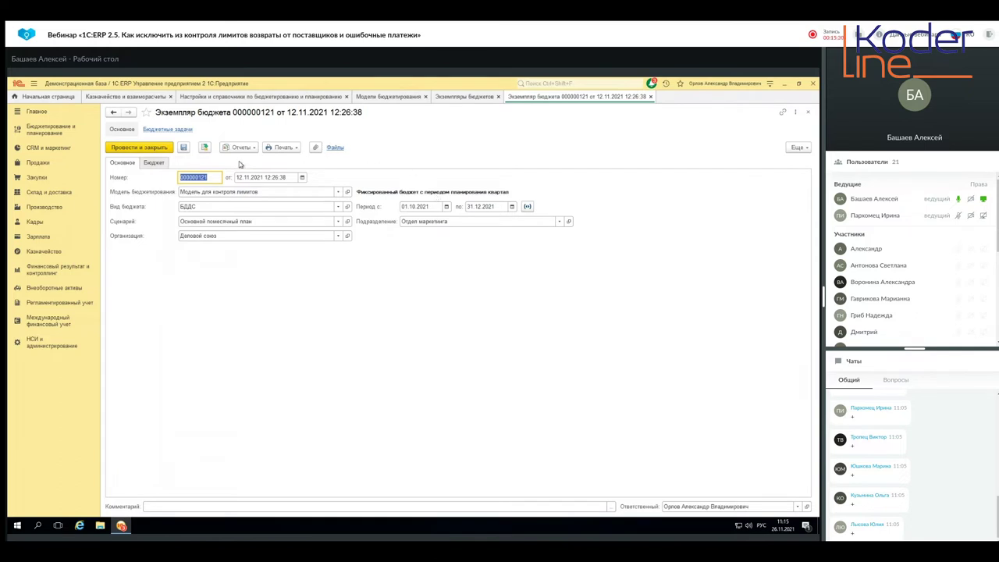
click(243, 149)
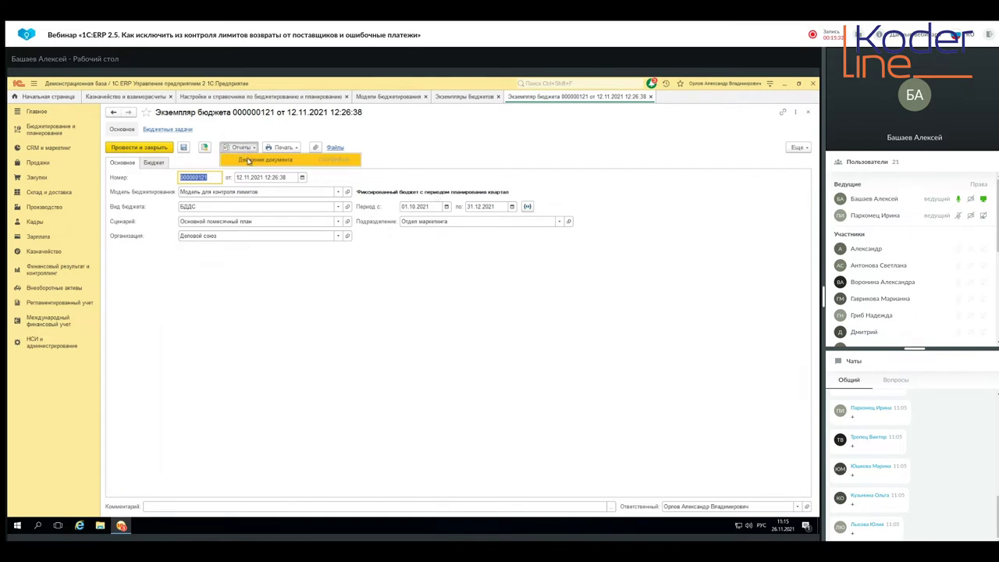
click(249, 160)
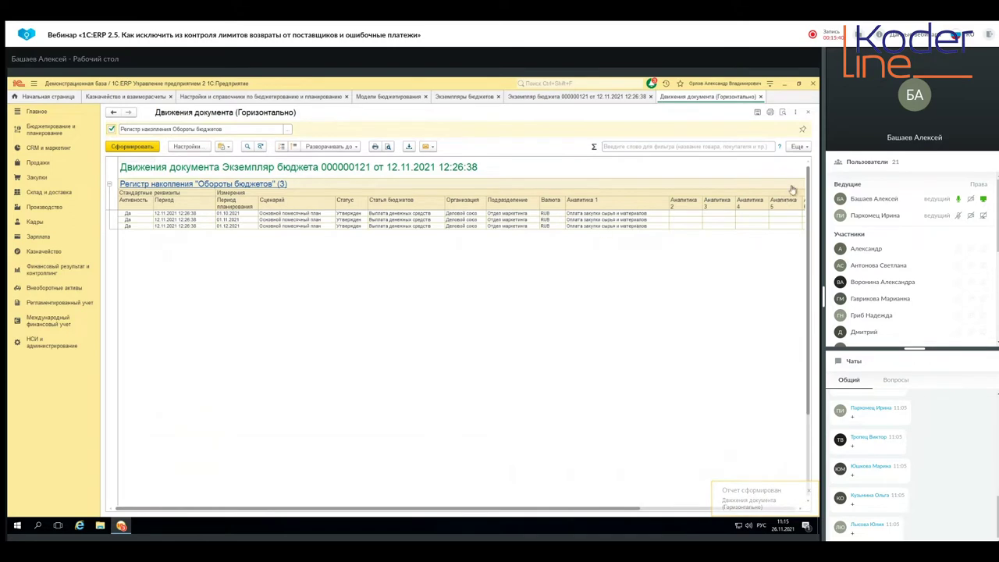
click(809, 113)
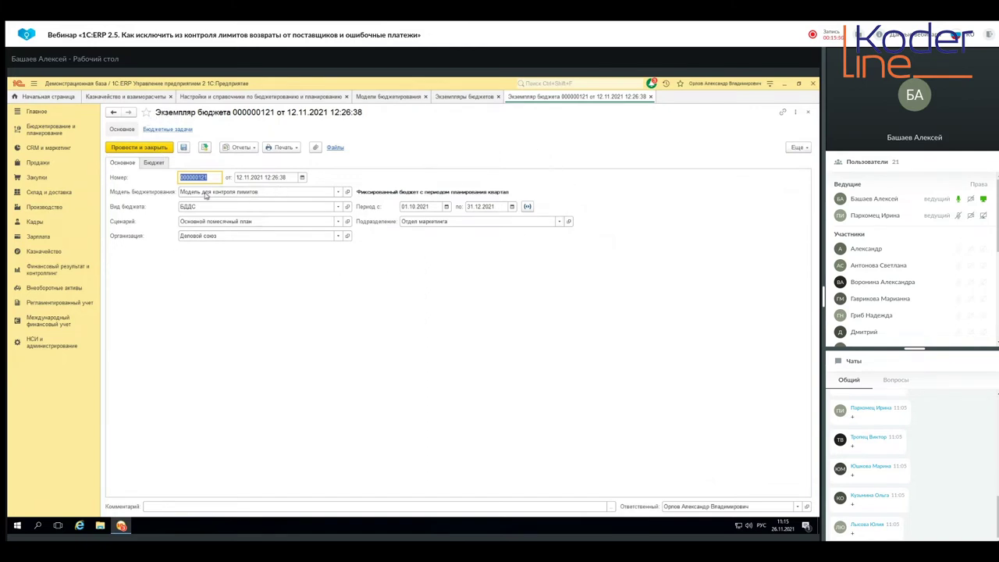
Step: Open the treasury's list of cash spending requests and view the 25.11.2021 request for 250 000 RUB to Все для дома
click(44, 252)
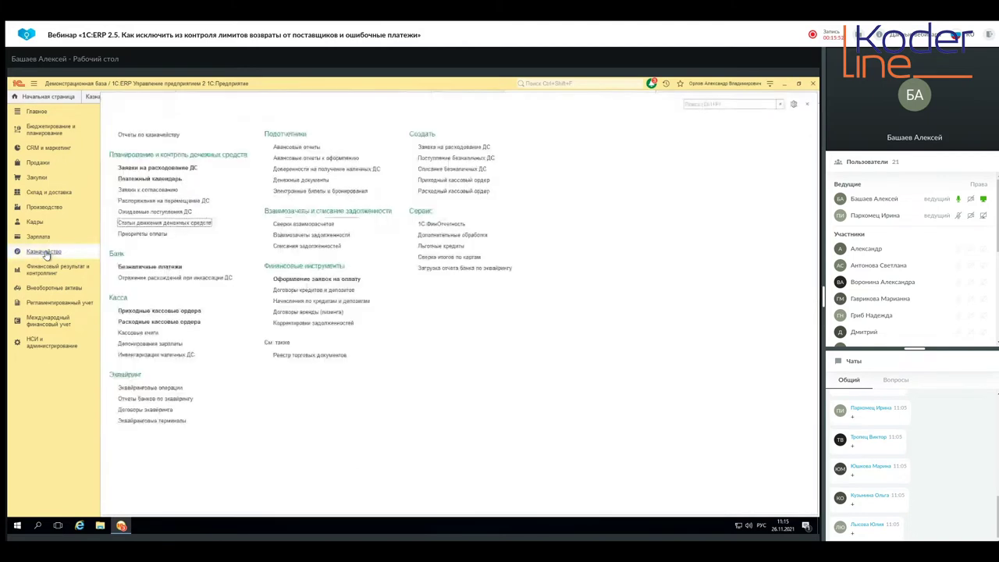
click(135, 169)
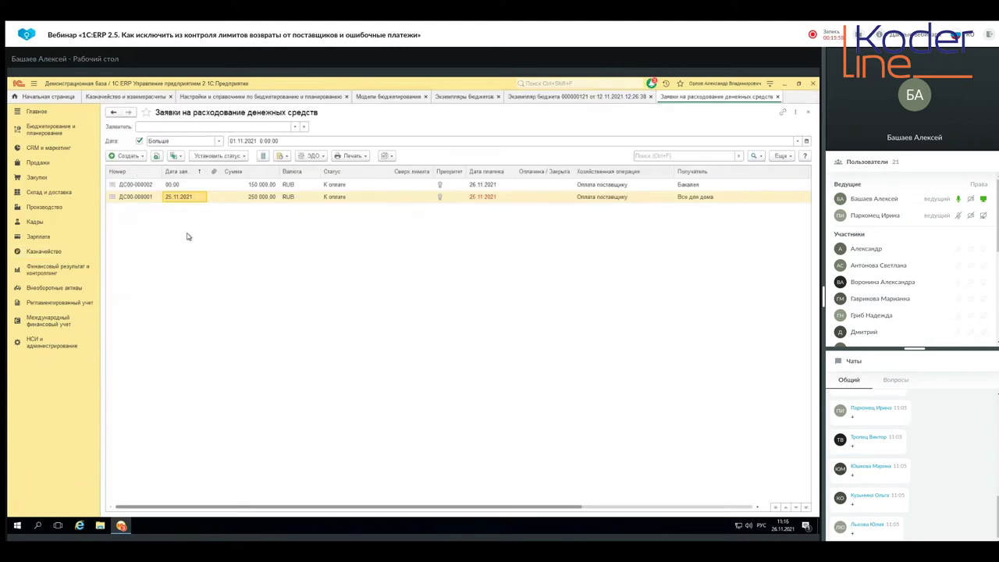
click(235, 197)
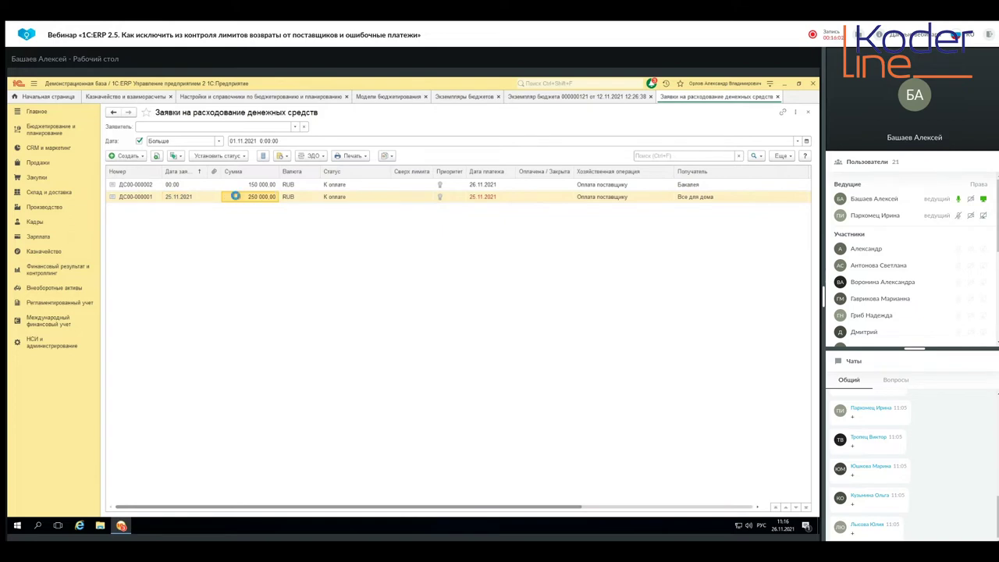
double_click(235, 197)
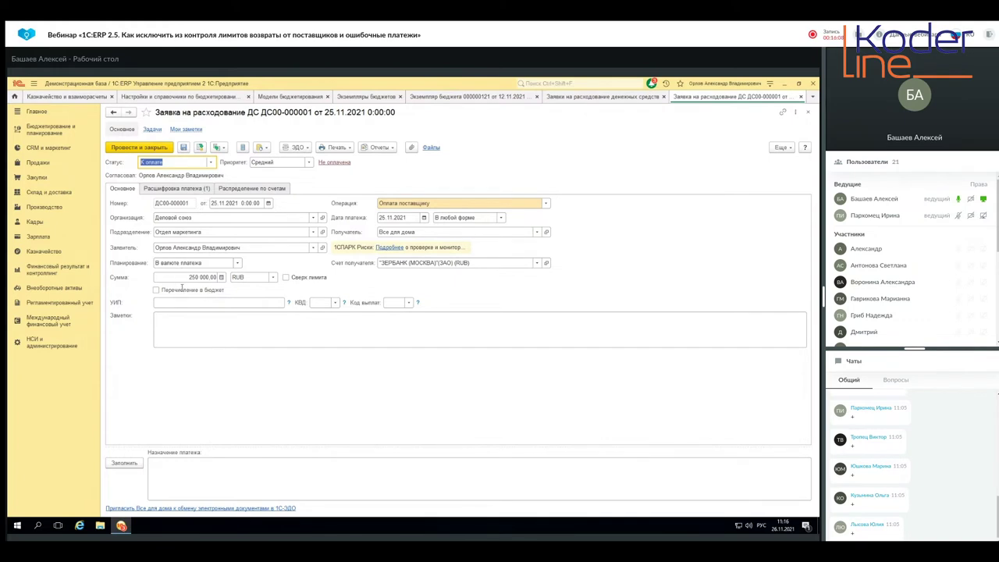
Step: Review the spending request's date, payment breakdown with its cash flow item, and distribution by accounts
click(232, 203)
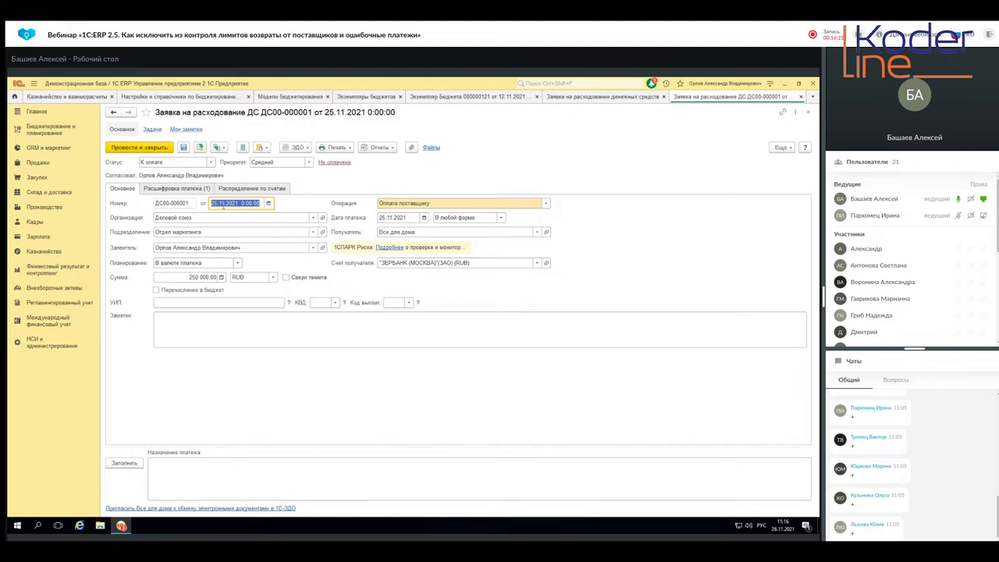
click(192, 189)
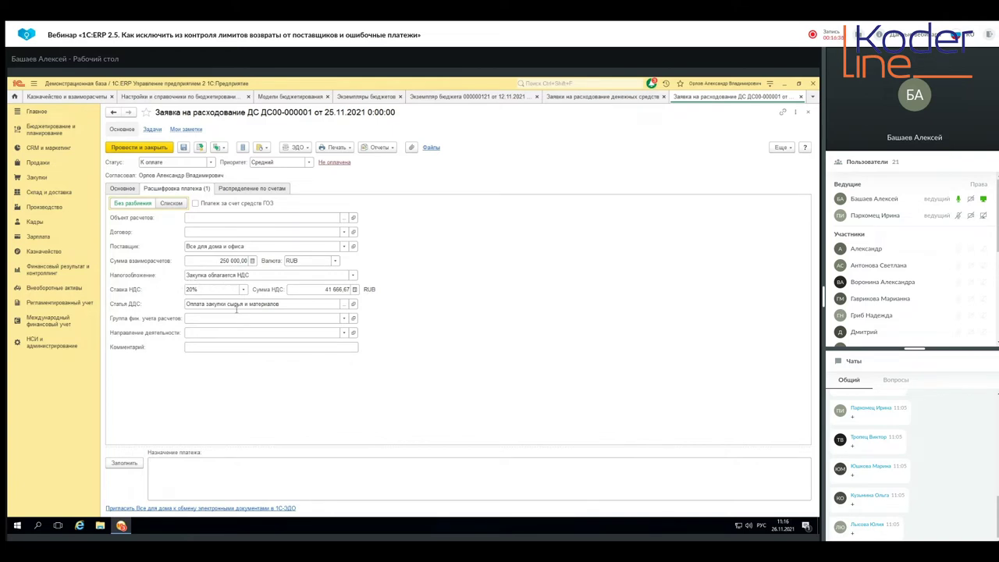
click(262, 192)
click(122, 192)
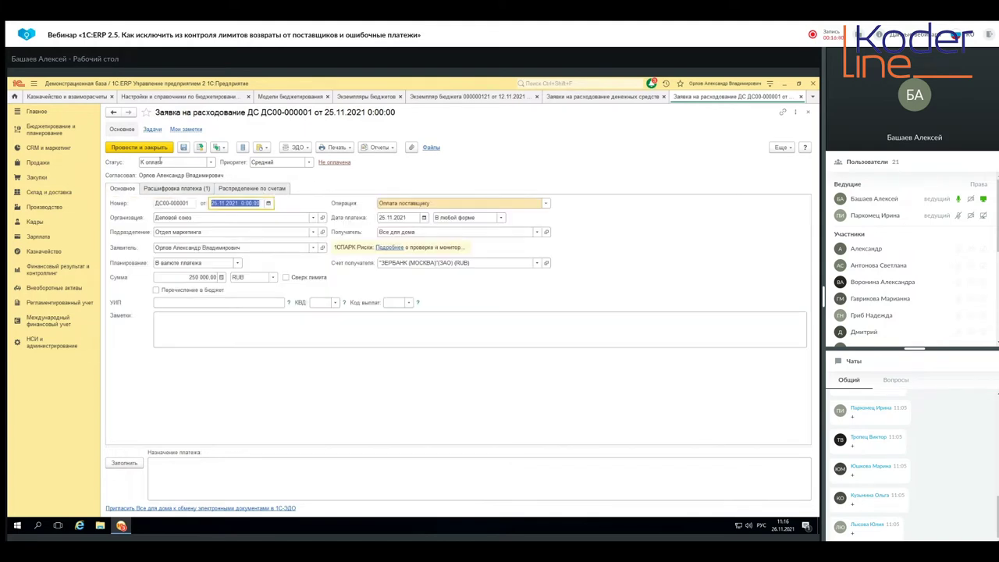
Step: Save and post the 250 000 RUB spending request and open its Лимиты расхода ДС report
click(186, 148)
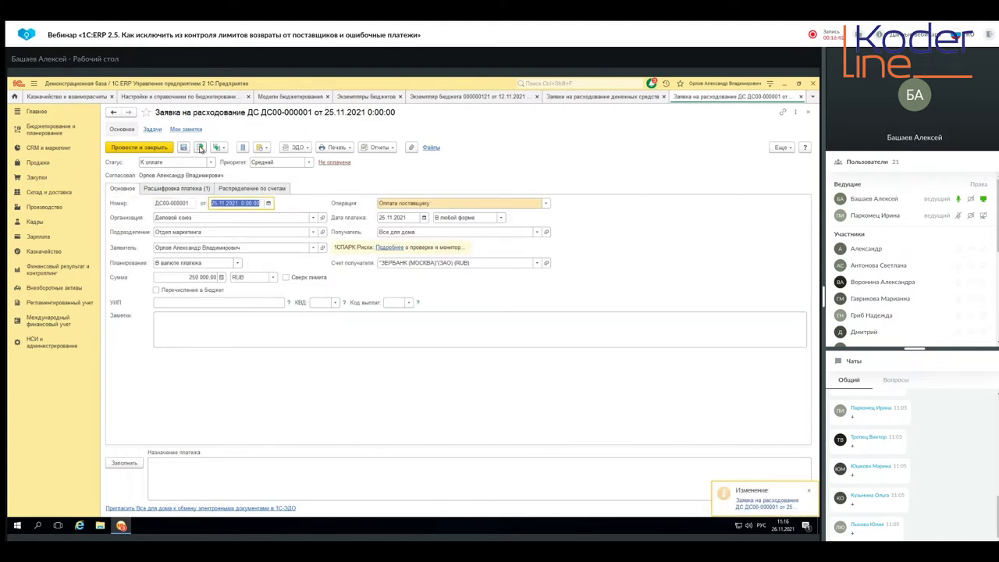
click(200, 148)
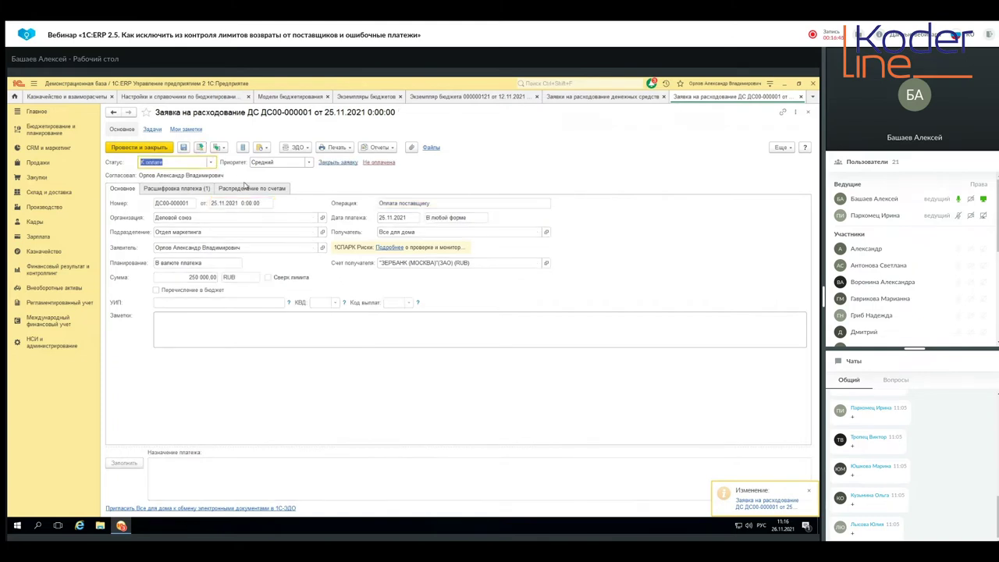
click(390, 149)
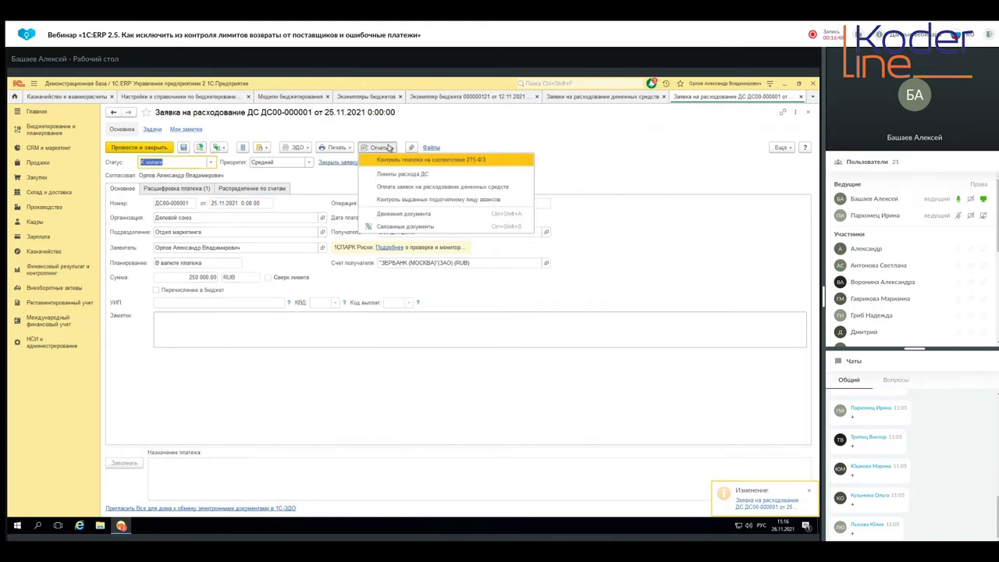
click(416, 175)
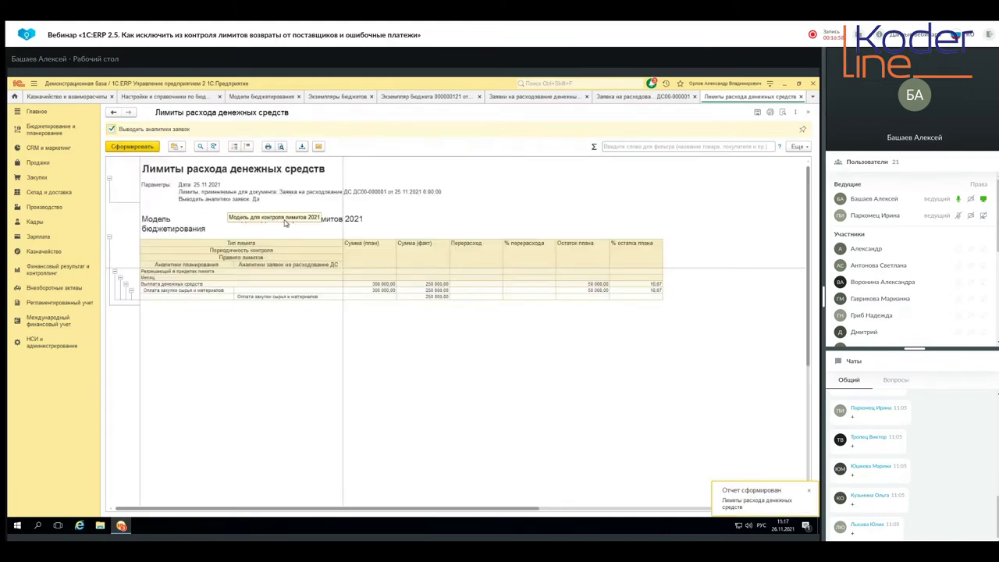
Step: Examine the planned, actual and remaining plan amounts for Оплата закупки сырья и материалов in the limits report
click(382, 284)
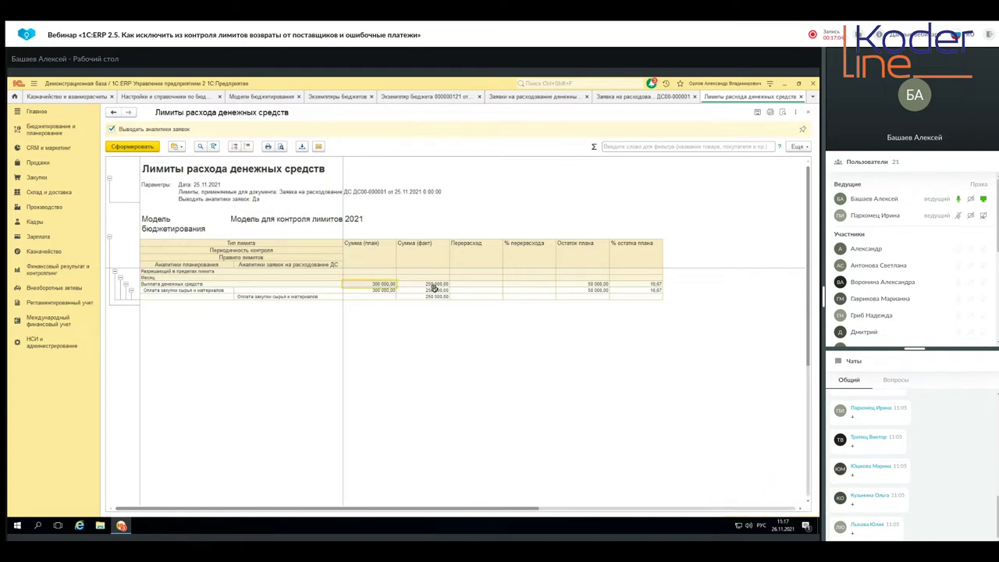
click(436, 284)
click(437, 295)
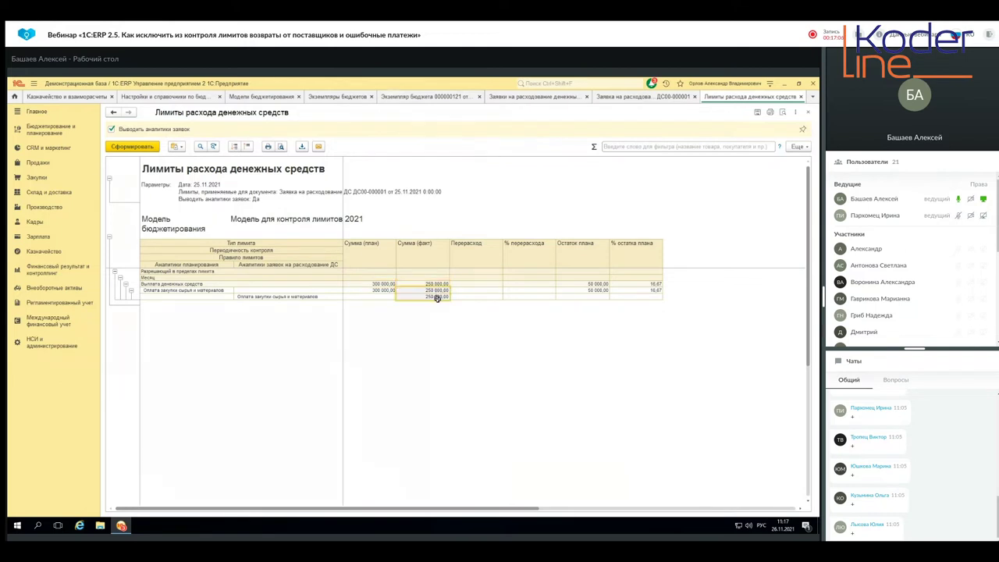
click(594, 283)
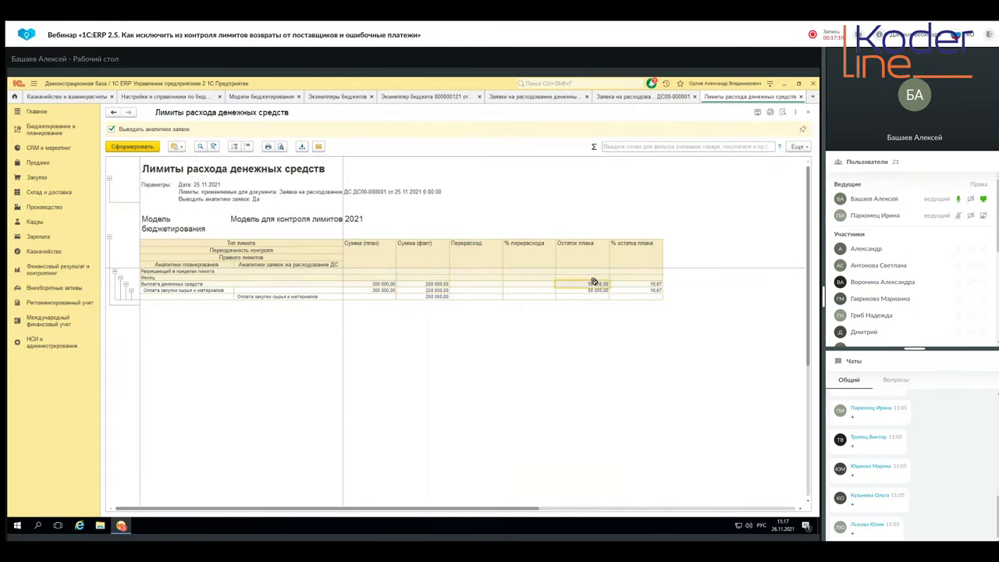
click(595, 291)
click(594, 284)
click(593, 297)
click(592, 285)
click(448, 290)
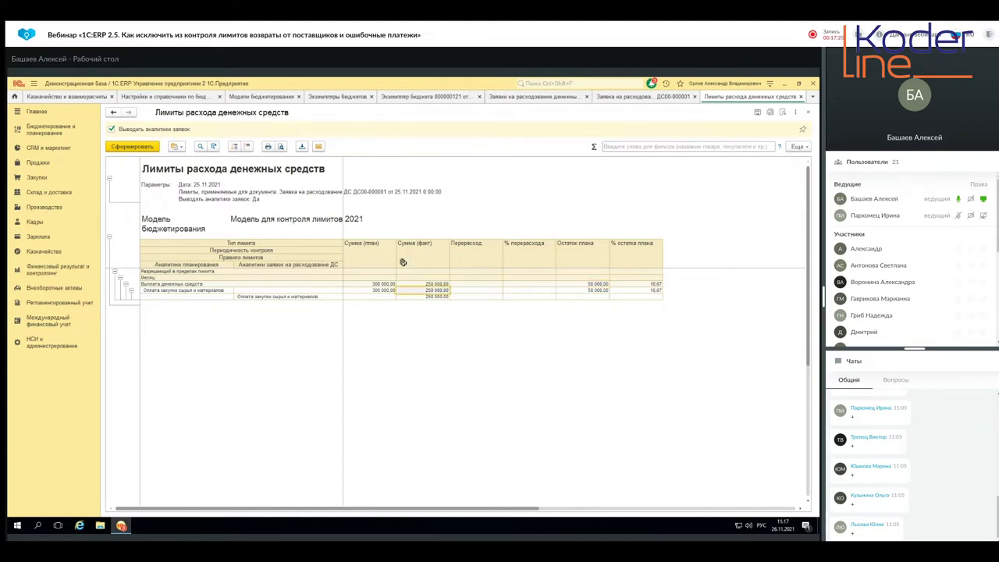
Step: Return to the 25.11.2021 spending request and cancel its posting
click(618, 96)
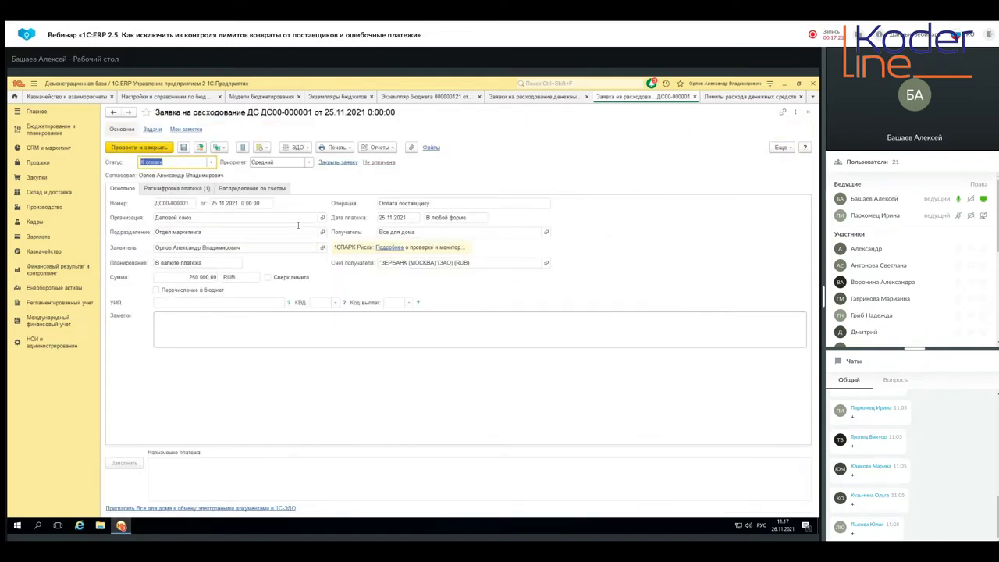
click(787, 150)
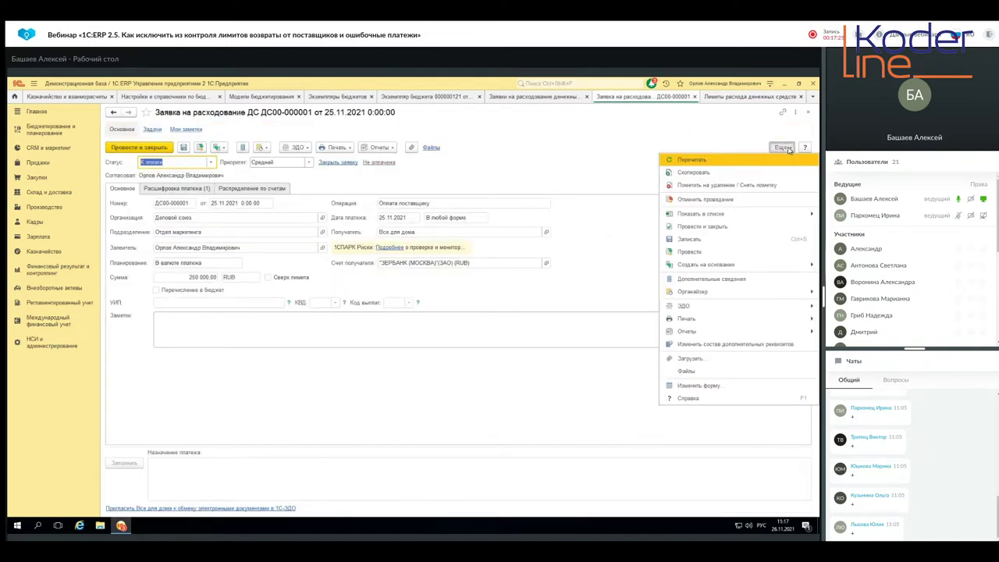
click(700, 200)
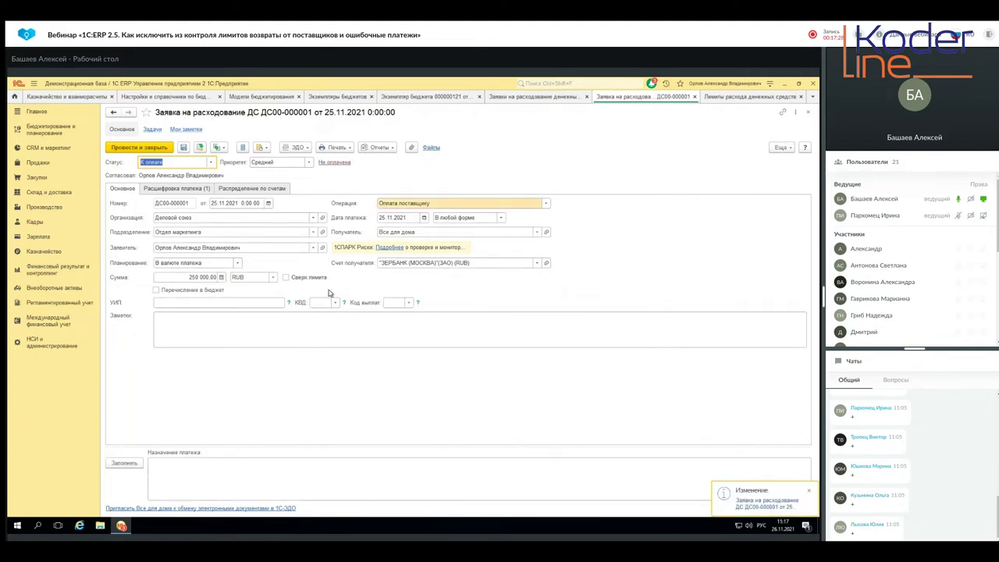
Step: Set the request's sum to 301 000 RUB and try to post it, dismissing the resulting messages
click(178, 276)
text(3000)
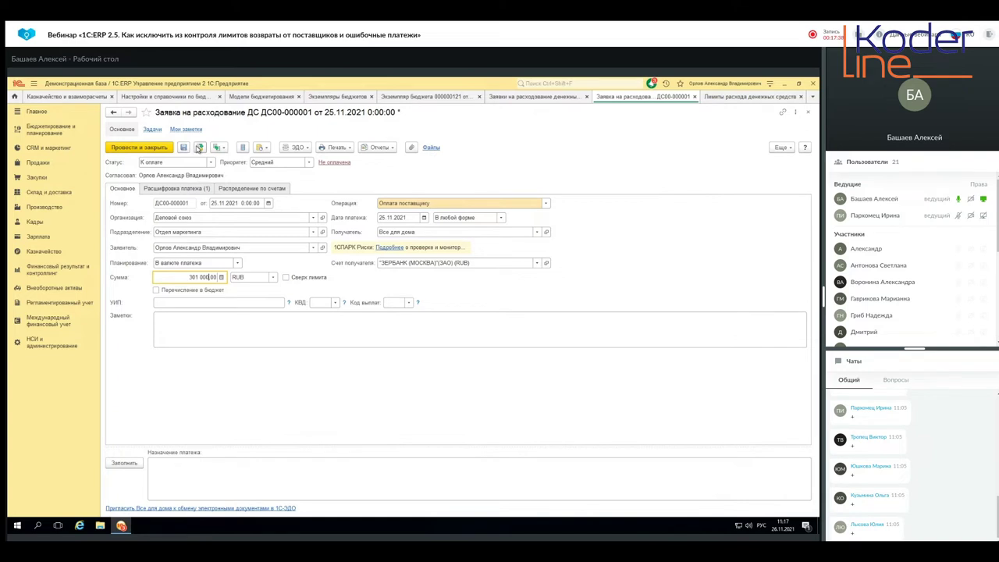
click(199, 148)
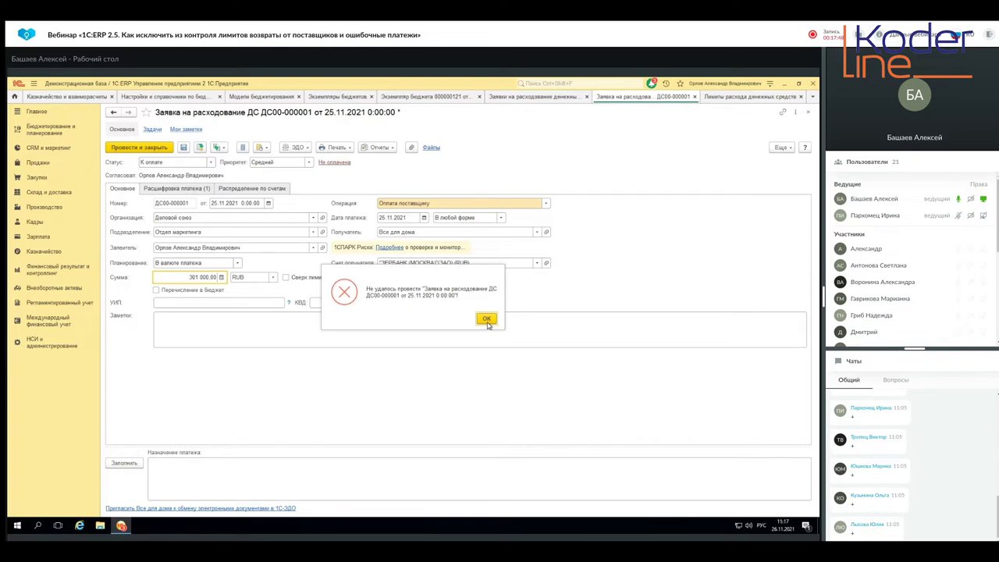
click(487, 320)
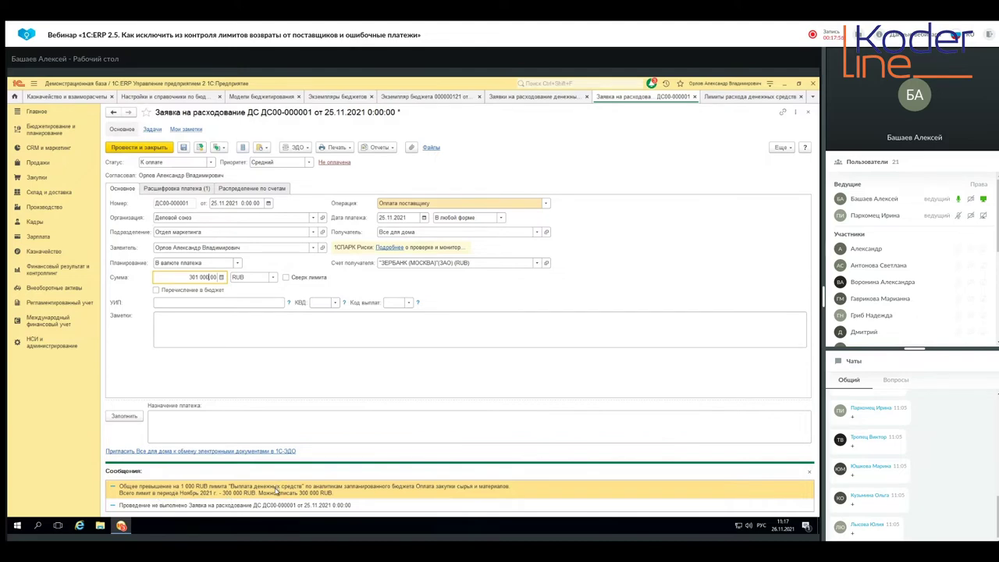
click(811, 475)
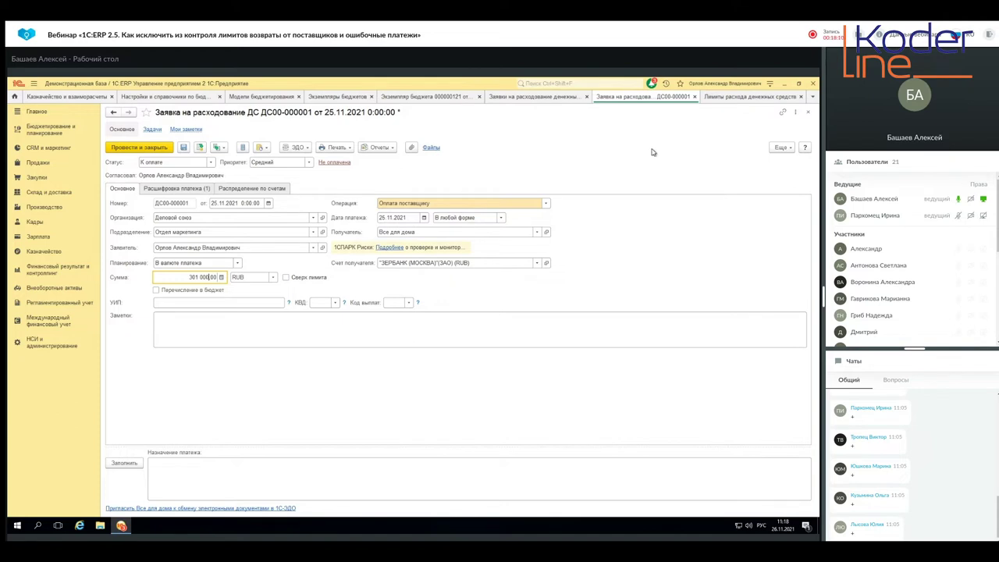
Step: Mark the 301 000 RUB request as Сверх лимита and post it
click(286, 278)
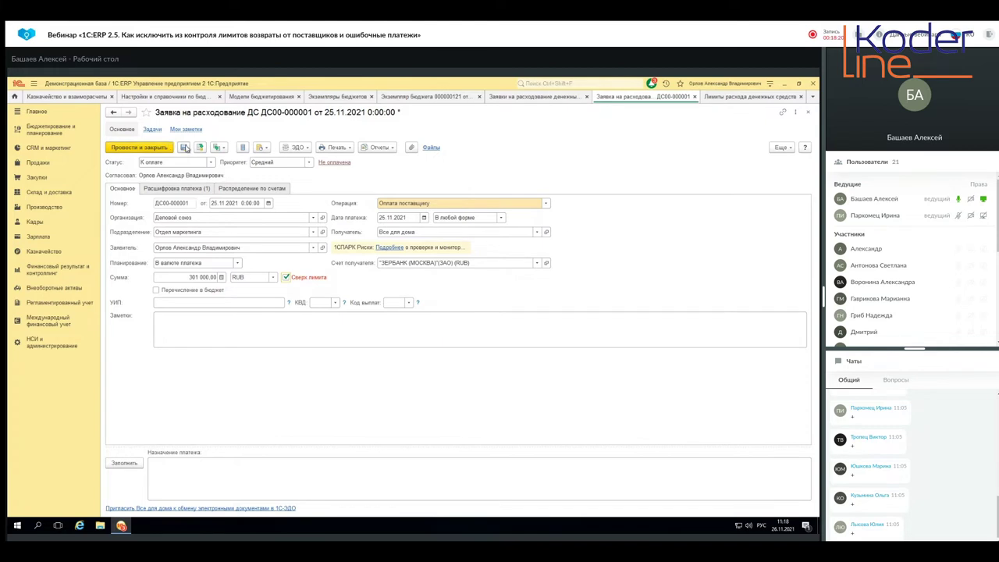
click(200, 146)
Step: View the request's Лимиты расхода ДС report, examine the planned, actual and overspend amounts, and close the report
click(390, 150)
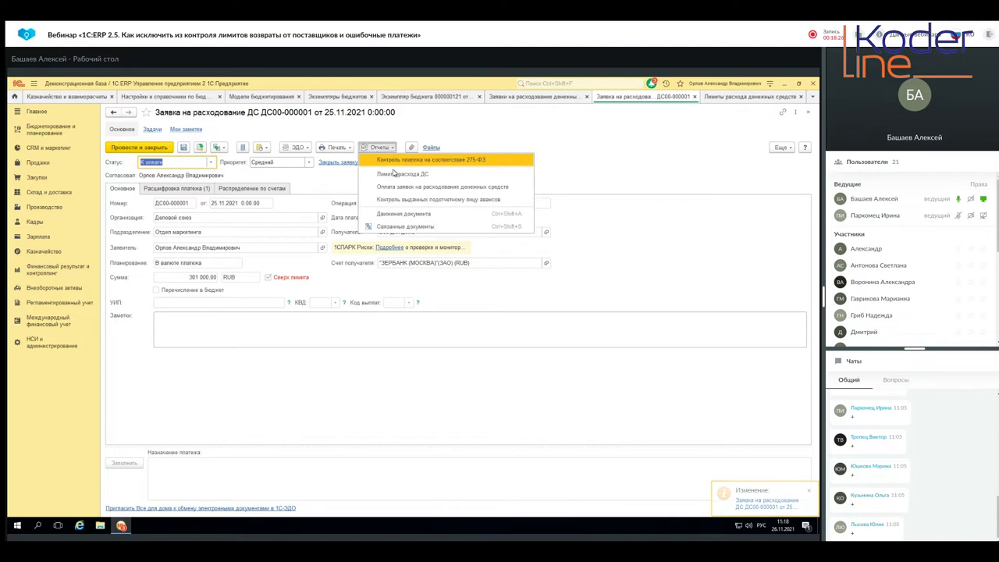
click(395, 173)
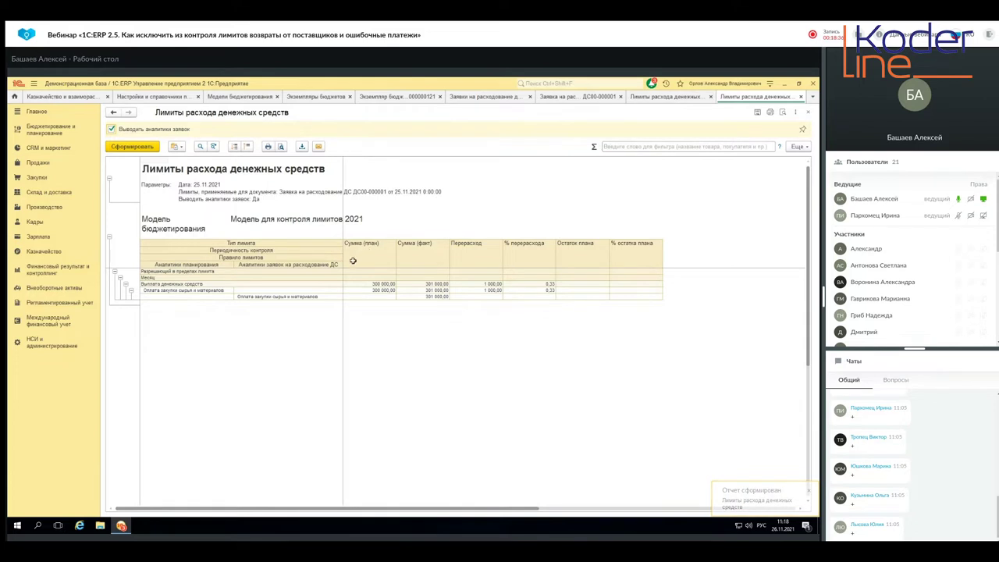
click(382, 285)
click(431, 285)
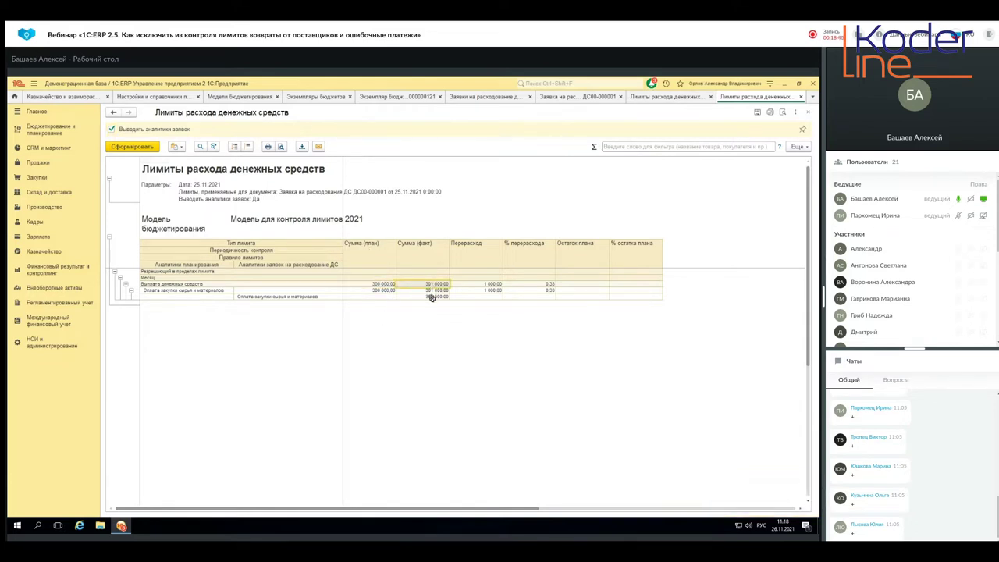
click(490, 284)
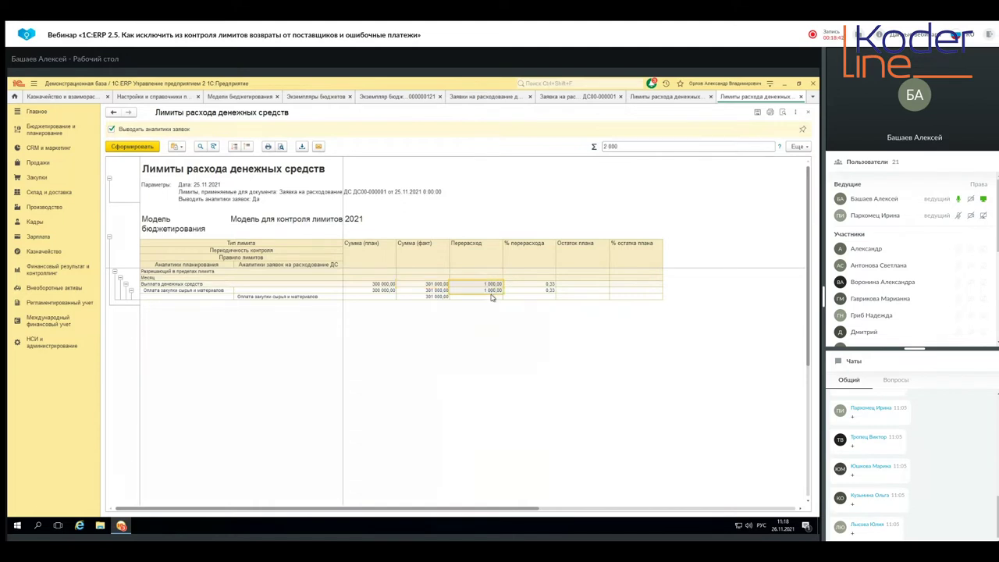
click(484, 290)
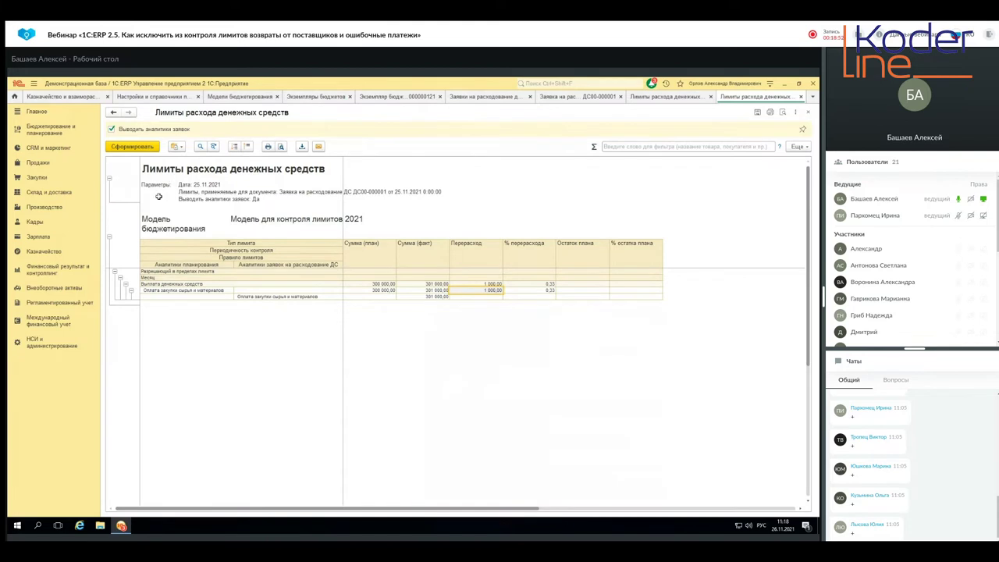
click(808, 113)
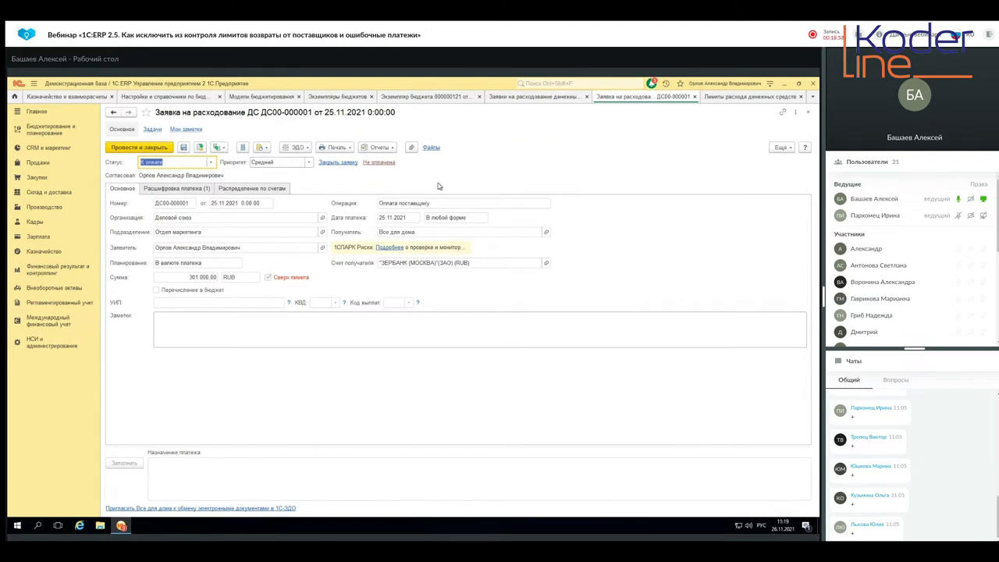
Step: Open the Лимиты расхода денежных средств report from the treasury's reports
click(390, 153)
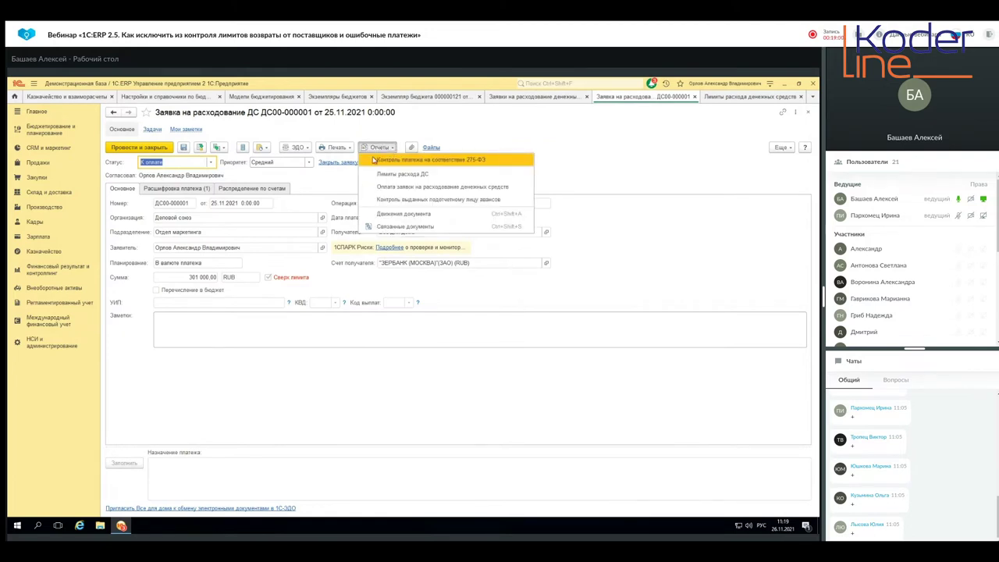
click(39, 252)
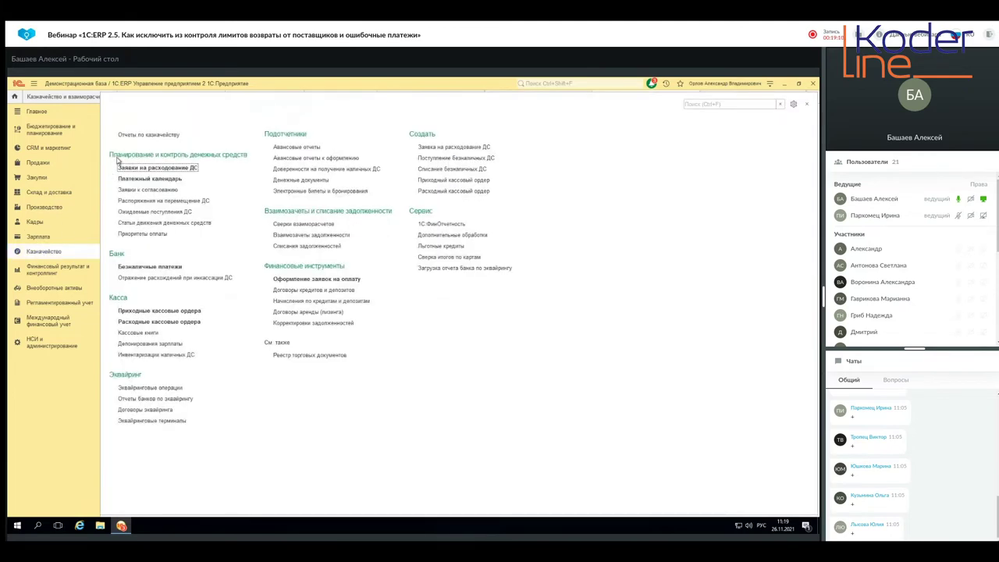
click(131, 136)
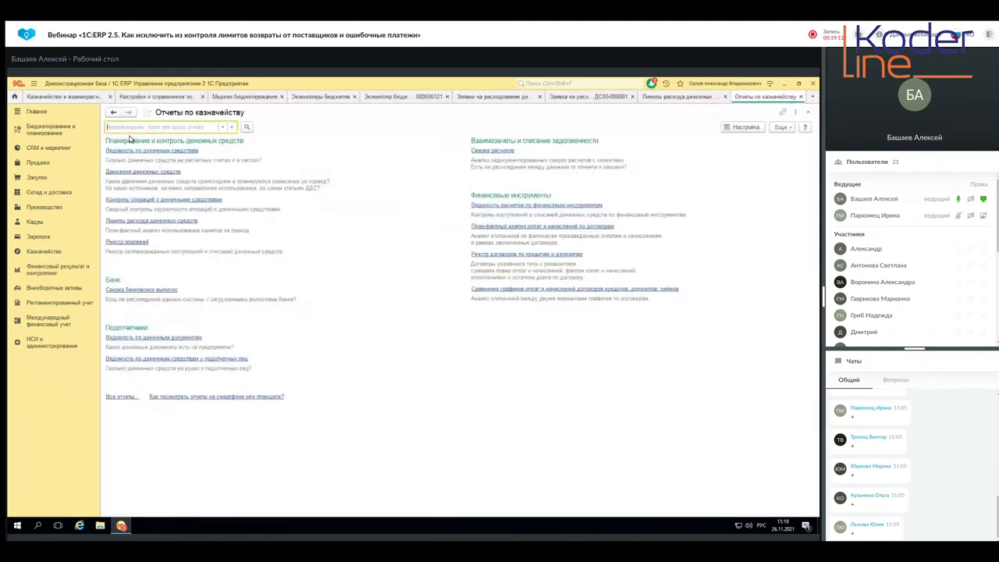
click(135, 223)
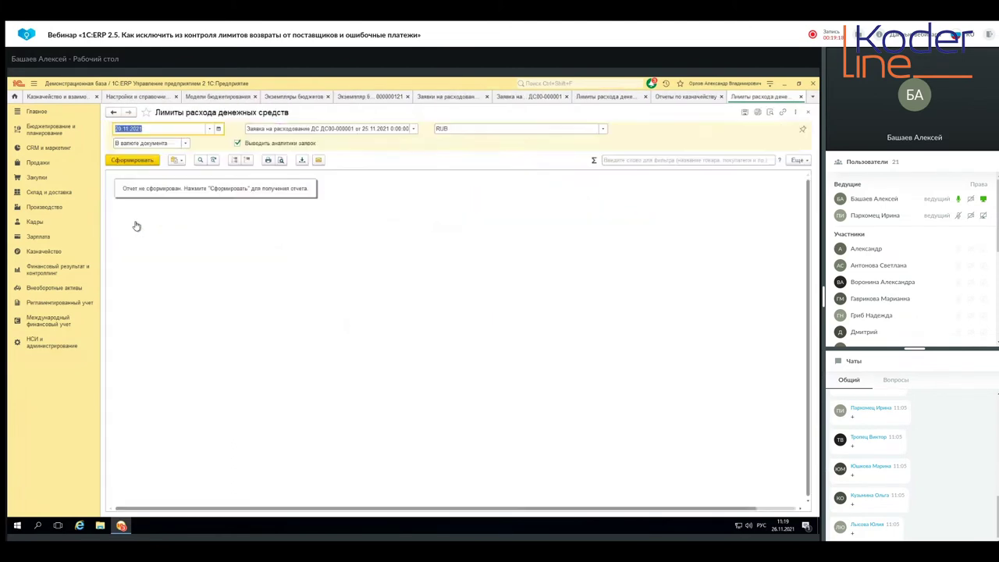
Step: Generate the limits report for 25.11.2021 and the 301 000 RUB request, then close it and the treasury reports
click(414, 129)
click(263, 178)
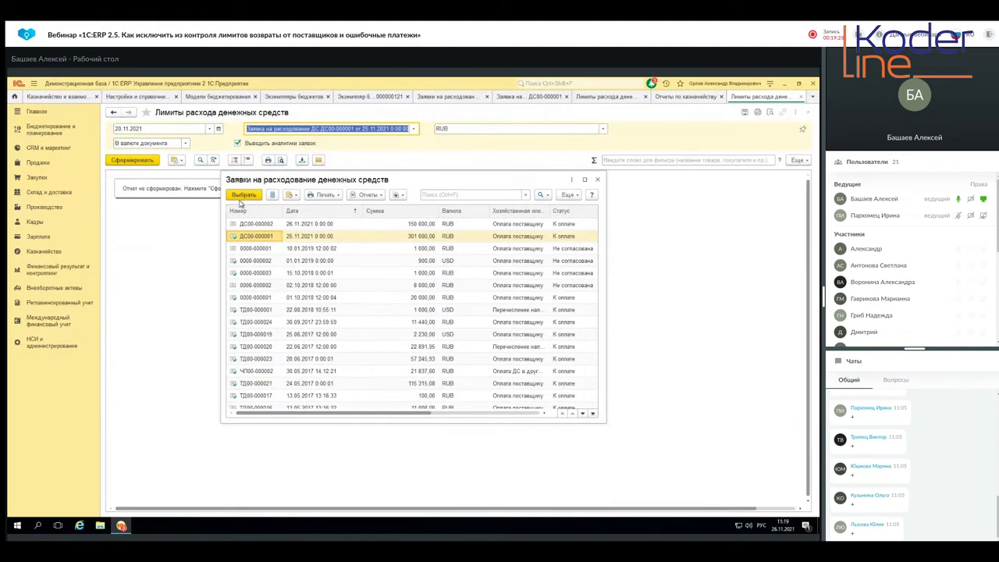
click(242, 195)
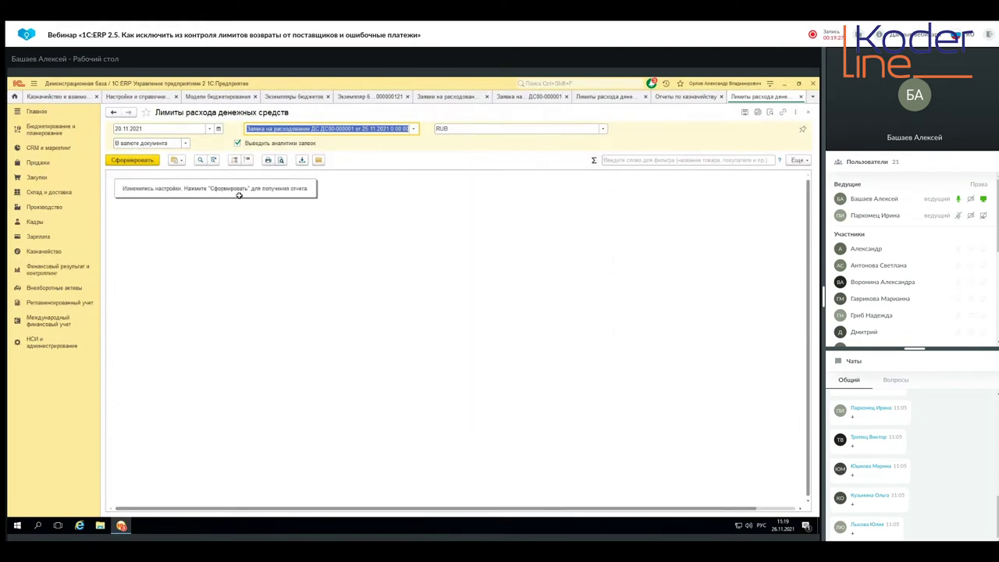
click(131, 160)
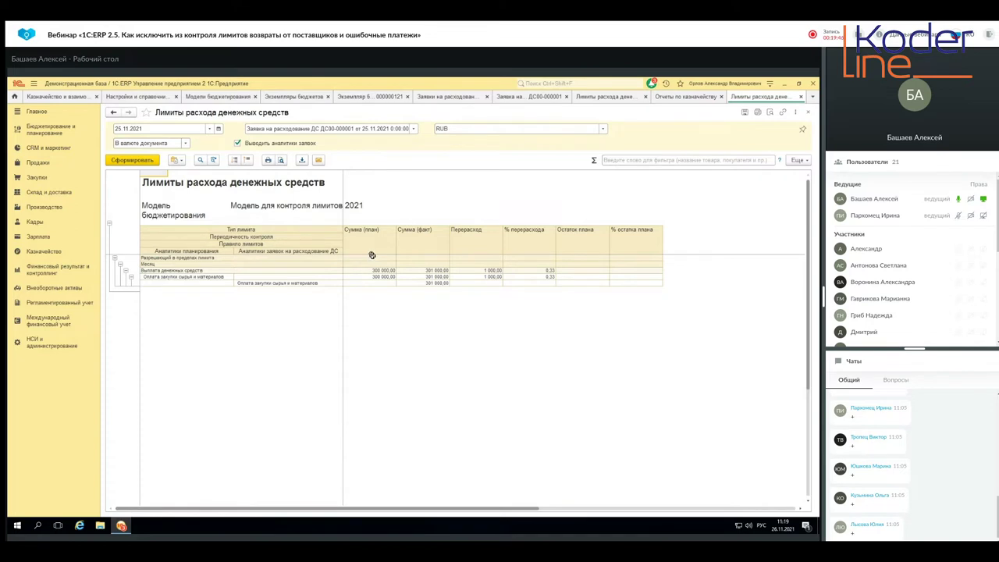
click(809, 115)
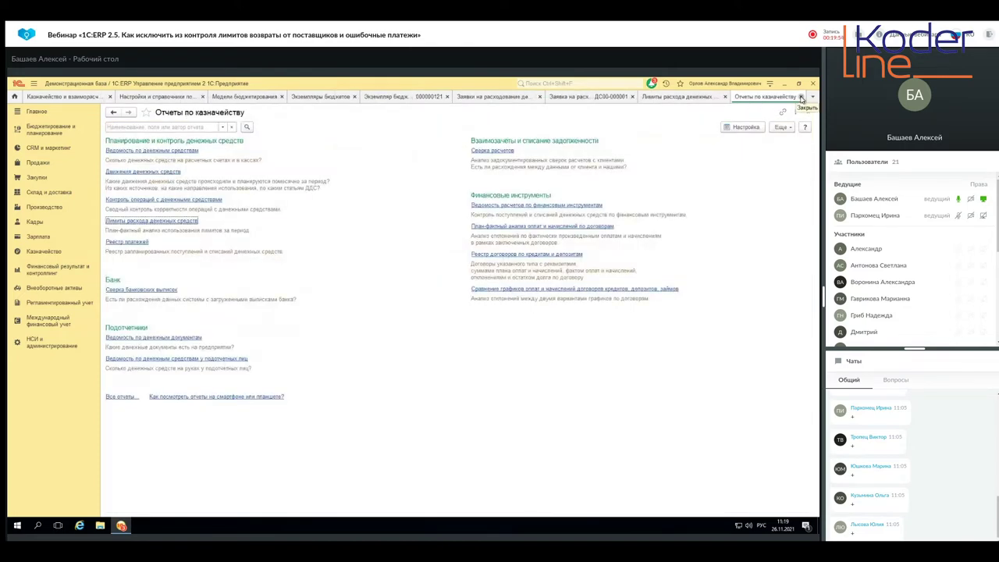
click(801, 96)
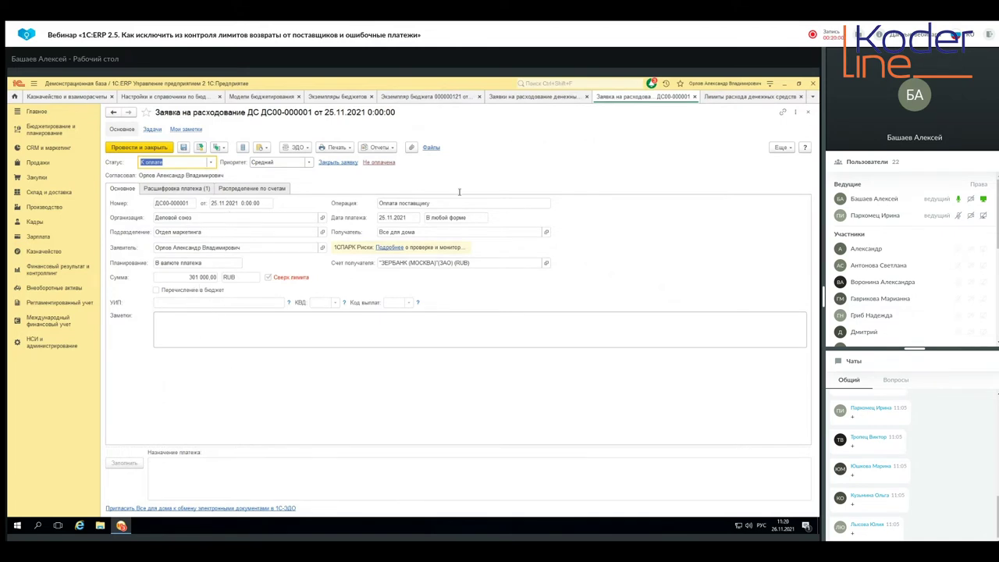
Step: Cancel the posting of the 301 000 RUB spending request, set its amount to 200 000 RUB, and clear Сверх лимита
click(781, 147)
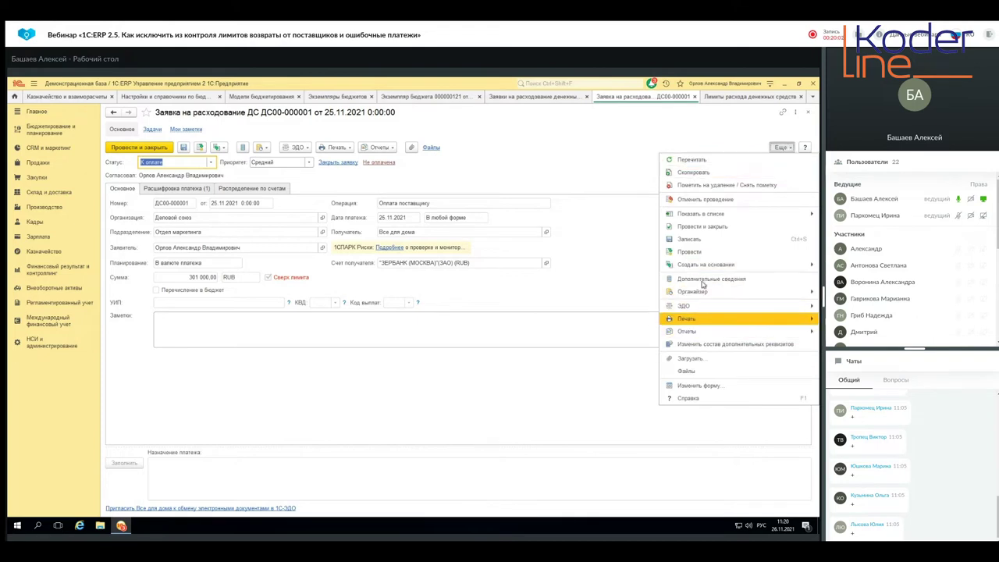
click(684, 199)
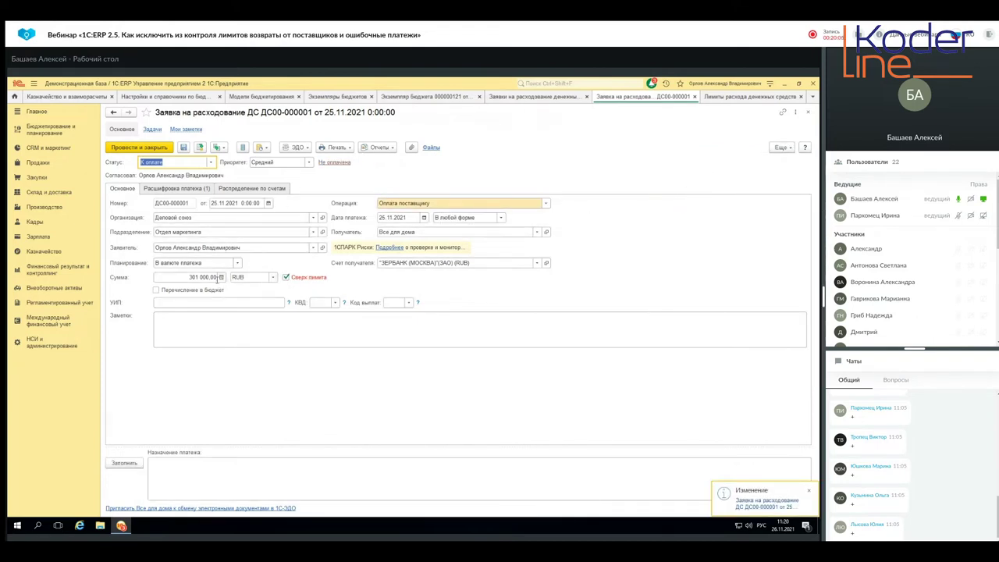
double_click(207, 277)
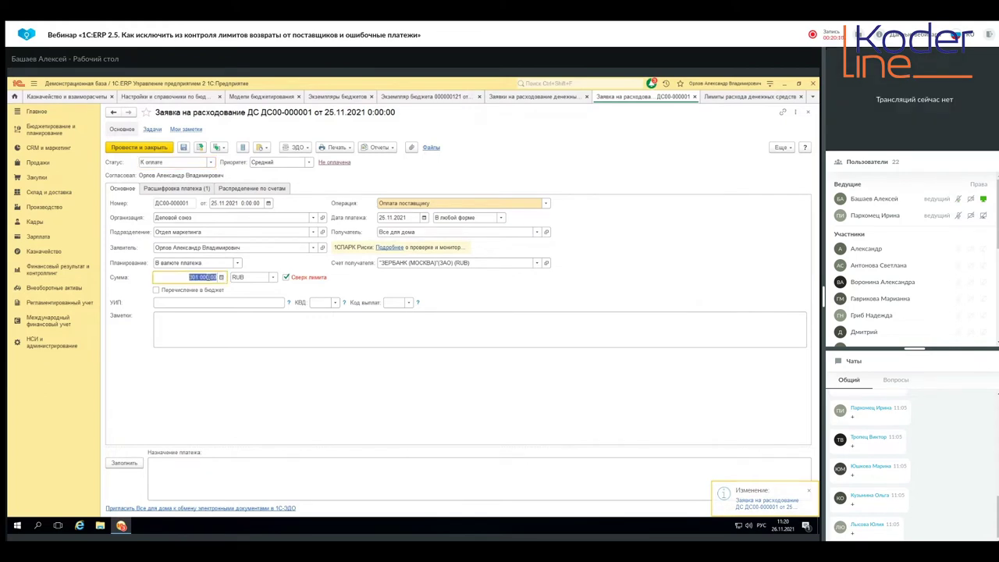
click(408, 303)
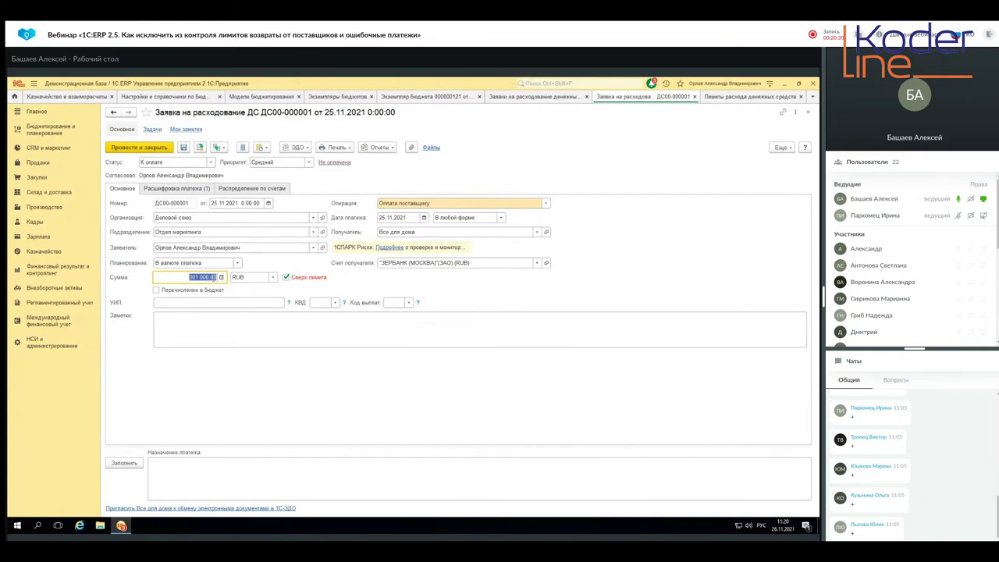
text(200 000)
click(286, 278)
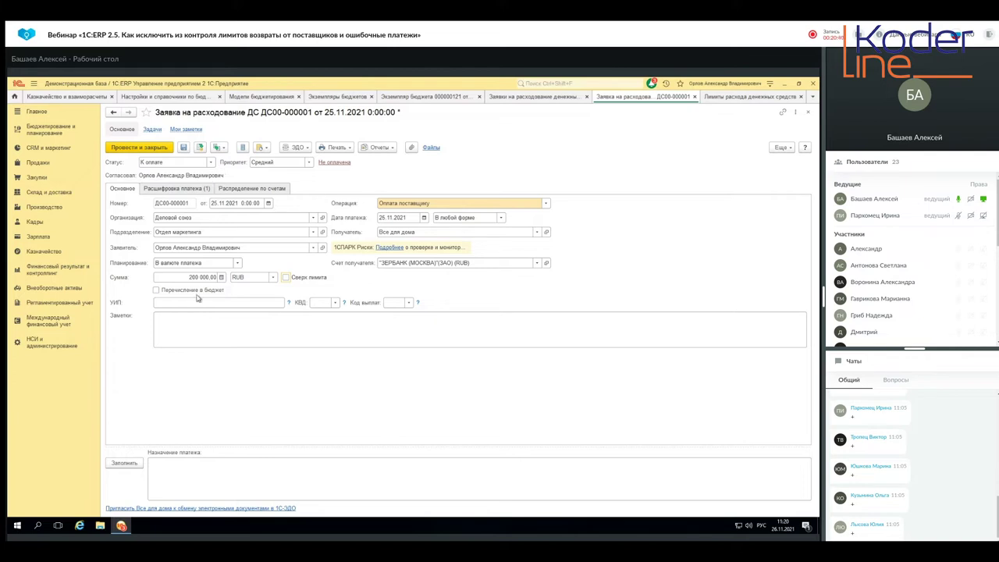
Step: Set the request's amount to 300 000 RUB, then post and close it
click(178, 274)
text(300)
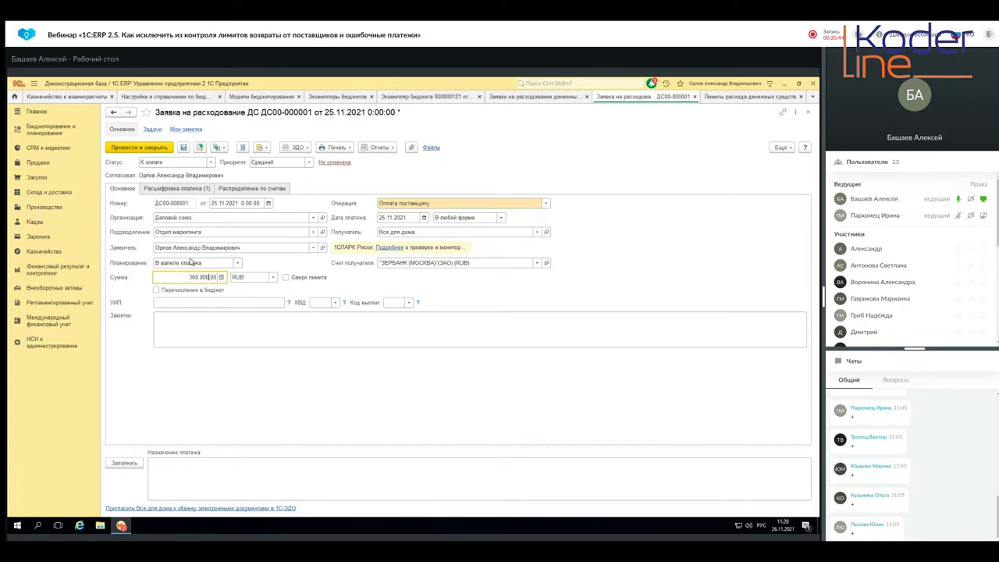
click(136, 147)
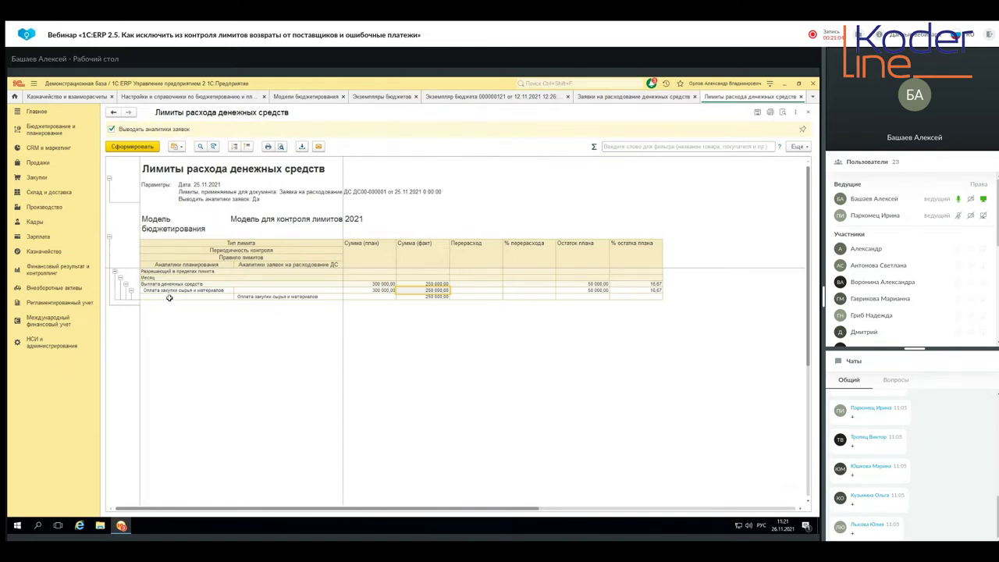
Step: Open the Лимиты расхода ДС rules of Модель для контроля лимитов 2021 and view the blank form for a new rule
click(51, 129)
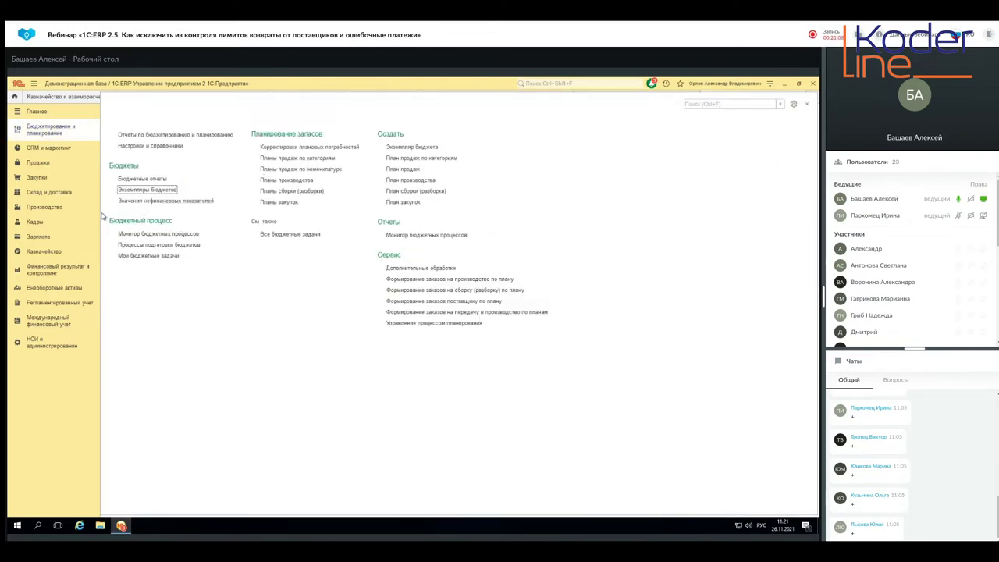
click(139, 151)
click(134, 135)
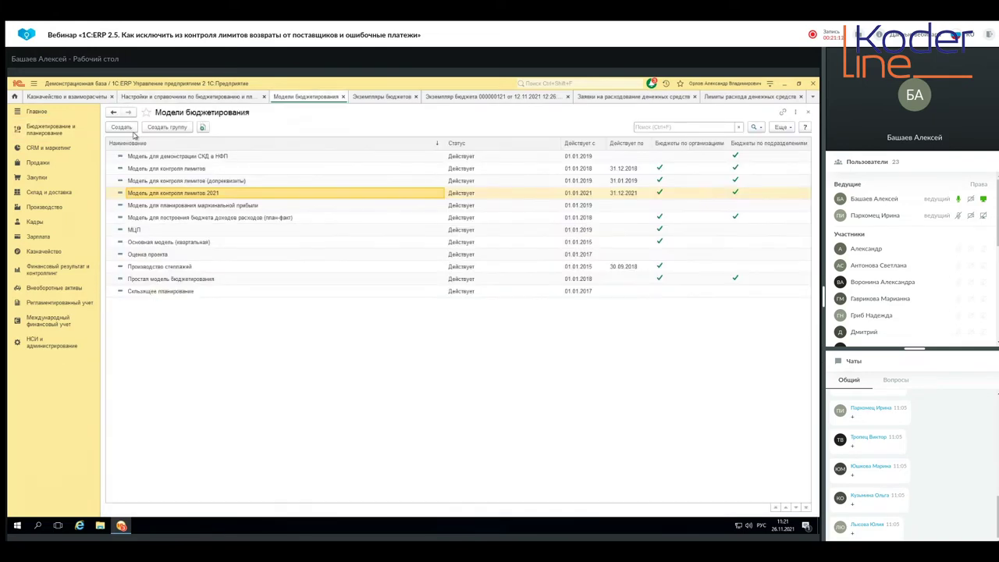
double_click(162, 193)
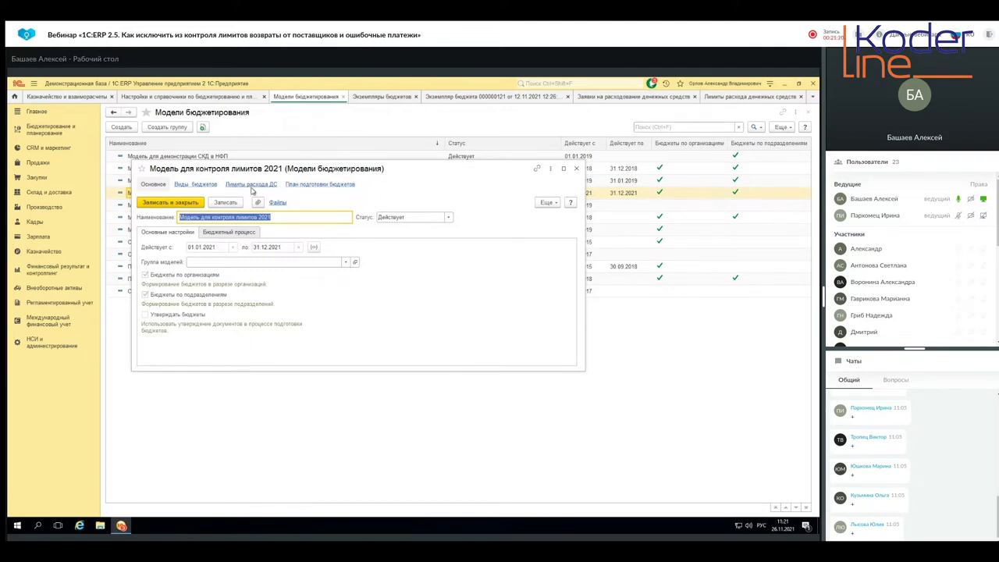
click(250, 186)
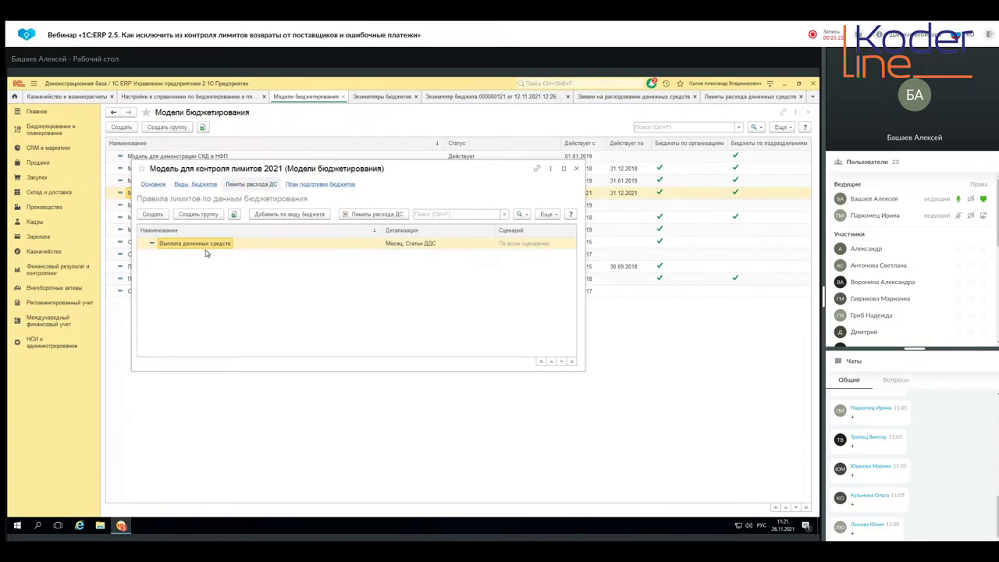
click(150, 216)
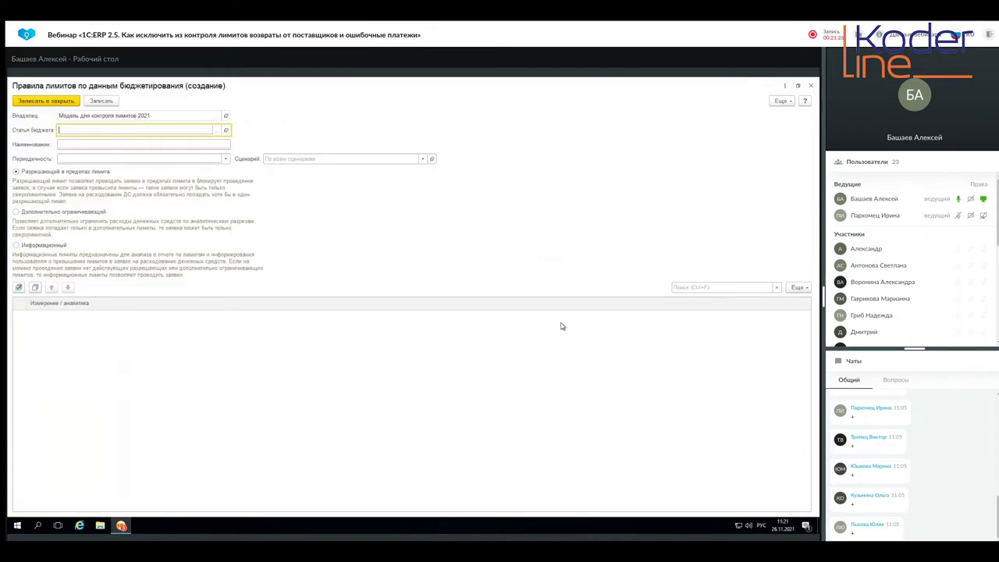
click(811, 85)
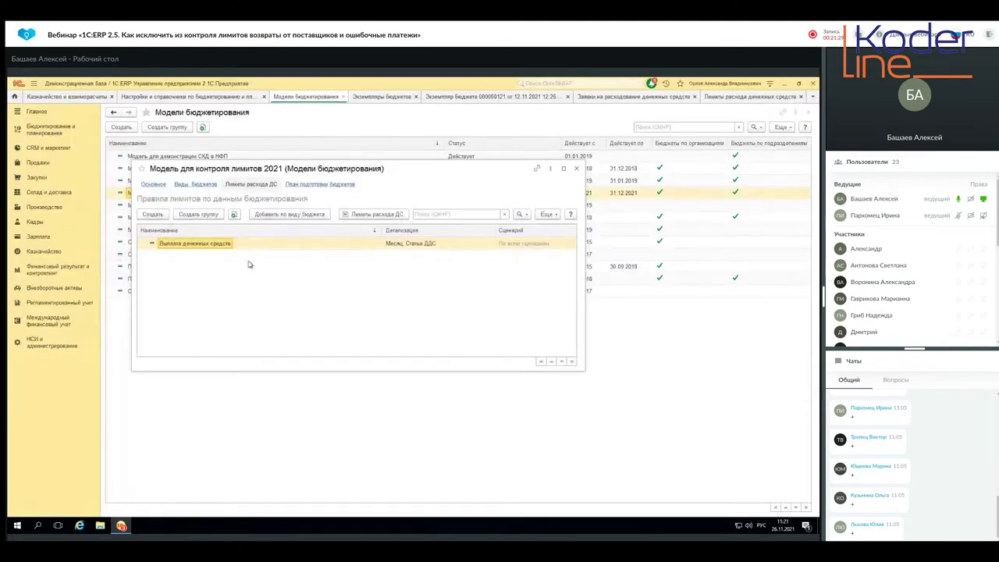
Step: Open the Выплата денежных средств limit rule and allow editing of its locked attributes
double_click(194, 244)
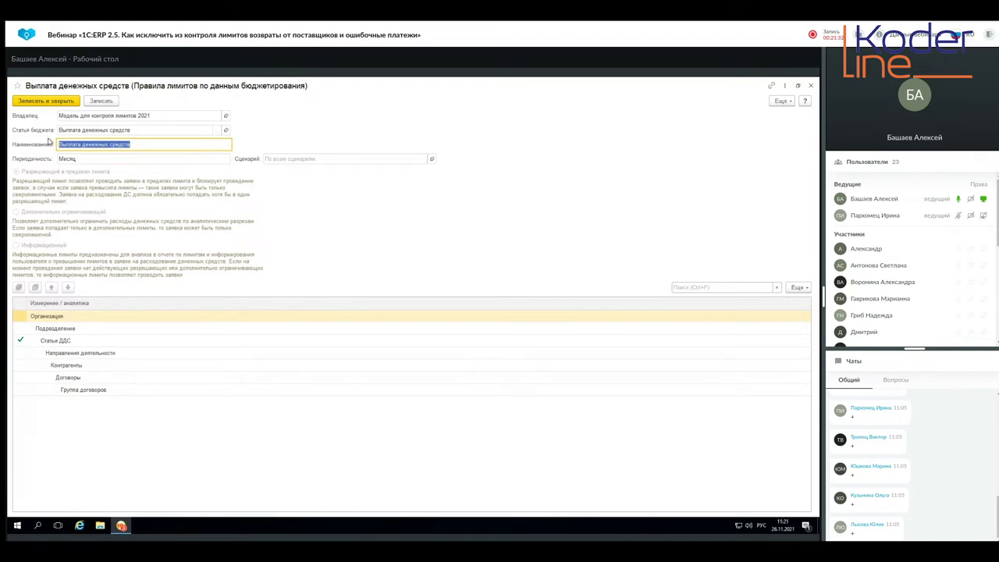
click(787, 102)
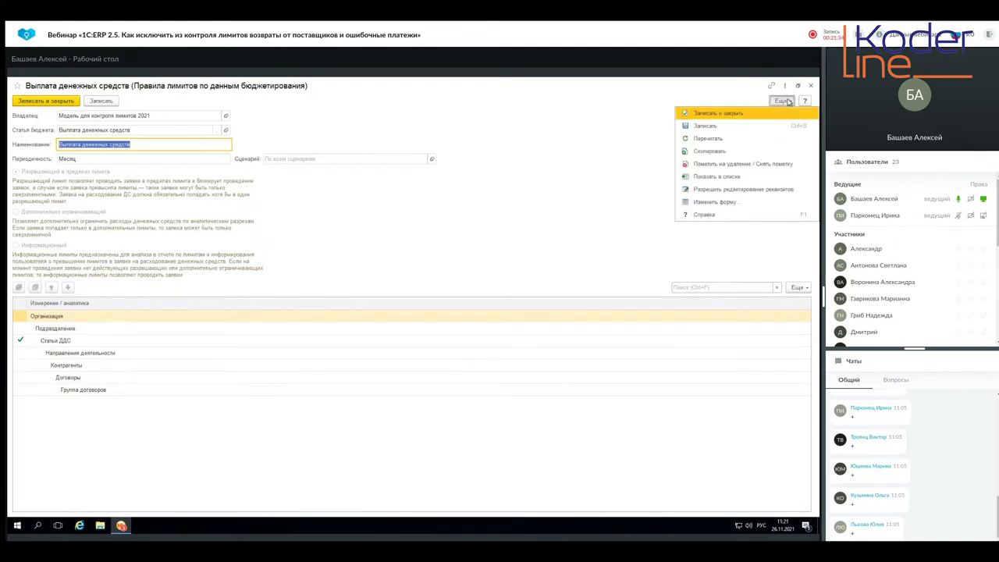
click(736, 192)
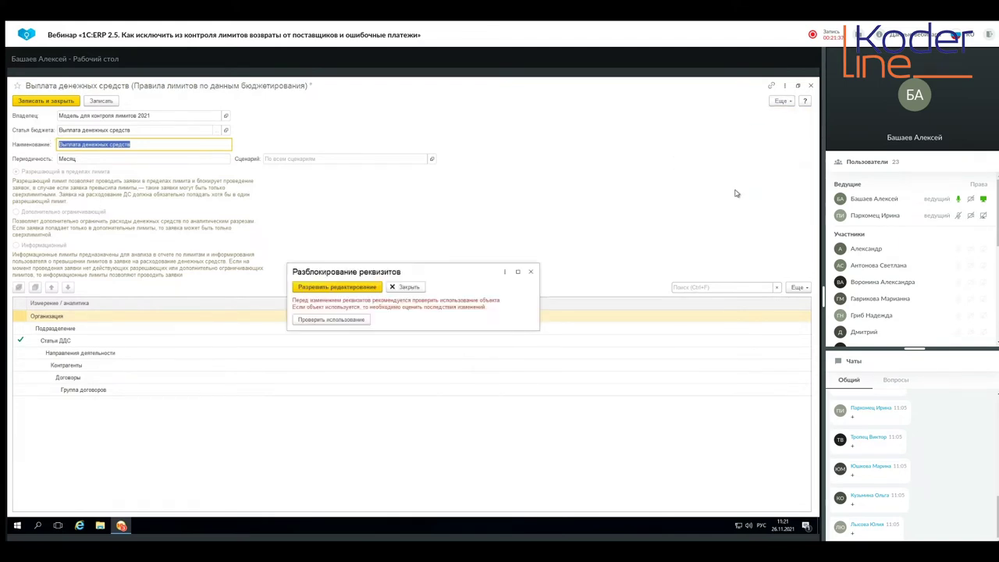
click(351, 289)
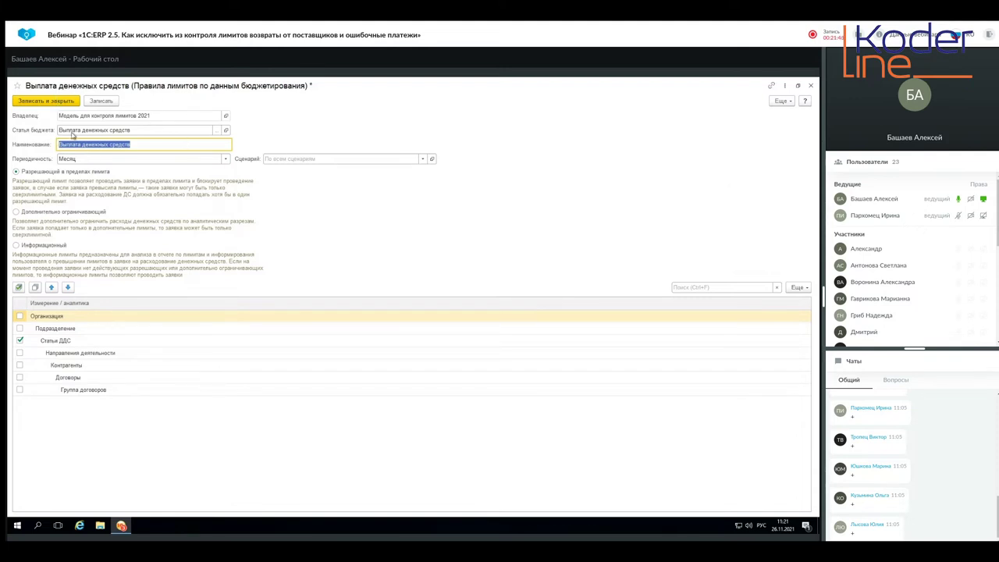
Step: View the available budget items and examine the analytics in the card of the rule's Выплата денежных средств item
click(219, 130)
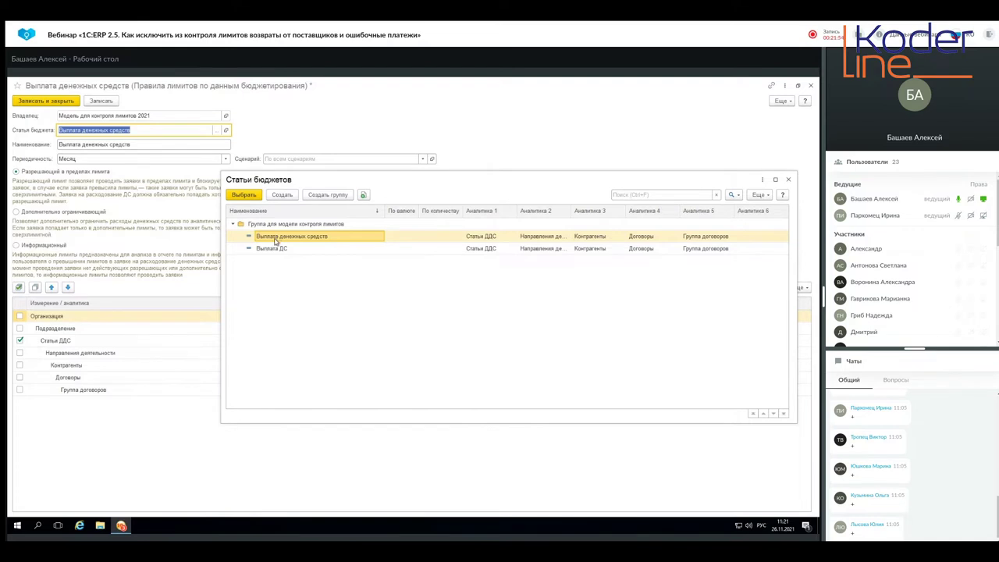
click(787, 181)
click(226, 131)
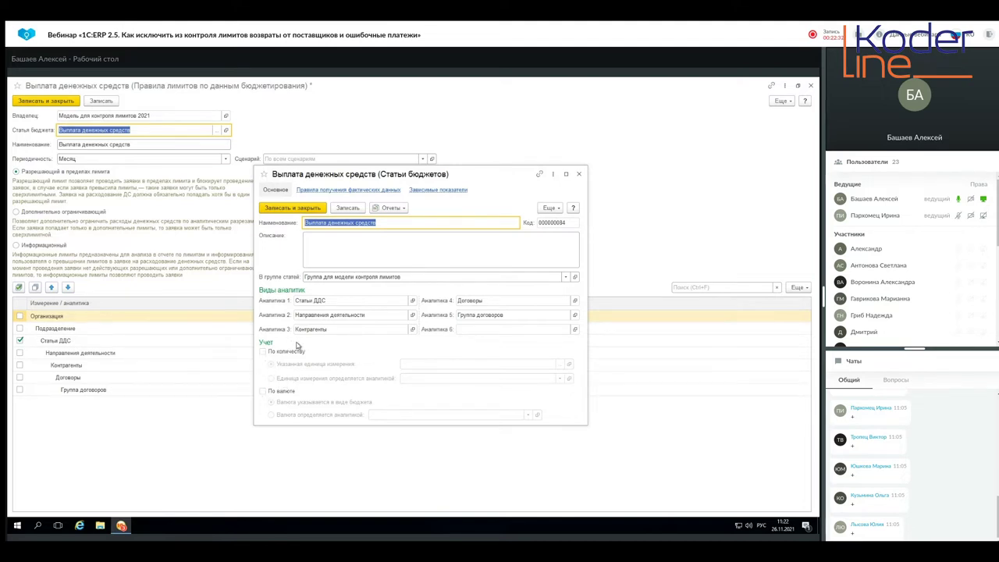
click(579, 174)
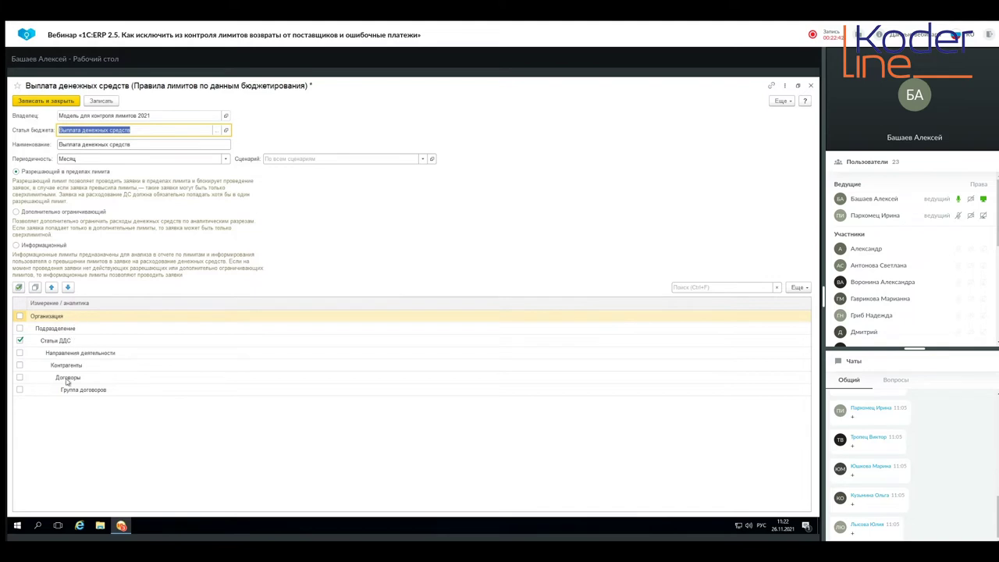
Step: Try Подразделение, Направления деятельности and Контрагенты as limit analytics, clear all three again, and save and close the rule
click(20, 329)
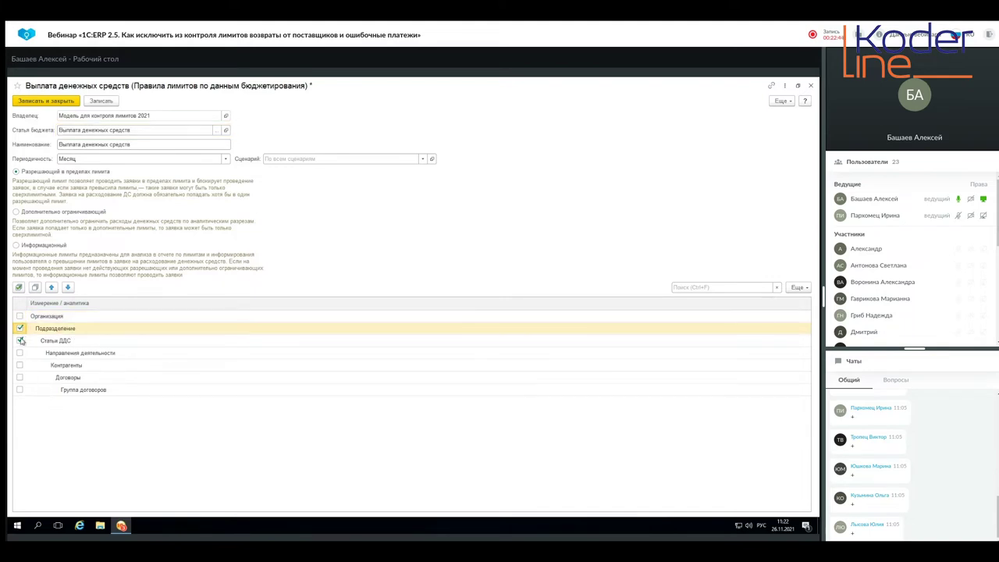
click(20, 353)
click(20, 365)
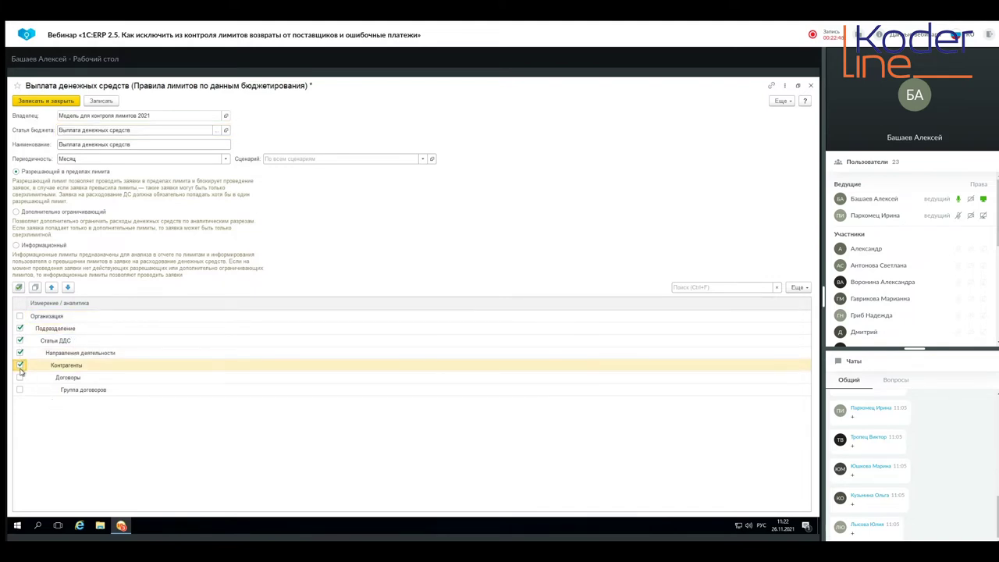
click(20, 365)
click(20, 353)
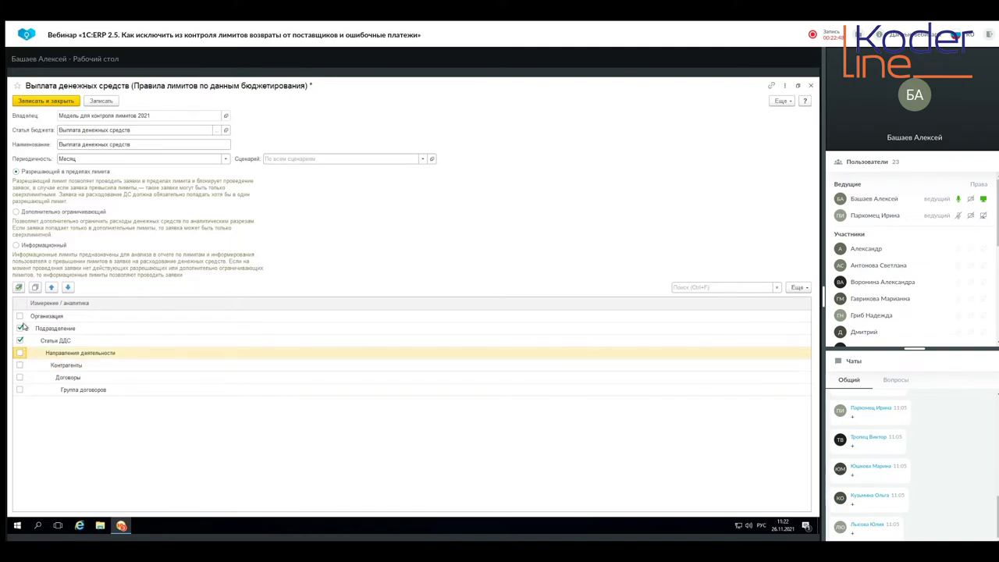
click(25, 328)
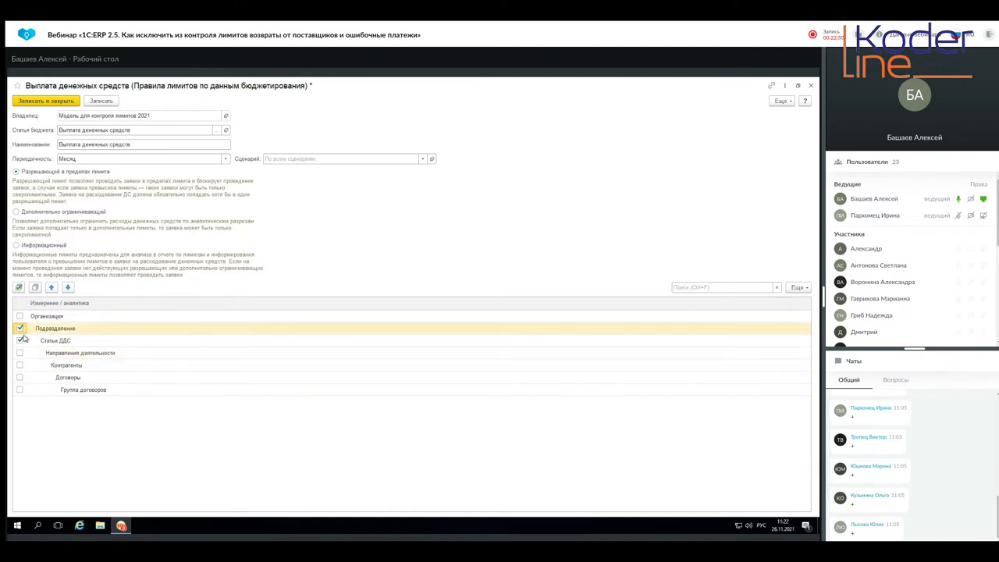
click(20, 329)
click(51, 103)
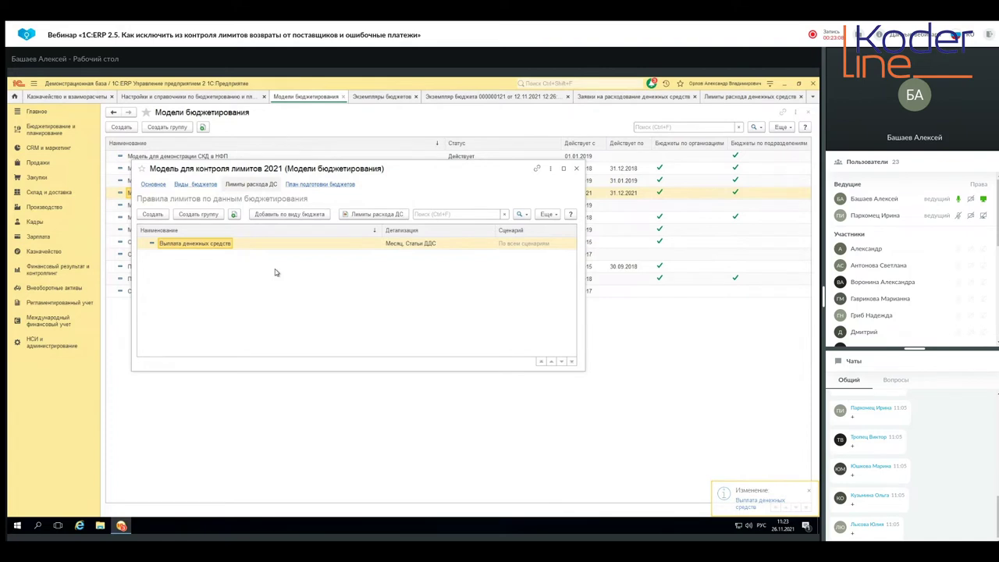
Step: Reopen the Выплата денежных средств limit rule and unlock its attributes for editing again
click(190, 243)
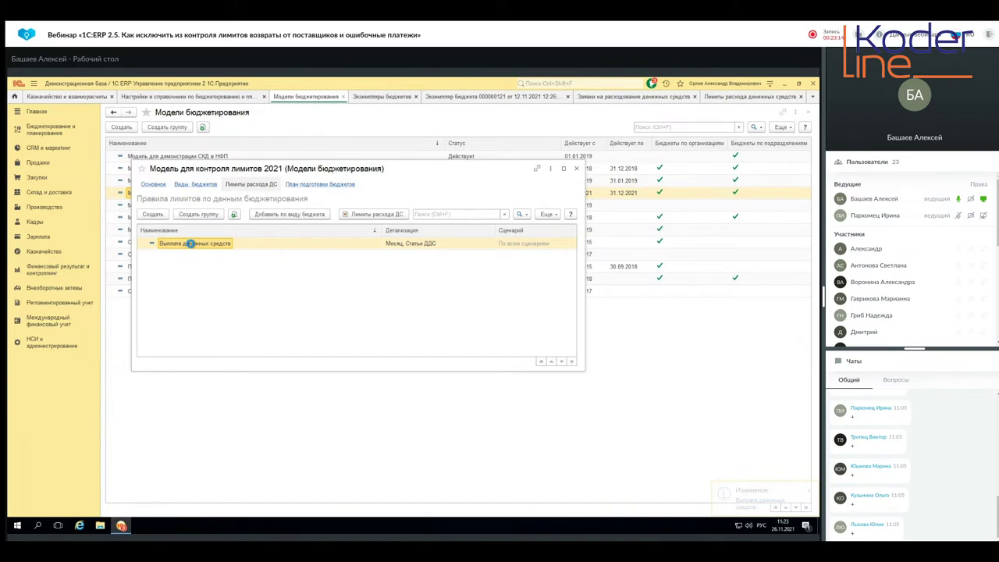
double_click(190, 244)
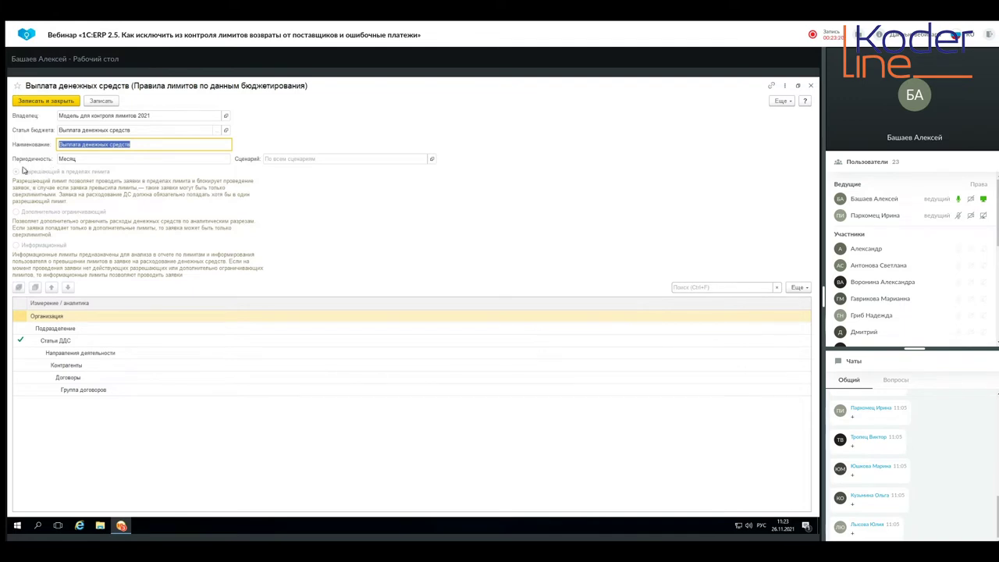
click(782, 100)
click(739, 190)
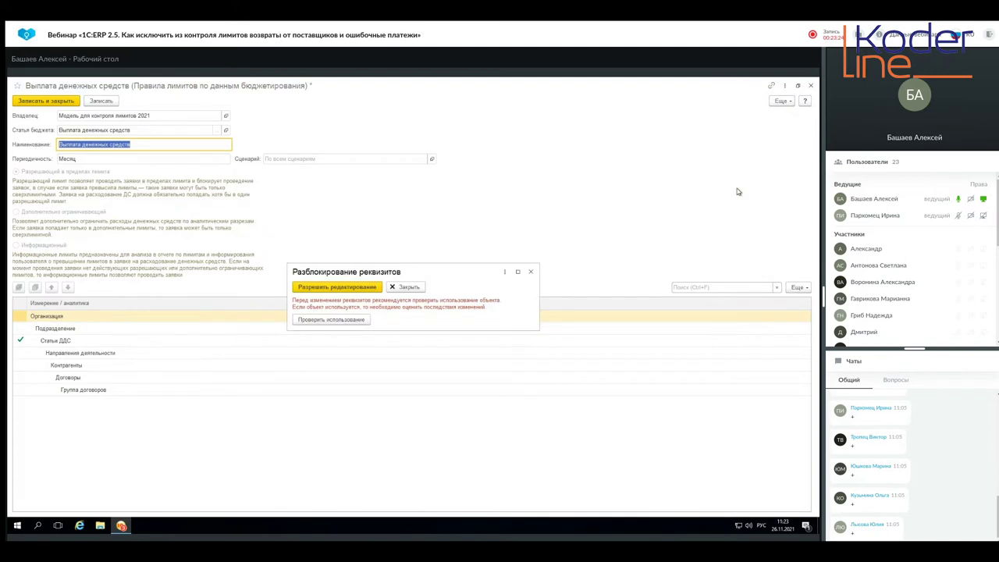
click(319, 289)
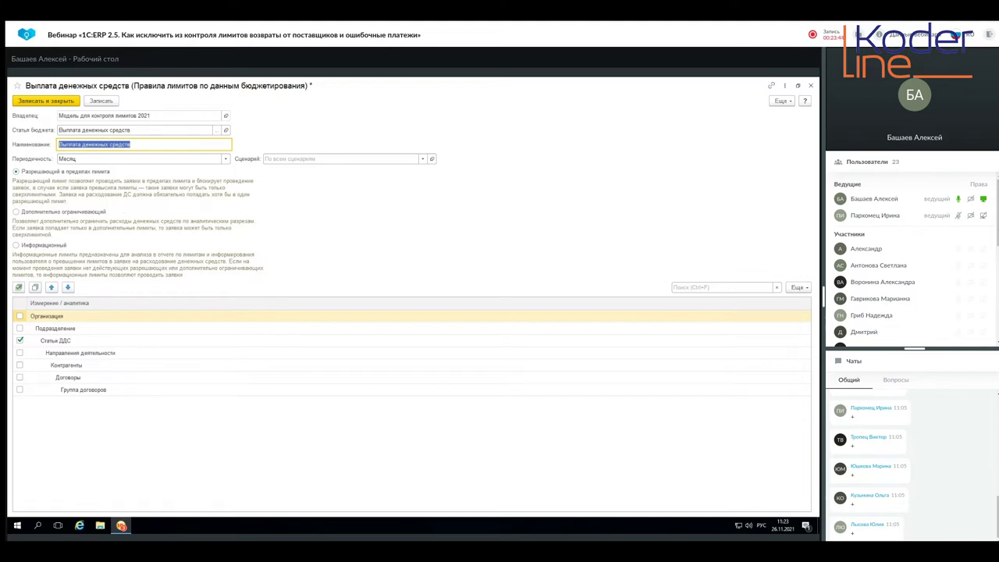
Step: Try the Дополнительно ограничивающий and Информационный limit types, return to Разрешающий в пределах лимита, save the rule, and close the model
click(15, 212)
click(16, 246)
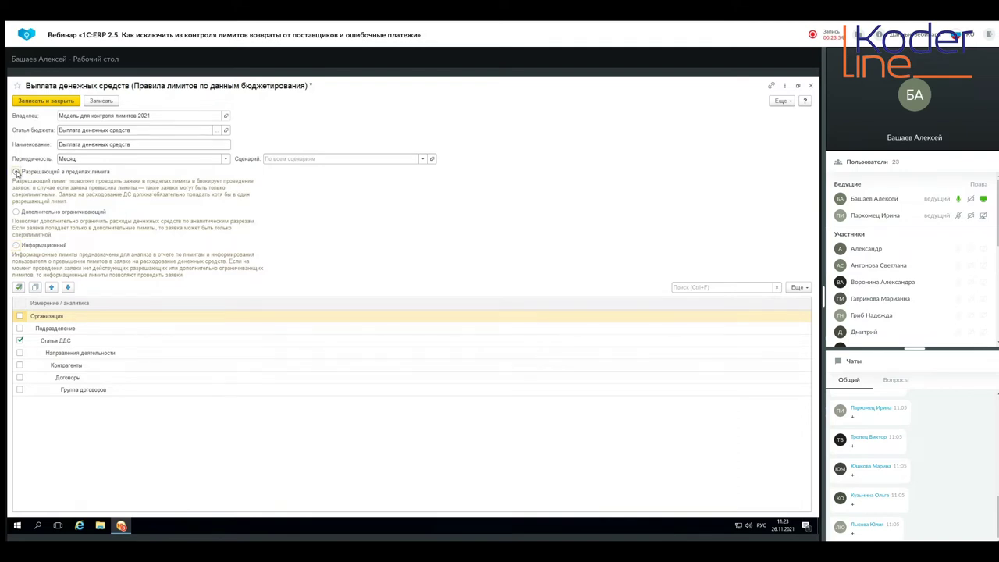
click(47, 101)
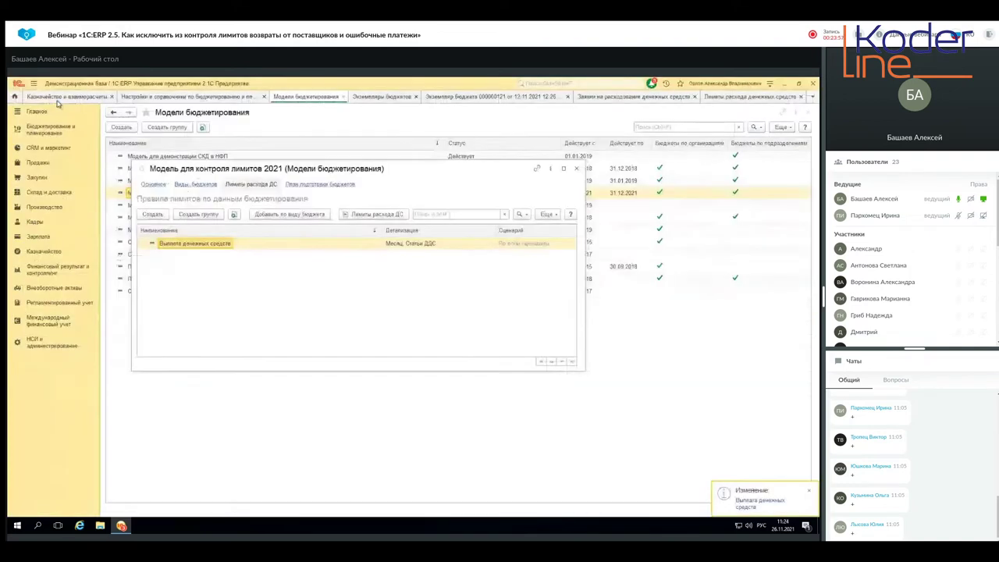
click(577, 169)
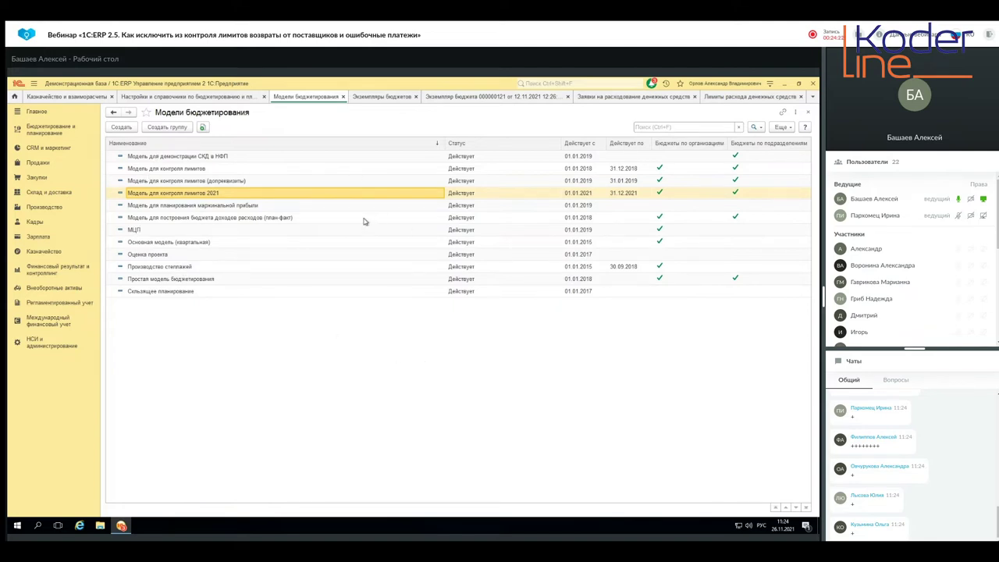
Step: Open Правила получения фактических данных from the budgeting settings and reference data
click(50, 131)
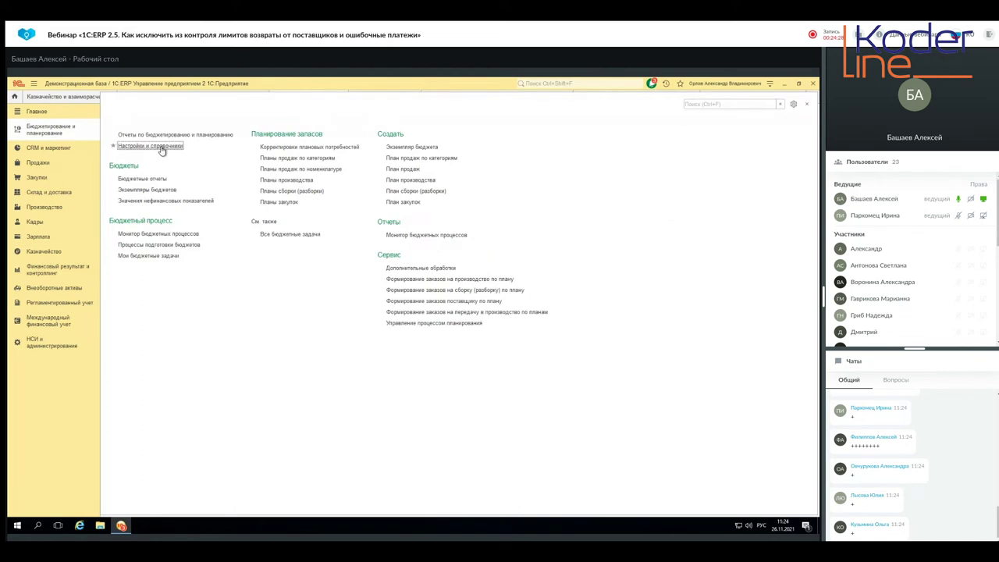
click(160, 148)
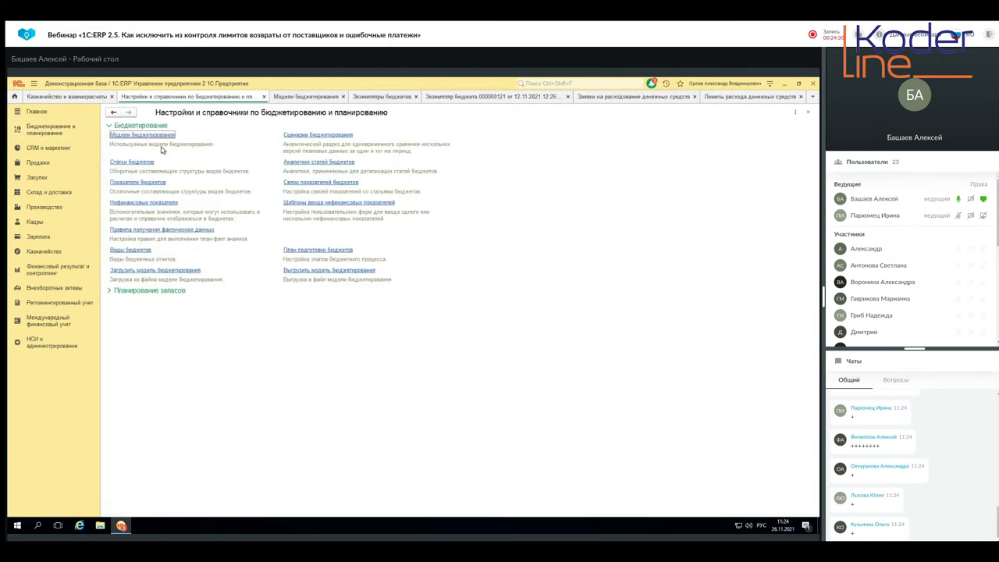
click(139, 232)
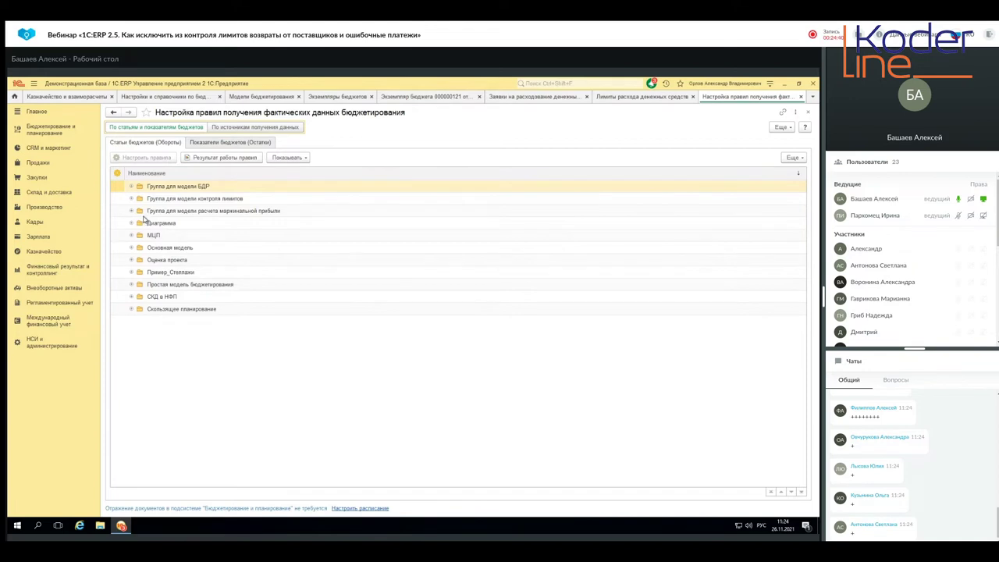
Step: Open the actual-data rules of Выплата денежных средств in Группа для модели контроля лимитов and compare the rule types, ending on Исполнение бюджета
click(130, 199)
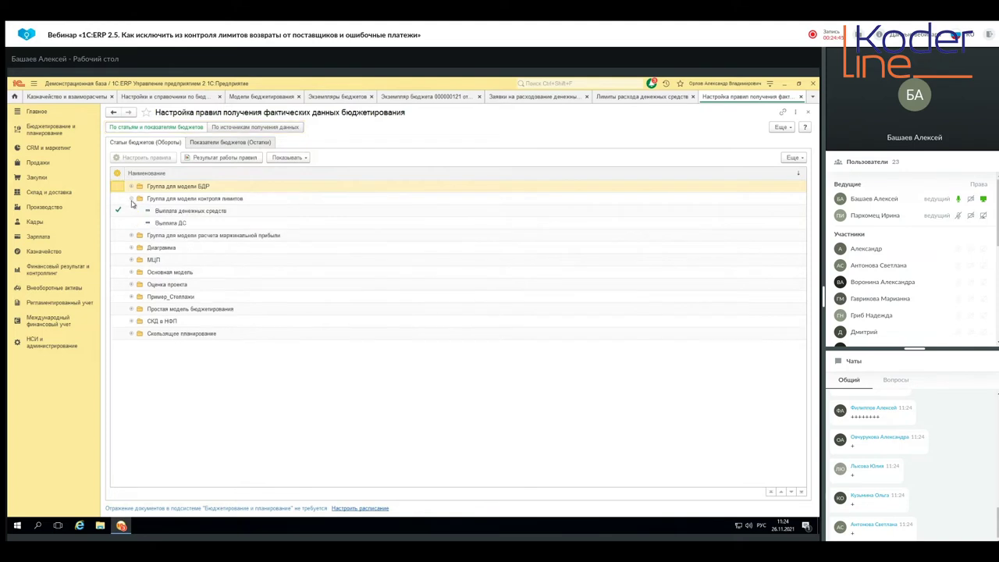
click(176, 214)
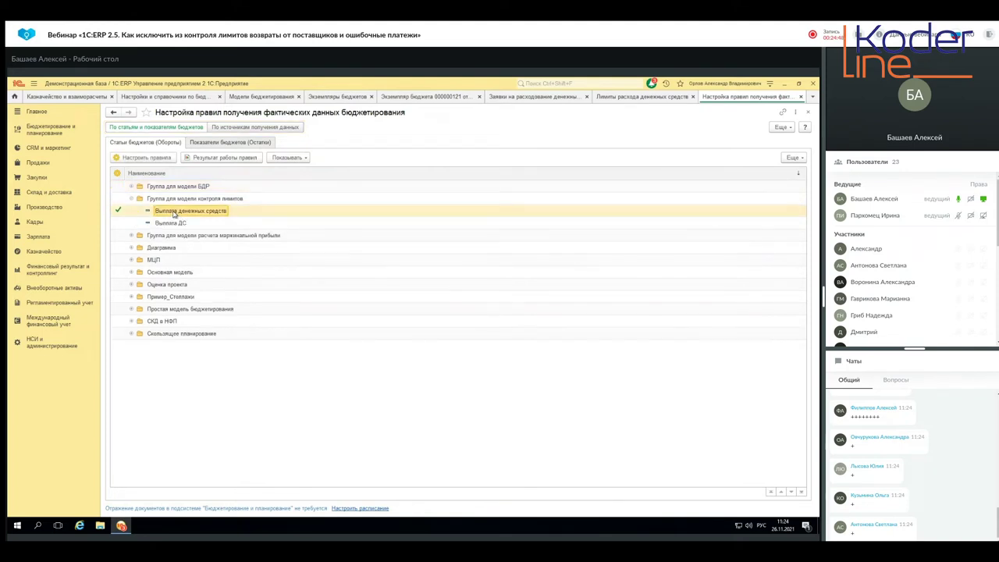
double_click(174, 213)
click(344, 199)
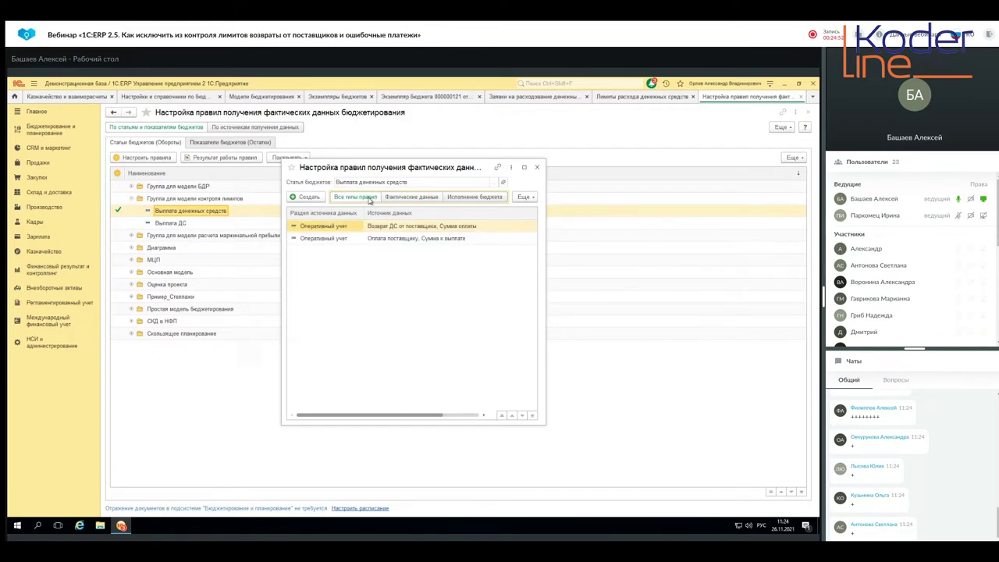
click(412, 198)
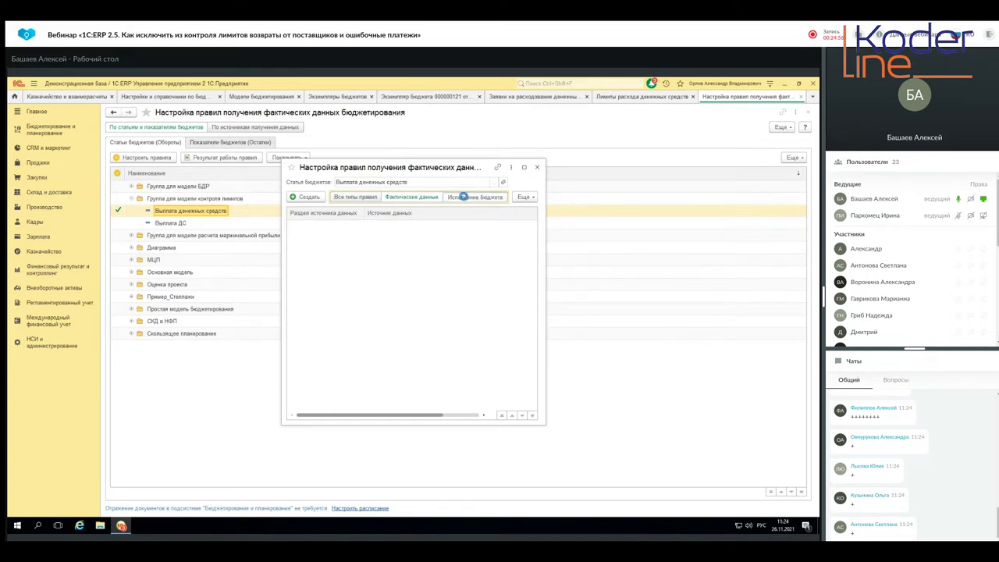
click(464, 197)
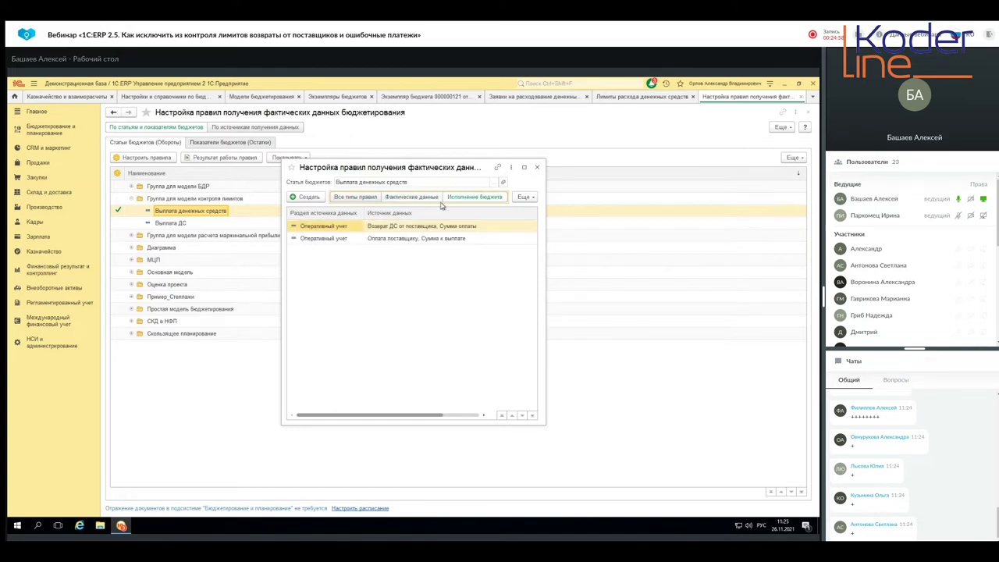
Step: View a blank rule form, close it without saving, and open the Оплата поставщику, Сумма к выплате rule
click(371, 241)
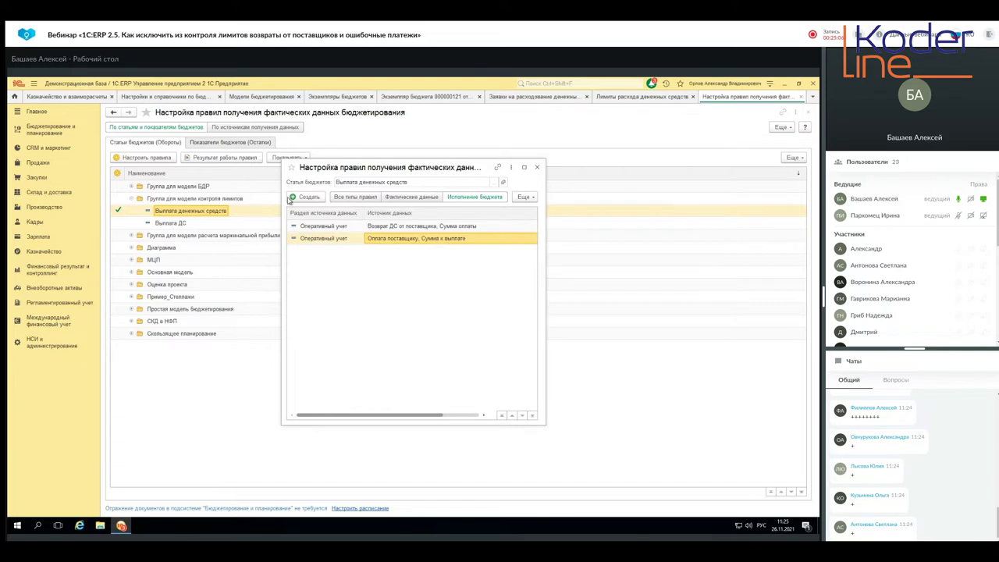
click(310, 196)
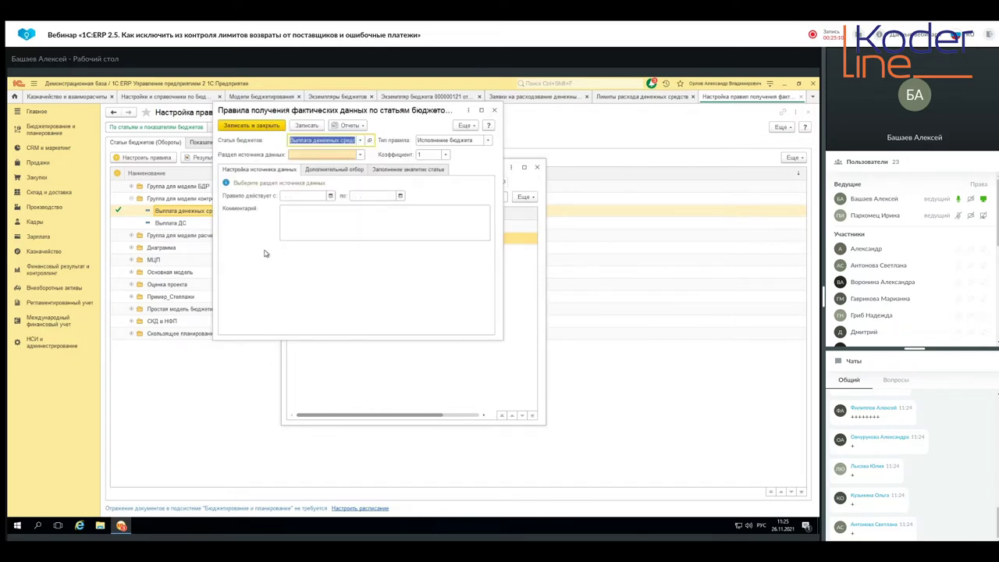
click(494, 111)
double_click(449, 241)
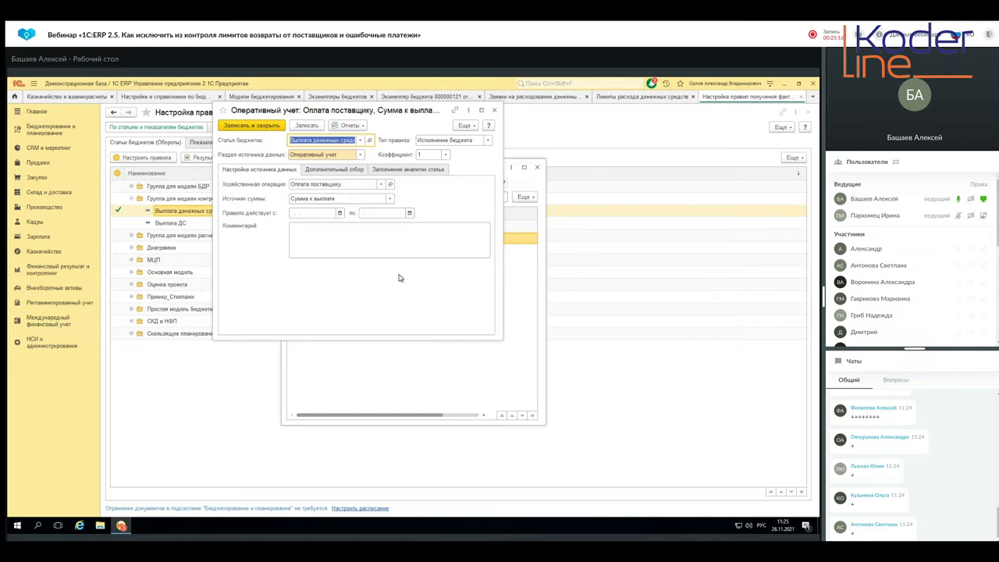
Step: Look through the budget items available for the rule without choosing another, and select 1 as the coefficient
click(359, 141)
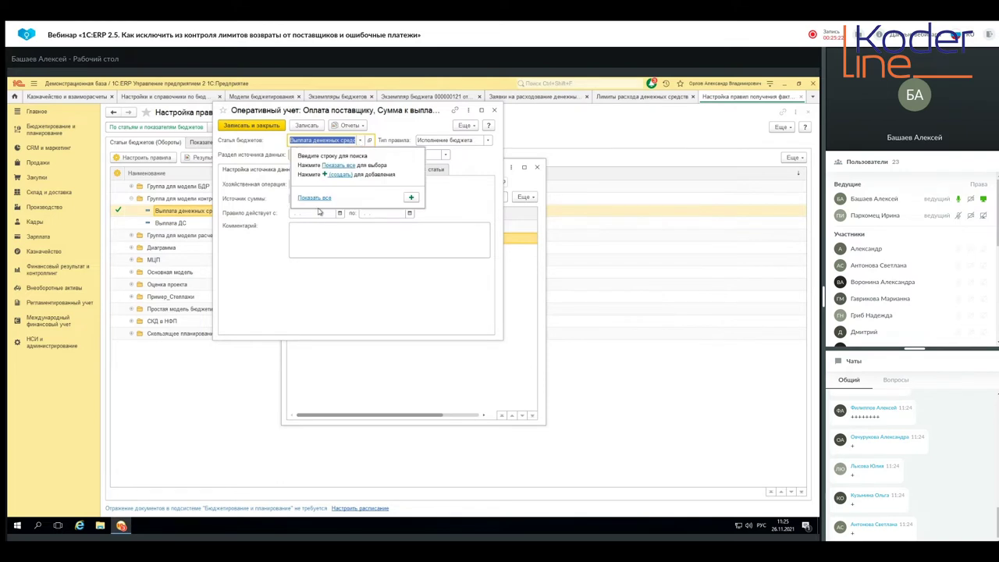
click(309, 197)
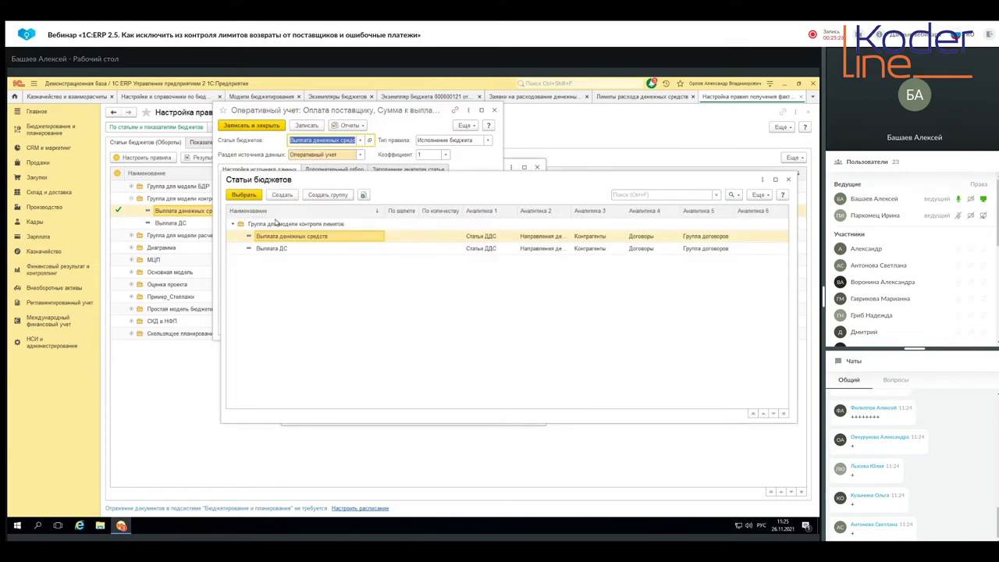
click(789, 179)
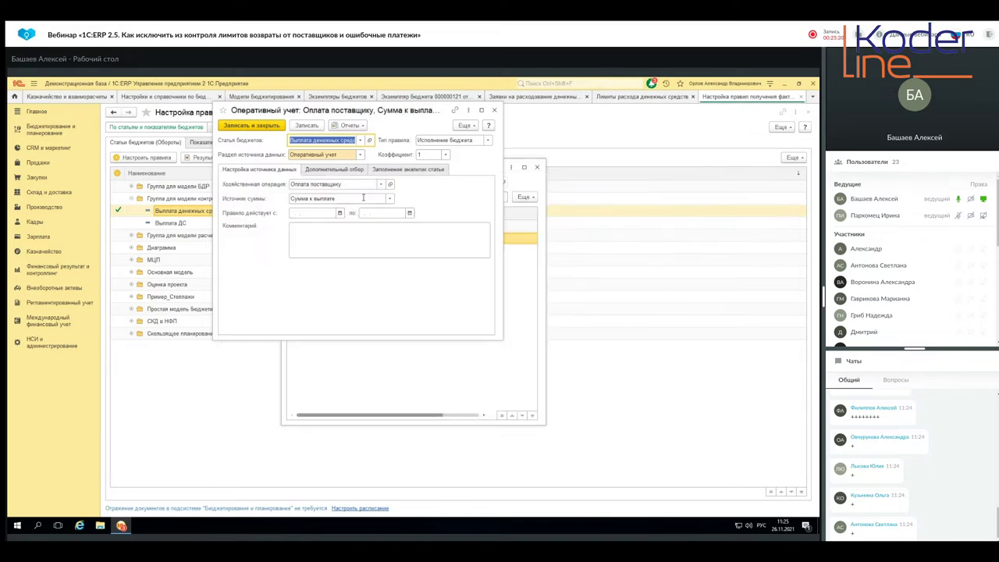
click(447, 157)
click(447, 155)
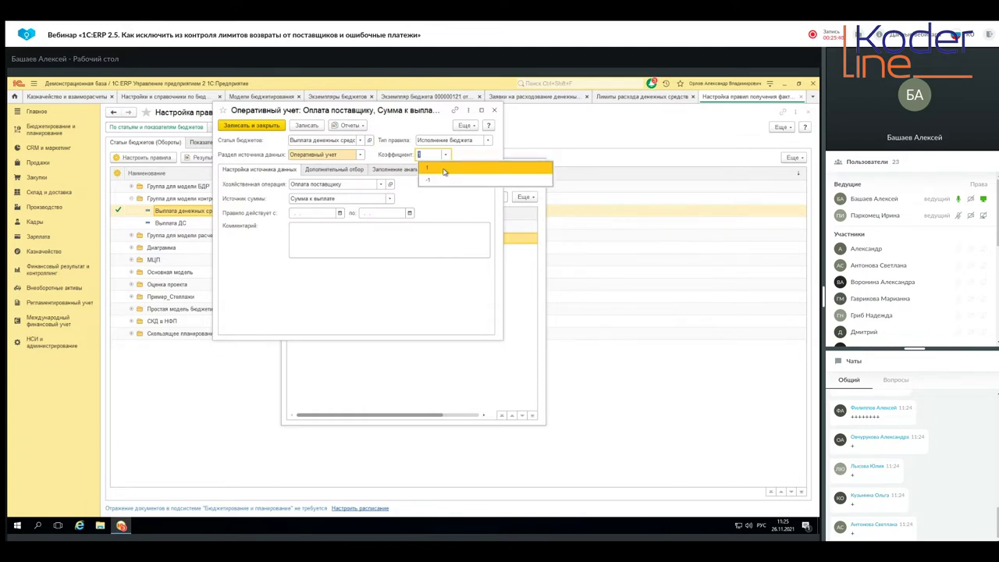
click(444, 171)
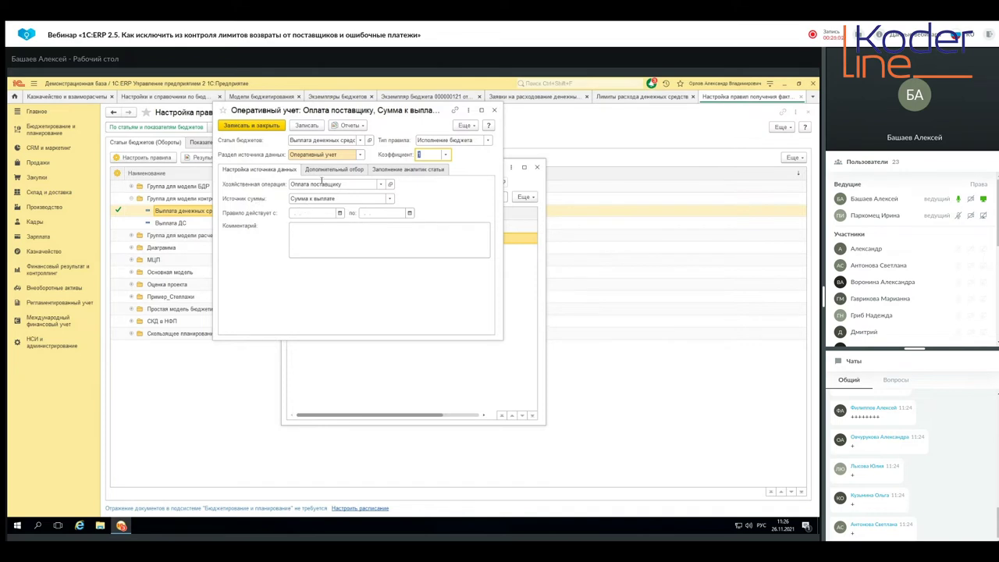
Step: Review the rule's additional filter and analytics filling, selecting Из источника данных as the fill method for Статьи ДДС
click(321, 170)
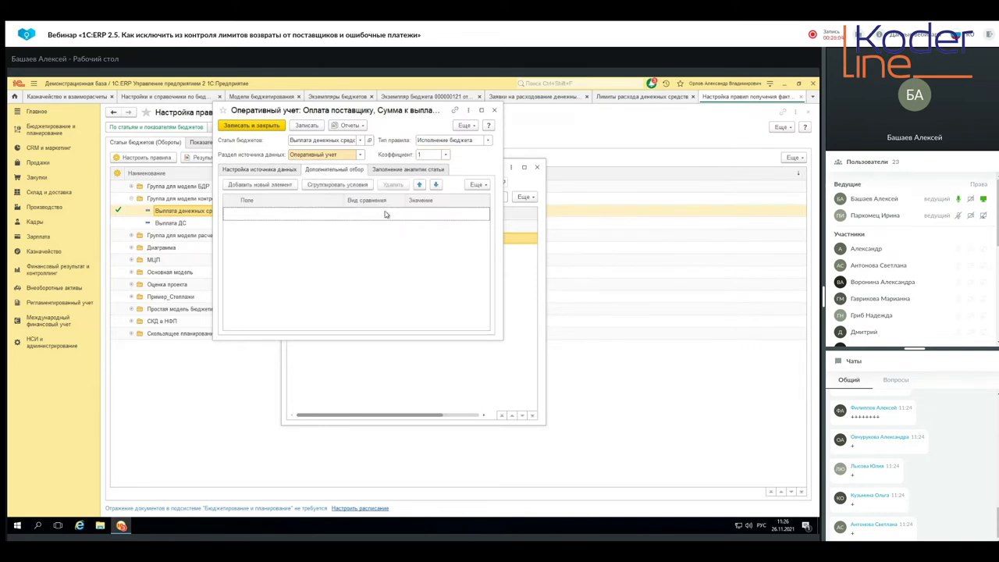
click(410, 170)
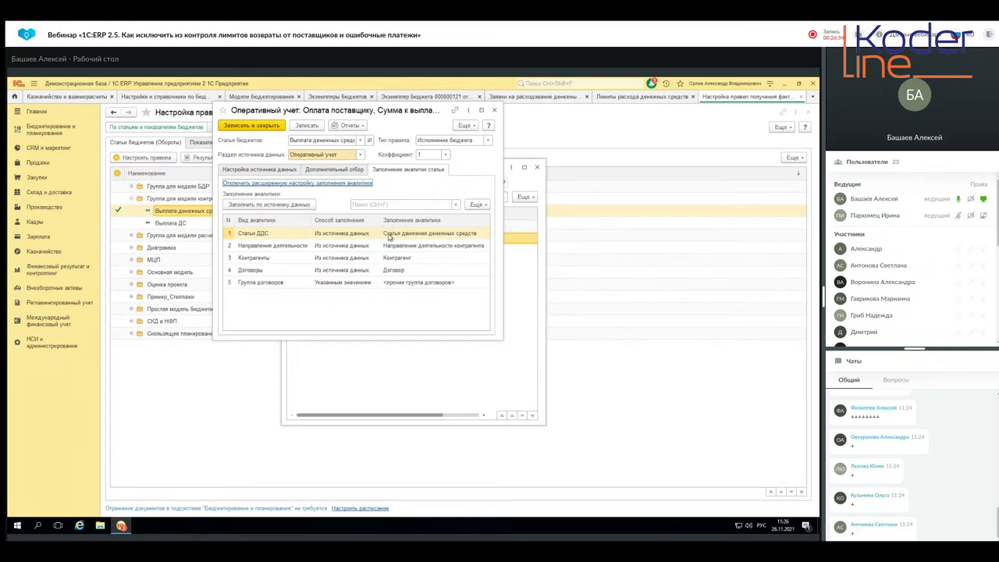
click(349, 236)
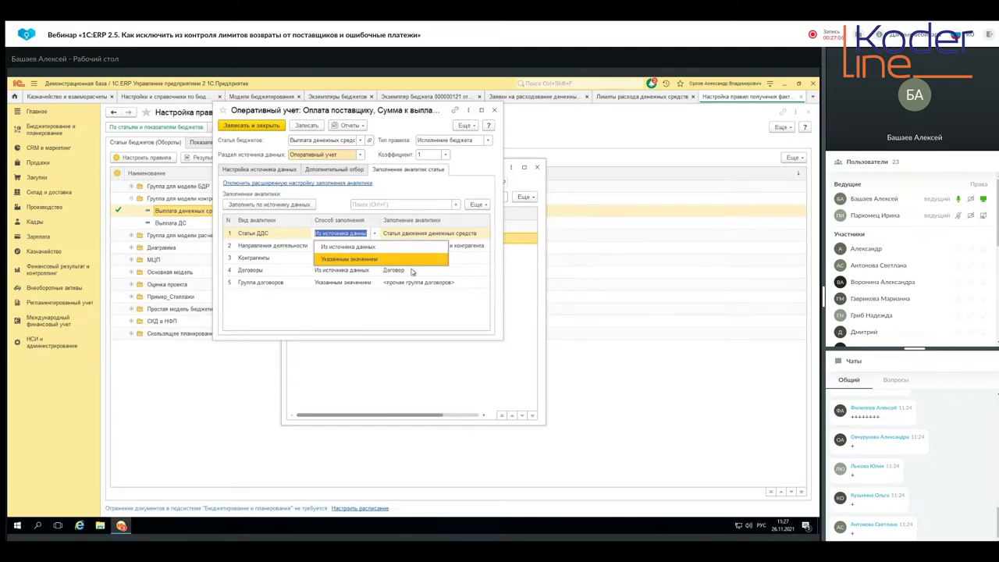
click(388, 248)
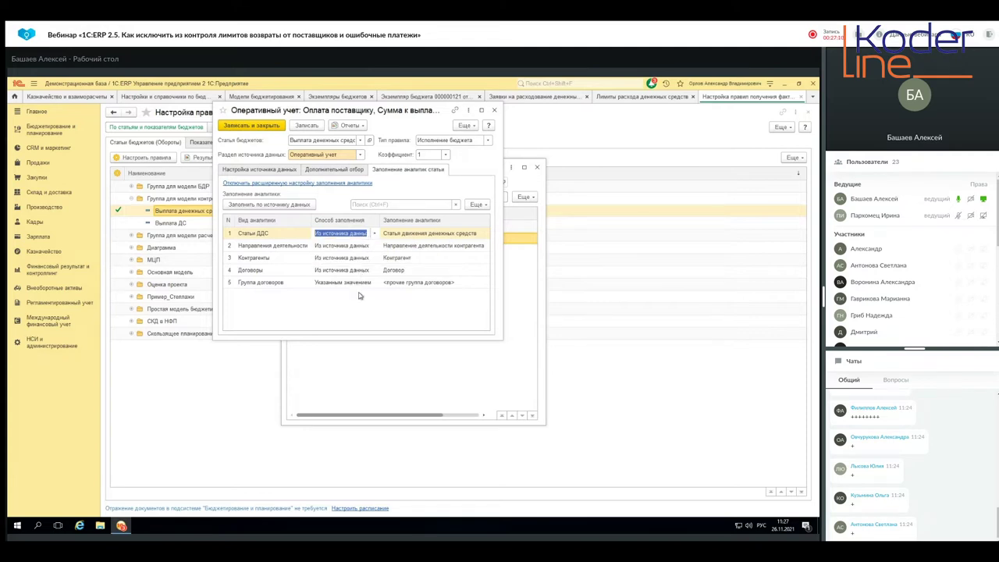
Step: View the source fields available for filling Статьи ДДС without choosing another, save and close the rule, and close the rule list
click(420, 235)
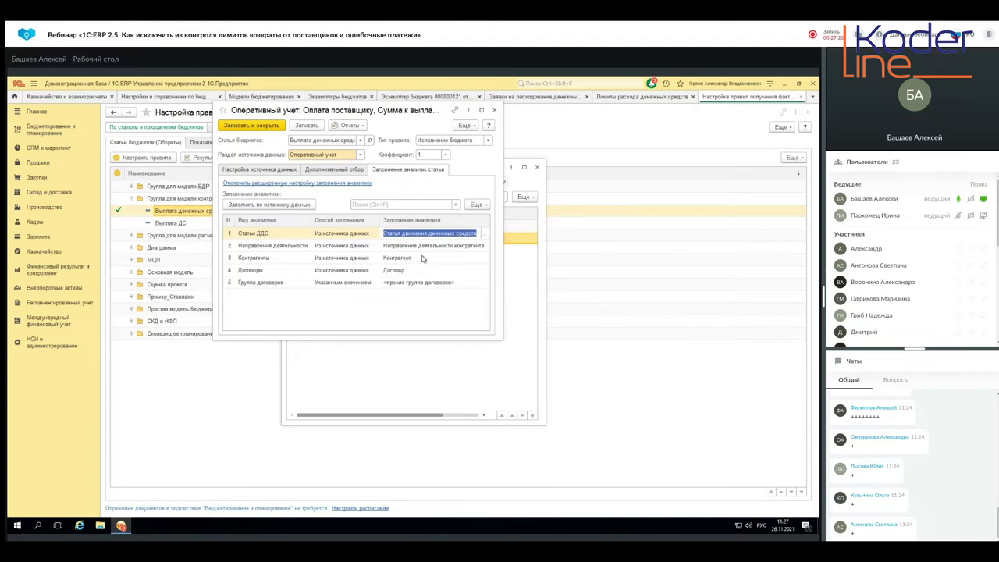
double_click(441, 234)
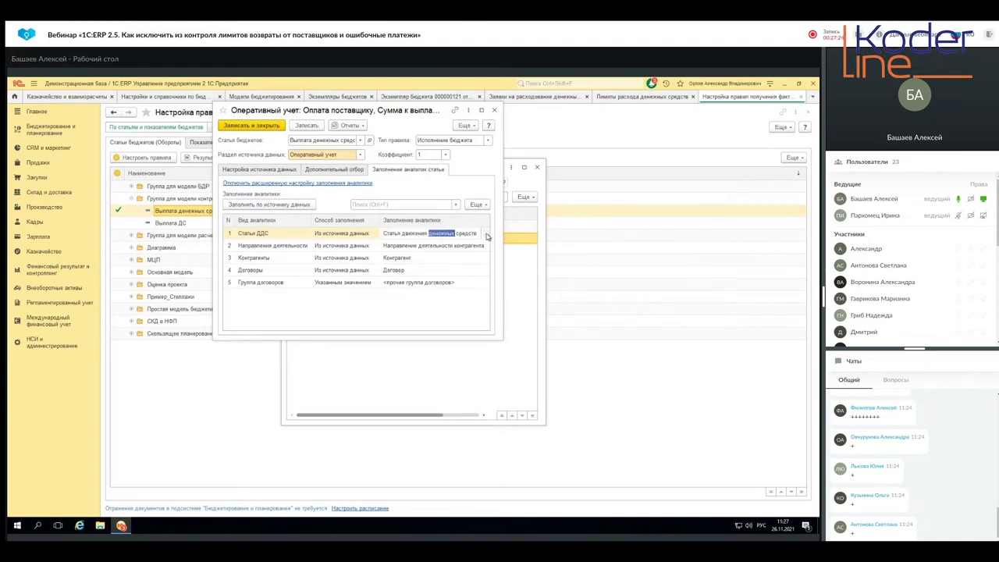
click(487, 234)
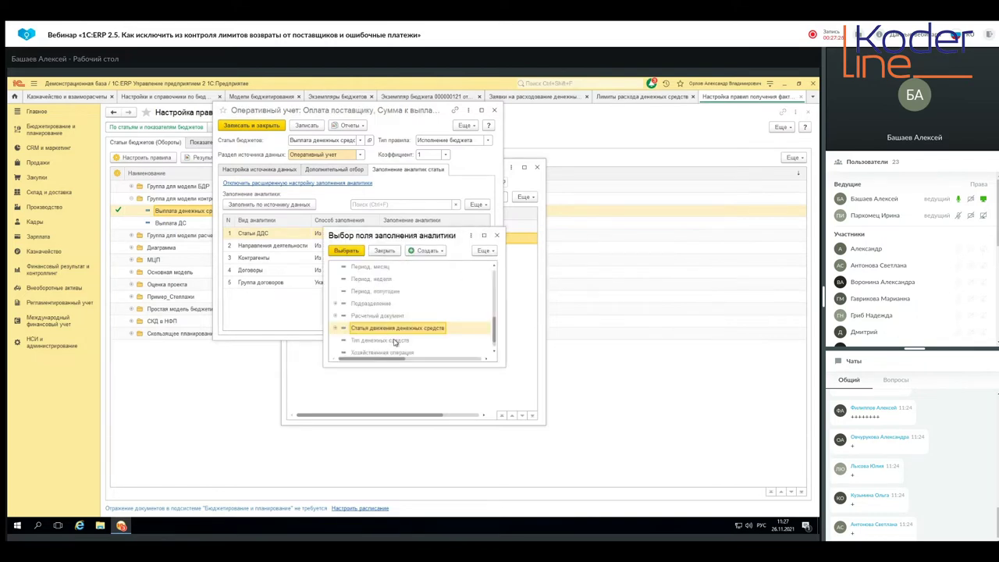
click(497, 236)
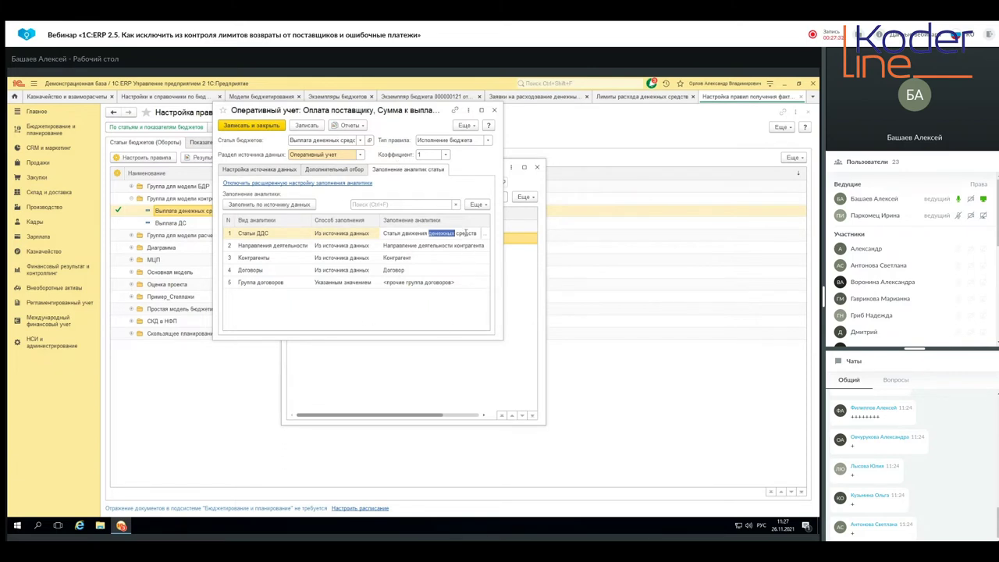
click(404, 309)
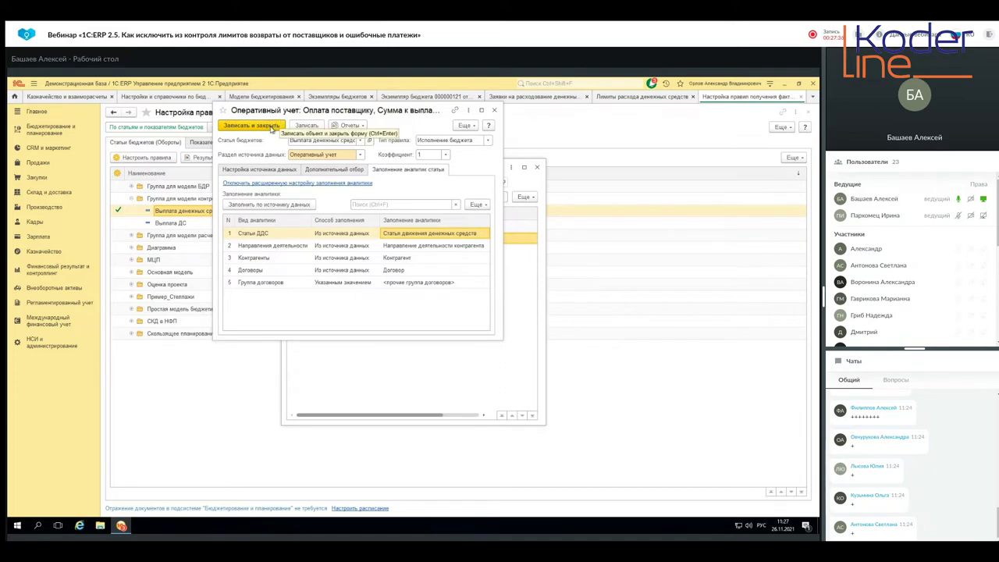
click(271, 128)
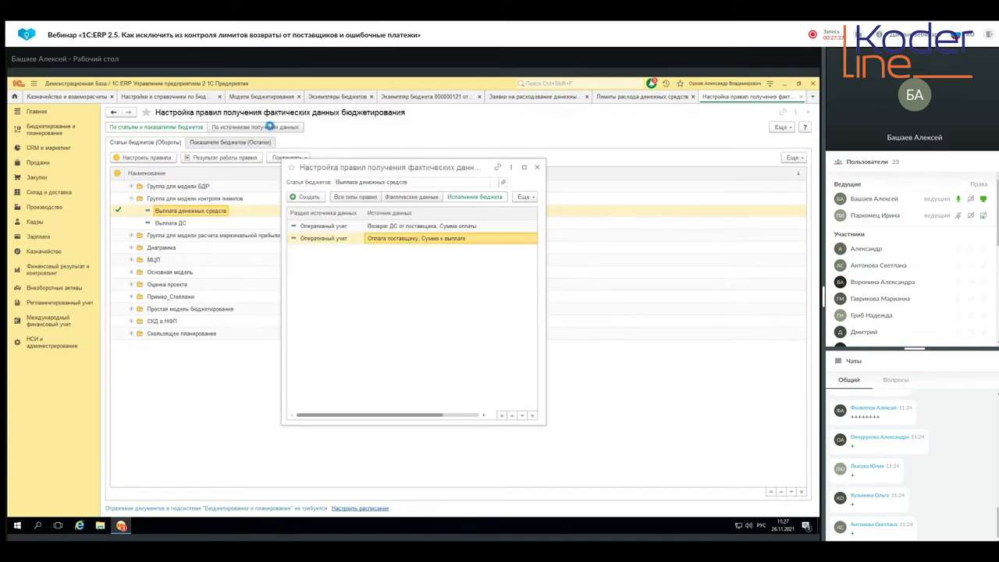
click(537, 167)
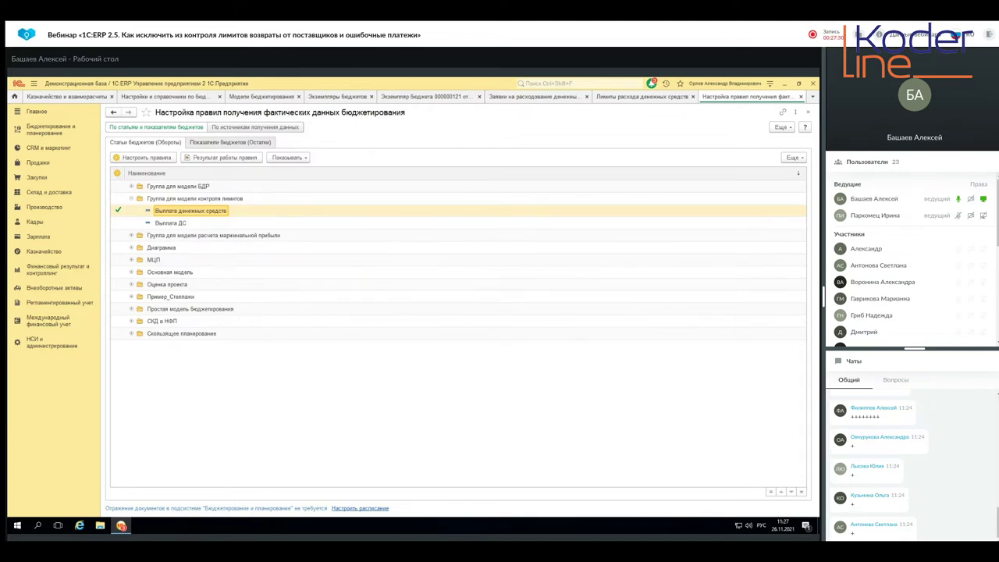
Step: Open the Казначейство и взаиморасчеты settings and select По данным бюджетирования for limit usage
click(51, 351)
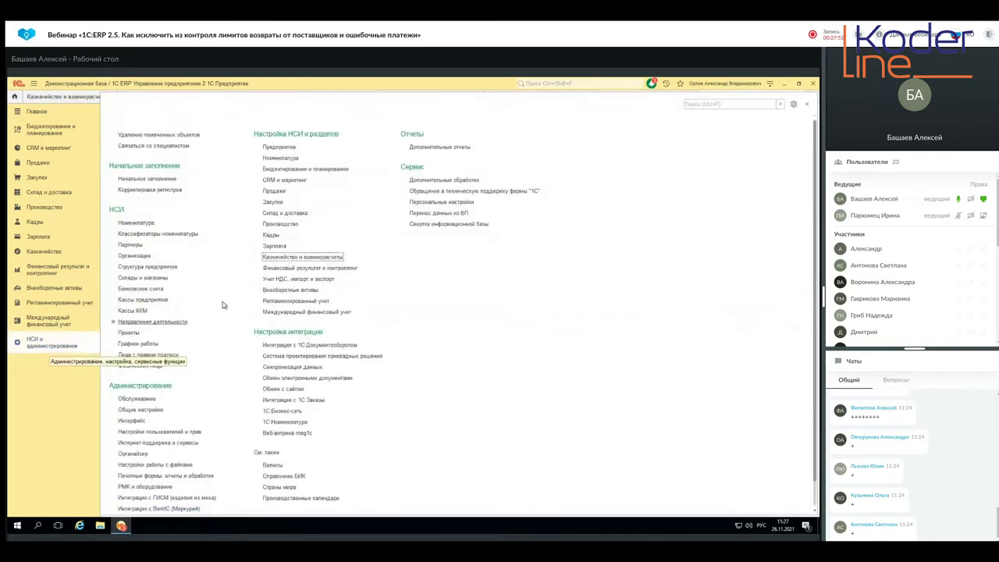
click(289, 258)
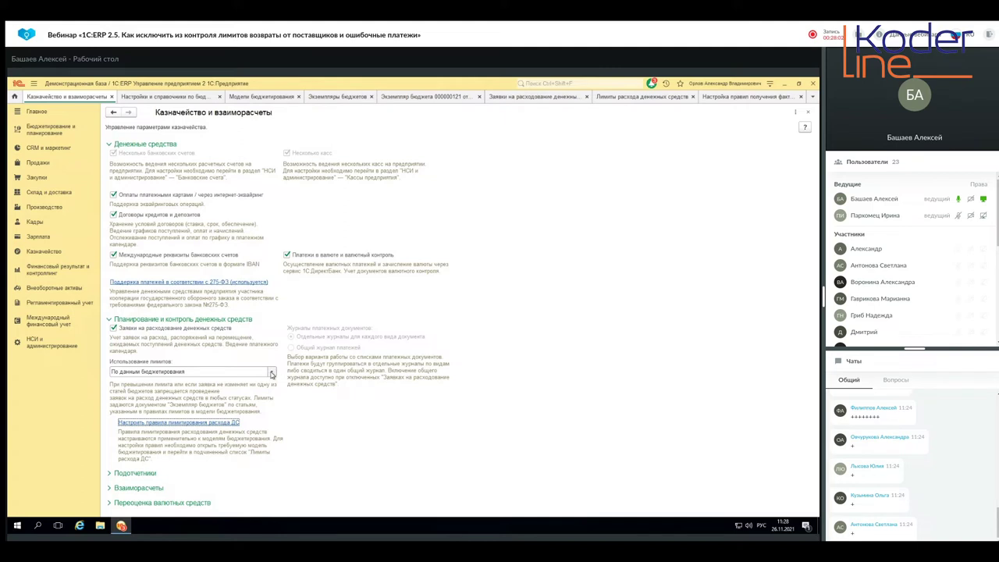
click(273, 372)
click(159, 410)
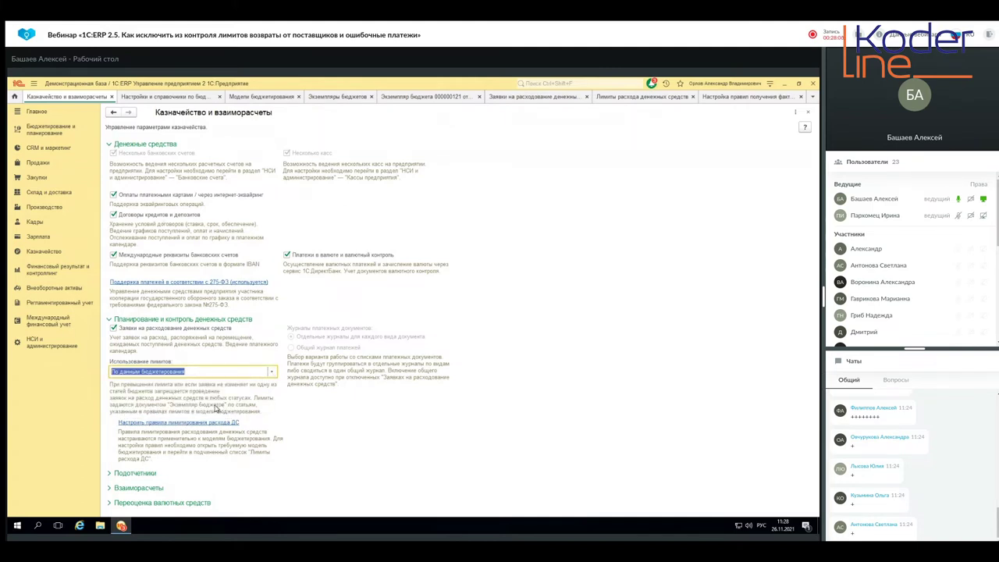
Step: Open the expenditure limit rule setup, view Лимиты расхода ДС of Модель для контроля лимитов 2021, and close the model
click(159, 425)
click(160, 424)
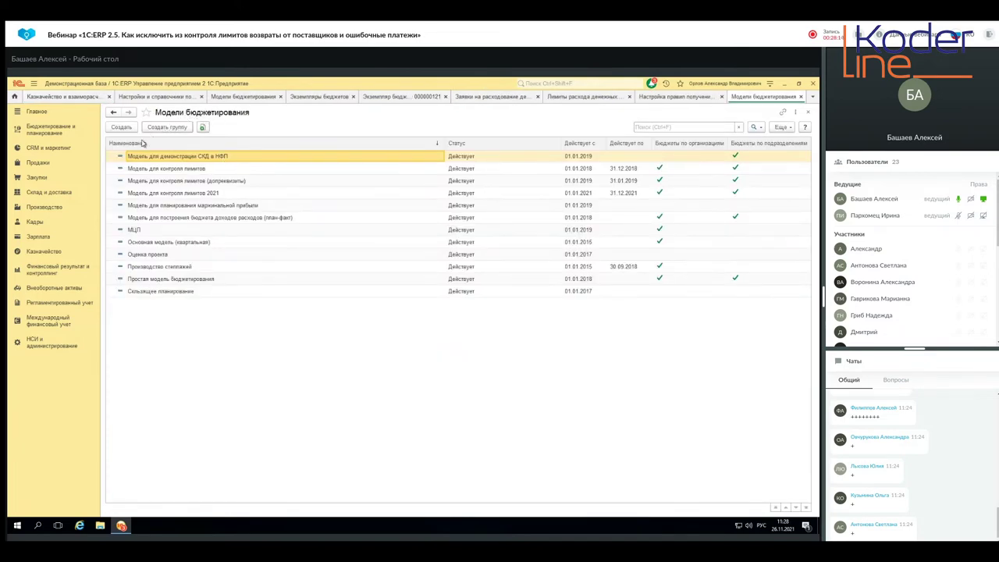
double_click(155, 196)
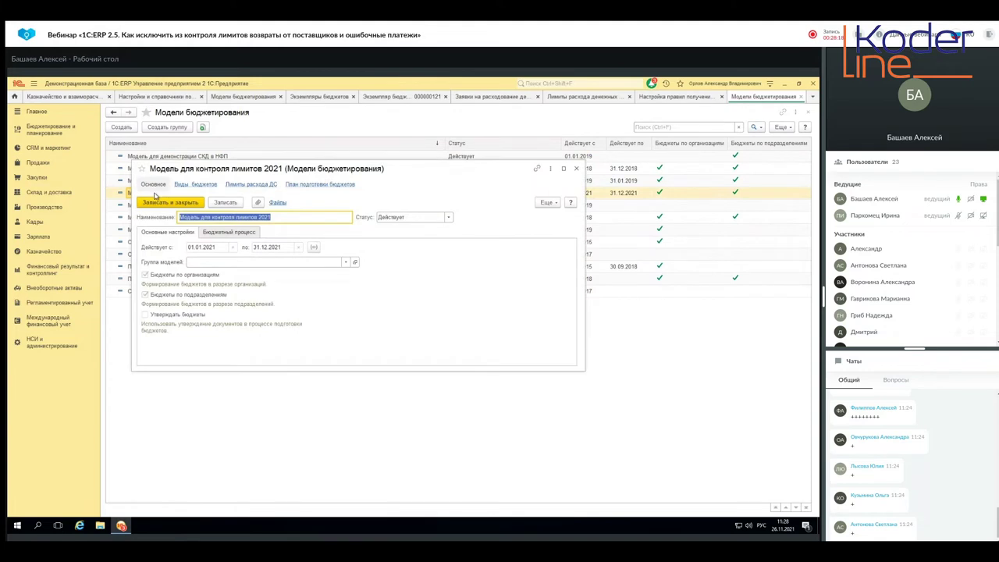
click(249, 185)
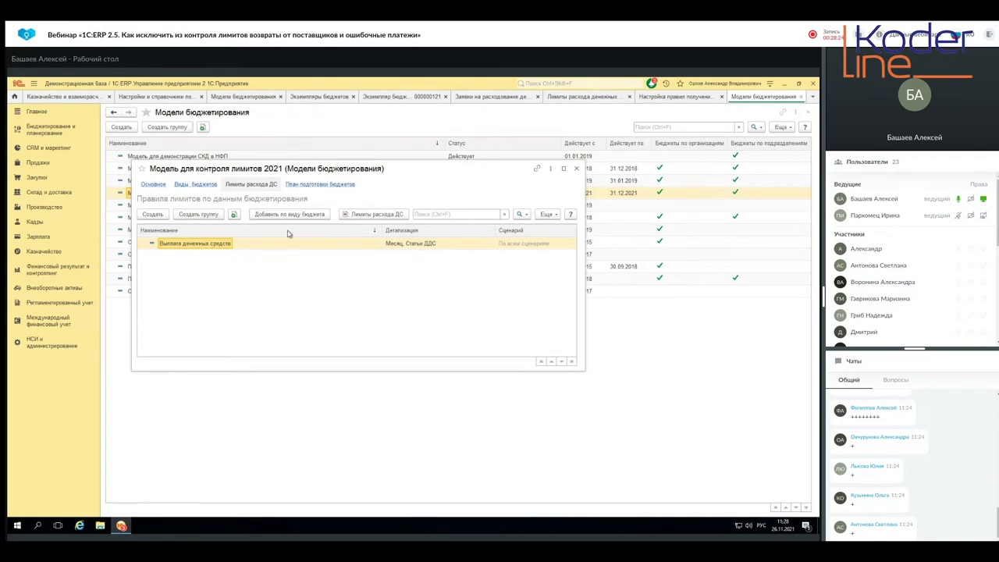
click(577, 171)
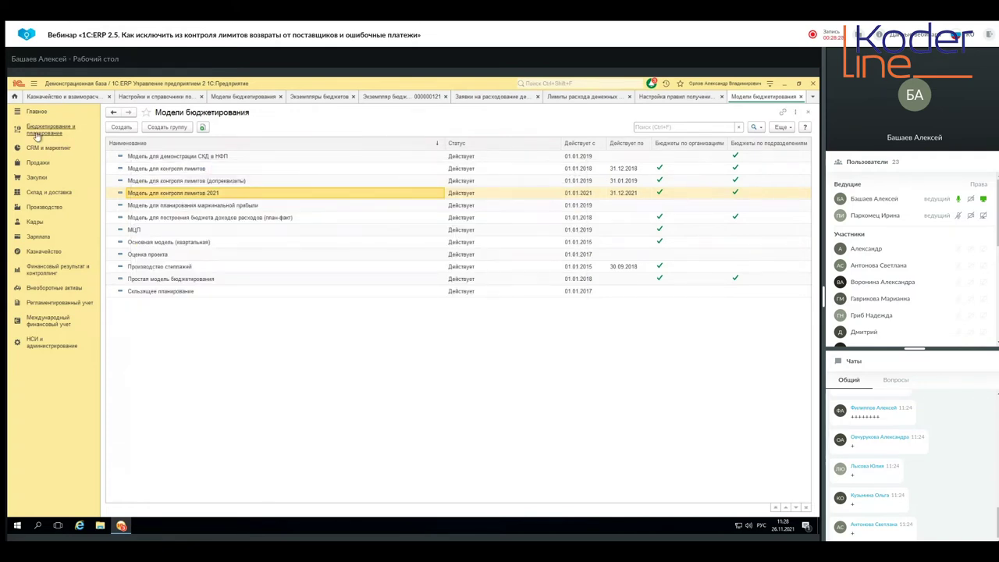
Step: Open the budgeting and planning settings and reference data page to review its sections
click(37, 135)
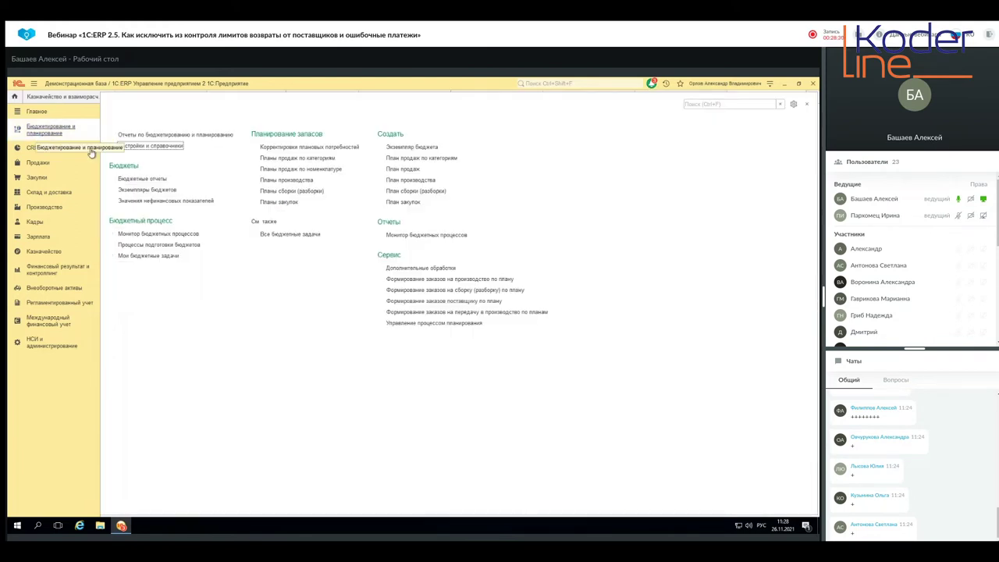
click(155, 148)
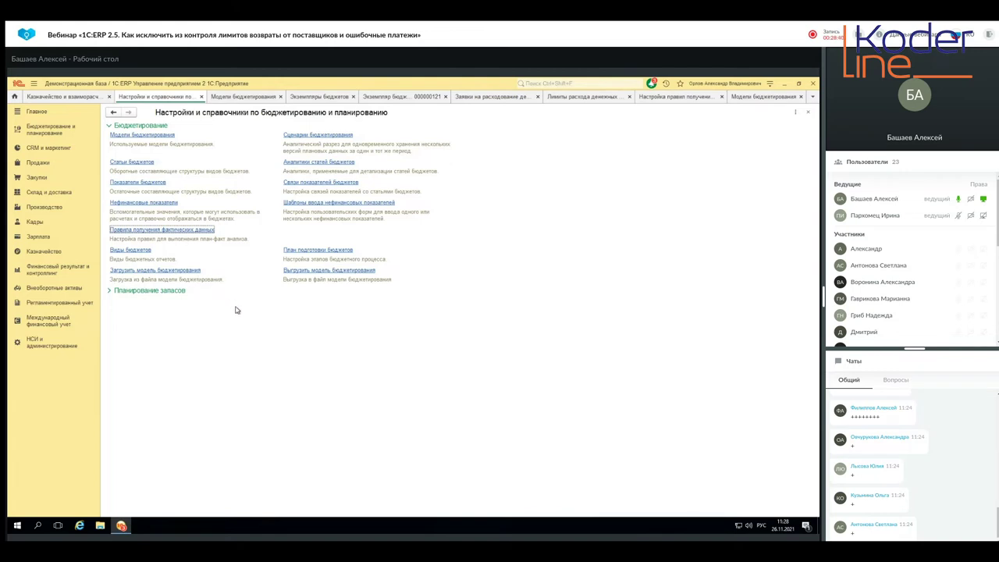
click(47, 138)
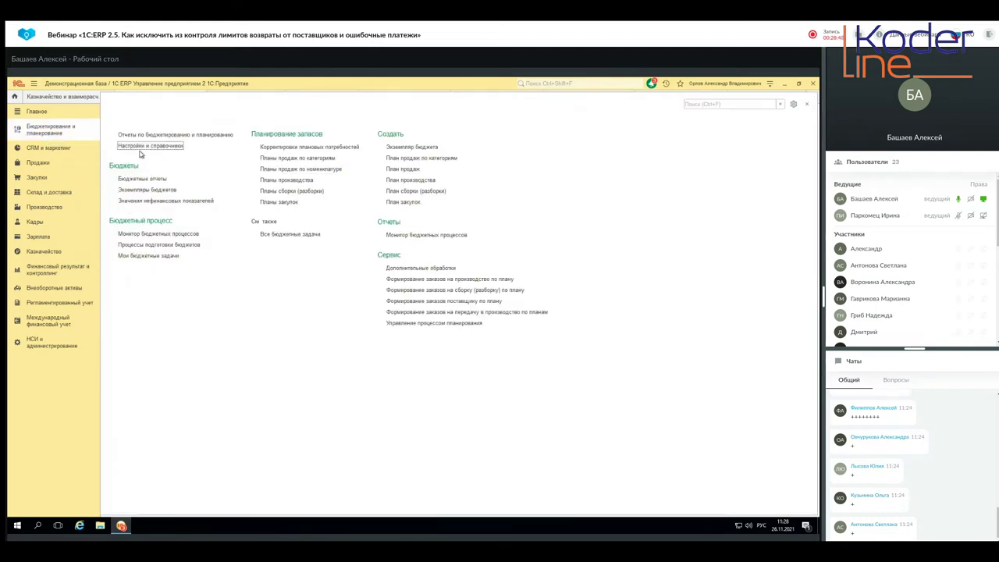
click(142, 147)
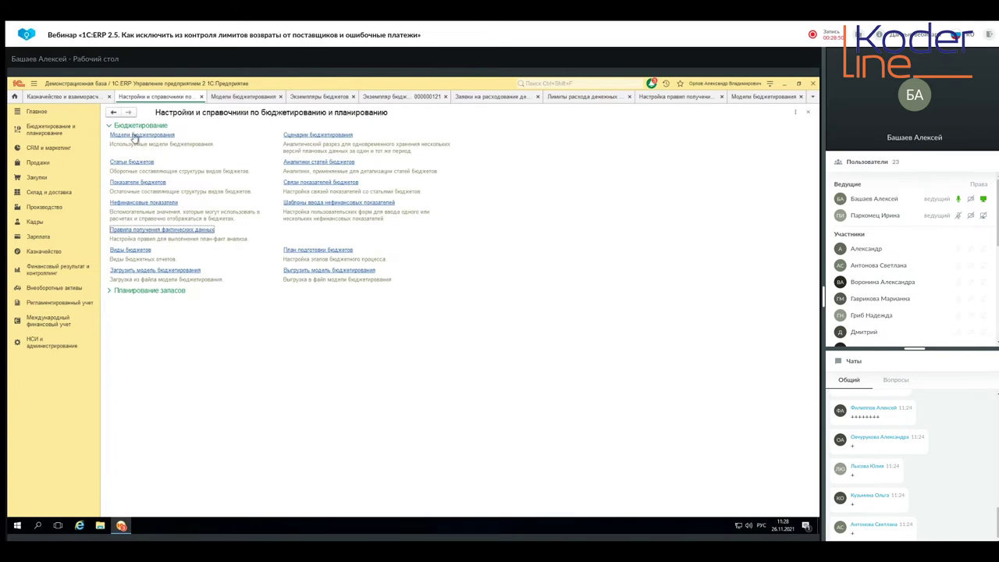
Step: Open the БДДС budget instance for the fourth quarter of 2021, view its November cash payment limit, and close the document
click(45, 130)
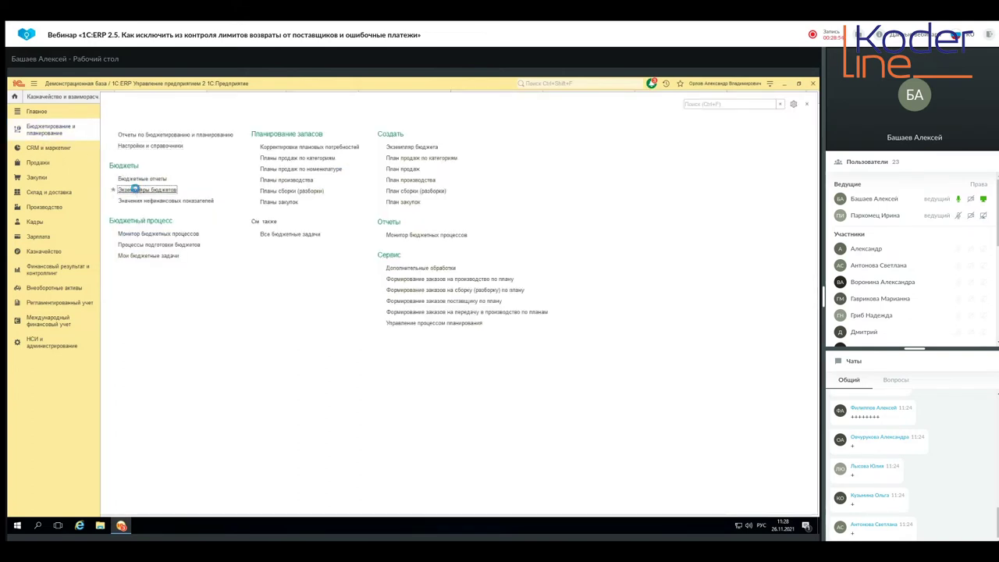
click(134, 190)
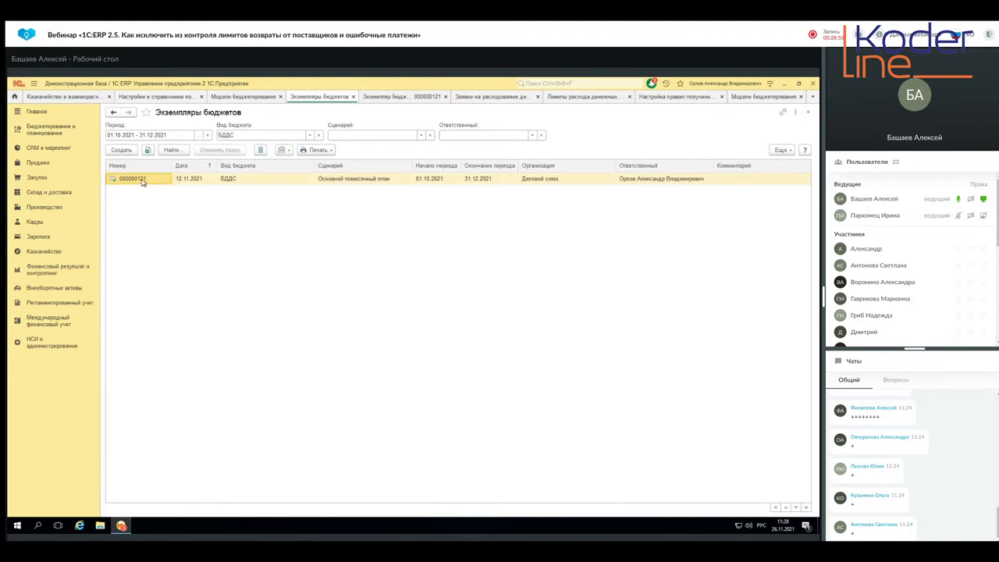
double_click(132, 179)
click(153, 163)
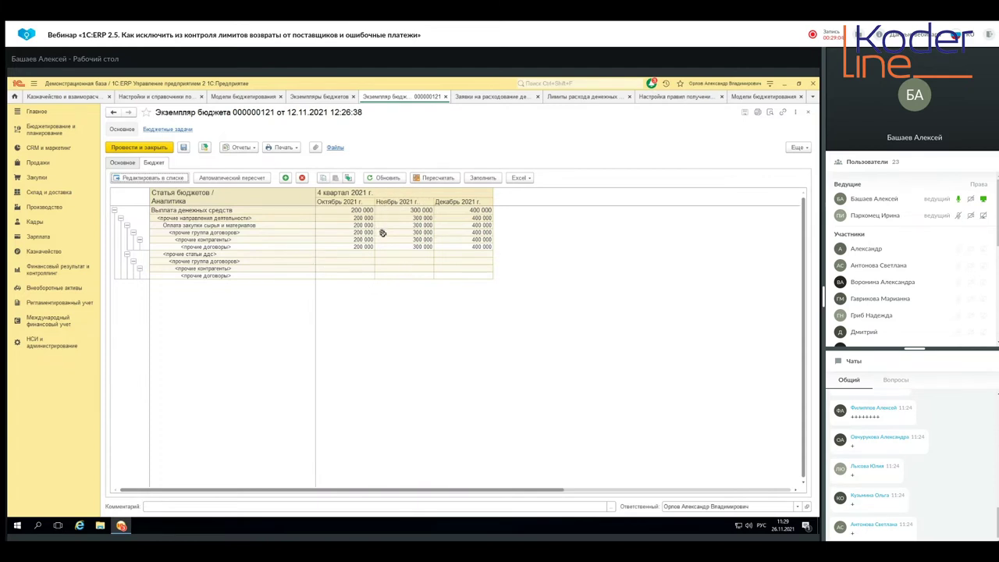
click(418, 248)
click(809, 114)
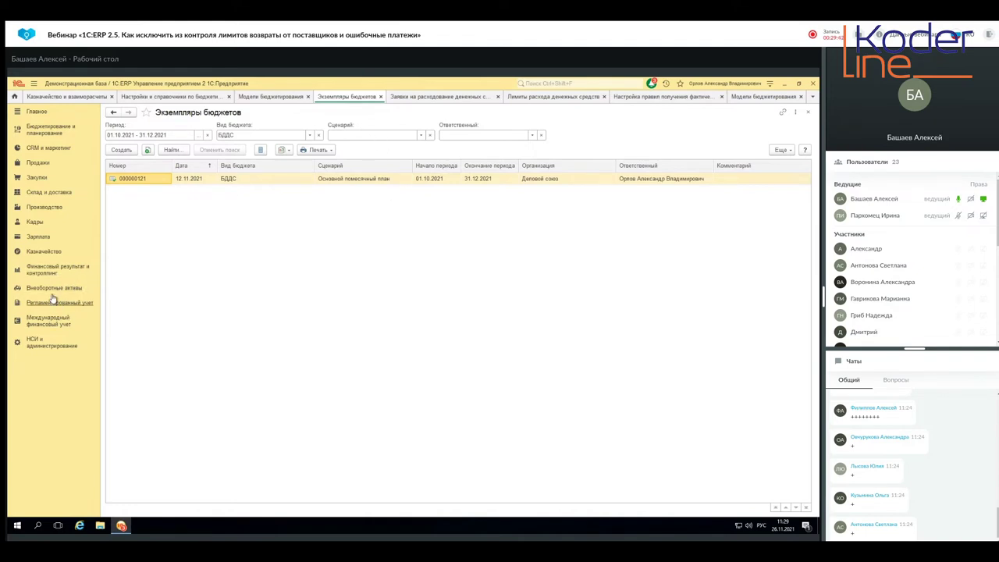
Step: Open the non-cash payments list in Казначейство and view the supplier payment write-off to Все для дома
click(41, 253)
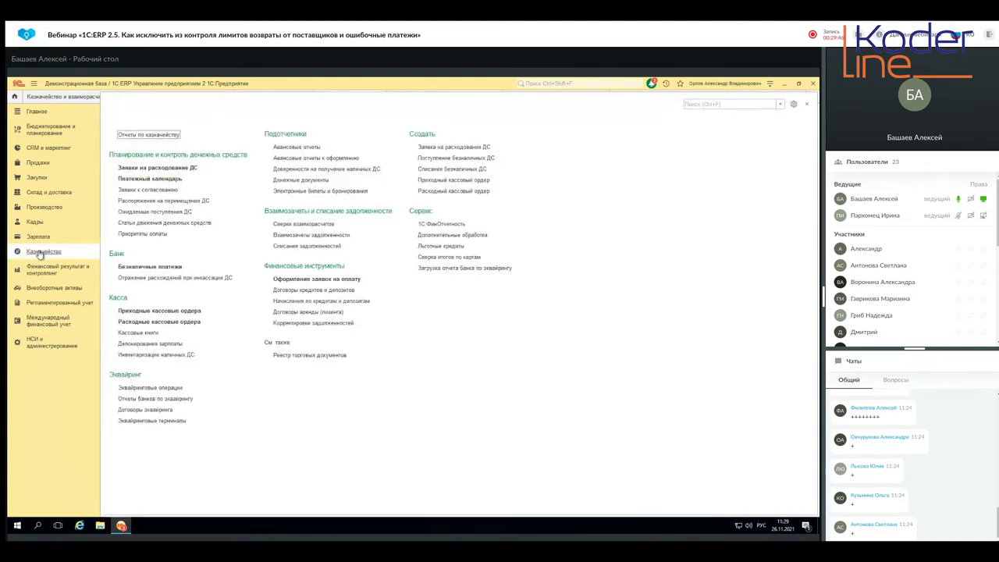
click(157, 266)
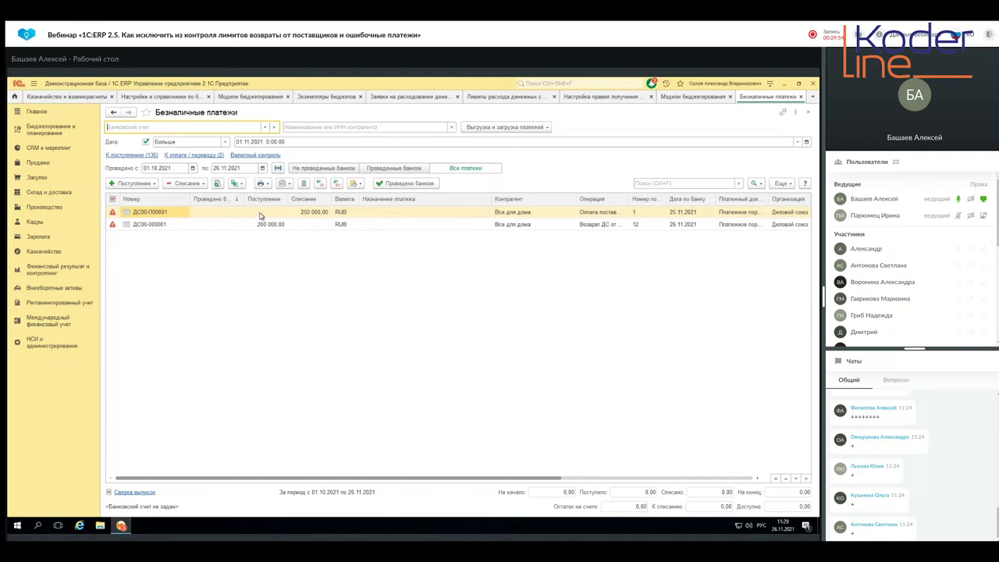
click(259, 211)
double_click(259, 212)
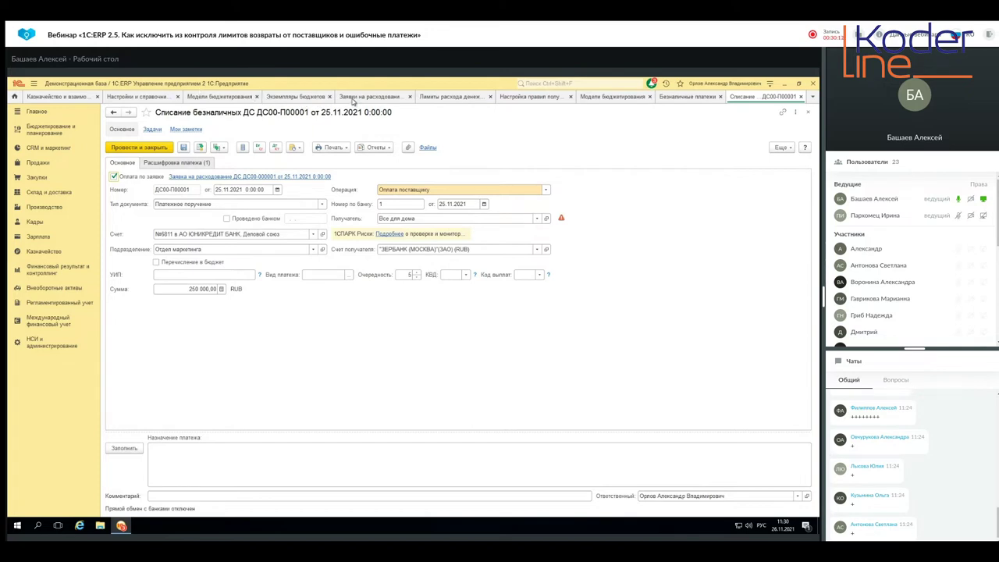
Step: Unpost the cash expenditure request for Все для дома, set its amount to 250 000 RUB, and post and close it
click(353, 100)
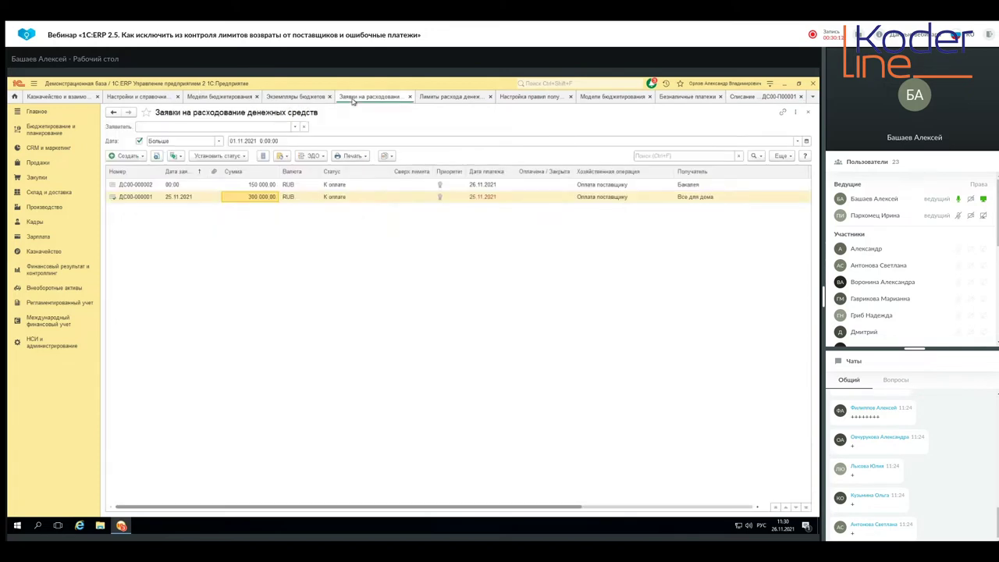
double_click(253, 199)
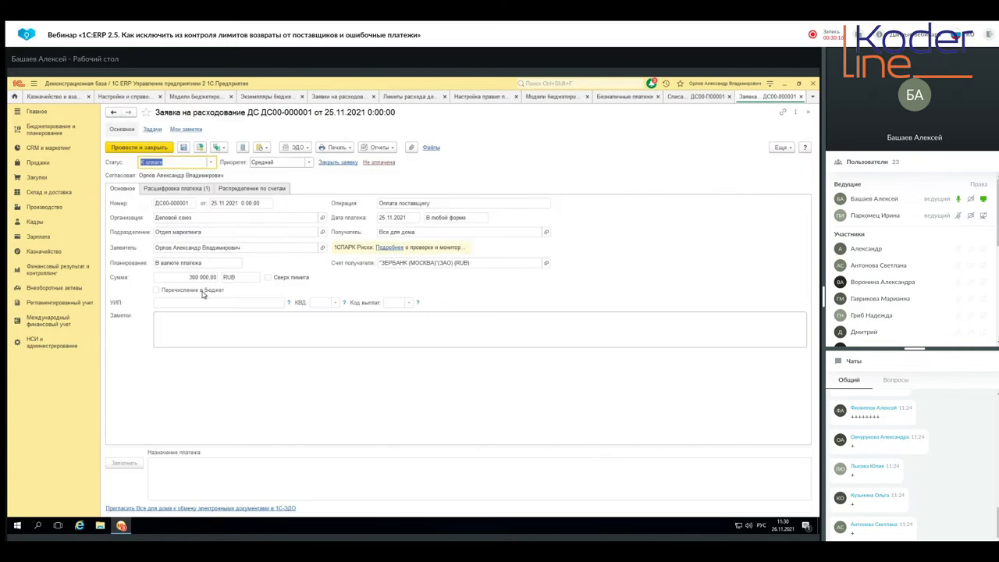
click(782, 147)
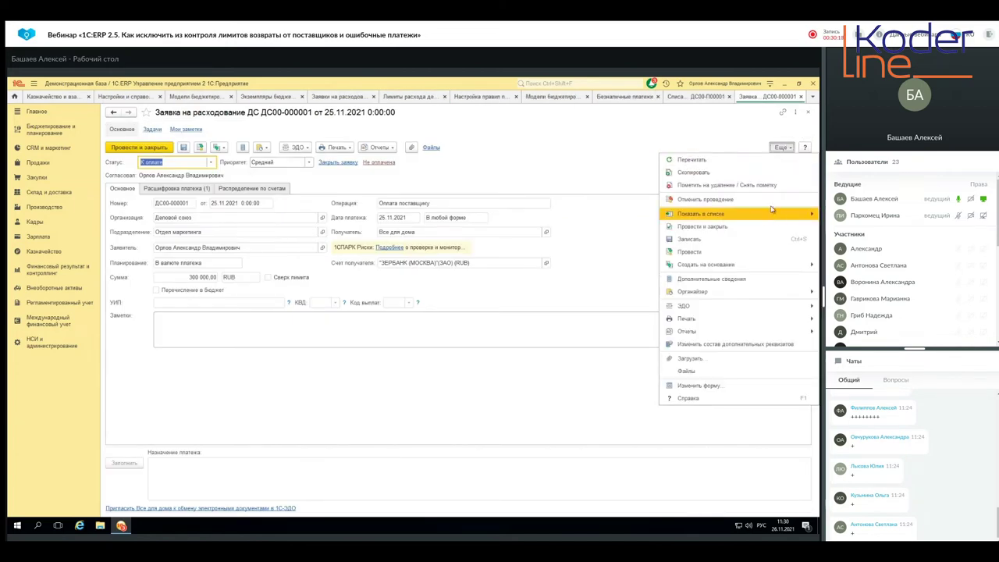
click(714, 201)
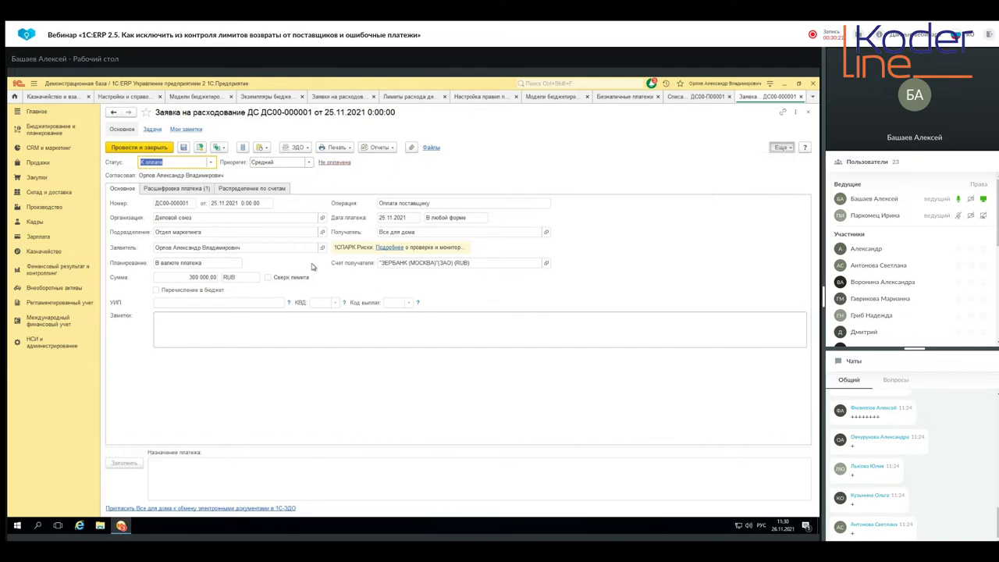
click(187, 278)
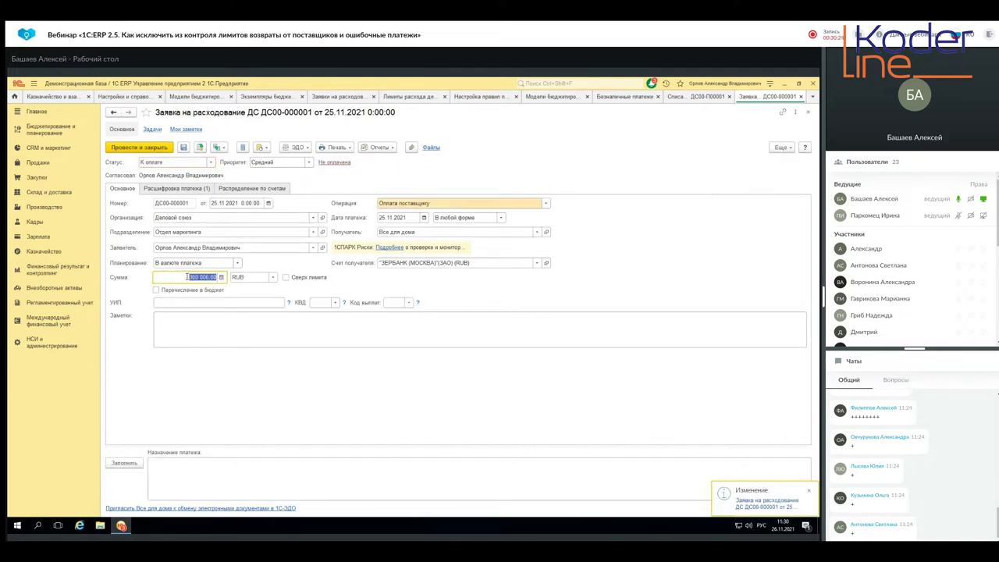
text(250)
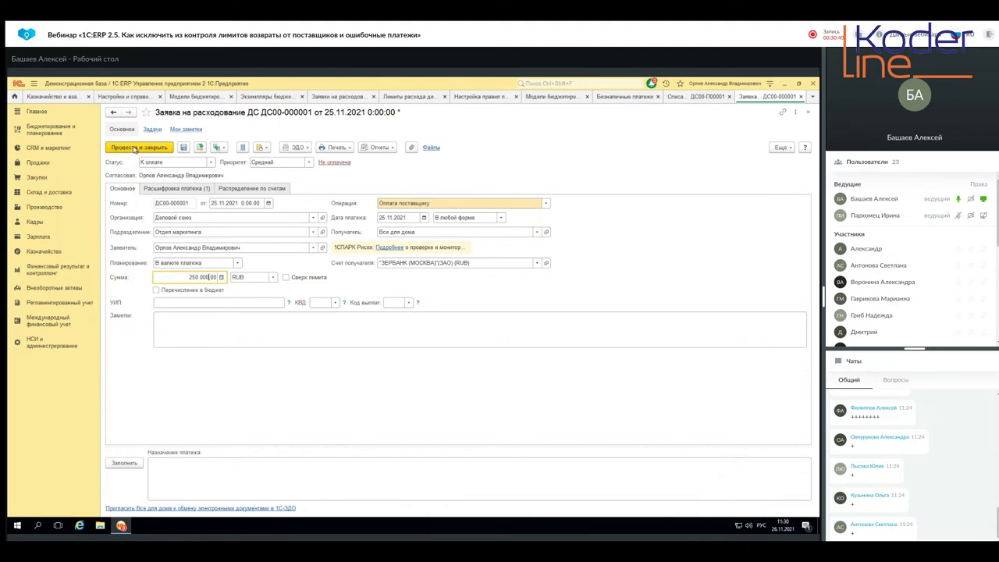
click(133, 147)
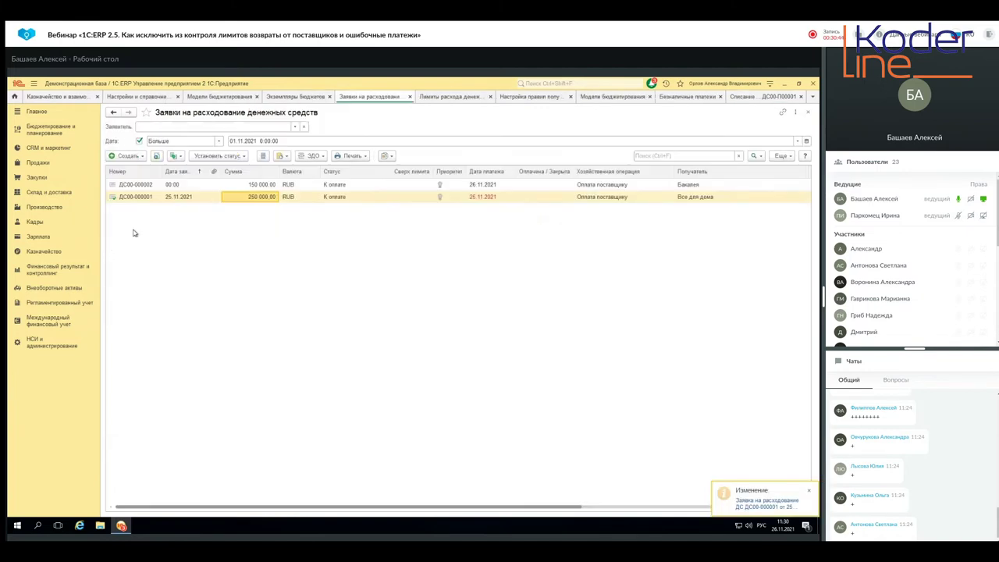
Step: Generate the Лимиты расхода ДС report for the Все для дома request, compare planned and actual amounts, and close the report
click(390, 156)
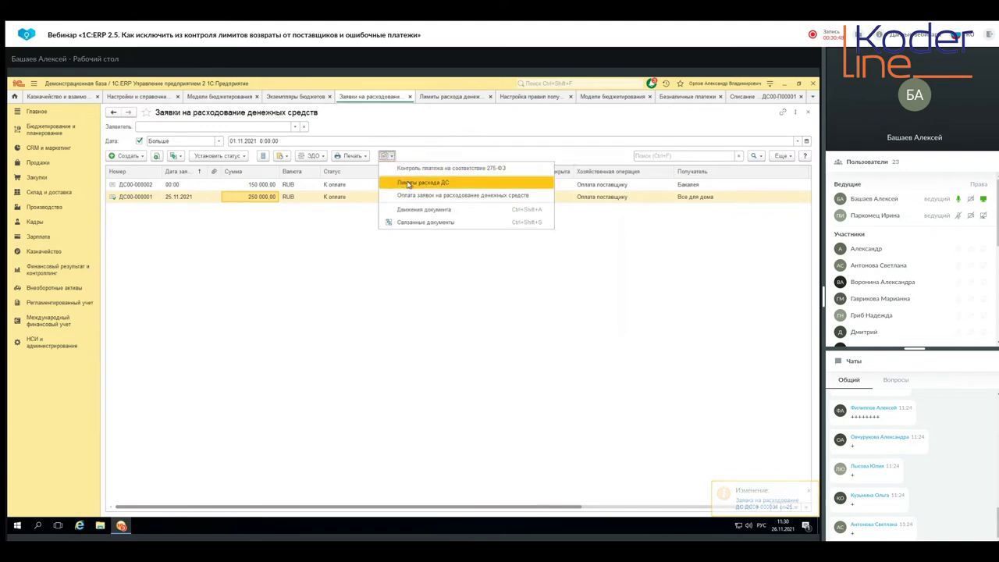
click(407, 184)
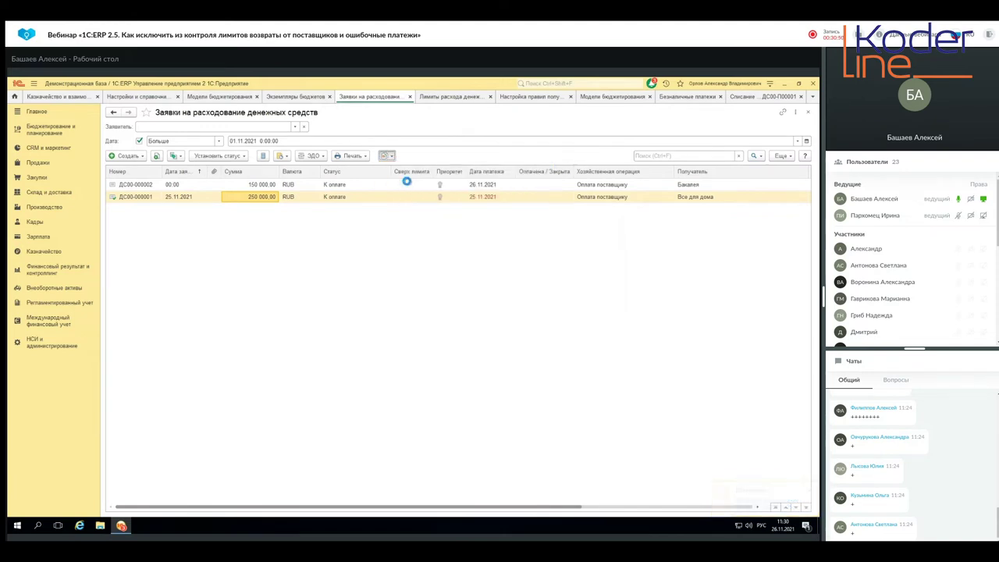
click(151, 149)
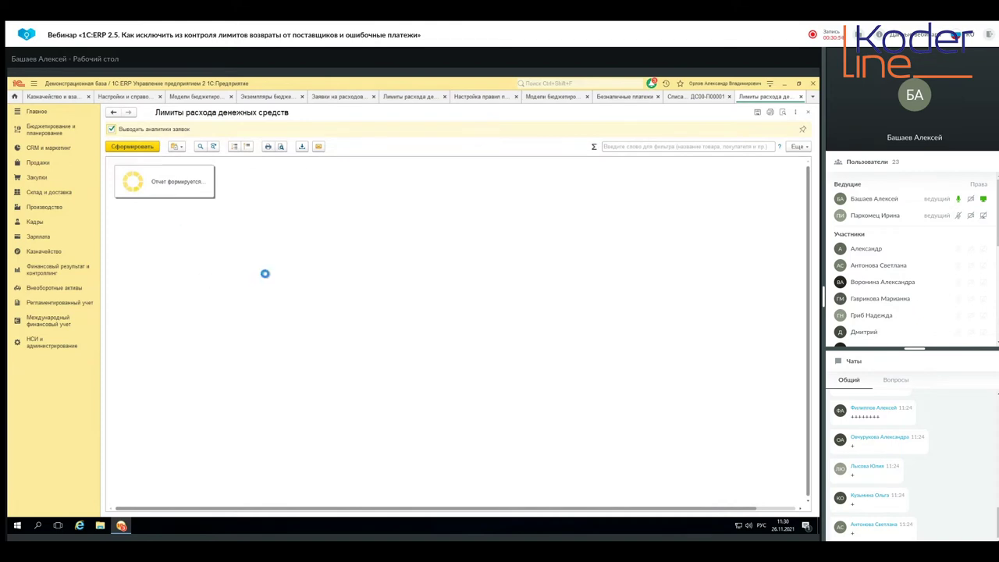
click(375, 289)
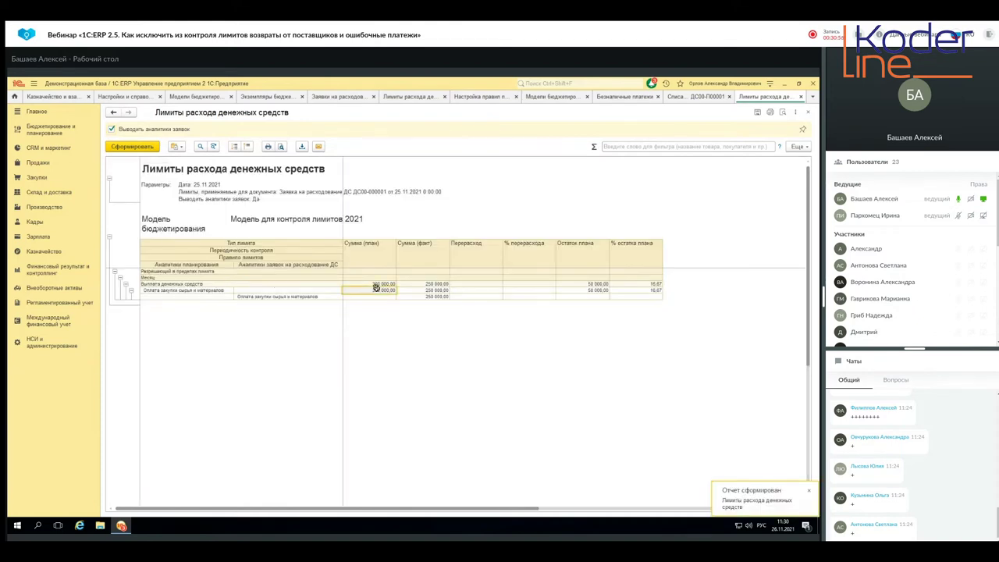
click(425, 290)
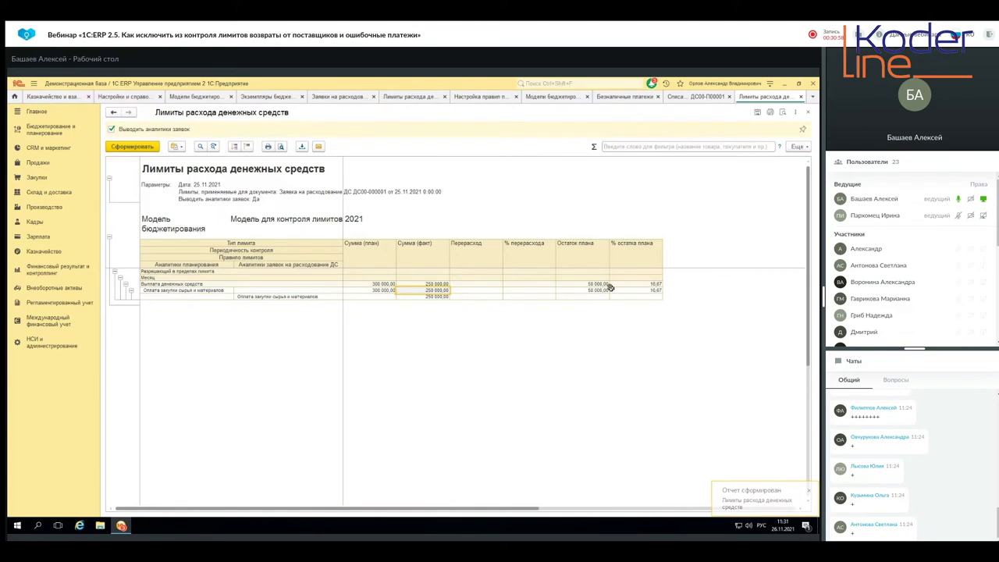
click(809, 115)
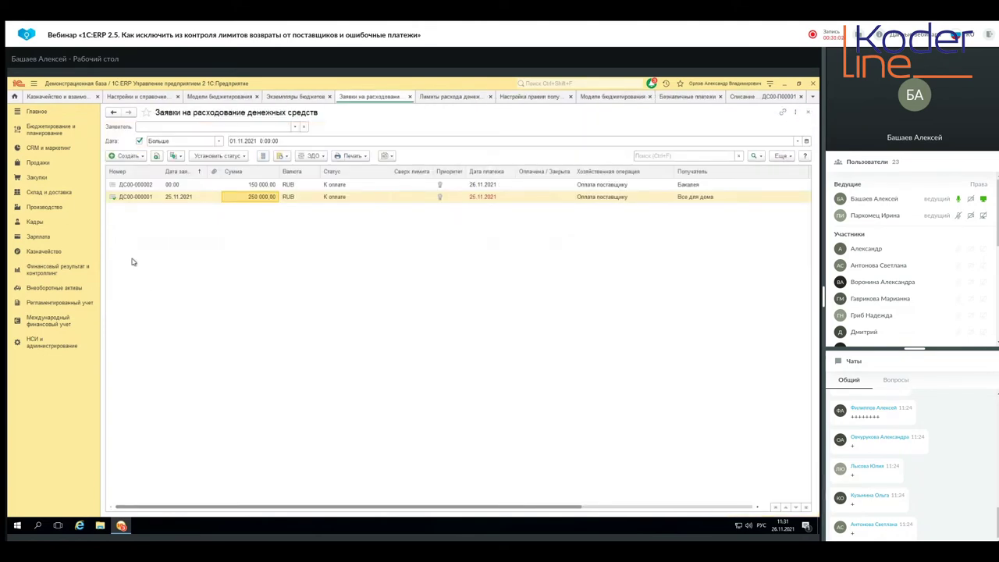
Step: Mark the 250 000 RUB cashless write-off to supplier Все для дома as processed by the bank on 25.11.2021 and post it
click(749, 97)
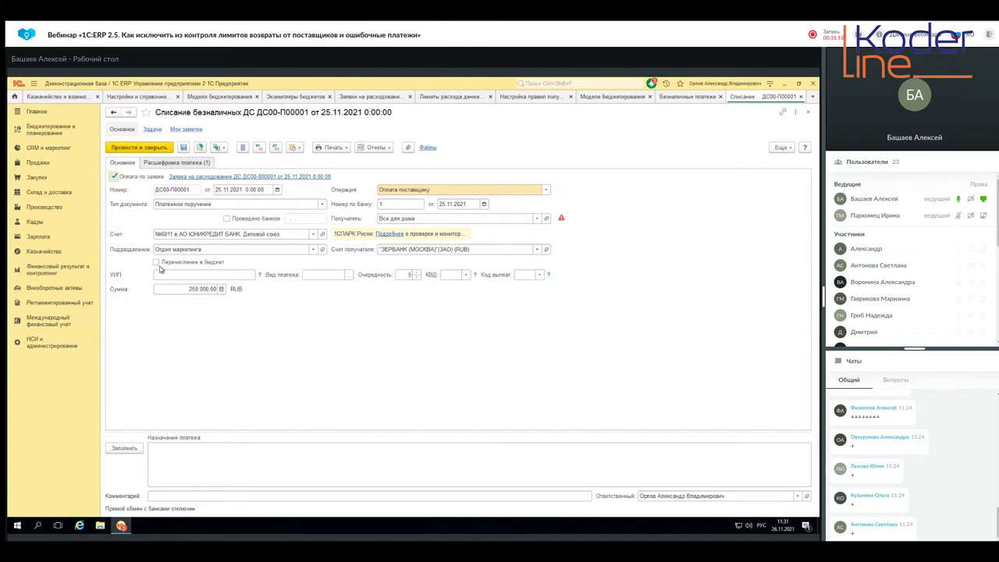
click(227, 218)
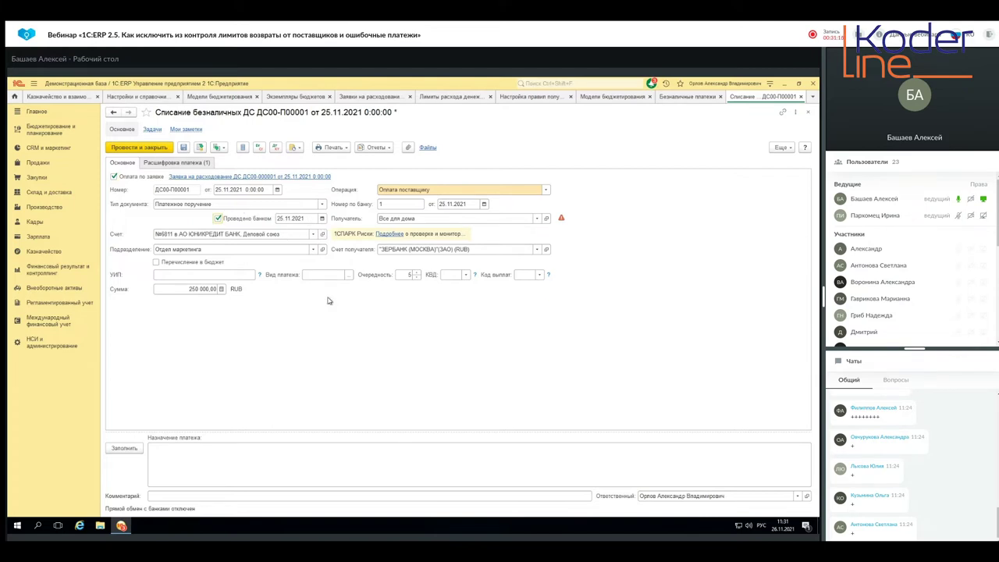
click(183, 147)
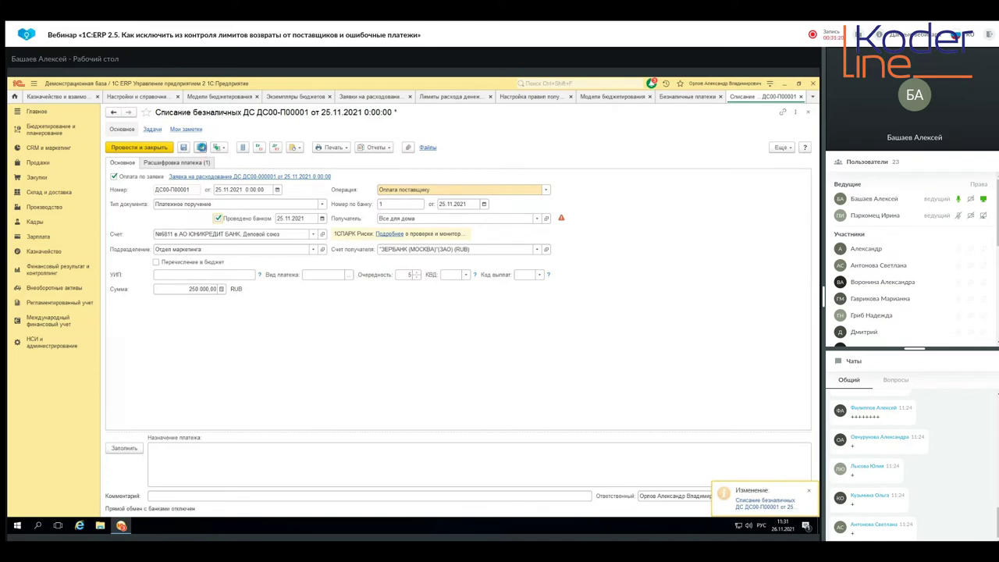
click(201, 149)
Step: Examine the regulated accounting entries of the supplier payment write-off and close both the entries and the document
click(276, 148)
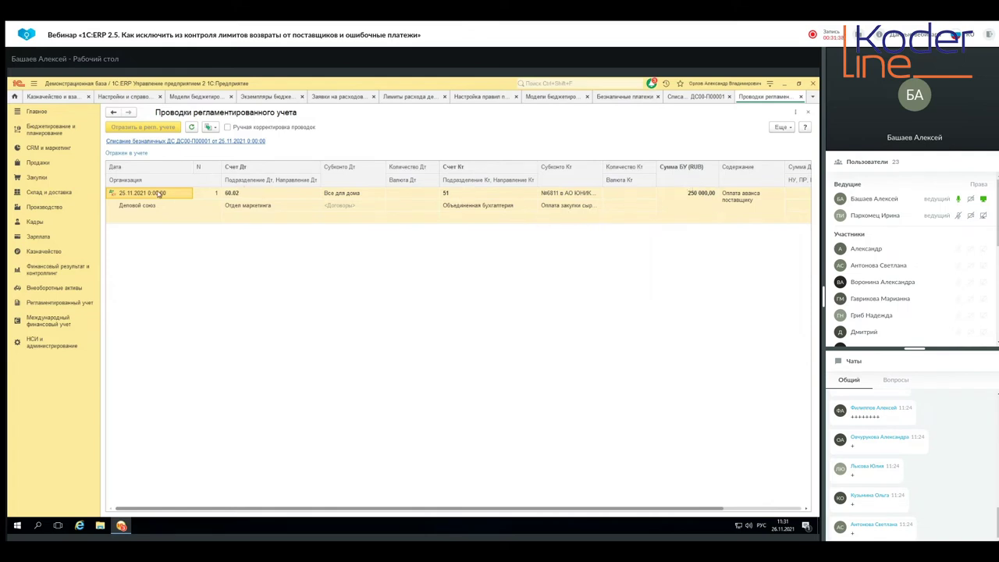
click(809, 114)
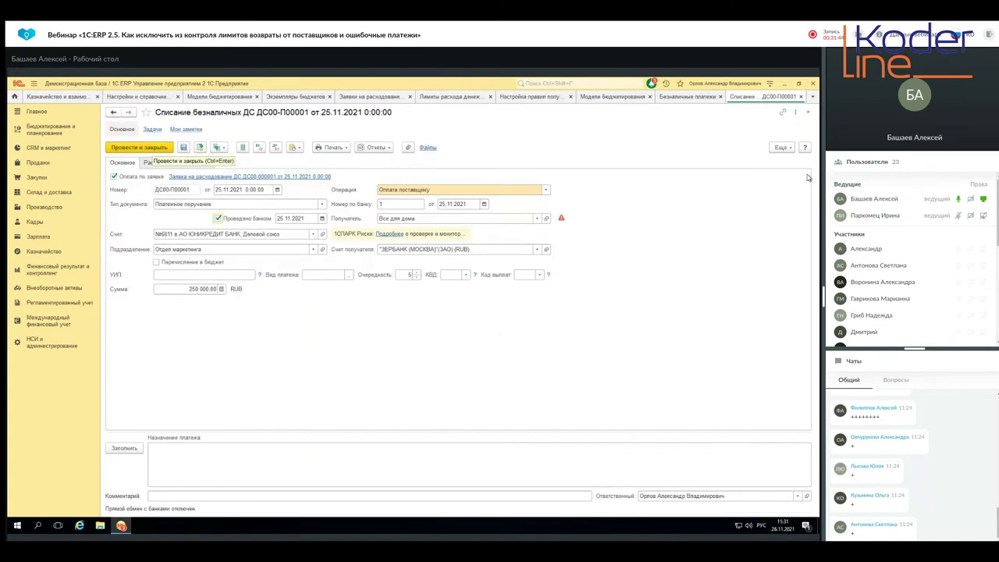
click(809, 113)
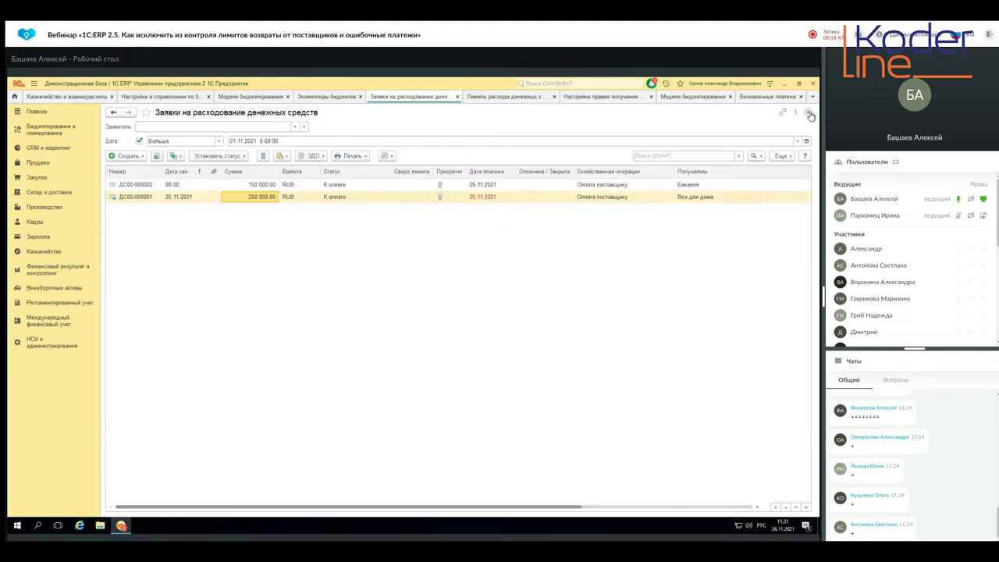
Step: Regenerate the Лимиты расхода денежных средств report for the supplier payment request
click(484, 97)
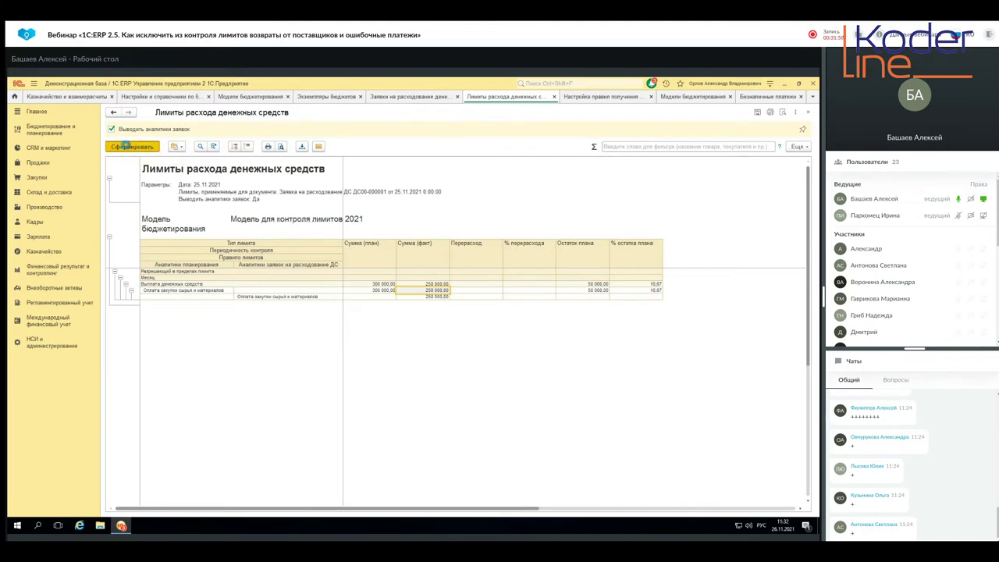
click(126, 147)
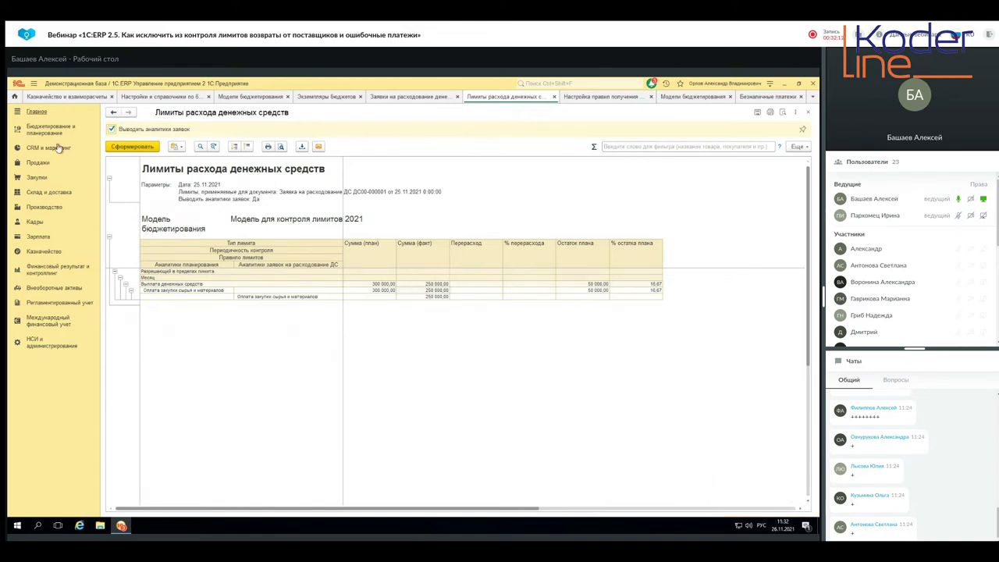
Step: Open the 200 000 RUB supplier refund receipt from the cashless payments and examine its operation type and payment breakdown
click(764, 97)
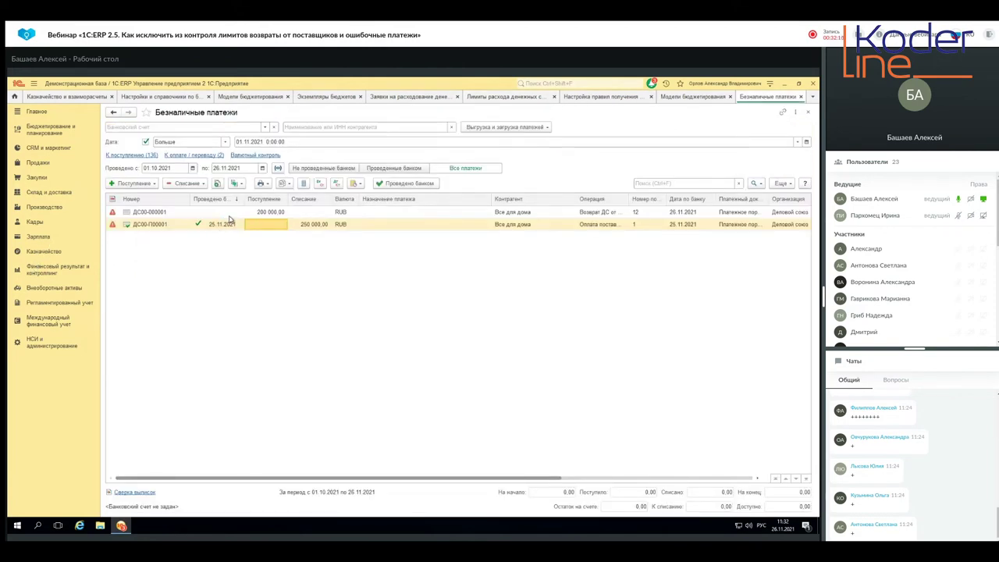
click(231, 214)
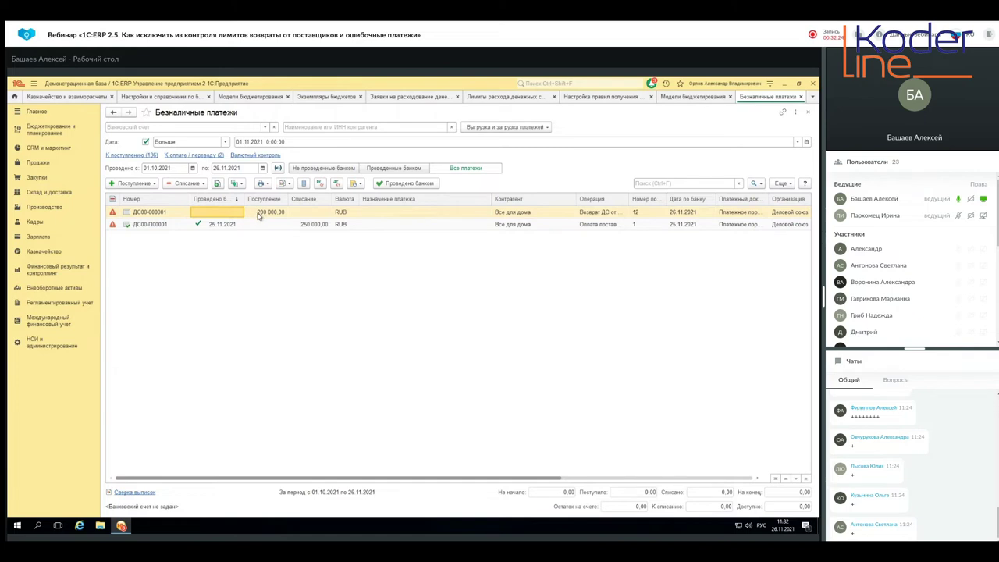
double_click(217, 213)
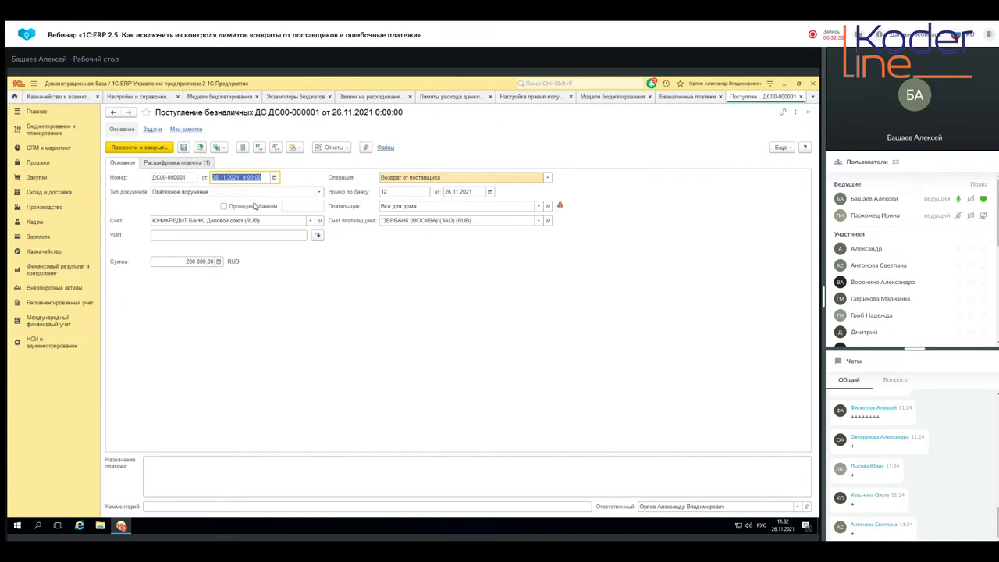
click(384, 178)
click(690, 284)
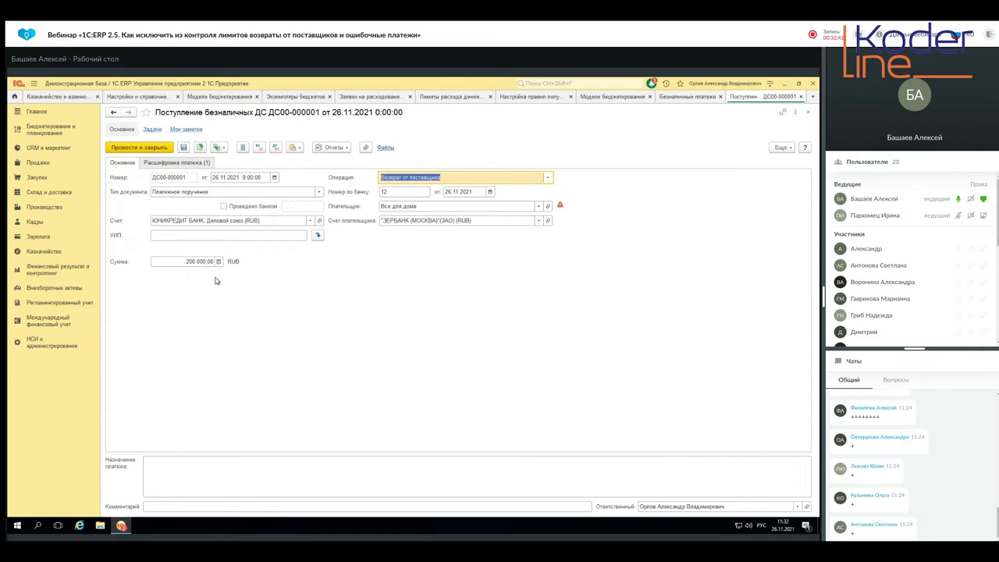
click(161, 164)
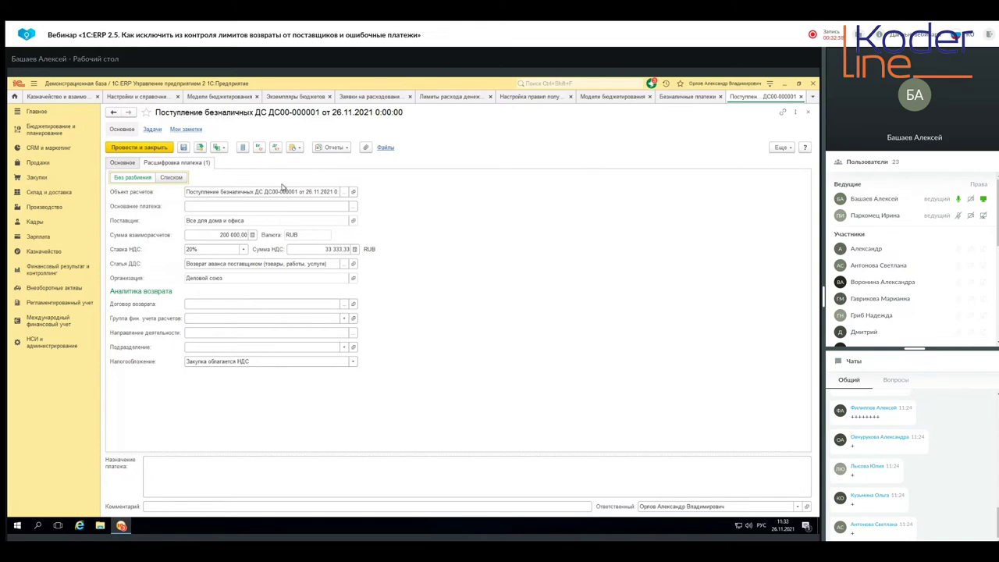
Step: Save and post the supplier refund receipt, check its regulated accounting entries and return to the document
click(184, 147)
click(201, 148)
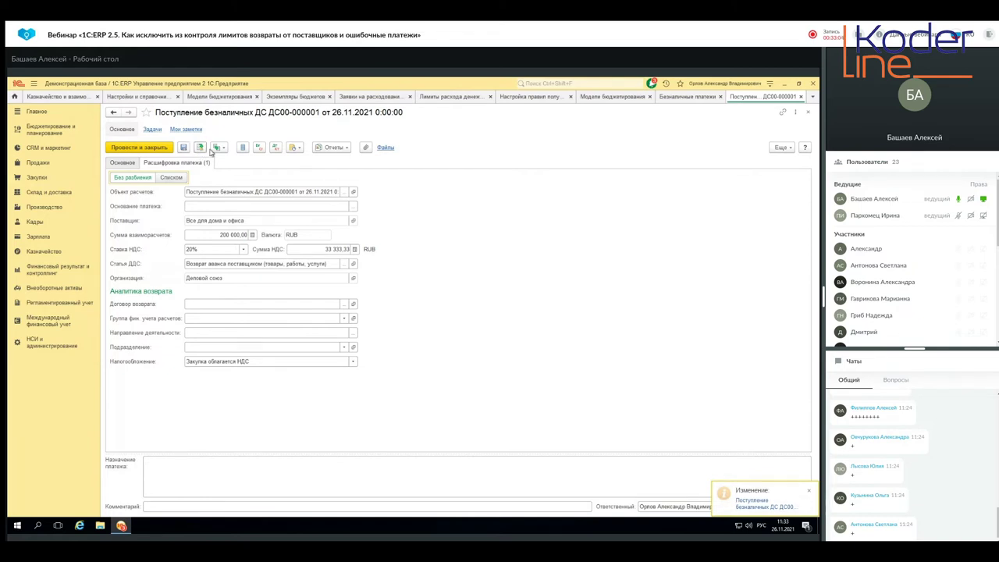
click(277, 149)
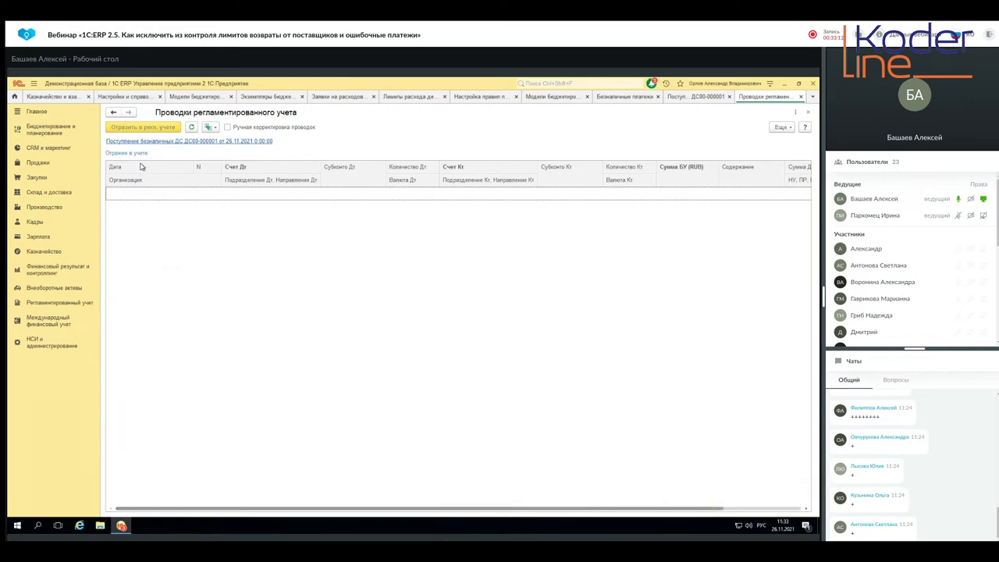
click(141, 141)
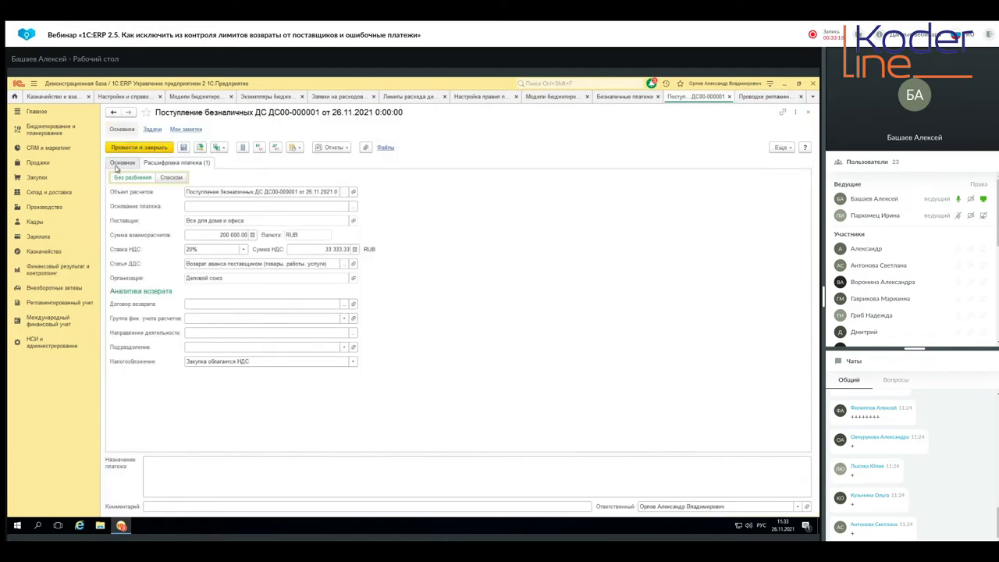
Step: Mark the supplier refund receipt as processed by the bank on 26.11.2021 and post it again
click(121, 163)
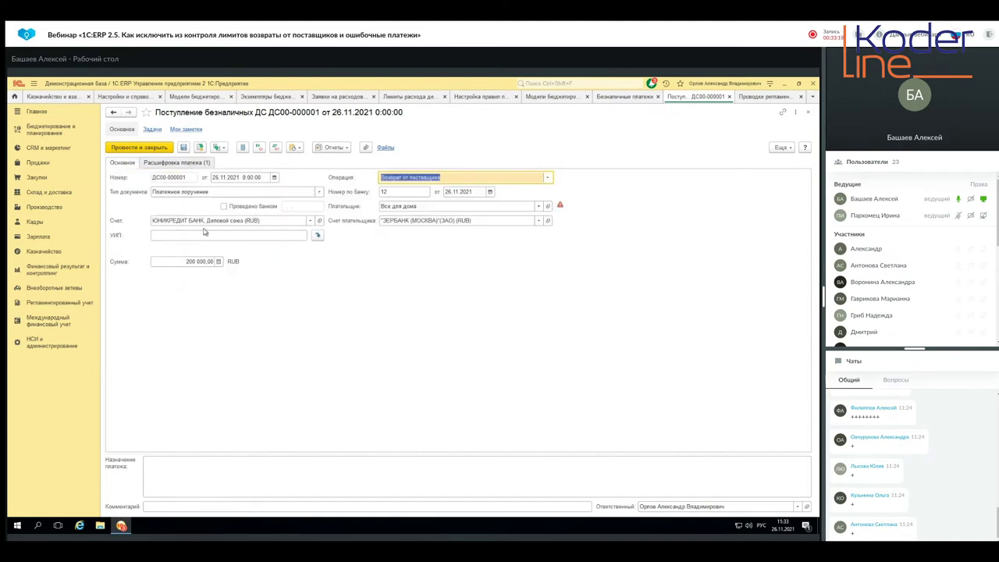
click(223, 207)
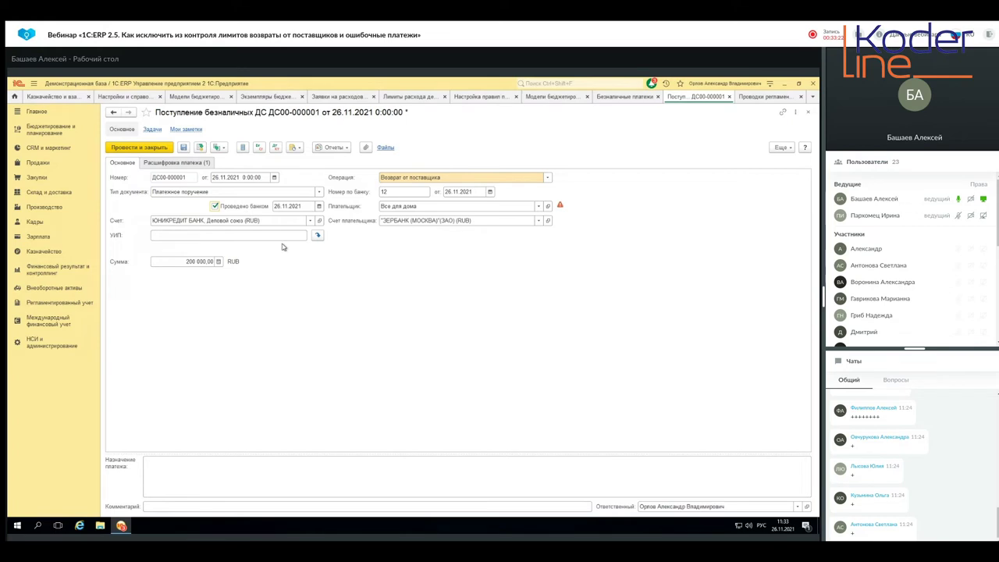
click(199, 148)
Step: Reflect the supplier refund receipt in regulated accounting and examine the generated entries, including the one on account 51
click(275, 148)
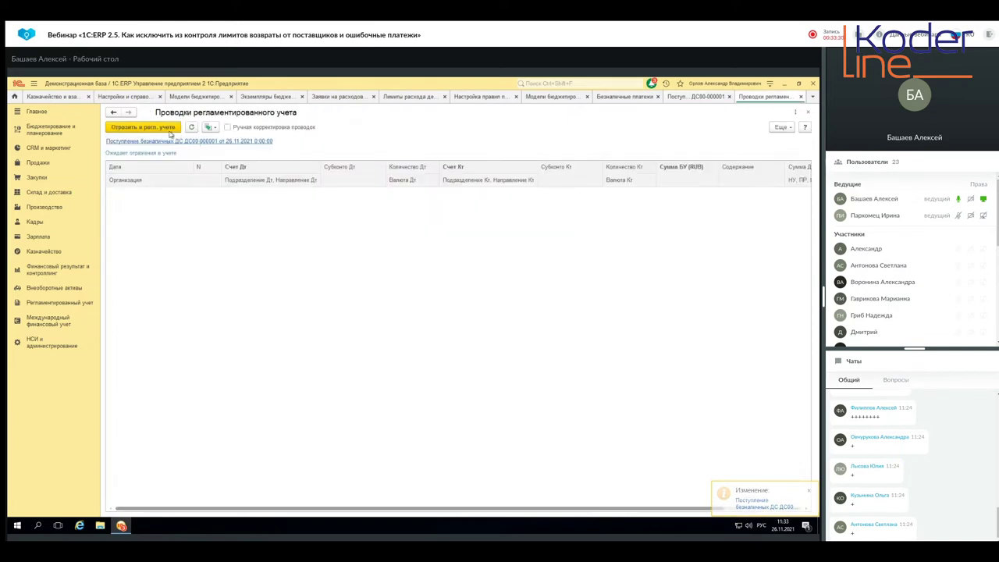
click(158, 126)
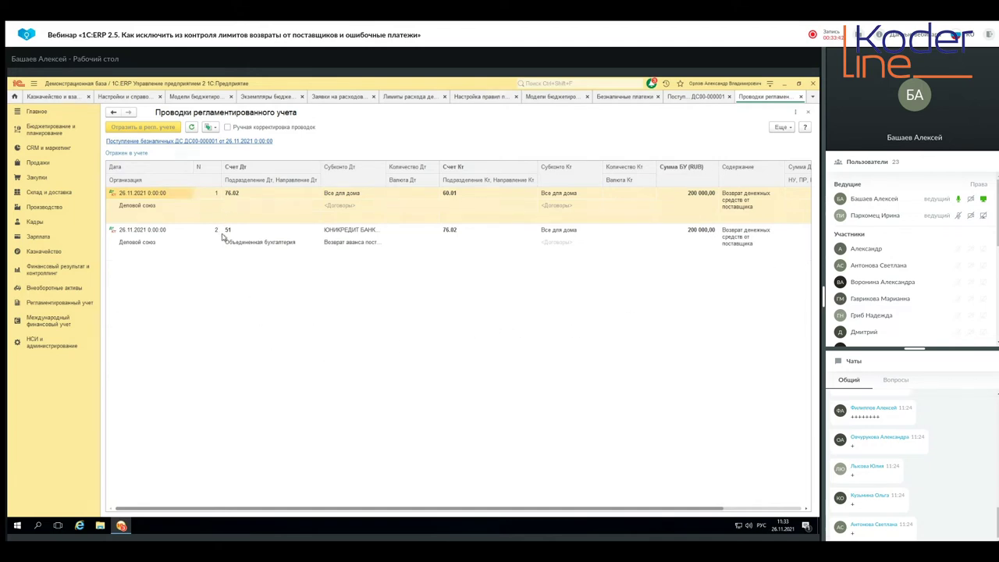
click(231, 232)
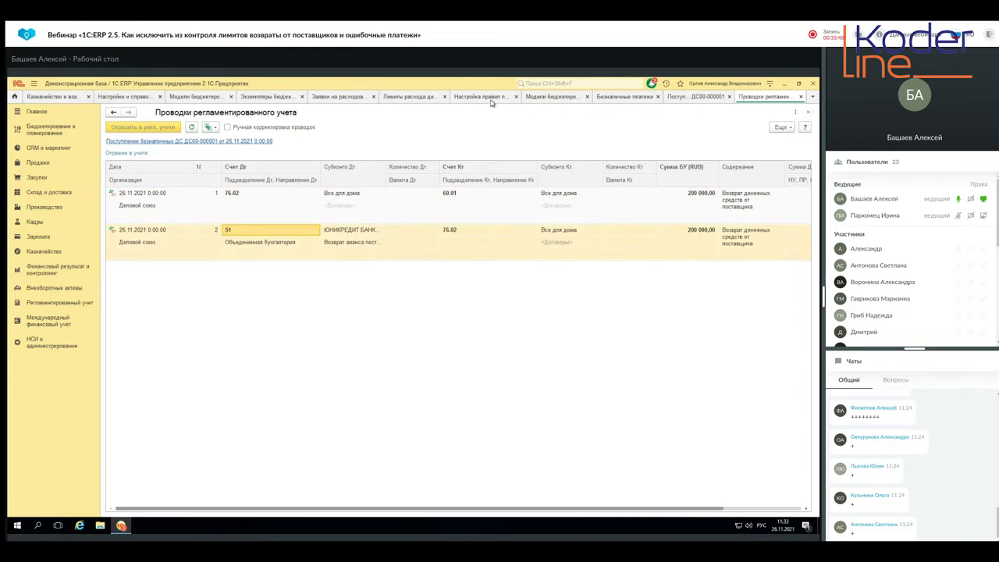
Step: Rebuild the cash expenditure limits report to check how the posted supplier refund affects the limit
click(405, 97)
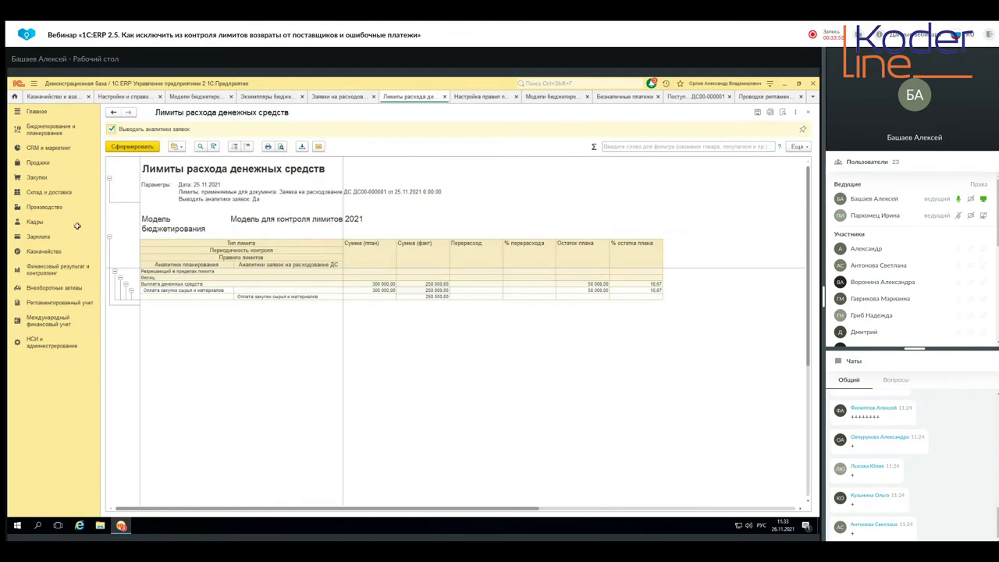
click(136, 147)
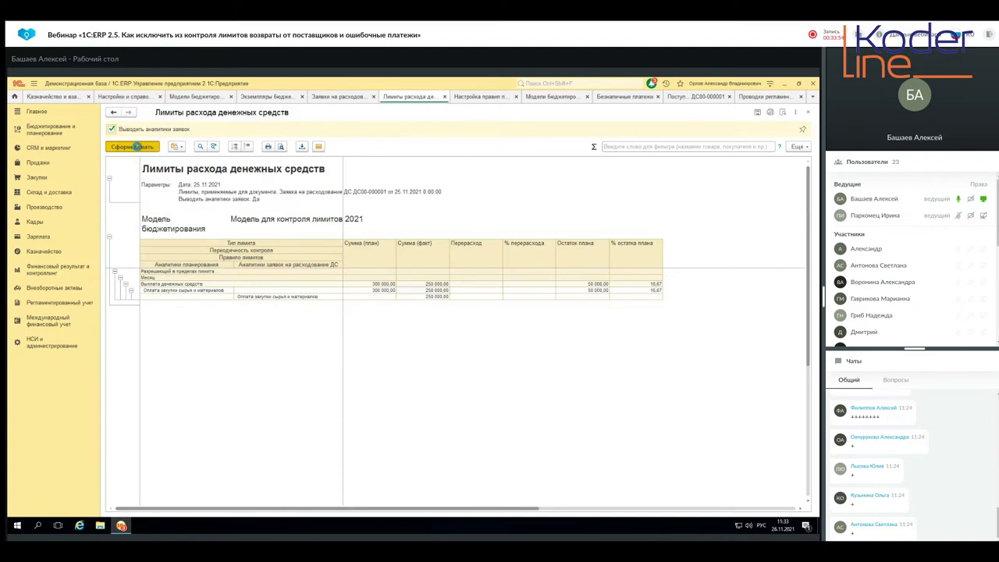
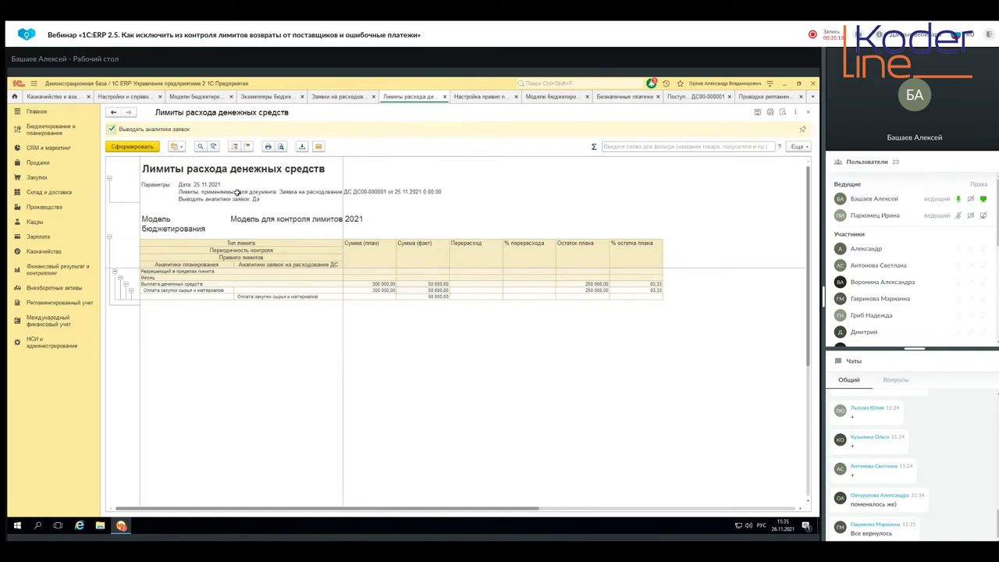
Step: Open the actual-data rules for the budget article Выплата денежных средств and list only the Исполнение бюджета rules
click(43, 132)
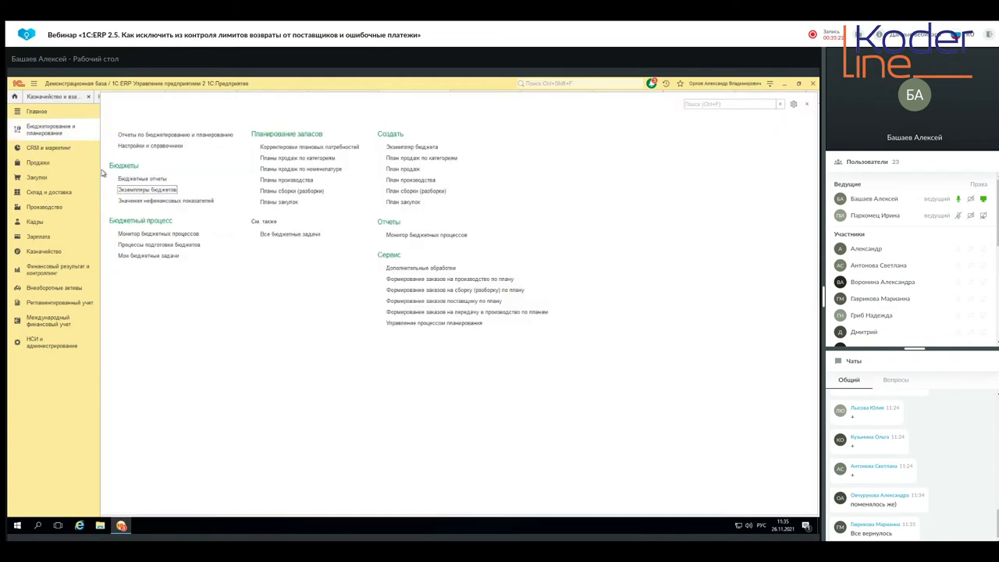
click(150, 146)
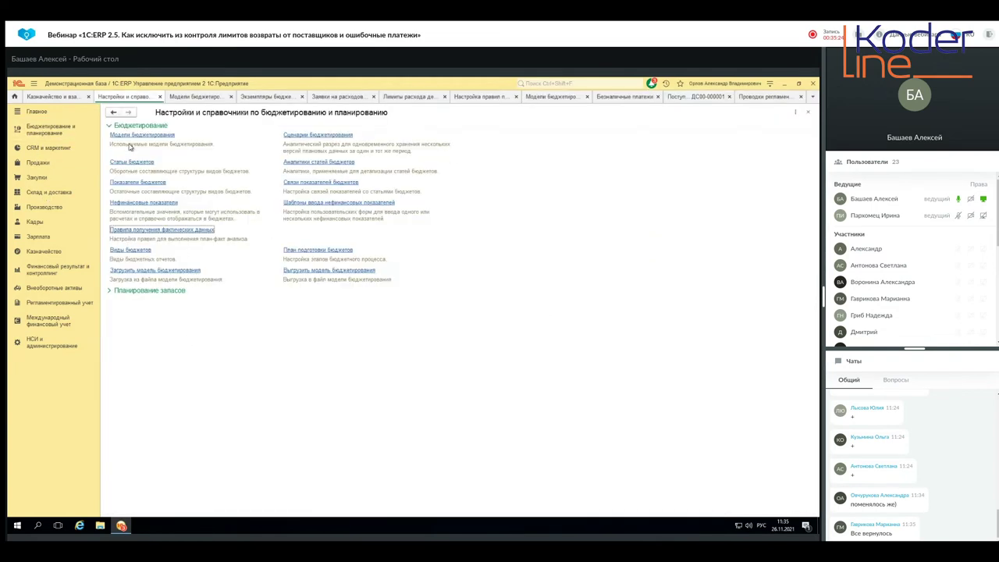
click(119, 230)
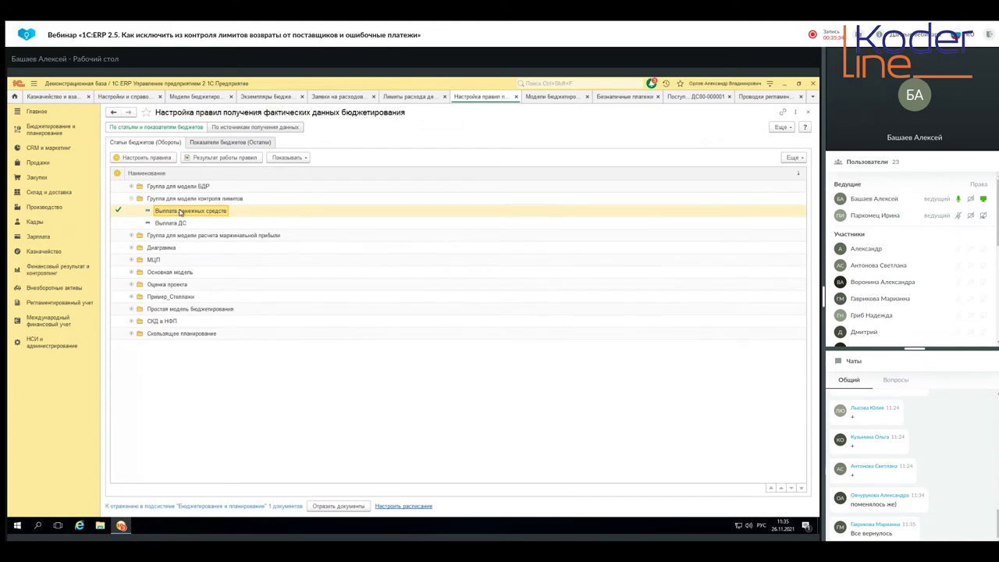
double_click(179, 212)
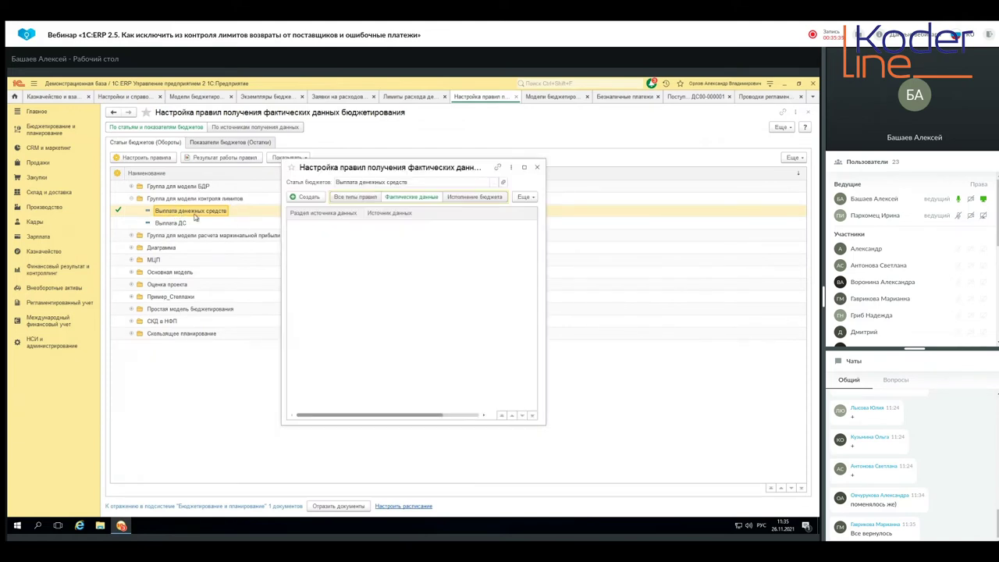
click(473, 197)
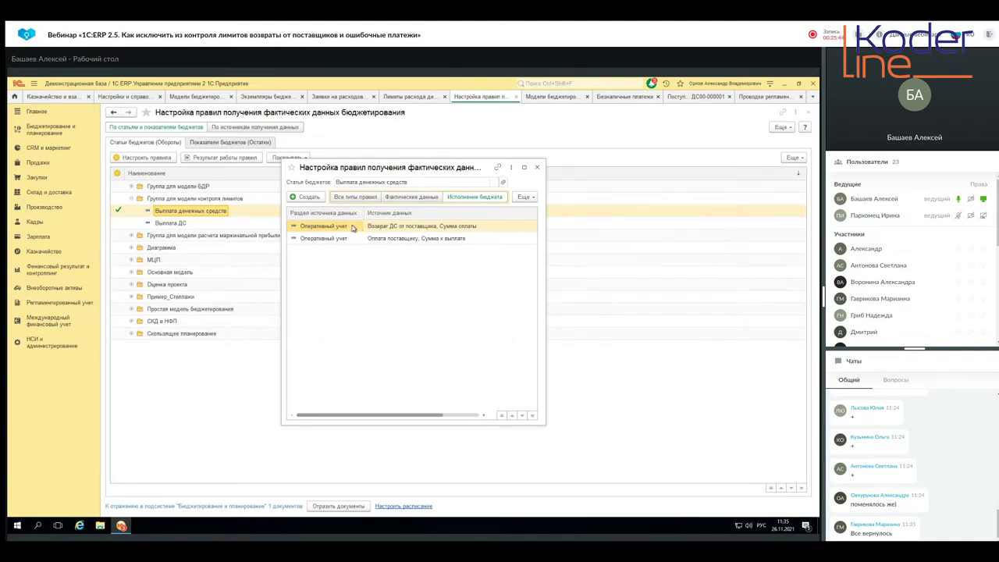
Step: Inspect the rule Возврат ДС от поставщика, Сумма оплаты and a blank new rule form, closing both without saving
click(388, 228)
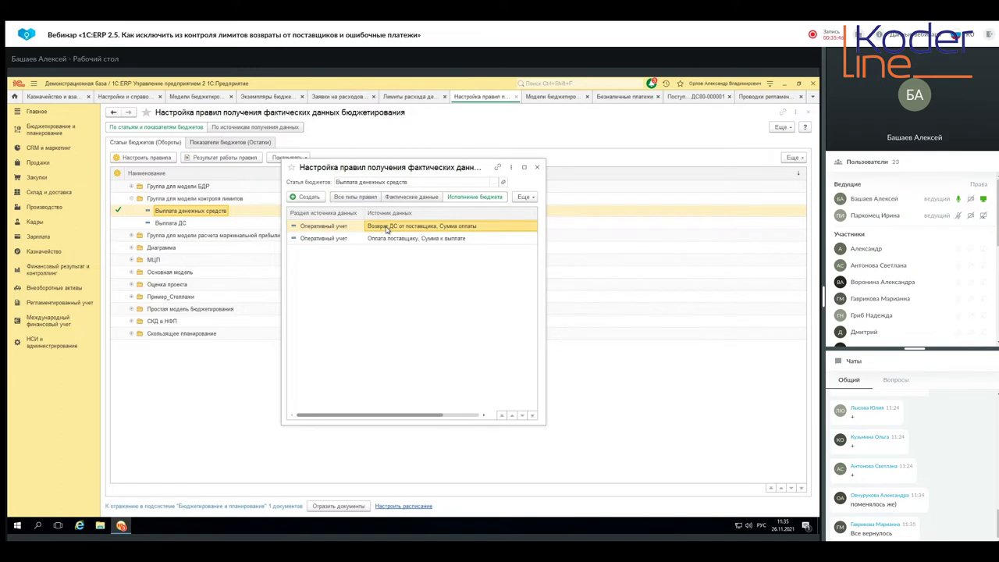
double_click(385, 226)
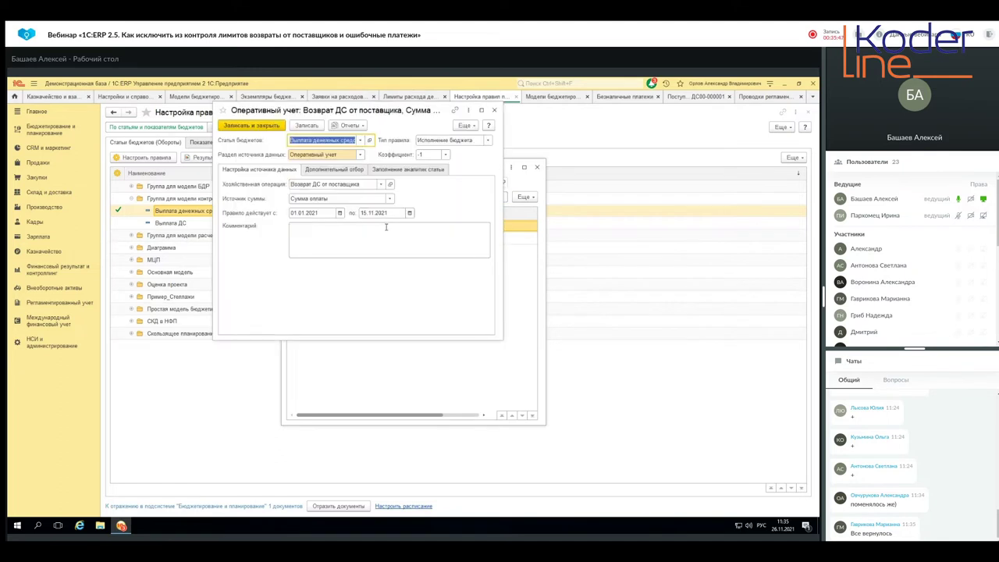
click(495, 112)
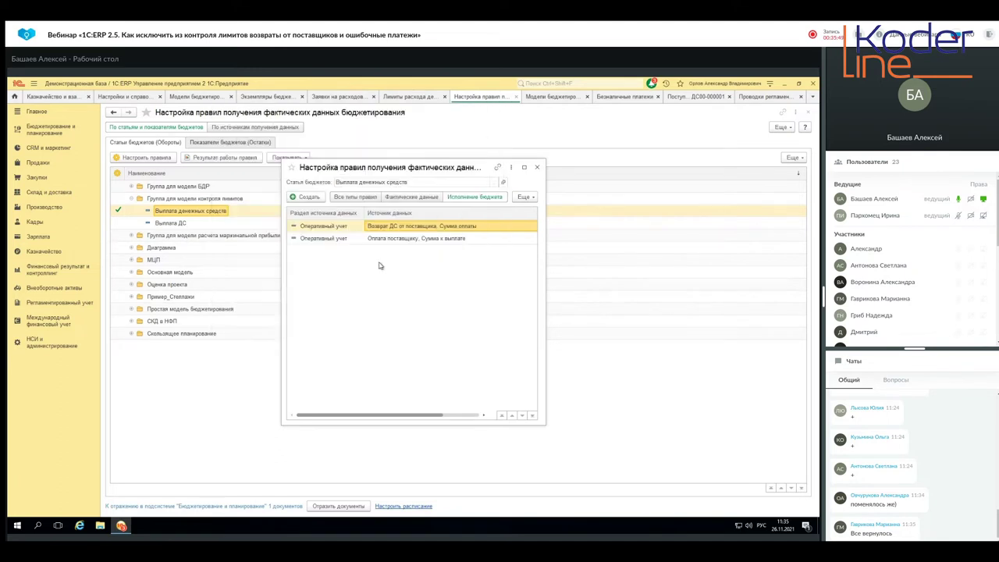
click(307, 196)
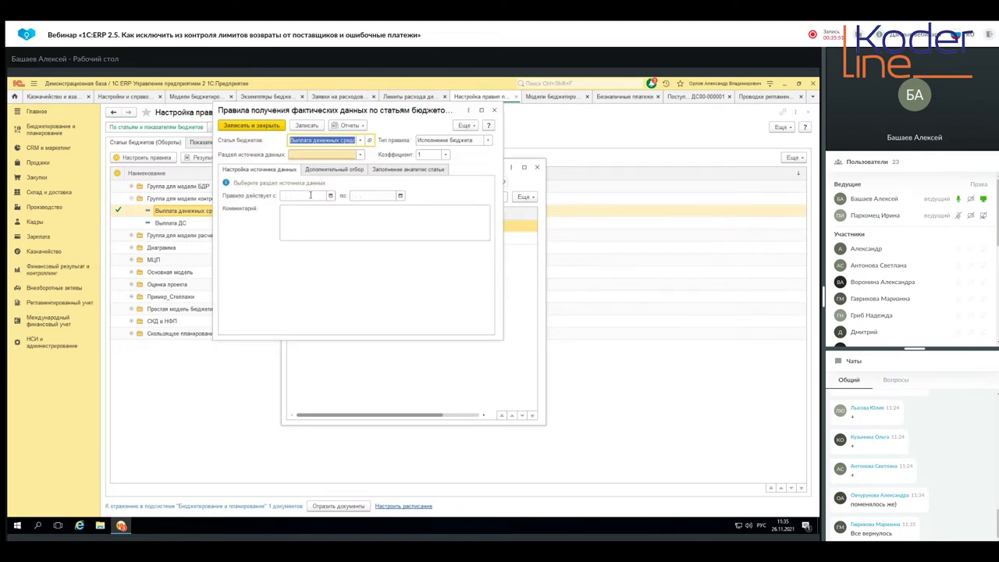
click(494, 110)
Step: Examine the validity end date of the rule Возврат ДС от поставщика, Сумма оплаты, and close the rule without changing it
double_click(420, 227)
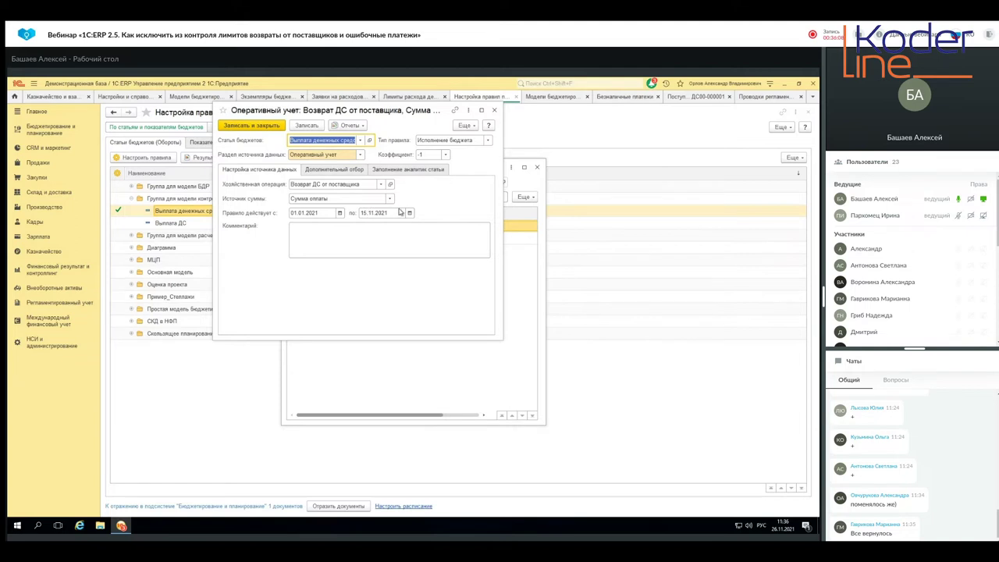
click(393, 212)
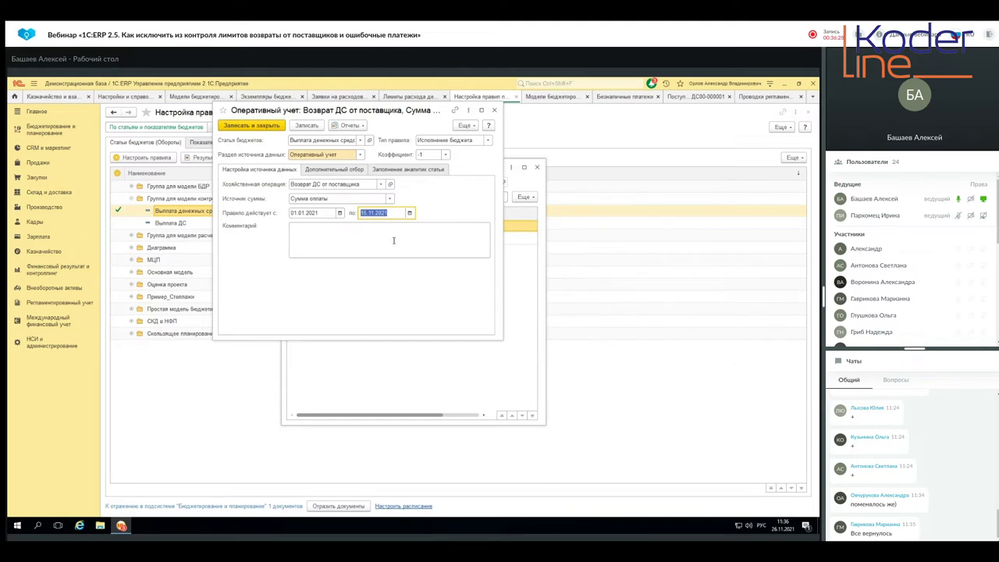
click(370, 212)
drag(394, 212, 340, 211)
click(394, 212)
double_click(392, 212)
click(401, 213)
drag(387, 213, 343, 213)
click(494, 110)
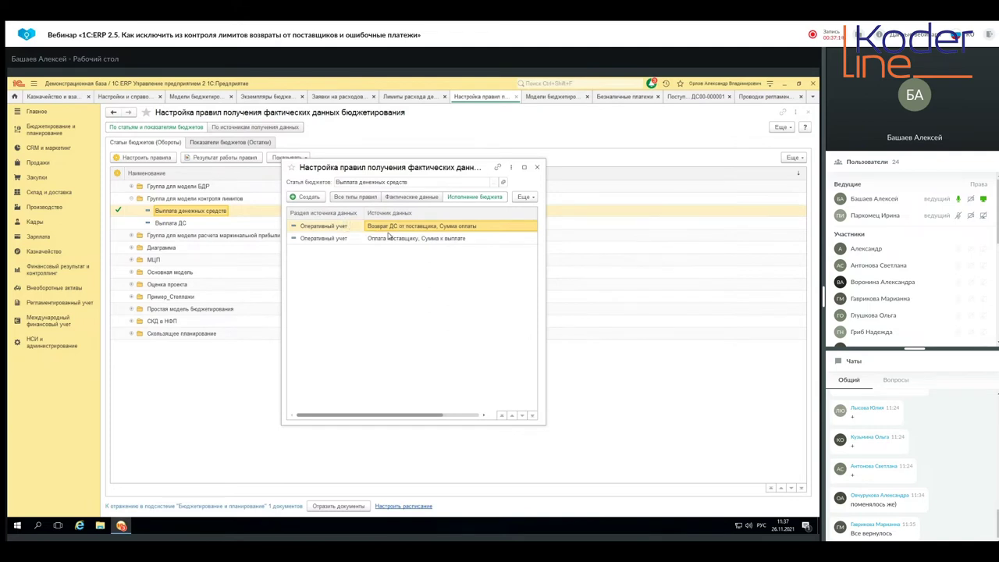
Step: Review the additional filter and analytics filling of the rule Возврат ДС от поставщика, then save and close it and the rules list
double_click(429, 228)
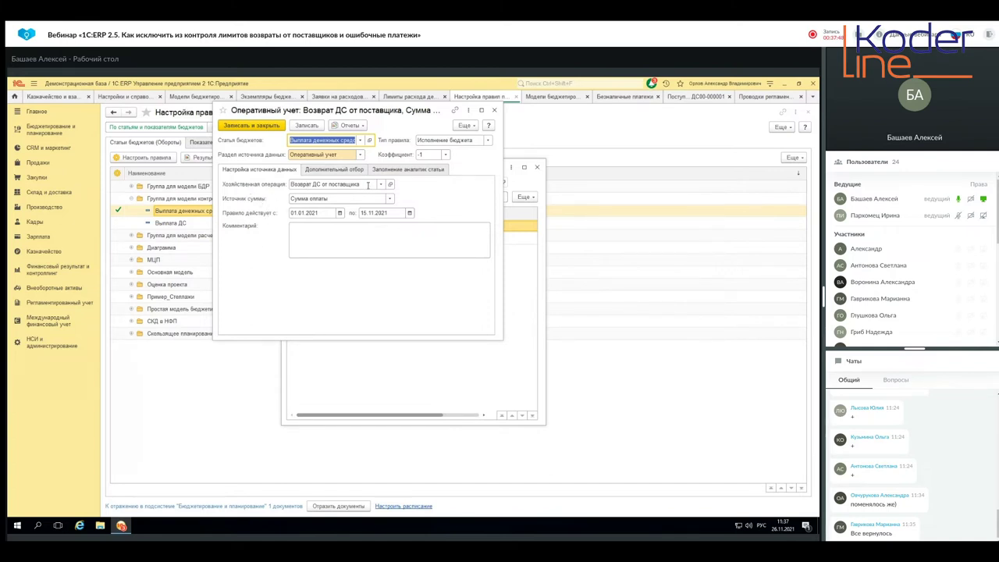
click(333, 170)
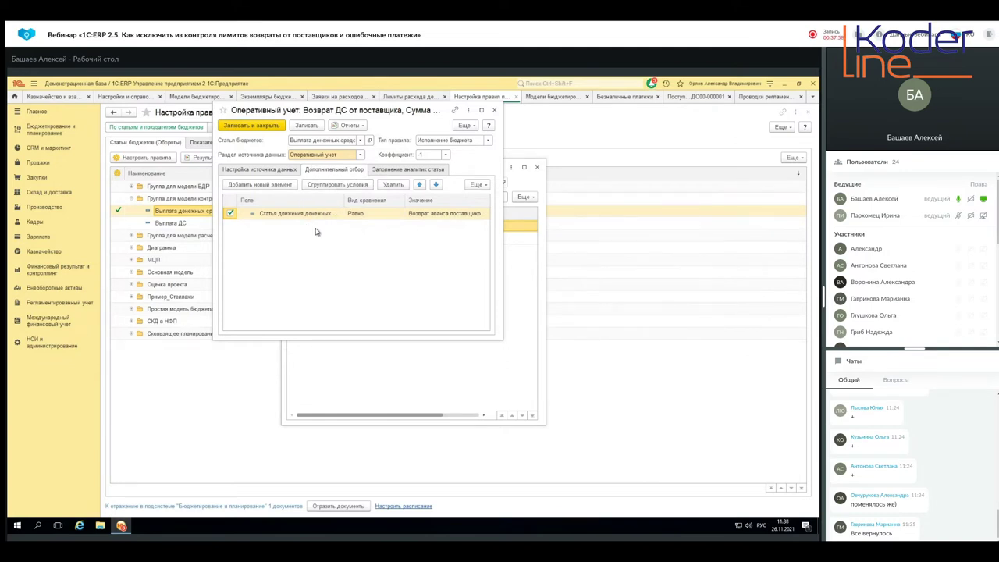
click(278, 216)
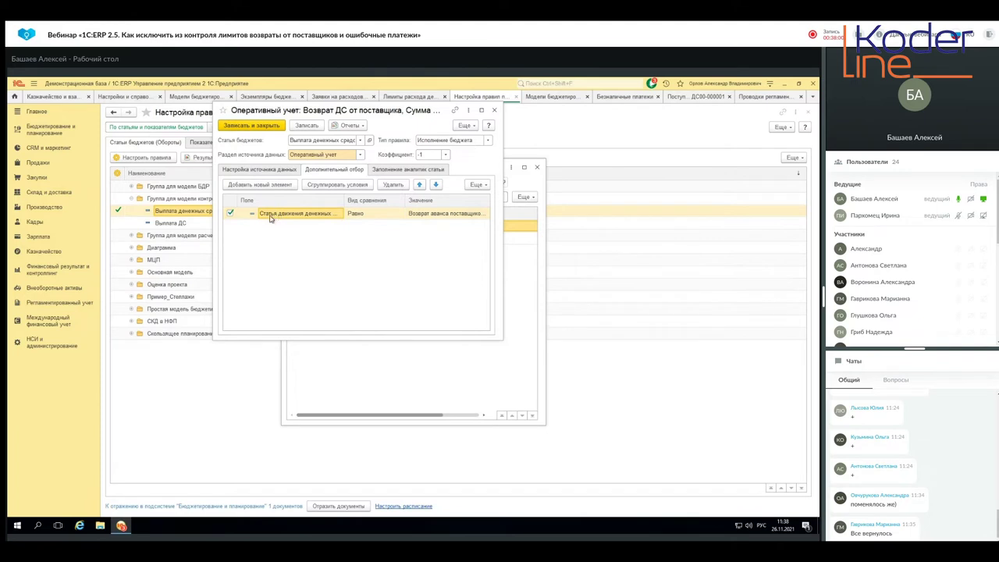
click(392, 219)
click(419, 219)
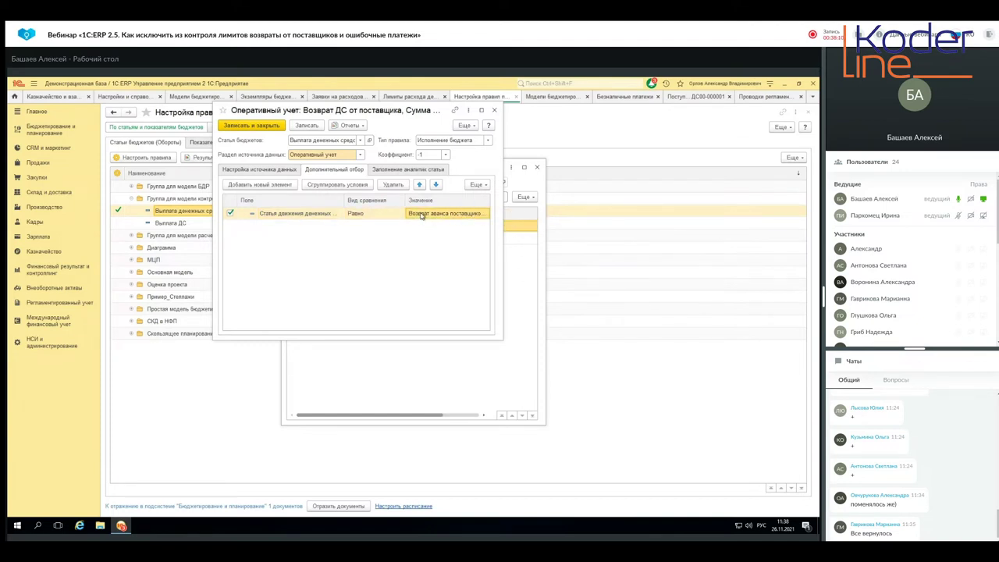
click(387, 172)
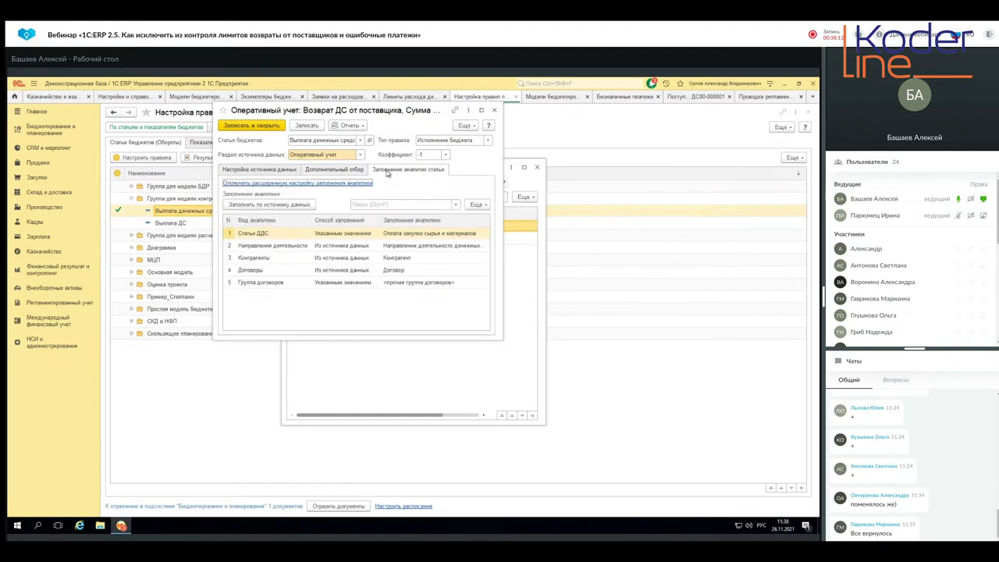
click(395, 236)
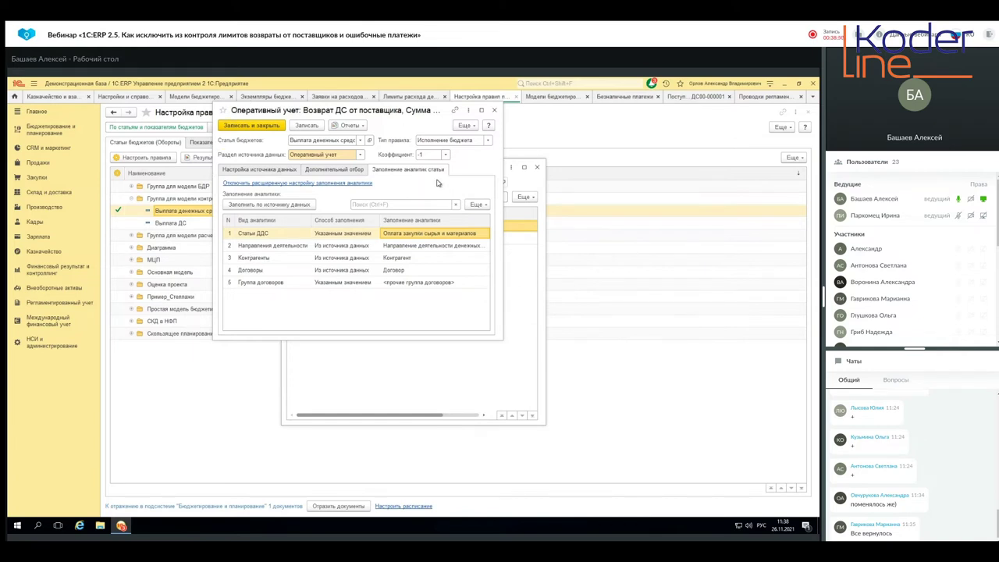
click(253, 125)
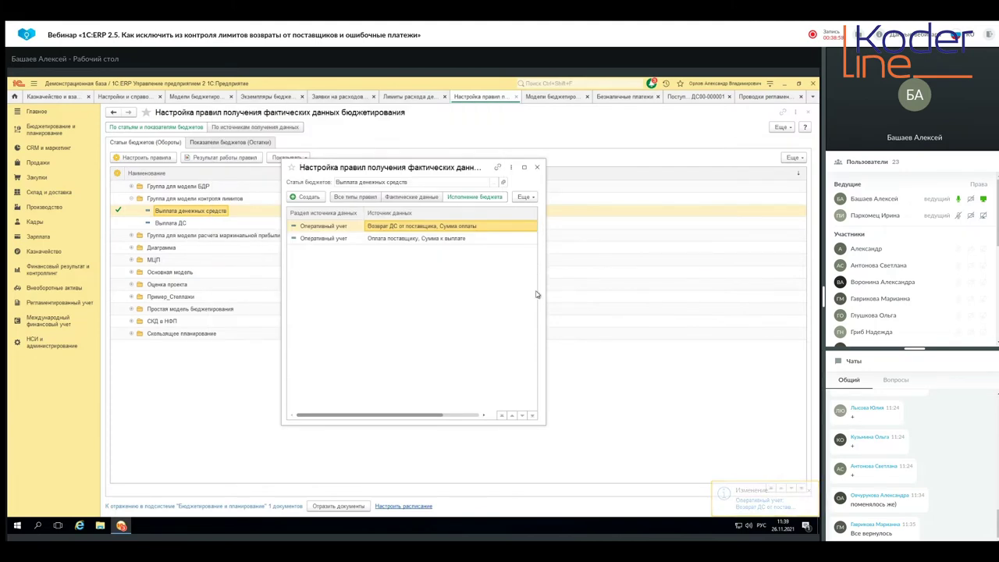
click(538, 169)
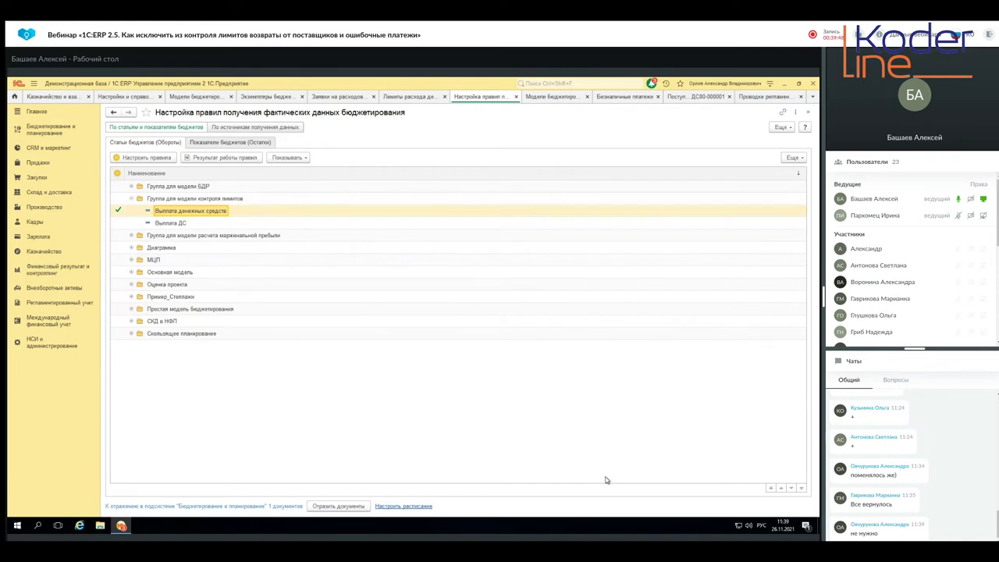
Step: Check the Исполнение бюджета rules of the article Выплата денежных средств once more and close the list
double_click(200, 213)
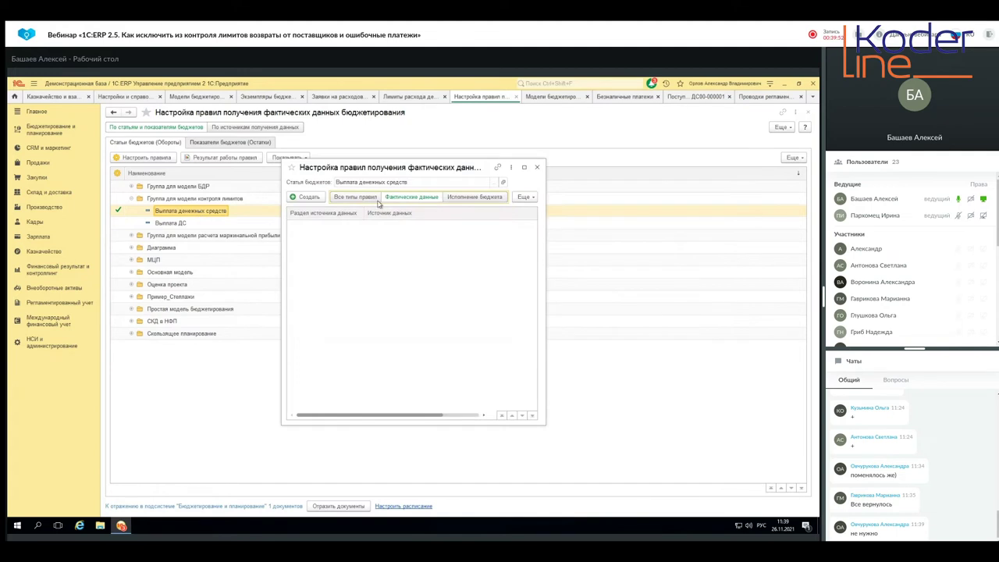
click(470, 199)
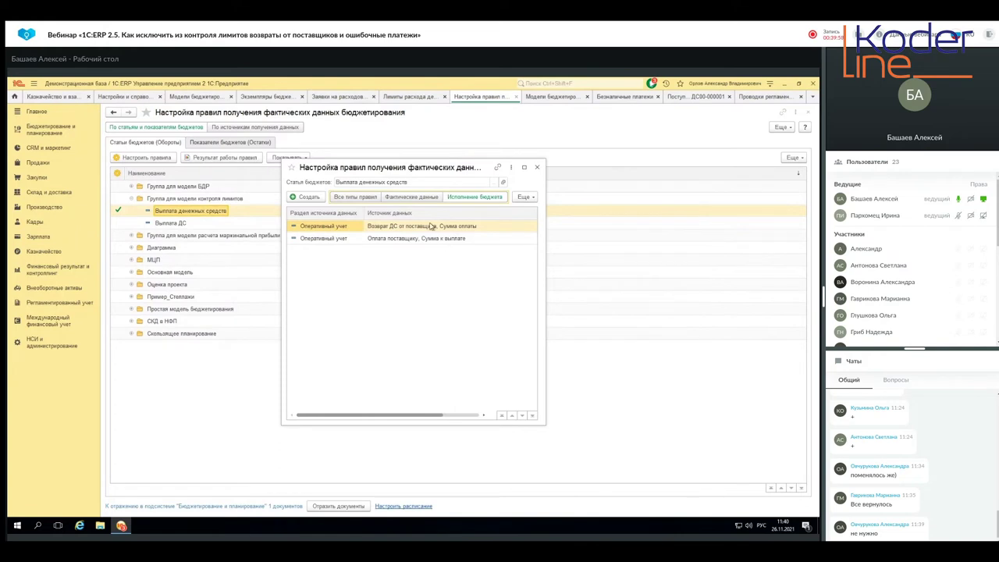
click(537, 167)
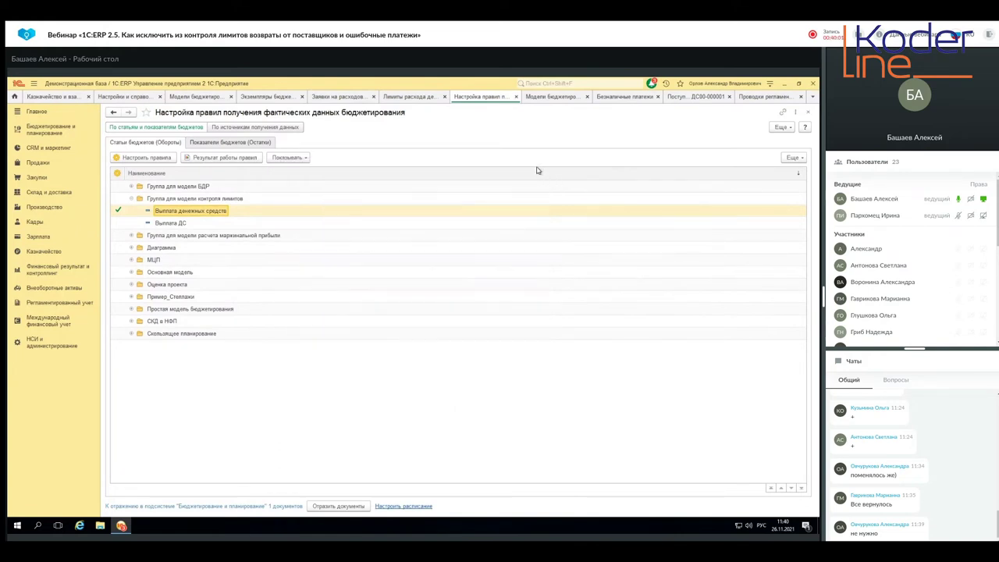
Step: Set limit usage in the treasury settings to По документам лимитов расхода ДС and check which commands the Казначейство section offers
click(35, 342)
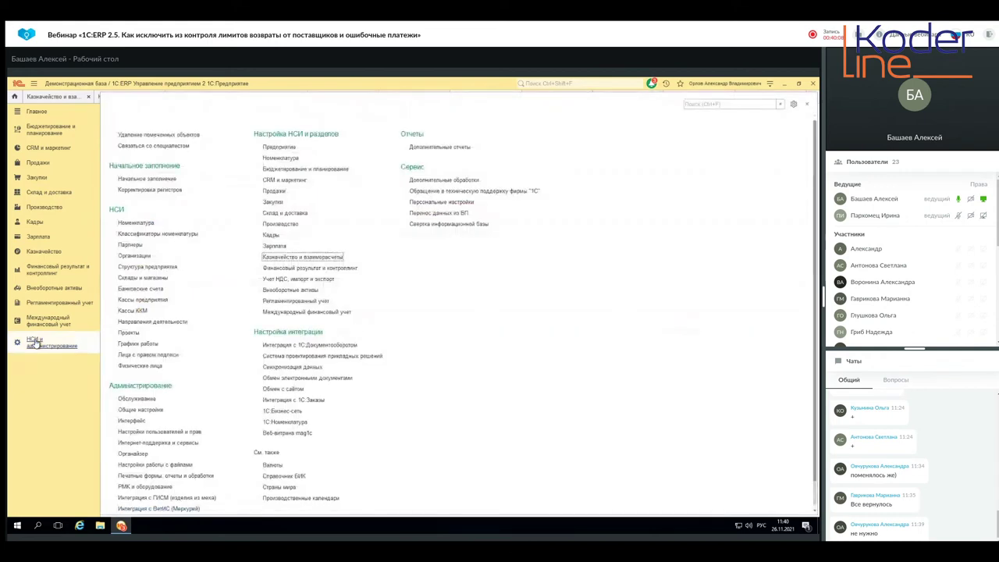
click(299, 258)
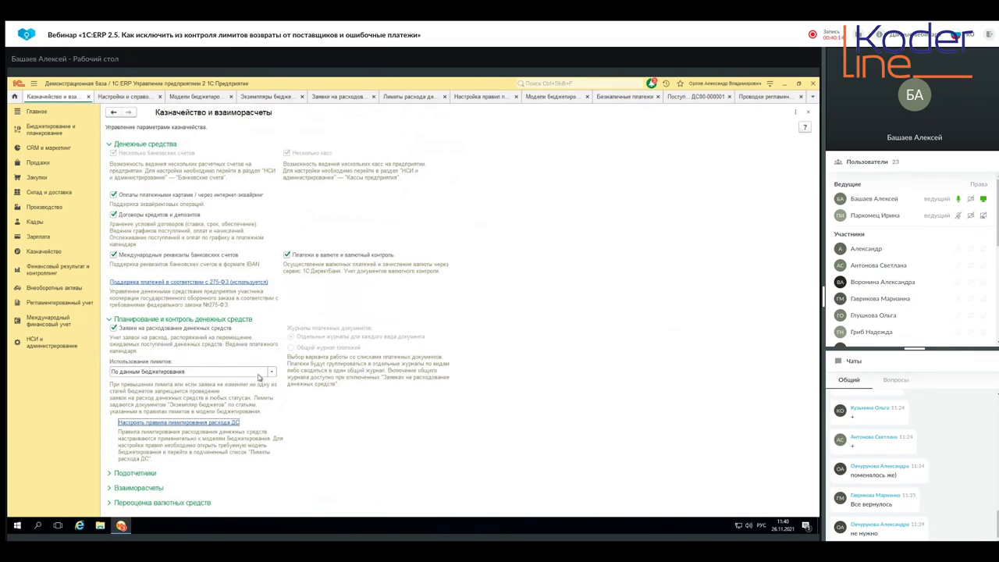
click(272, 372)
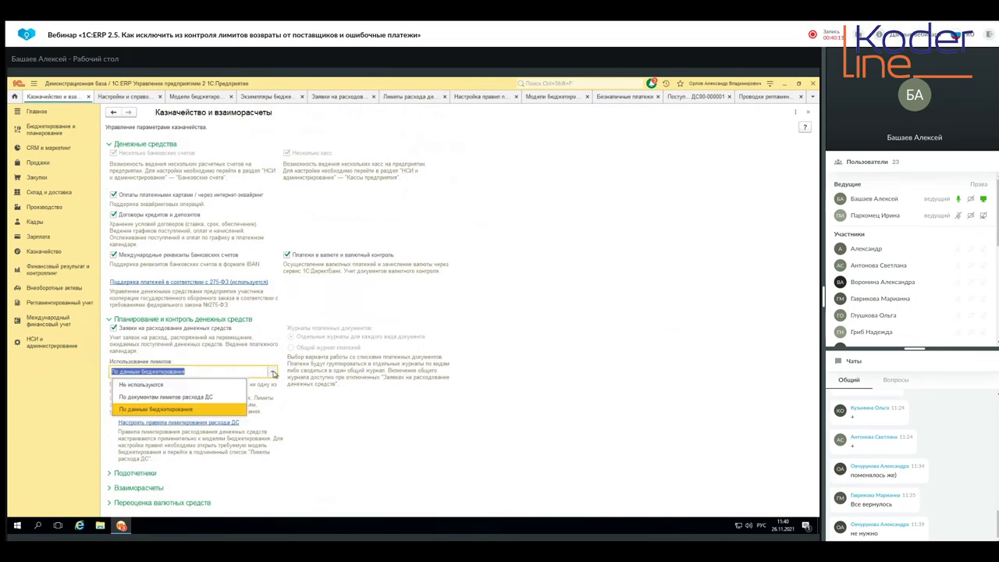
click(141, 400)
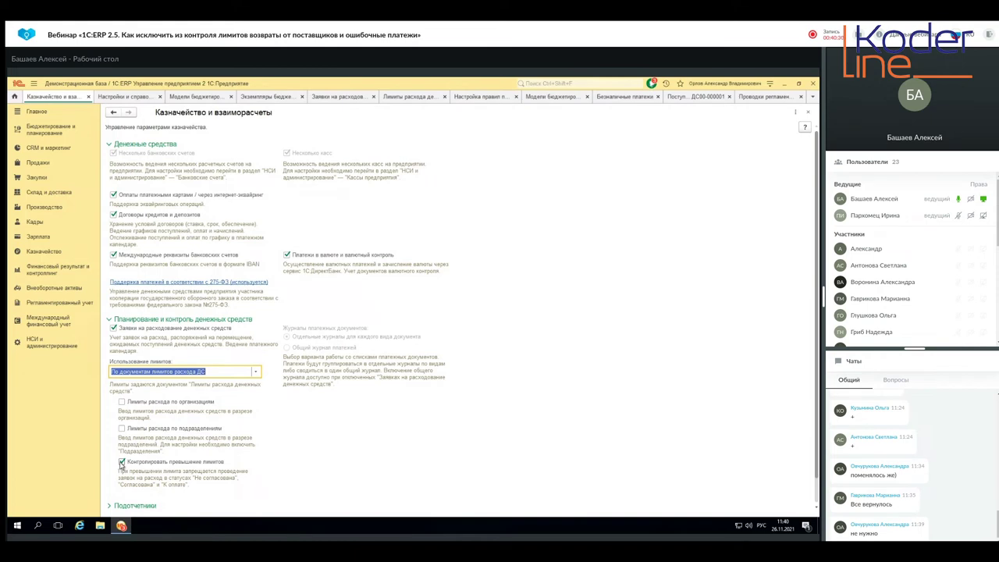
click(36, 251)
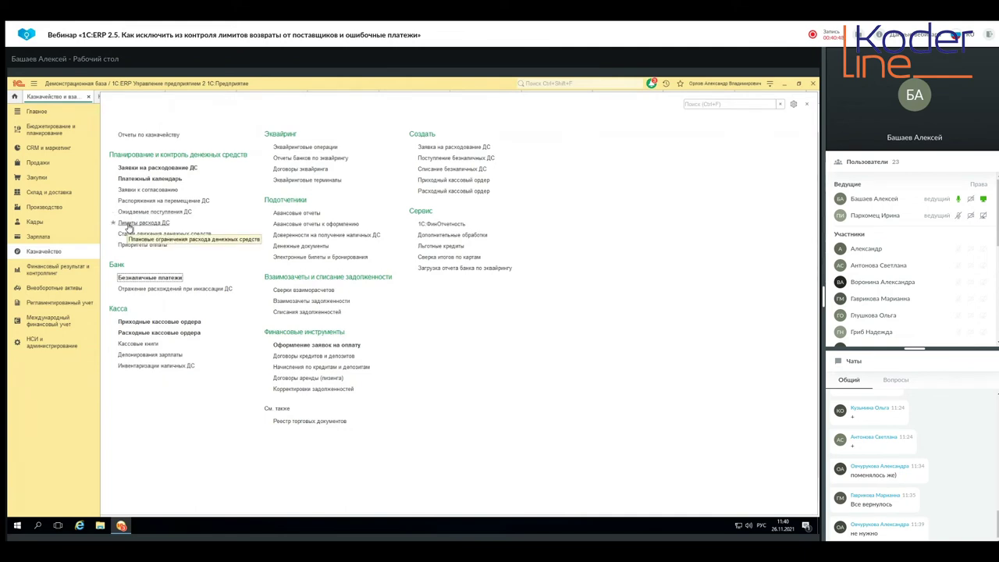
Step: Set limit usage back to По данным бюджетирования in the treasury settings and compare the commands in the Казначейство section
click(31, 345)
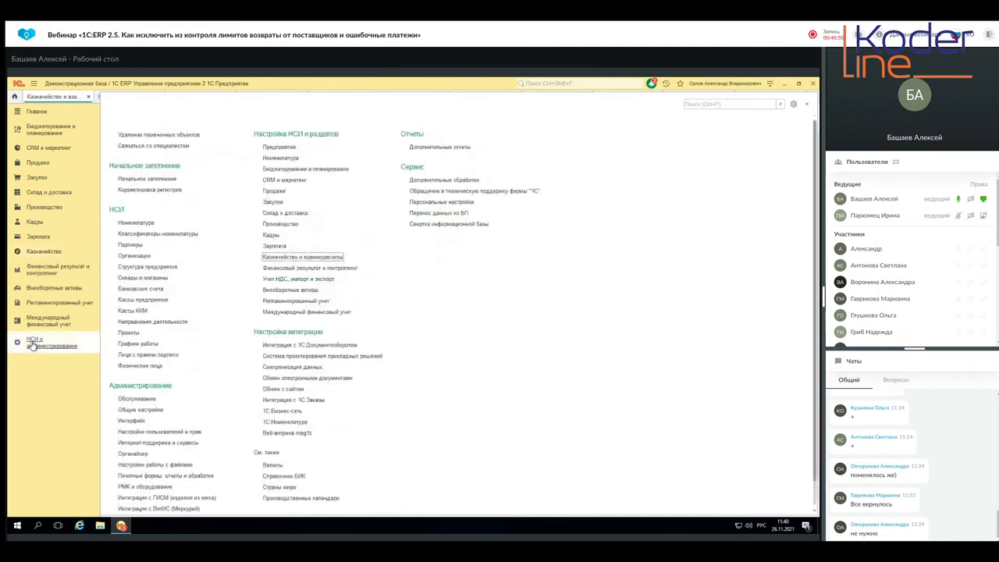
click(311, 259)
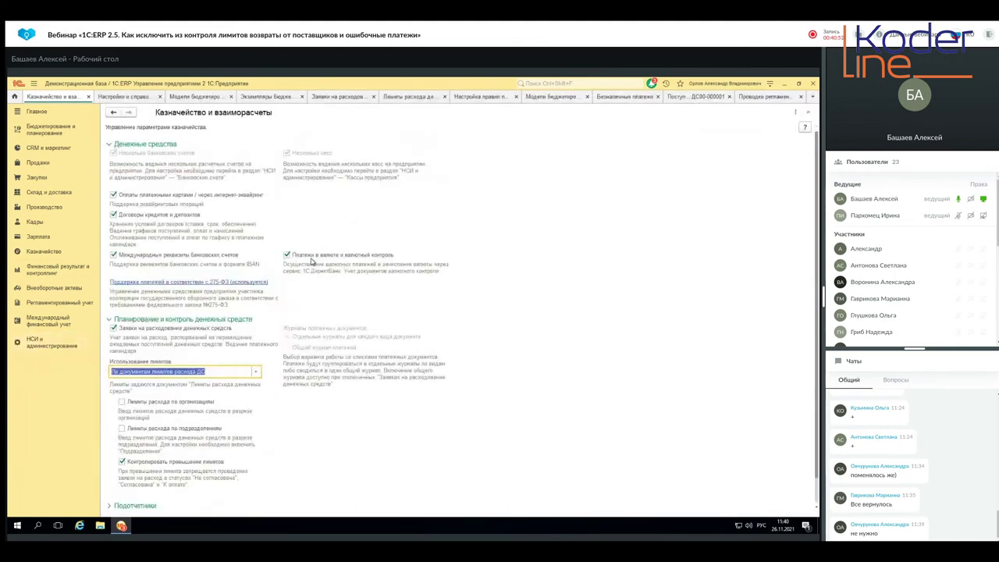
click(257, 372)
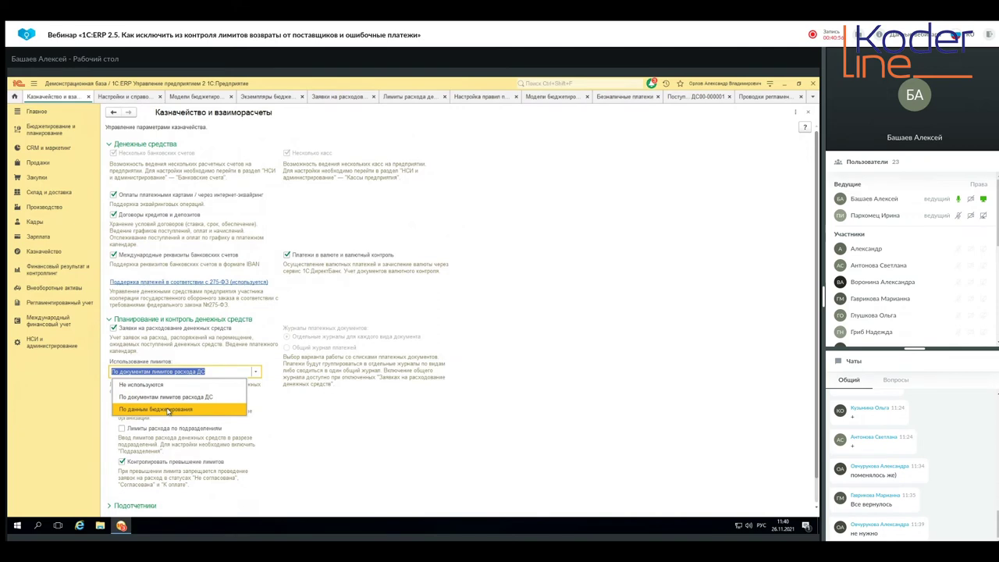
click(167, 410)
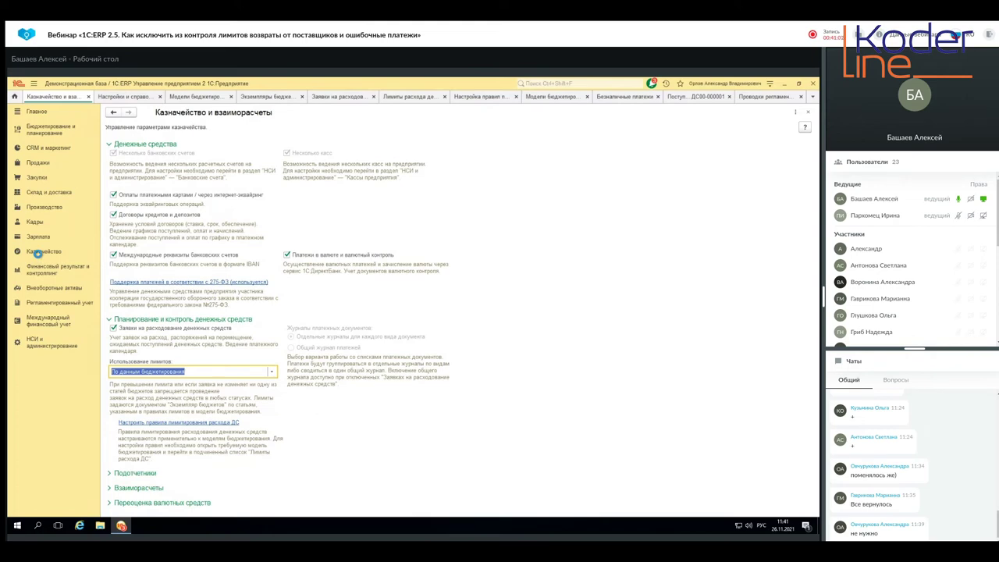
click(39, 252)
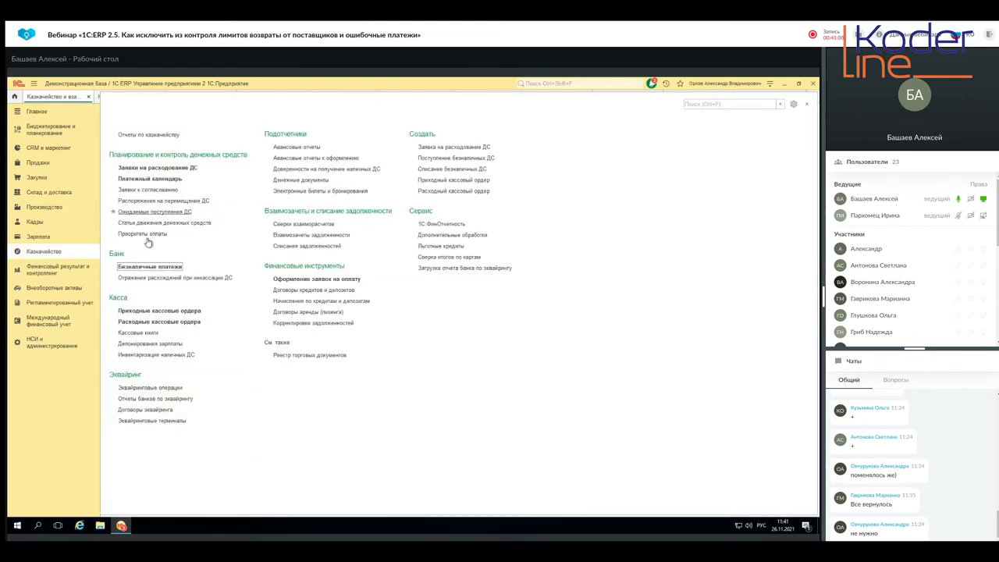
Step: Switch limit usage in the Казначейство и взаиморасчеты settings to По документам лимитов расхода ДС
click(48, 346)
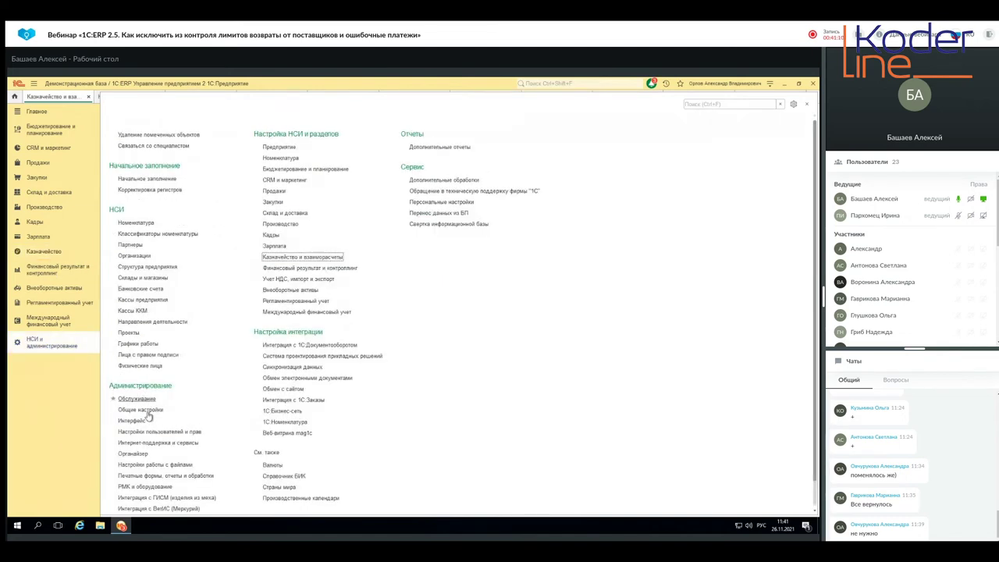
click(282, 263)
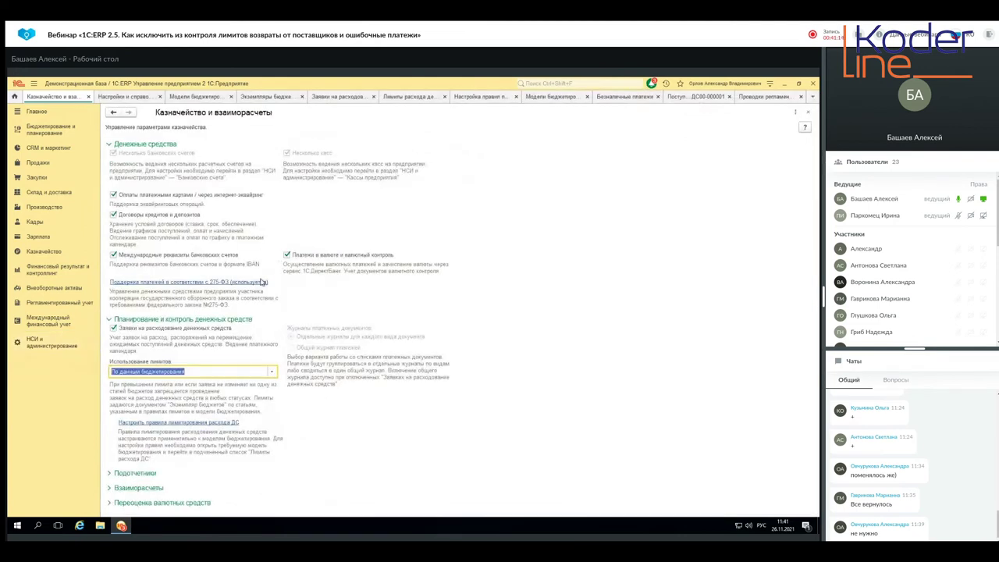
click(271, 372)
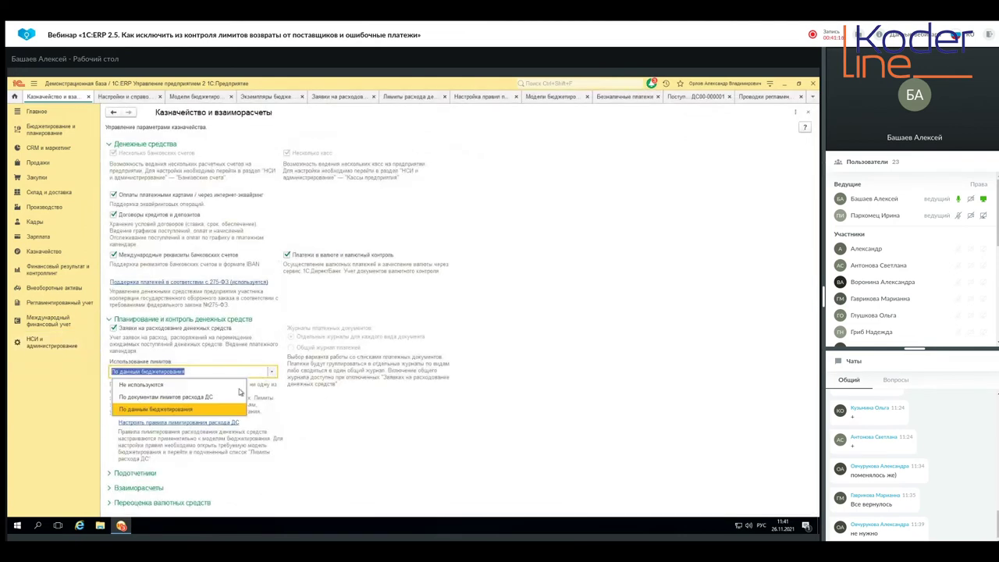
click(155, 399)
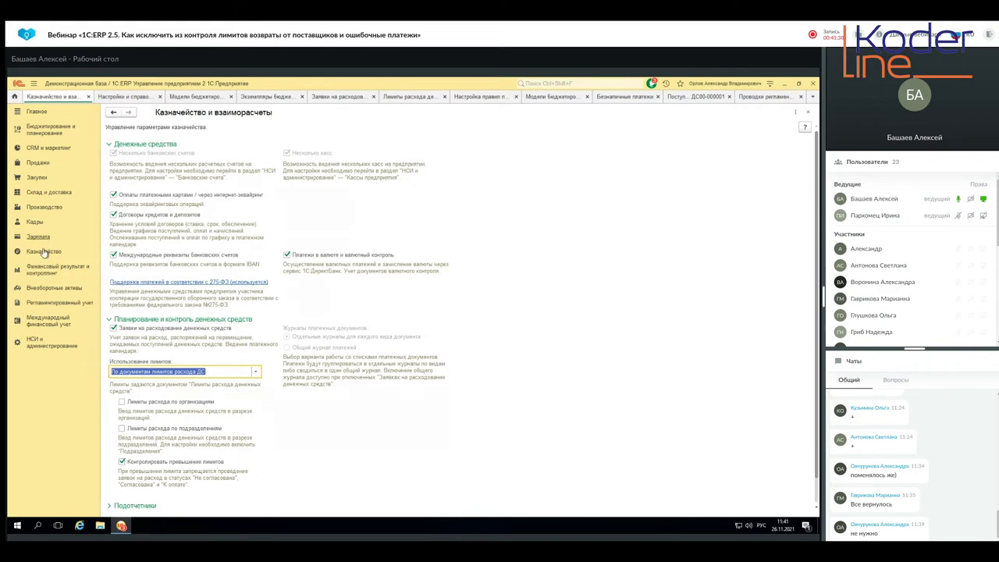
Step: Open the November 2021 document from the Лимиты расхода ДС list, review its limit line, and post and close it
click(44, 252)
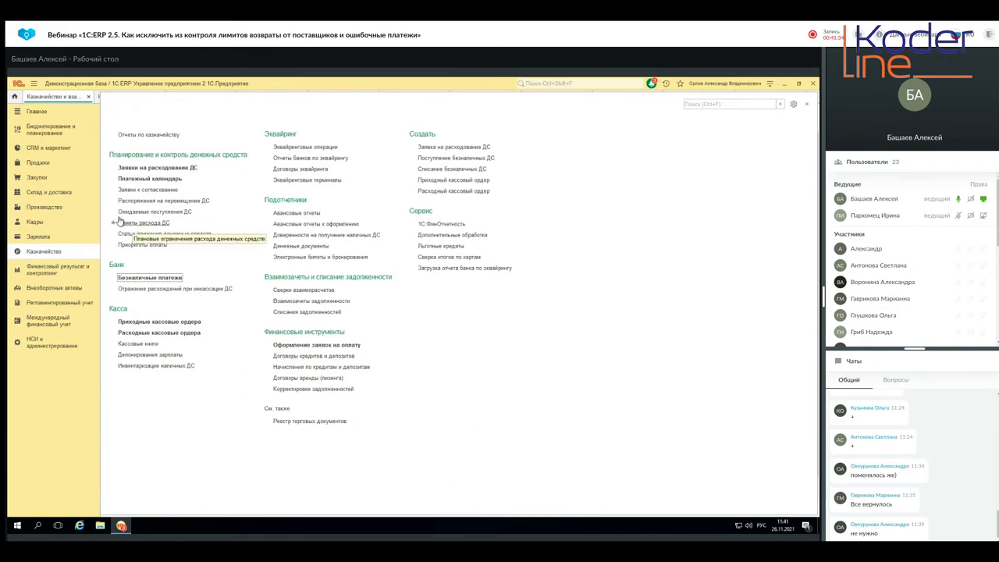
click(131, 222)
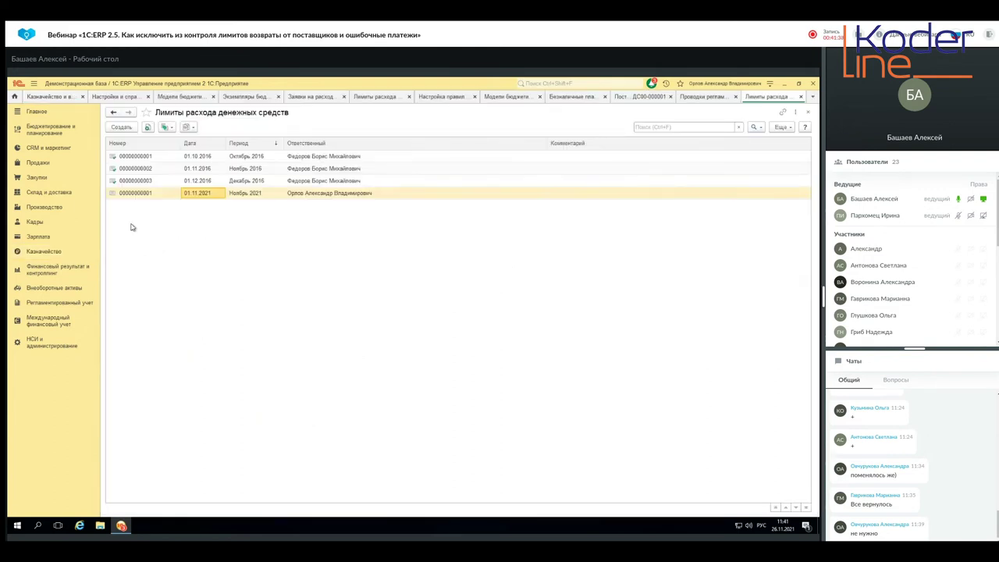
double_click(198, 195)
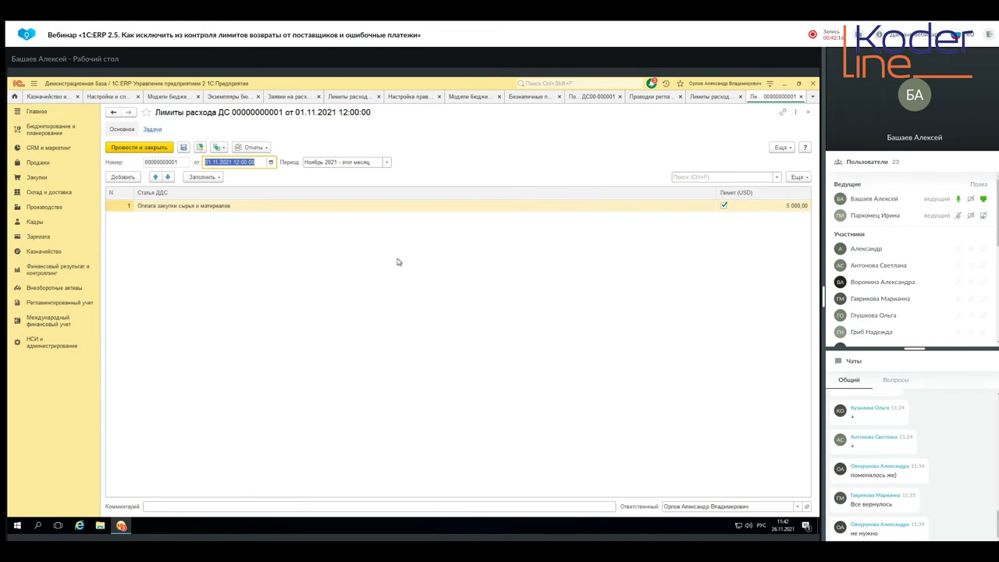
click(143, 148)
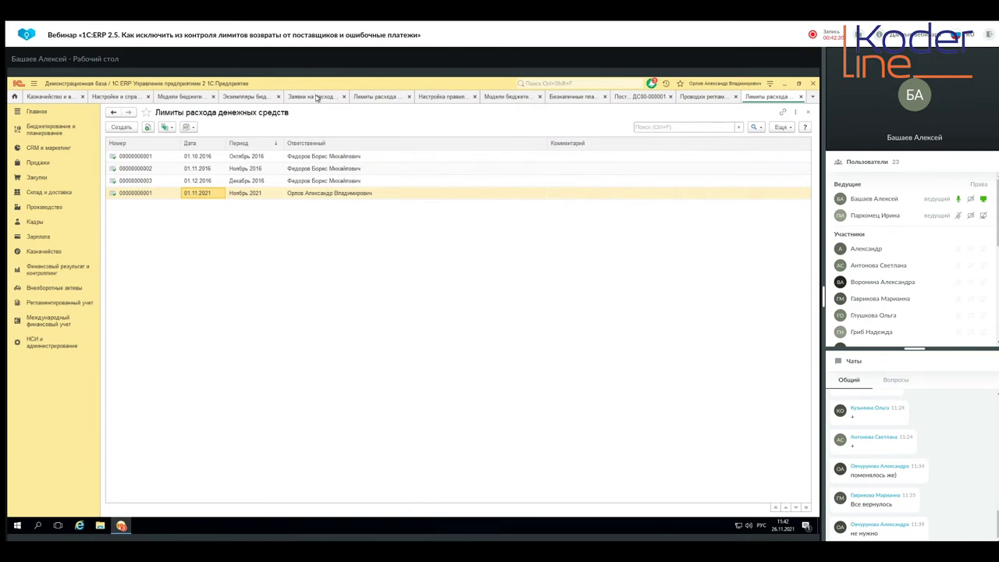
Step: Review the supplier payment requests in Заявки на расходование денежных средств, and return to the Лимиты расхода ДС list
click(317, 97)
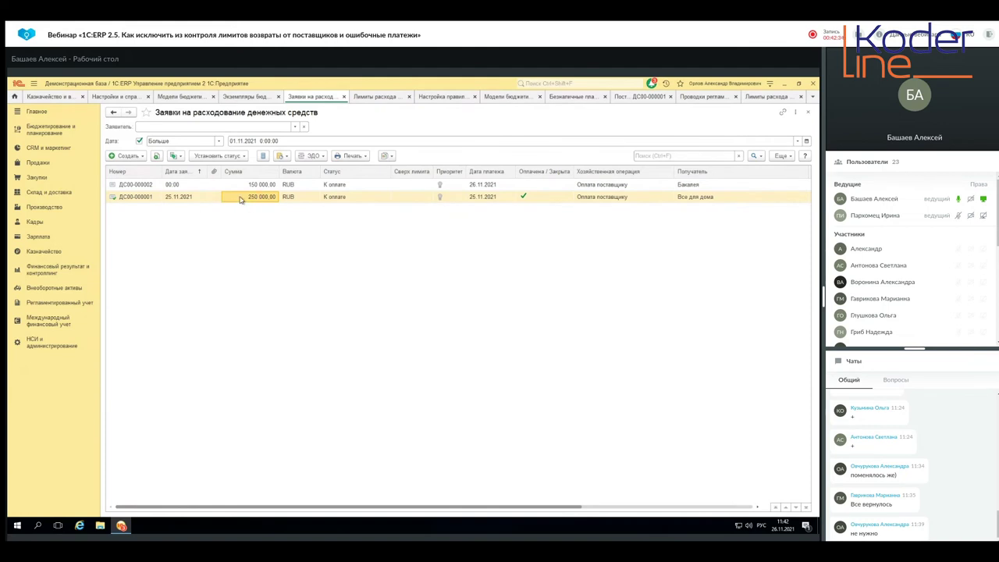
click(782, 155)
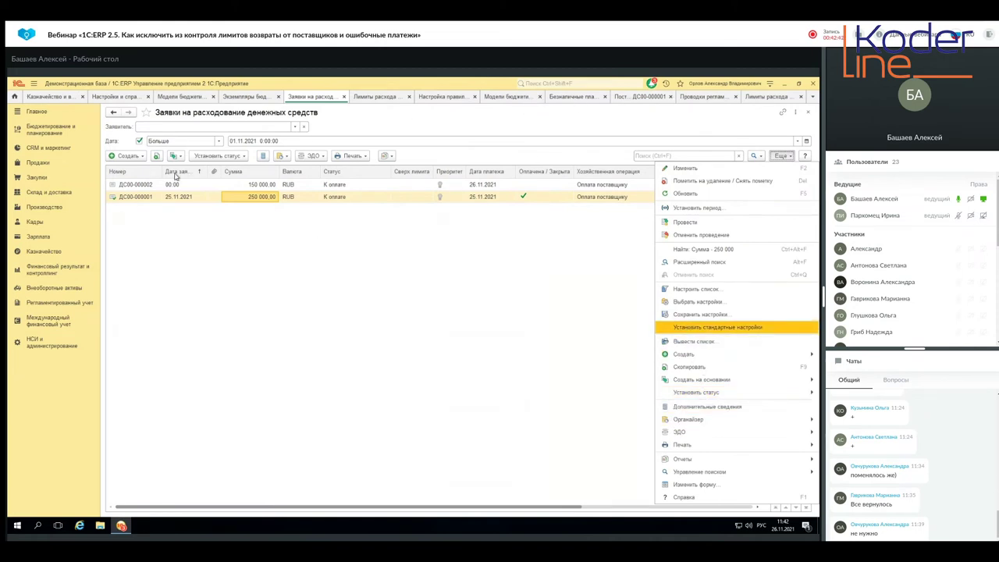
click(35, 252)
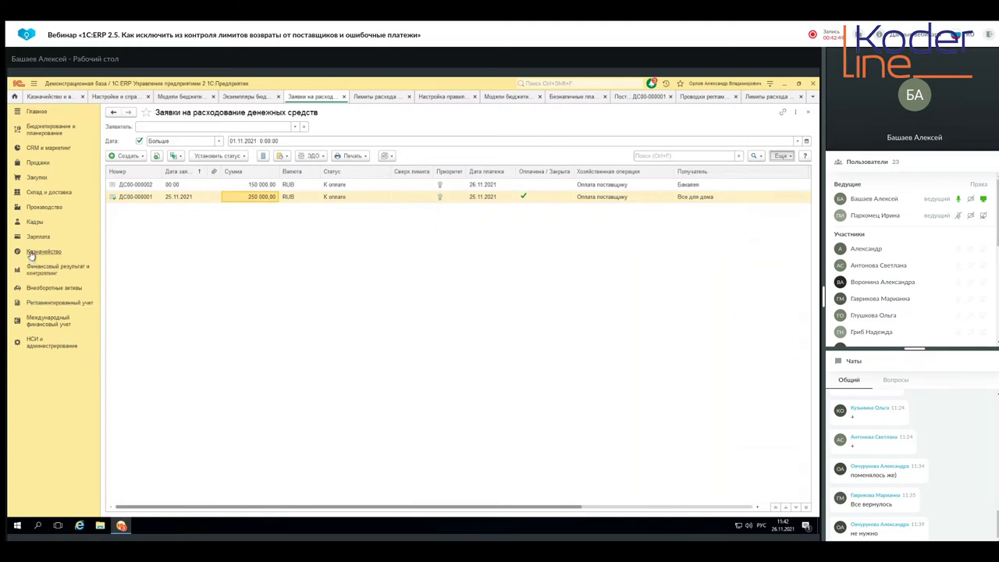
click(138, 224)
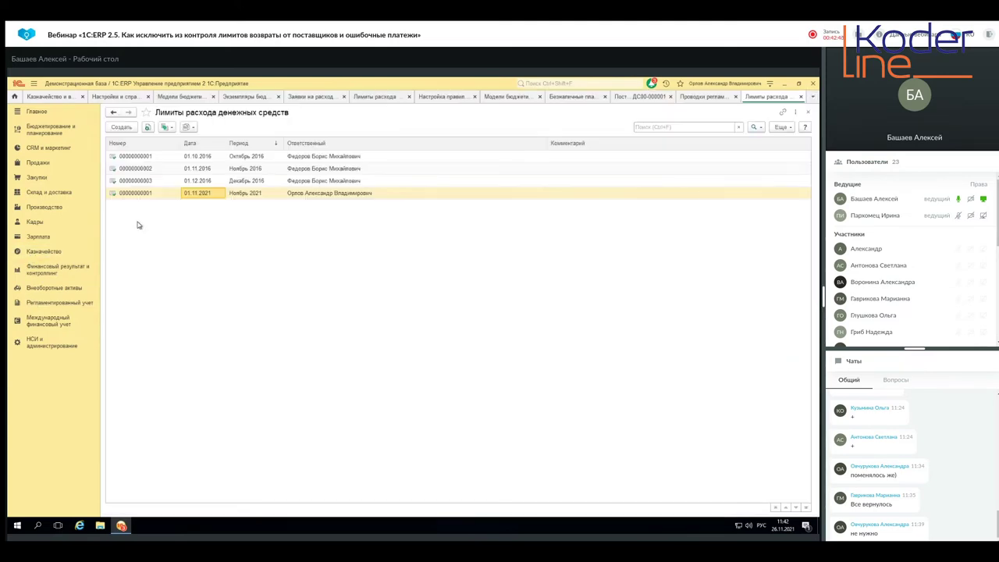
Step: Reopen the November 2021 cash expenditure limit document, check its date and limit line, and post and close it again
double_click(209, 193)
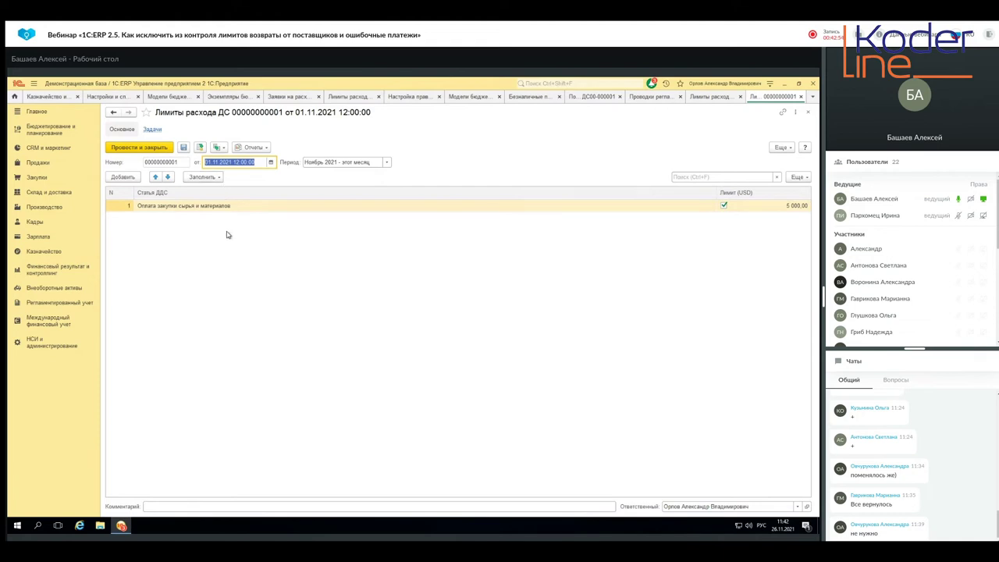
click(272, 163)
key(Escape)
click(137, 148)
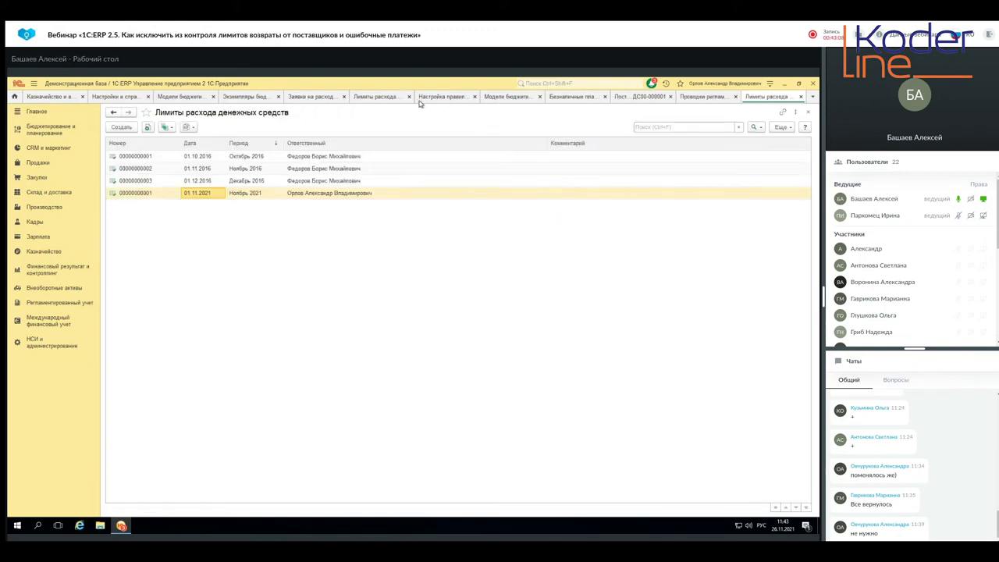
Step: Open the 25.11.2021 expenditure request for the supplier Все для дома and try to cancel its posting
click(313, 97)
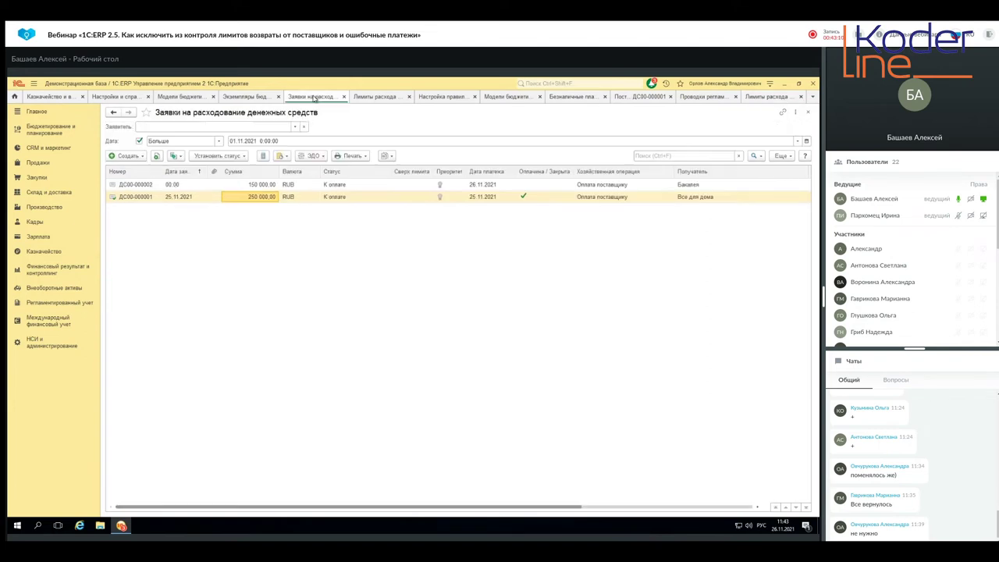
click(200, 200)
double_click(200, 201)
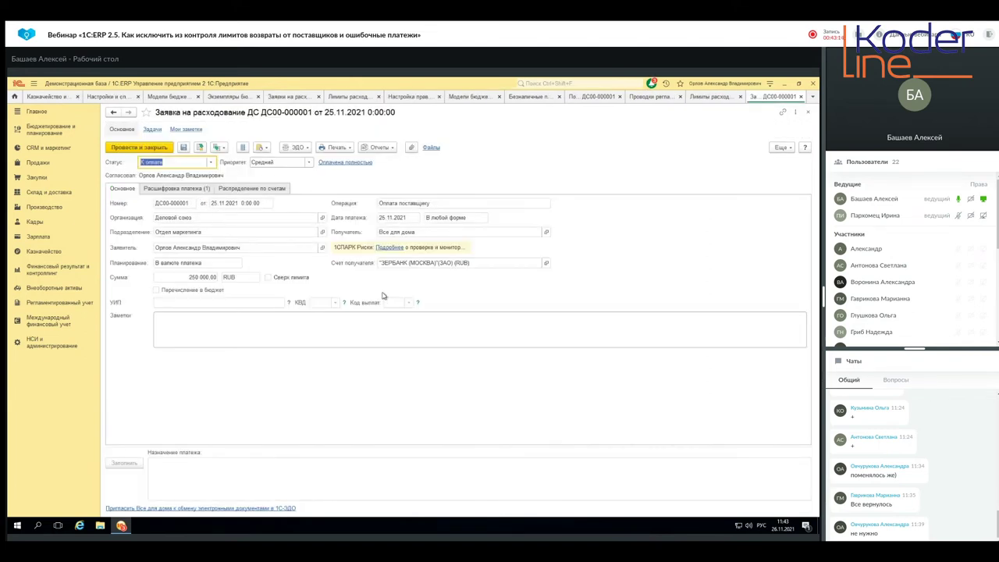
click(790, 150)
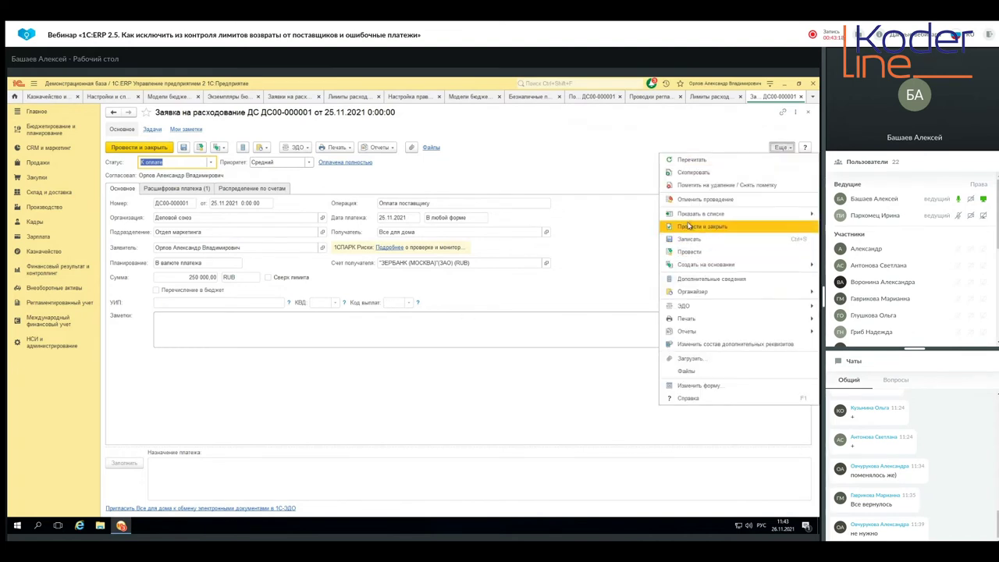
click(686, 201)
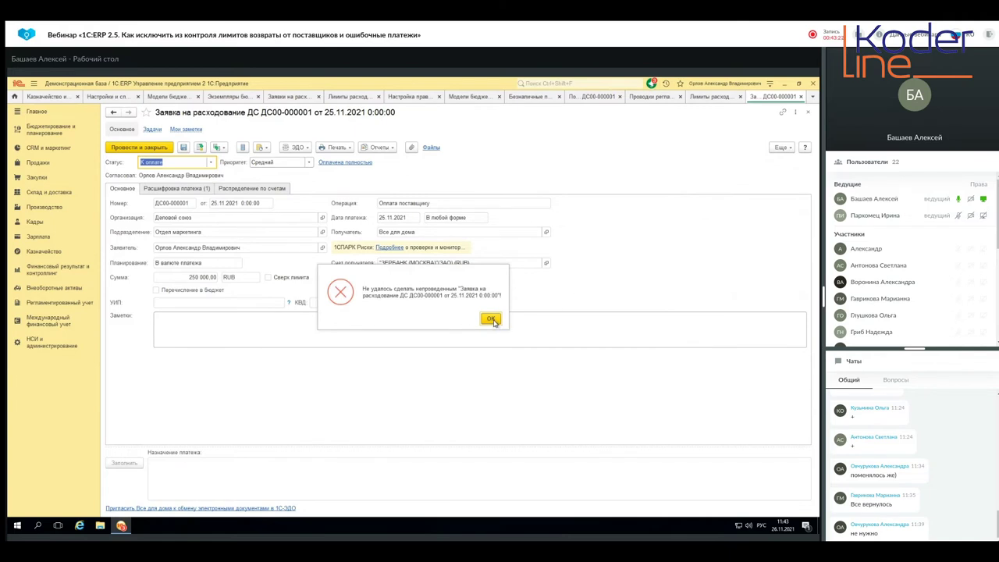
click(492, 320)
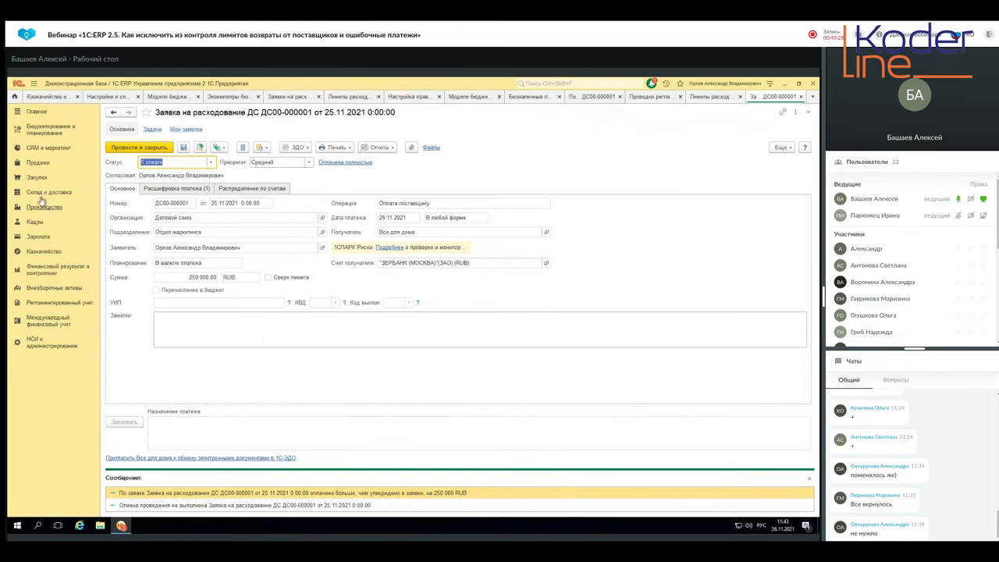
Step: Cancel the posting of both Все для дома payments, dated 25.11.2021 and 26.11.2021, in the Безналичные платежи list
click(42, 254)
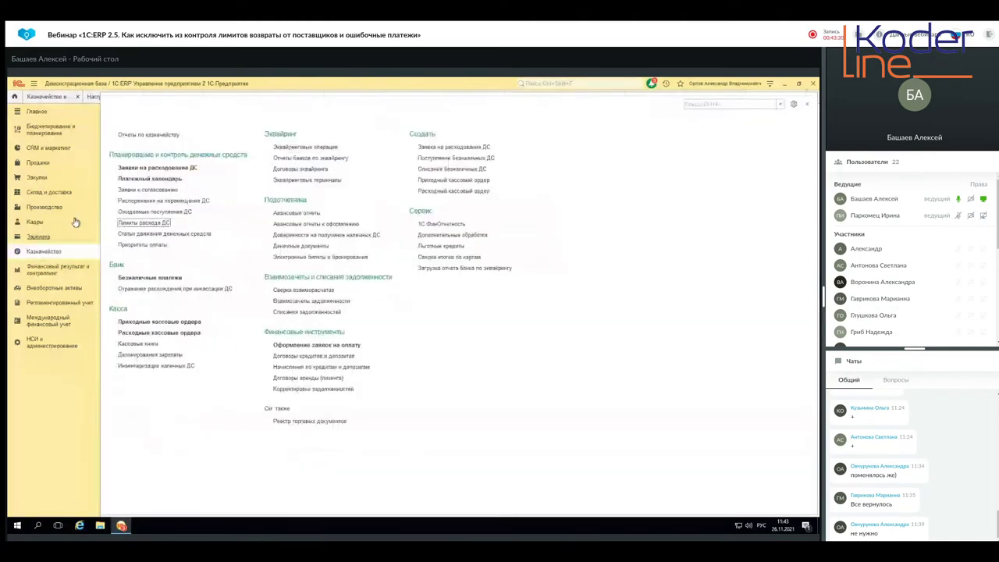
click(154, 280)
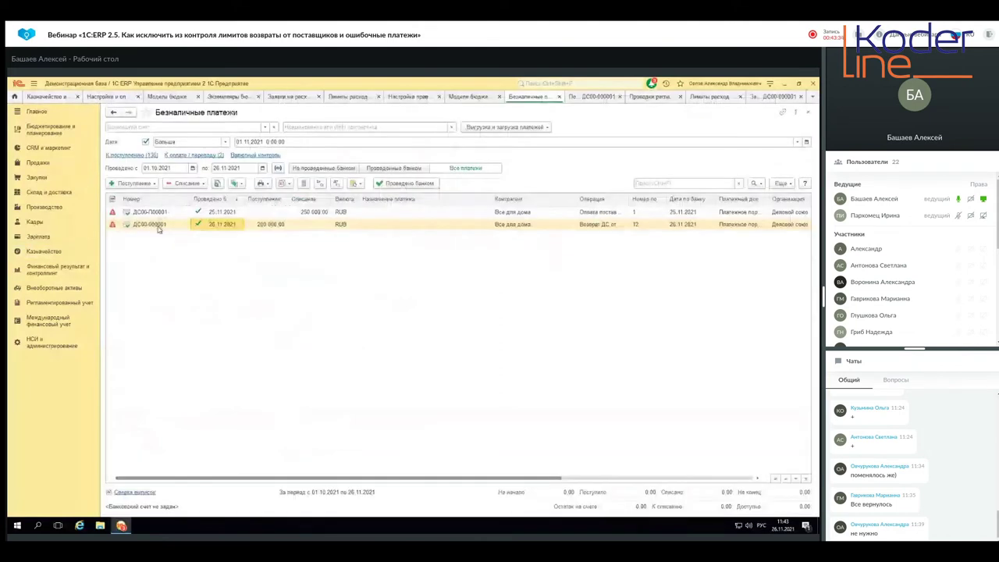
click(208, 213)
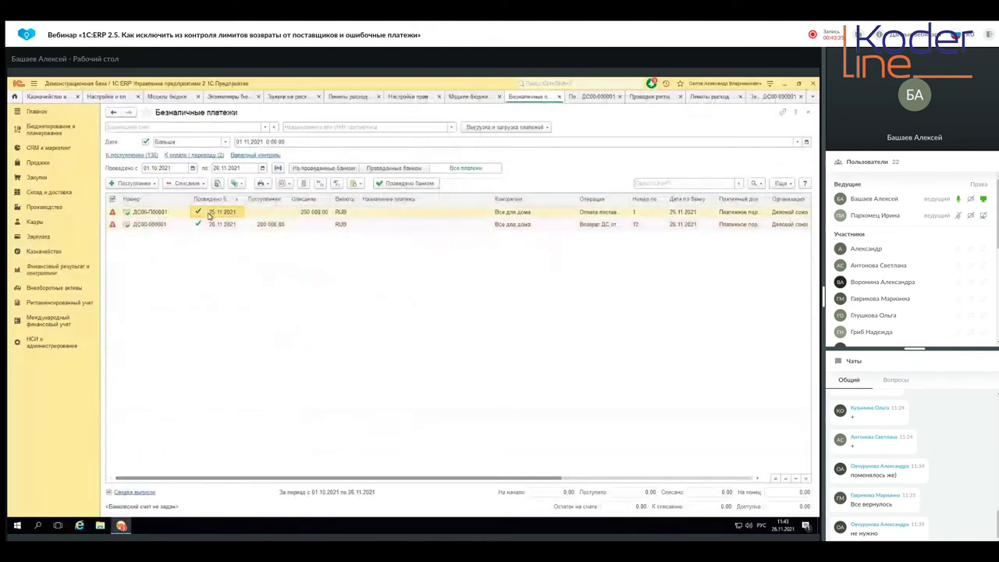
click(782, 184)
click(796, 274)
click(300, 227)
click(782, 183)
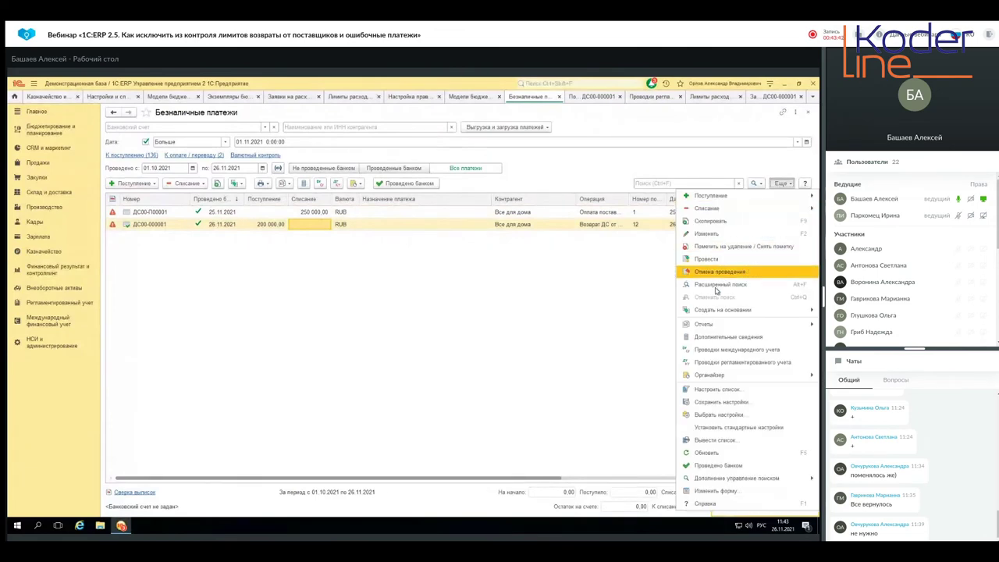
click(702, 274)
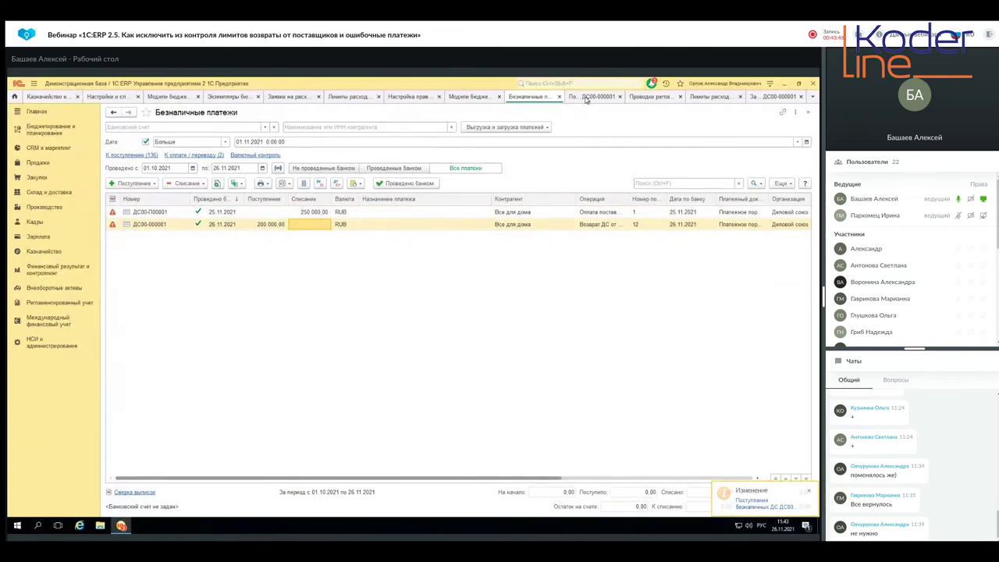
Step: Return to the open 25.11.2021 expenditure request and cancel its posting
click(761, 96)
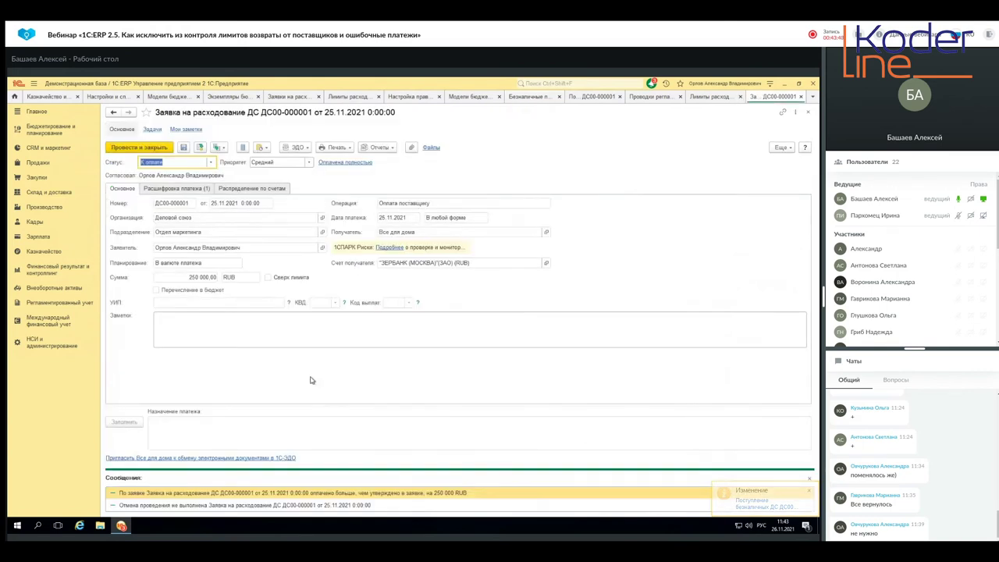
click(789, 150)
click(686, 202)
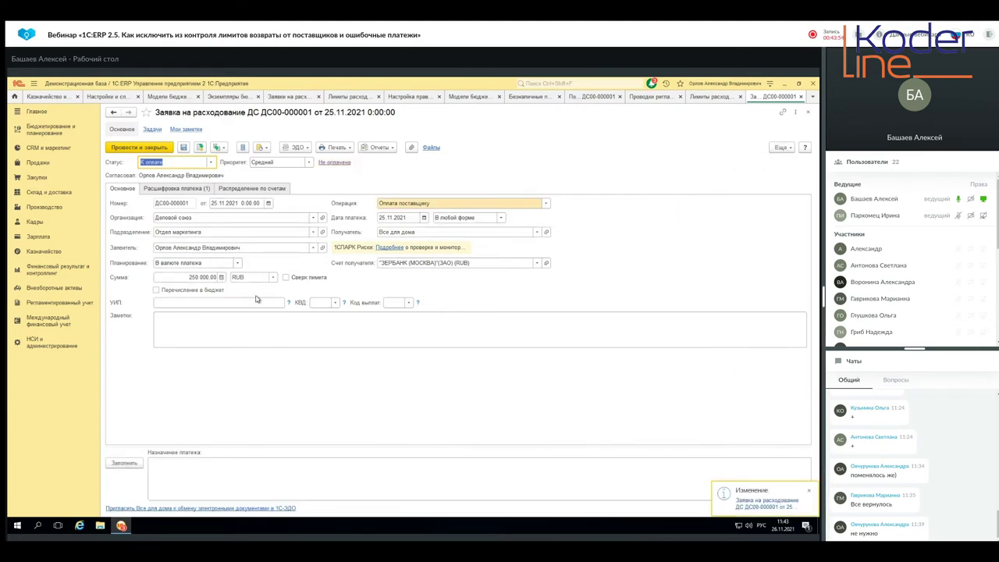
Step: Set the expenditure request's amount to 350 000 RUB and post it
click(186, 277)
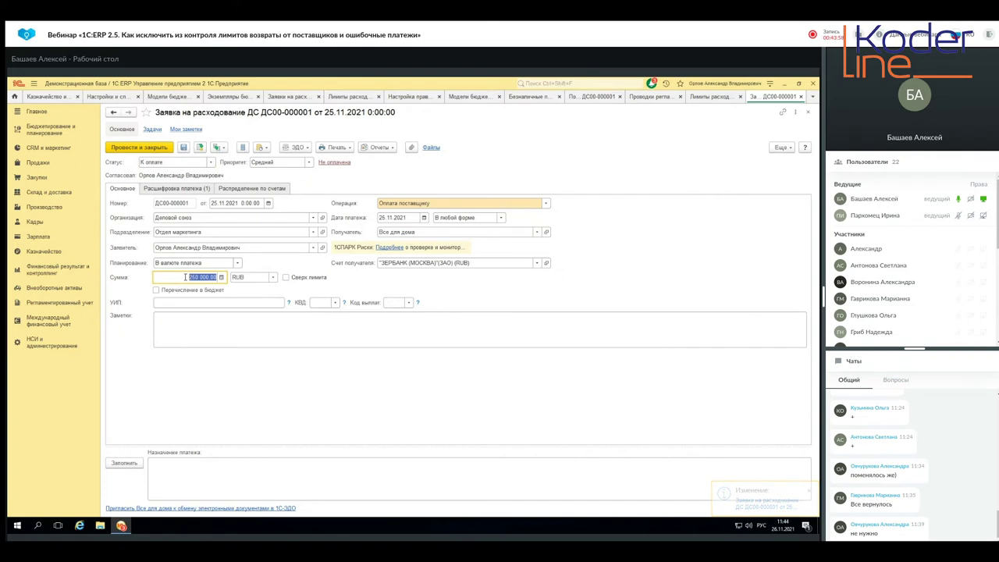
text(300)
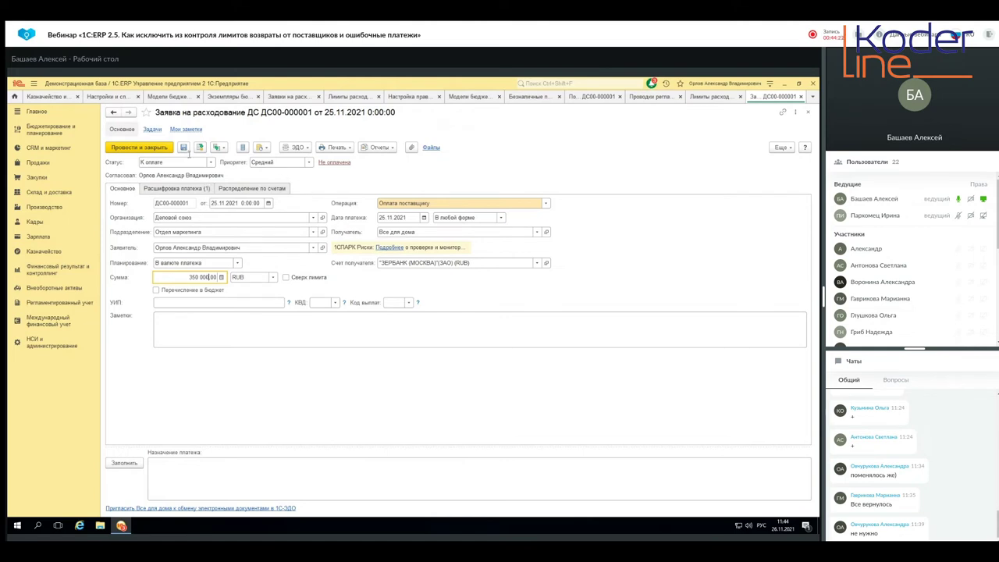
click(198, 146)
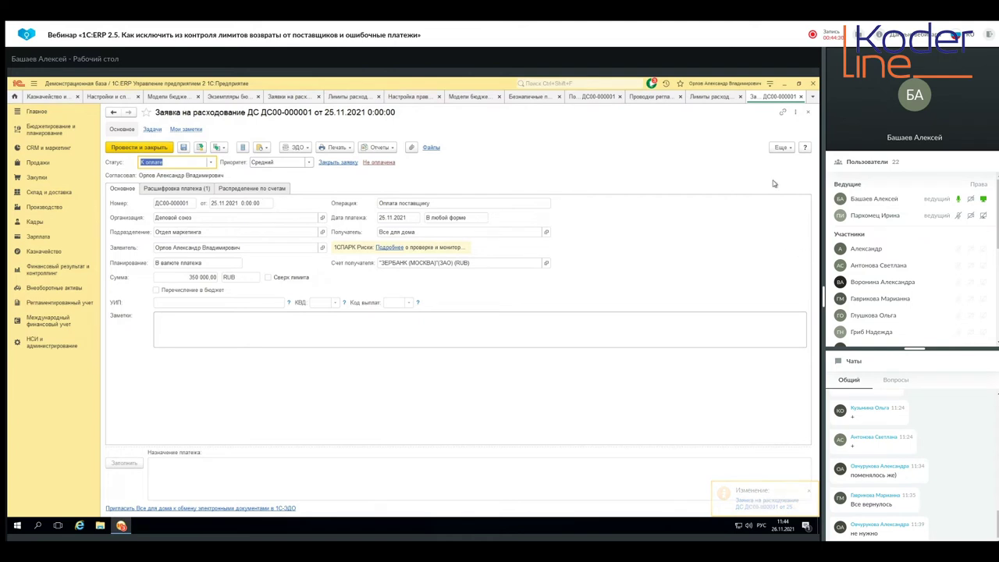
Step: Cancel the request's posting, set its amount to 380 000 RUB, and try to post it
click(785, 148)
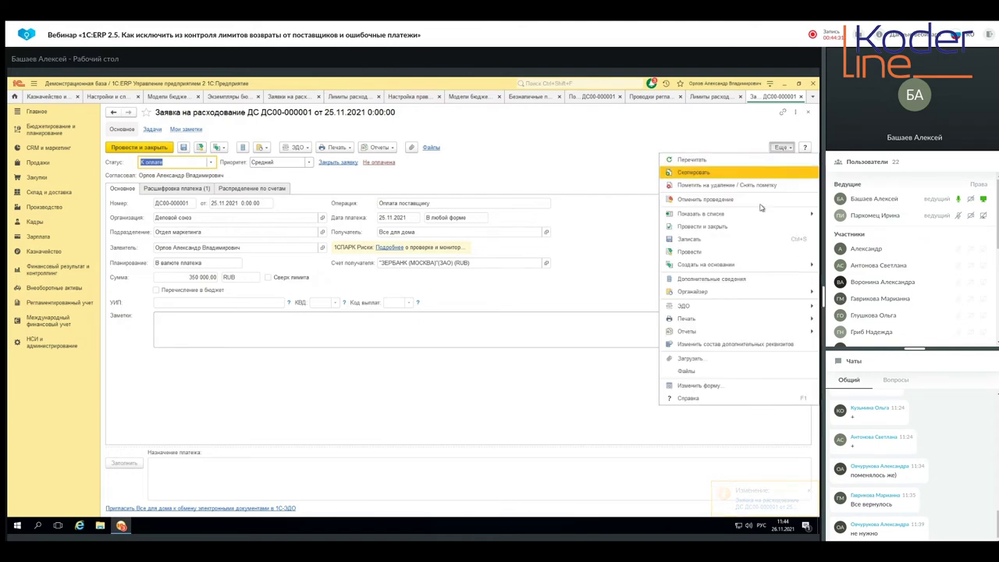
click(688, 200)
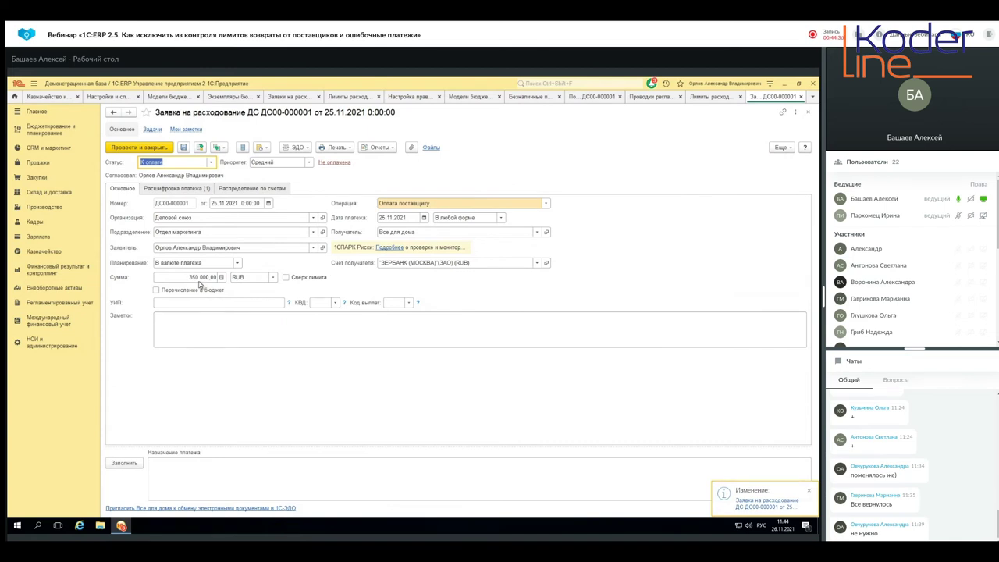
click(198, 277)
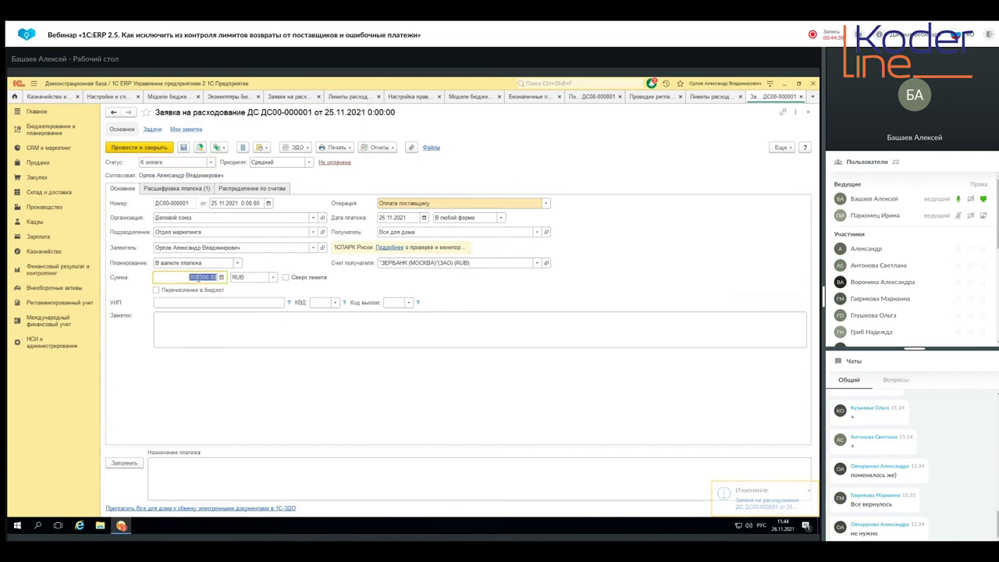
text(300)
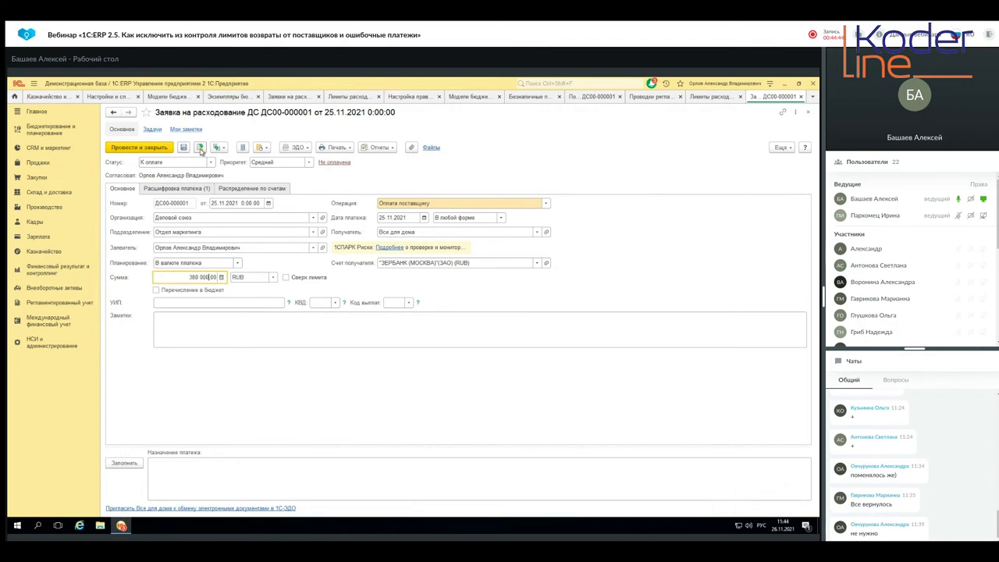
click(200, 147)
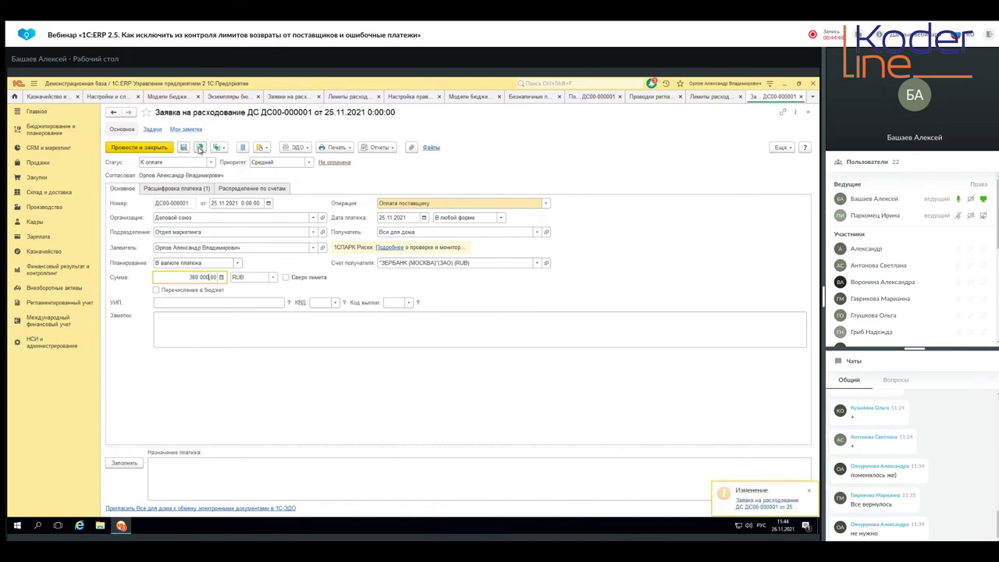
click(200, 147)
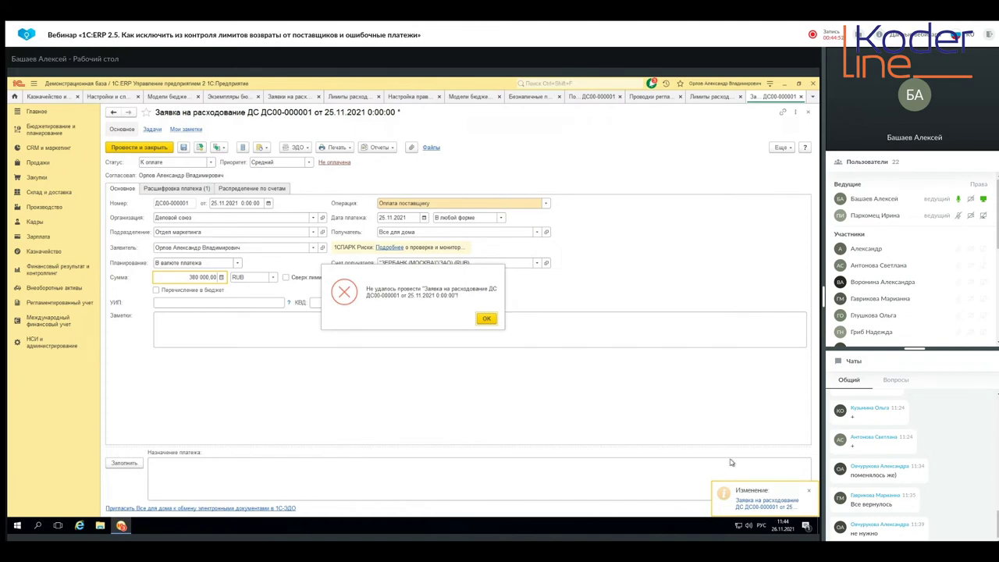
click(809, 491)
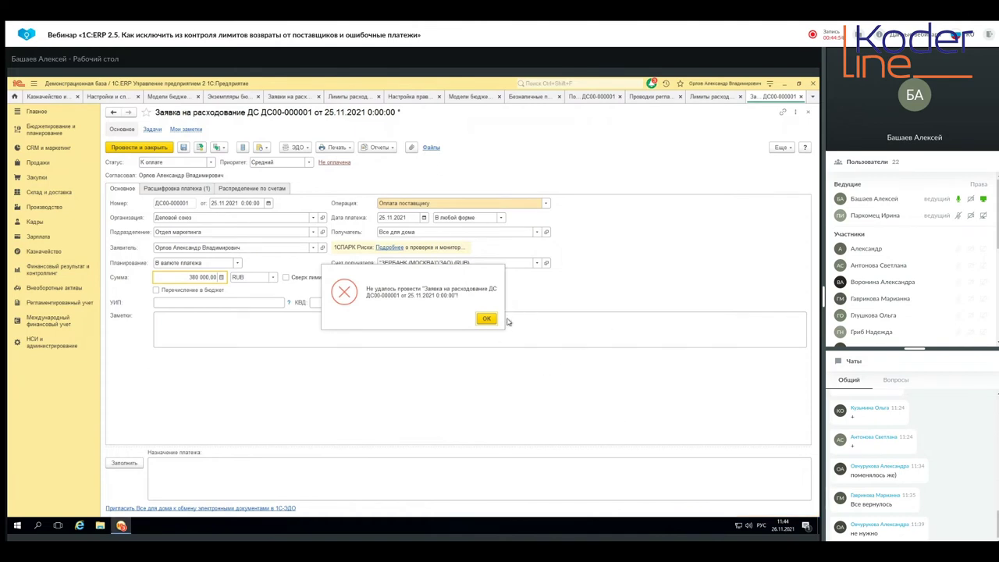
click(487, 320)
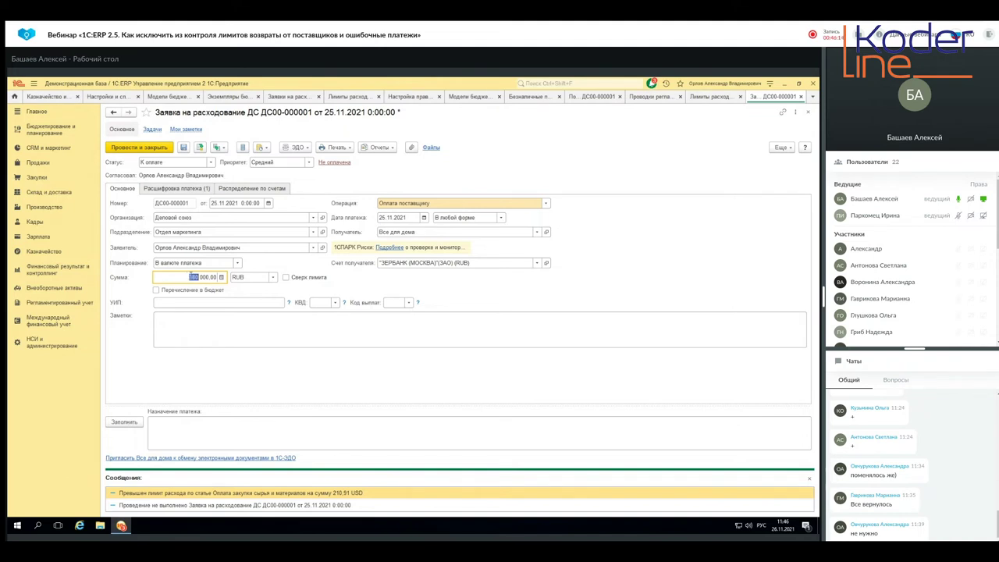
Step: Generate the Лимиты расхода ДС report from the expenditure request, and try to post the request again
click(383, 149)
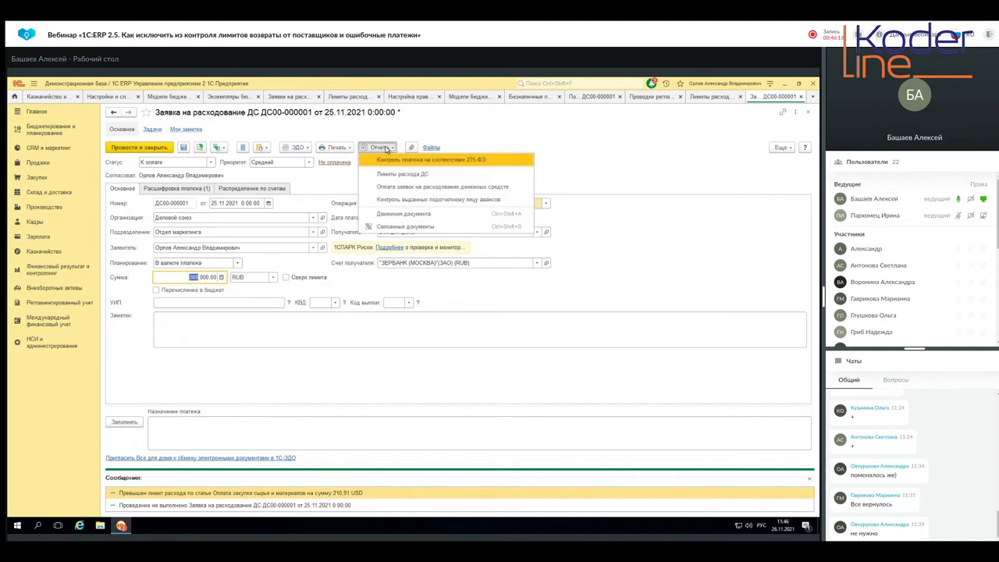
click(381, 177)
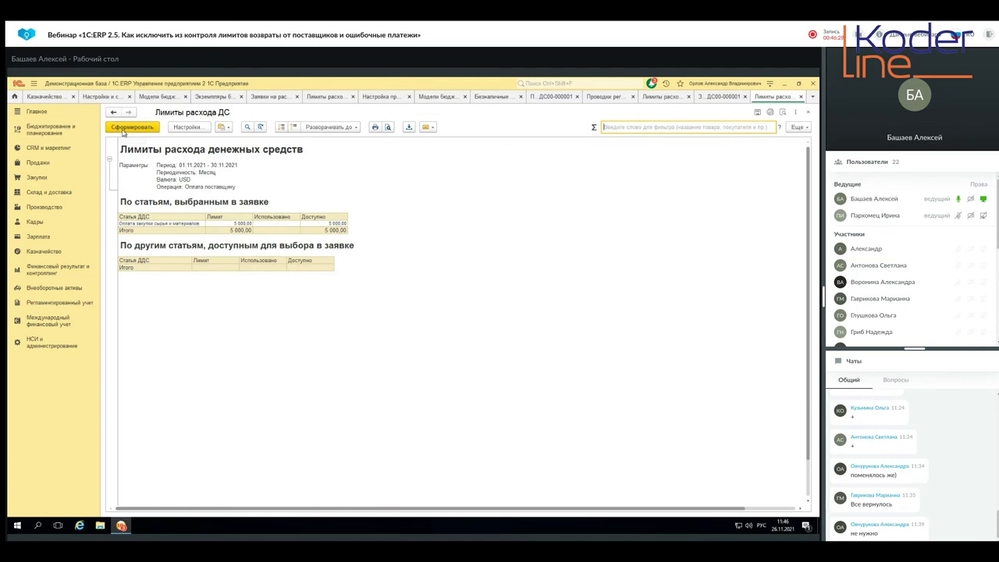
click(122, 131)
click(709, 98)
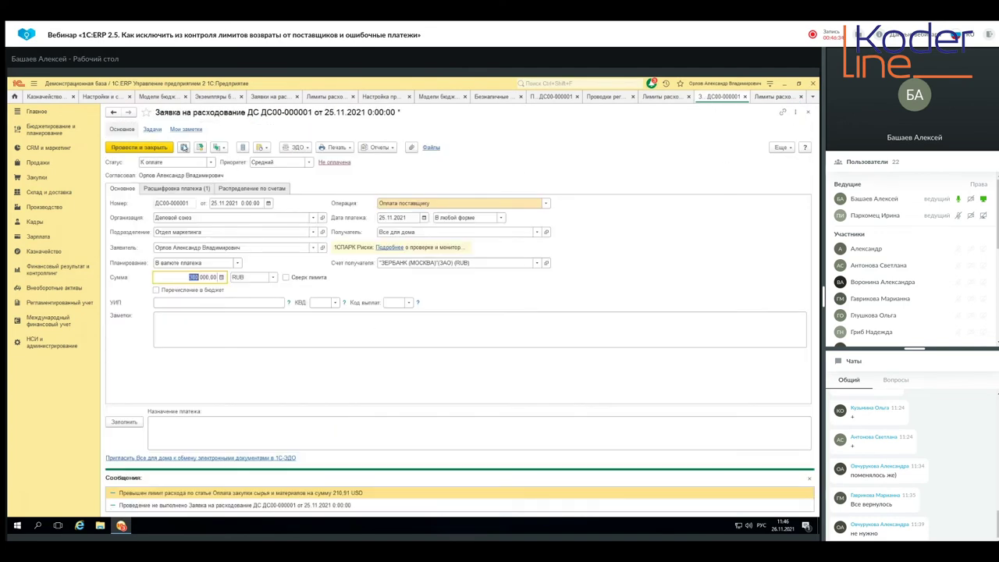
click(200, 147)
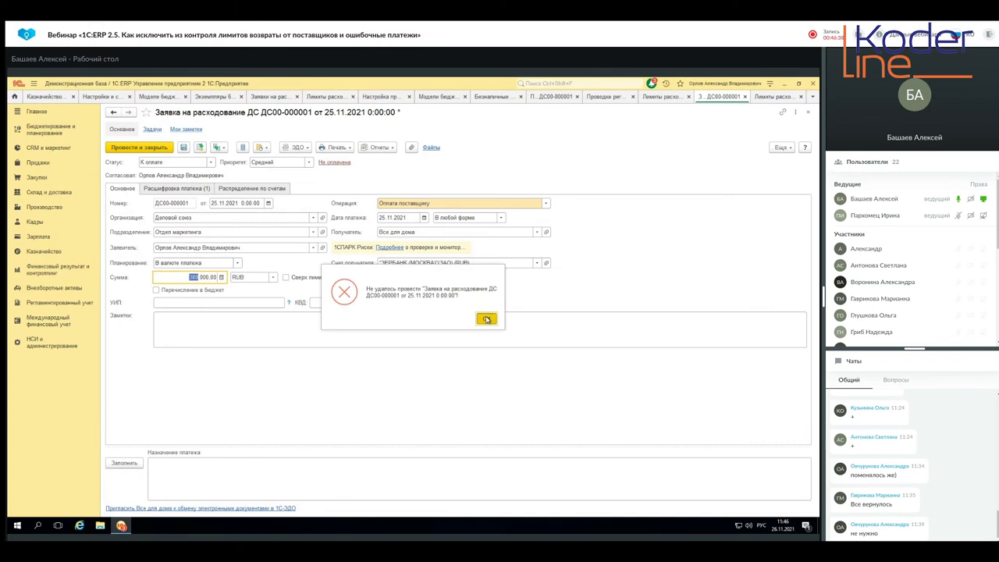
click(487, 319)
Step: Change the expenditure request's amount back to 350 000 RUB and post the document
click(197, 277)
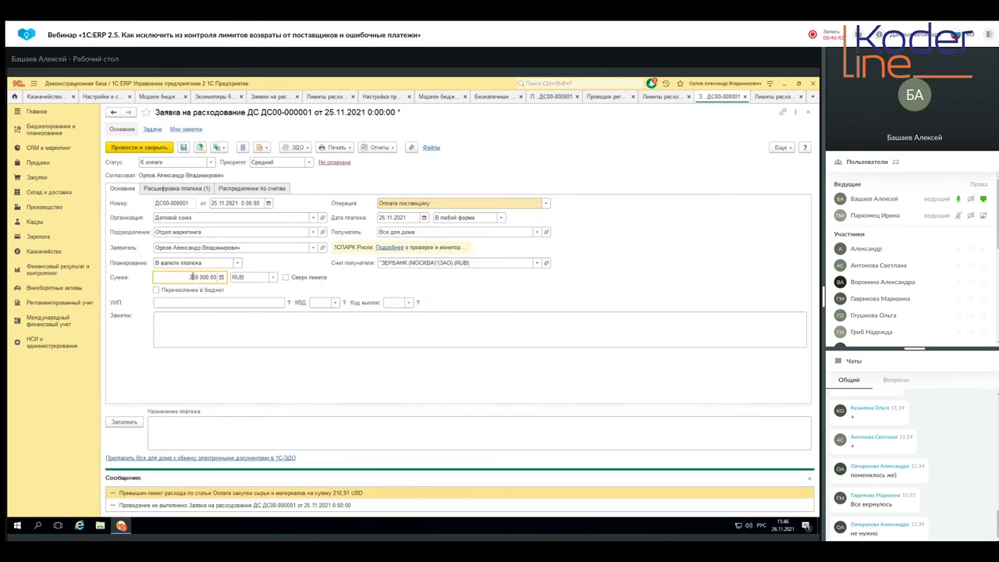
double_click(195, 277)
key(Tab)
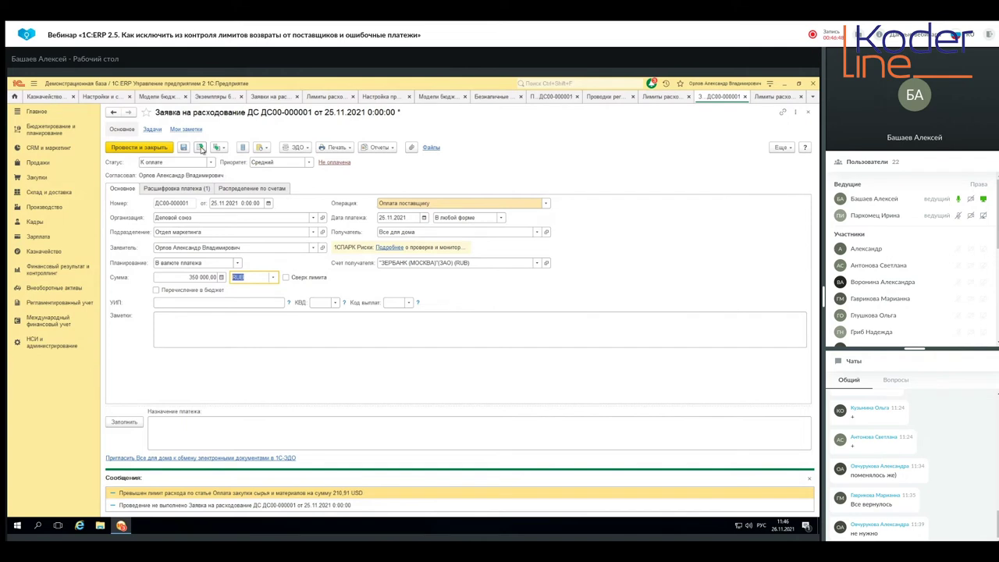
click(201, 147)
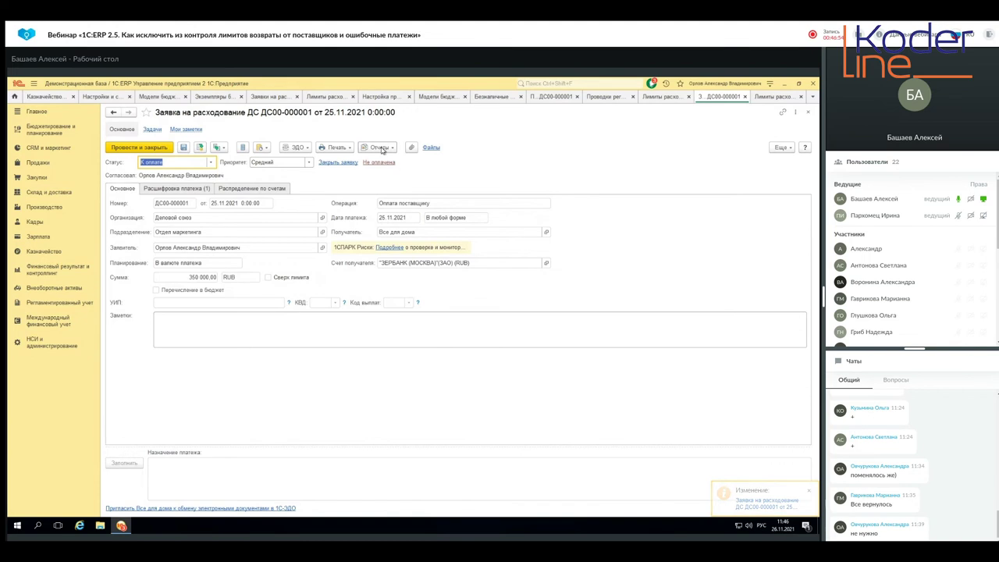
Step: Regenerate the open Лимиты расхода ДС report and examine the limit, used and available totals for the request's cash flow item
click(775, 98)
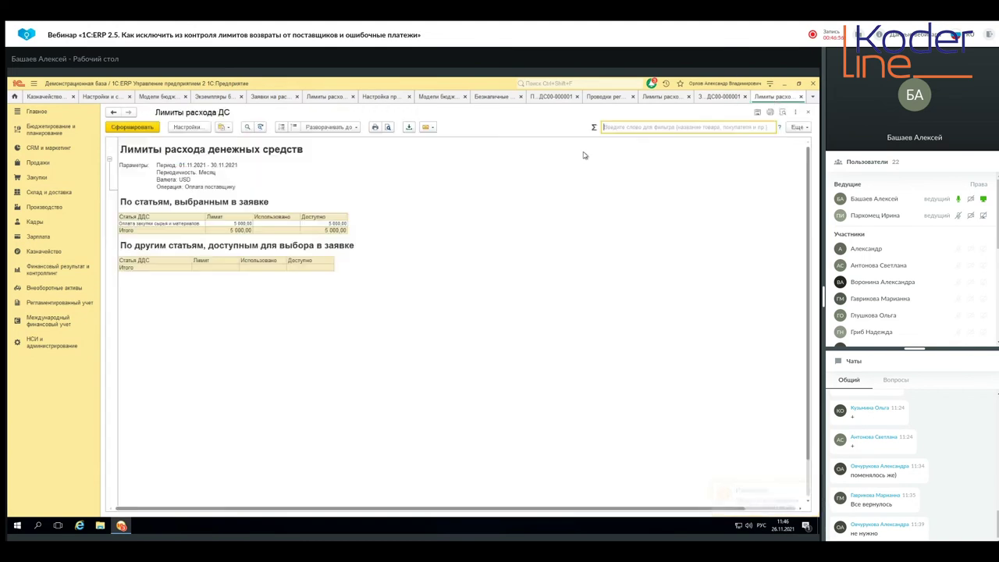
click(135, 128)
click(243, 229)
click(280, 230)
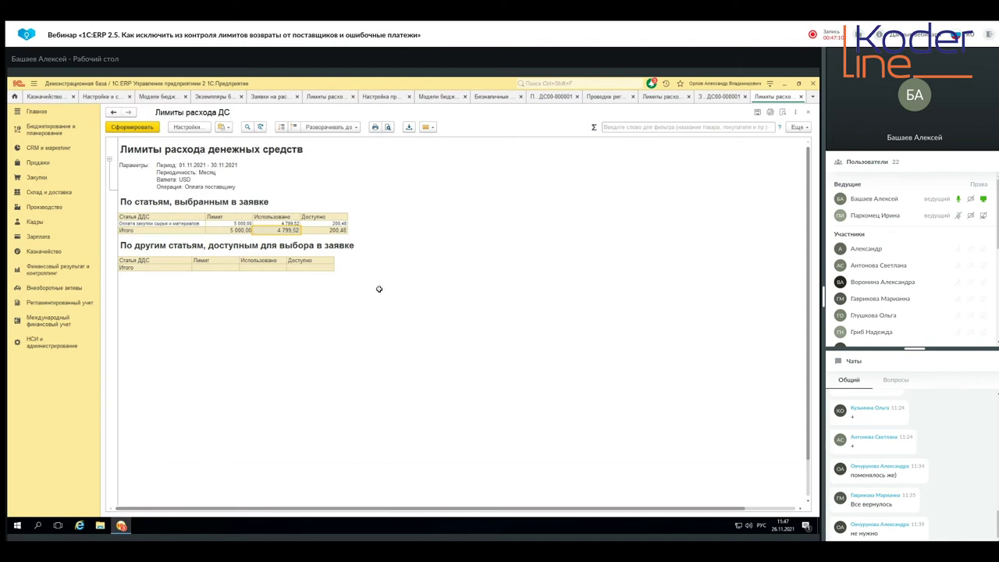
click(334, 229)
scroll(810, 490, down, 2)
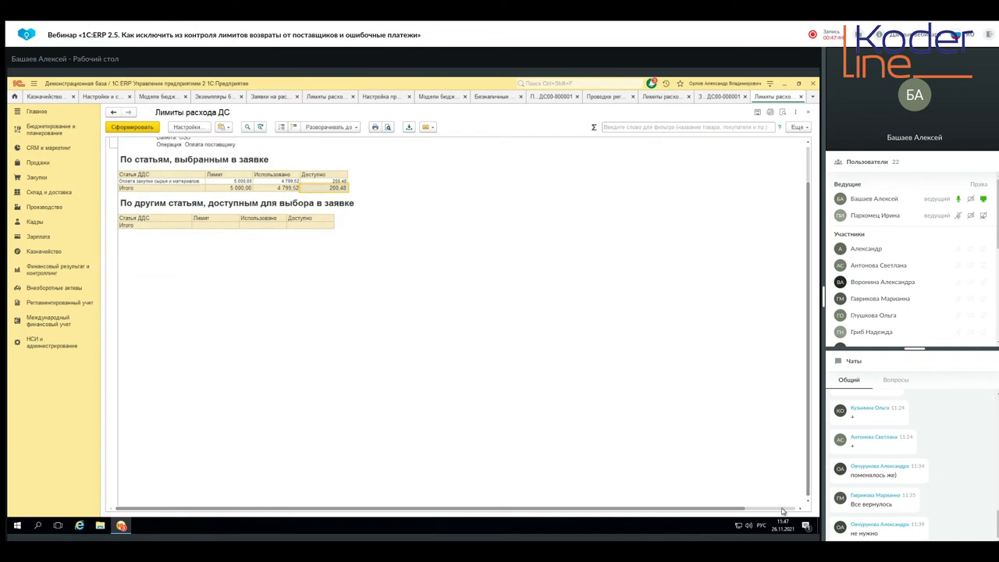
click(784, 510)
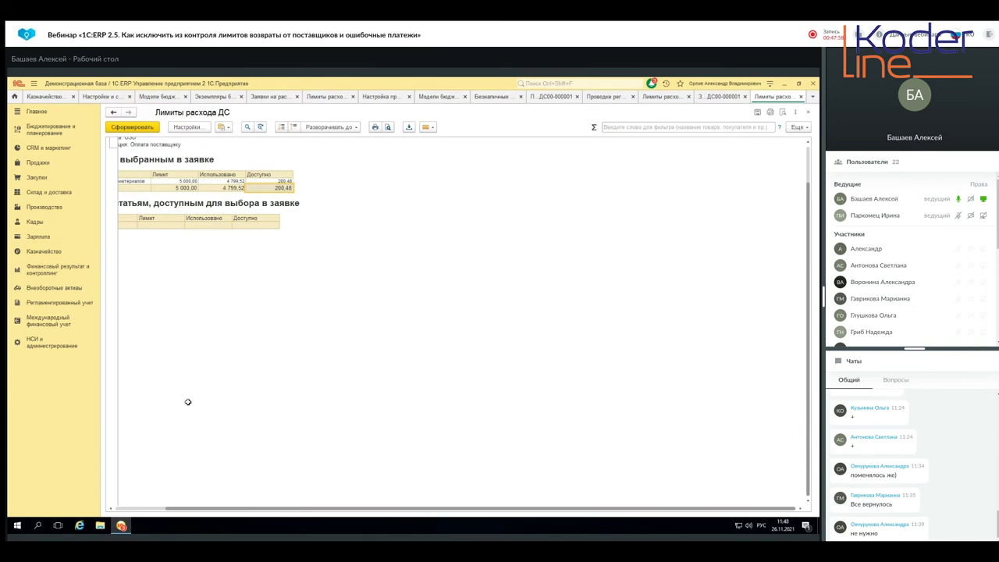
Step: Open the Казначейство и взаиморасчеты settings and review the available options for using limits without changing the selection
click(35, 350)
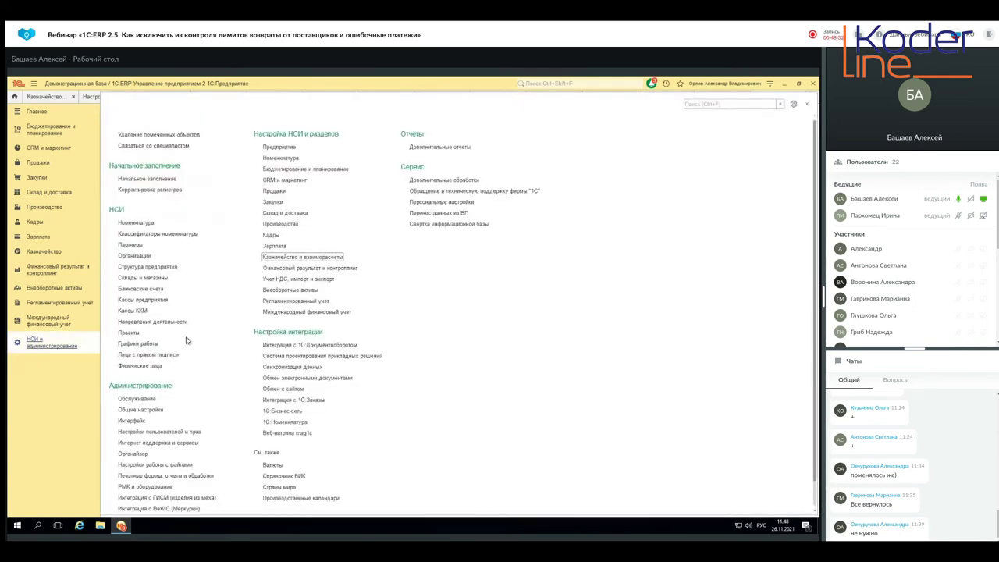
click(290, 258)
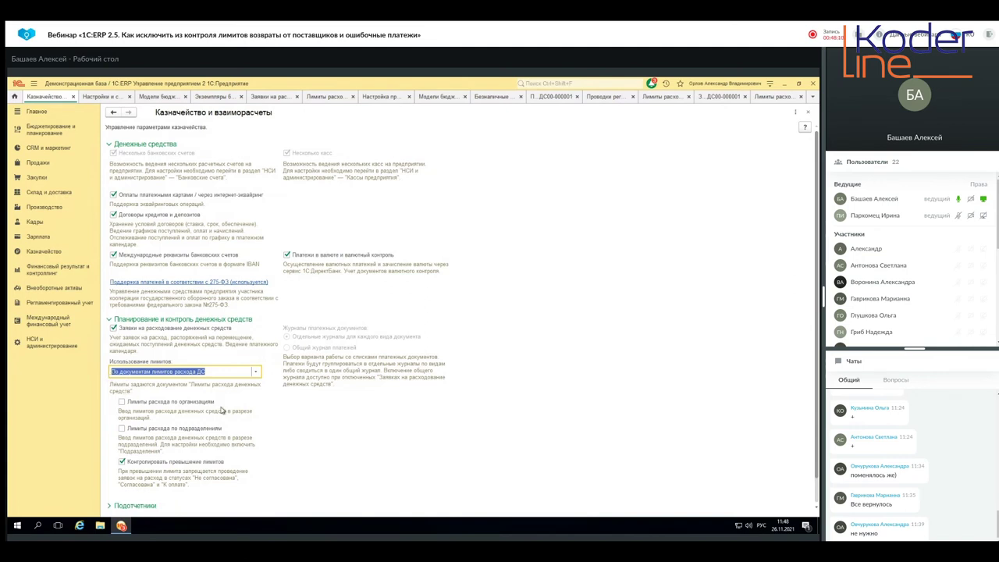
click(255, 372)
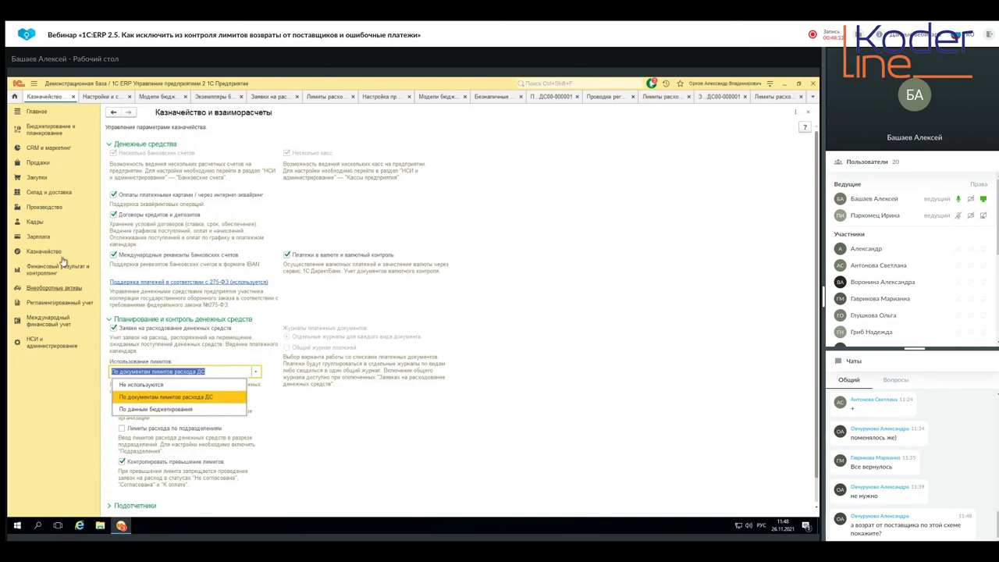
key(Escape)
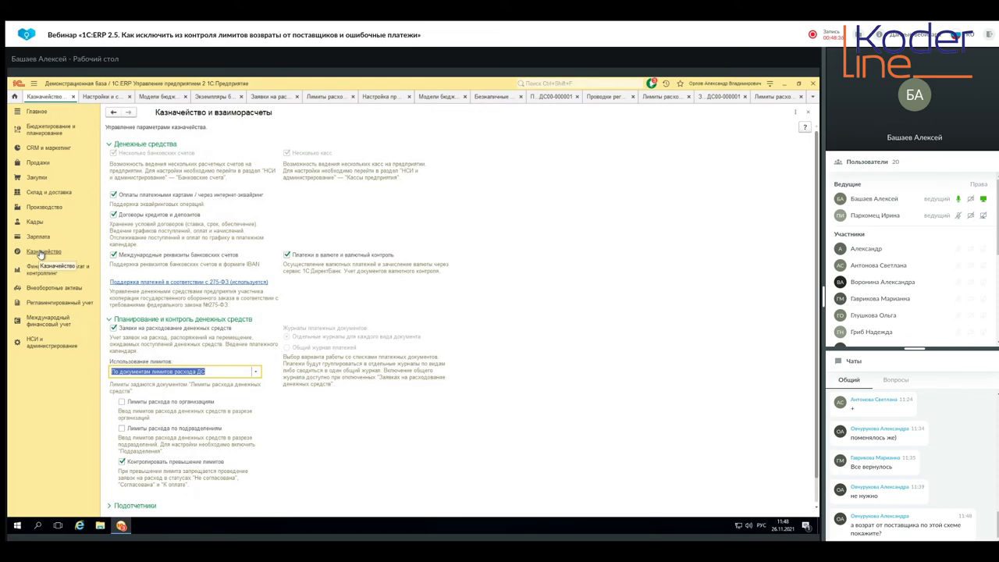
Step: Cancel the posting of the 200 000 RUB supplier refund receipt in the cashless payments and check its regulated accounting entries
click(40, 253)
click(144, 282)
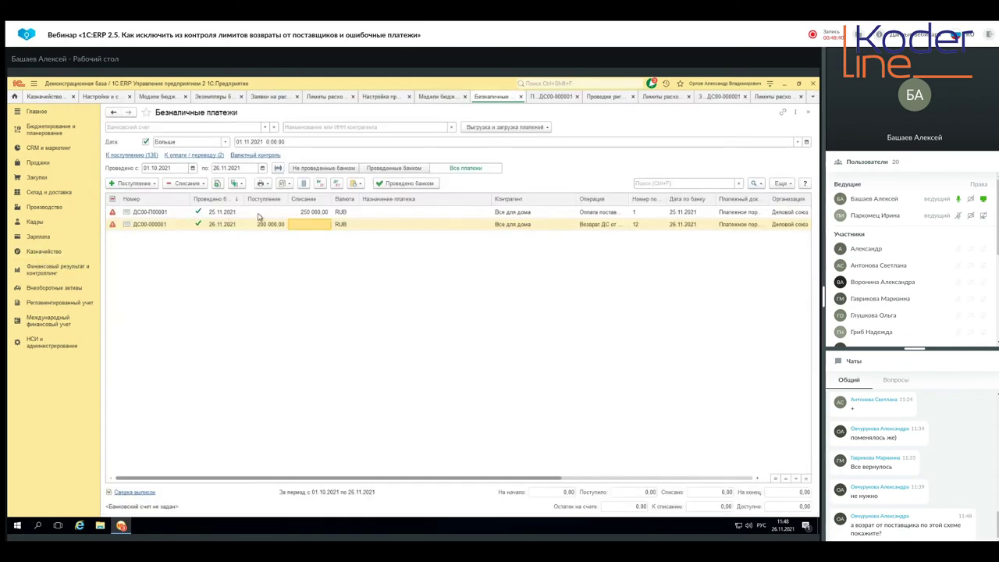
click(261, 226)
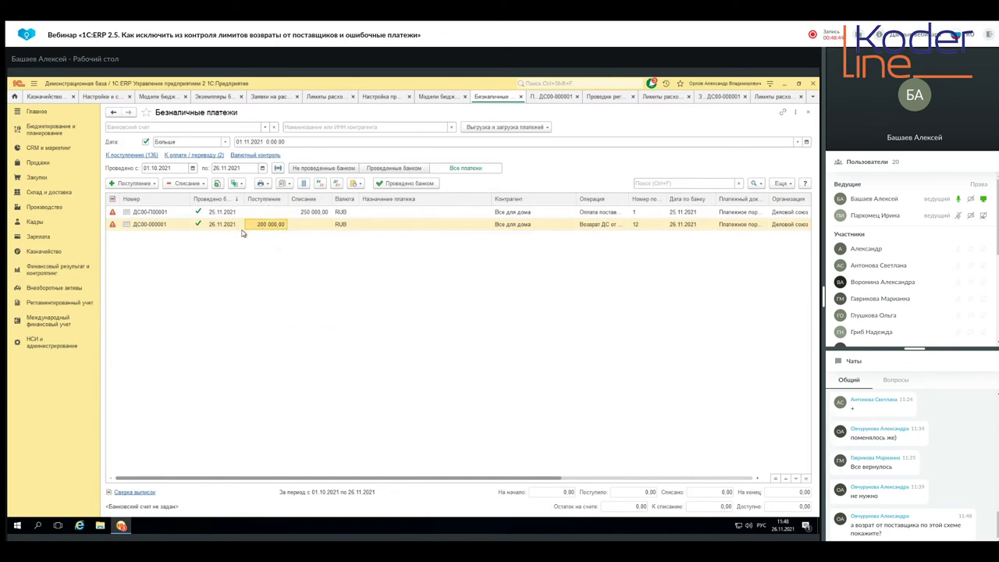
click(783, 183)
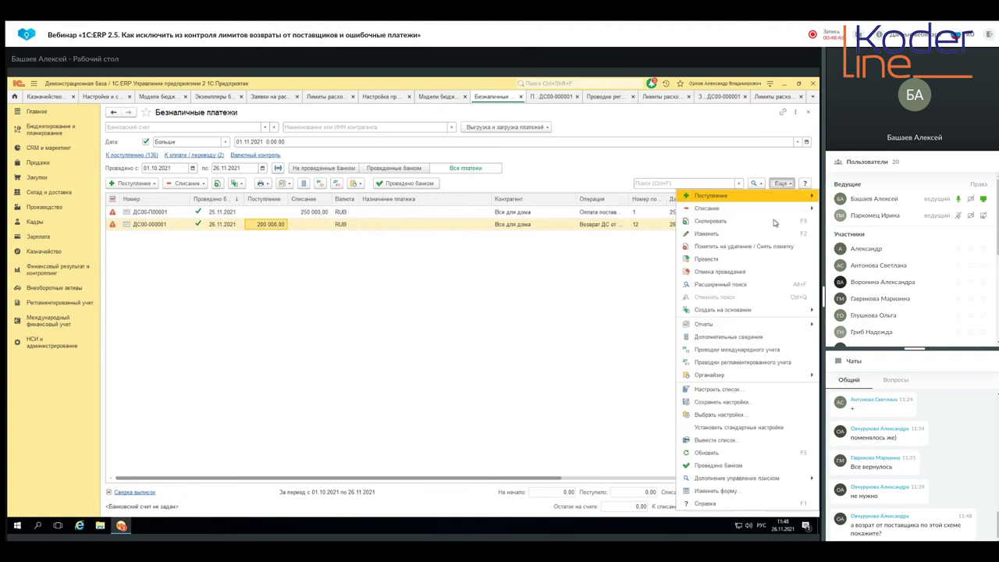
click(722, 272)
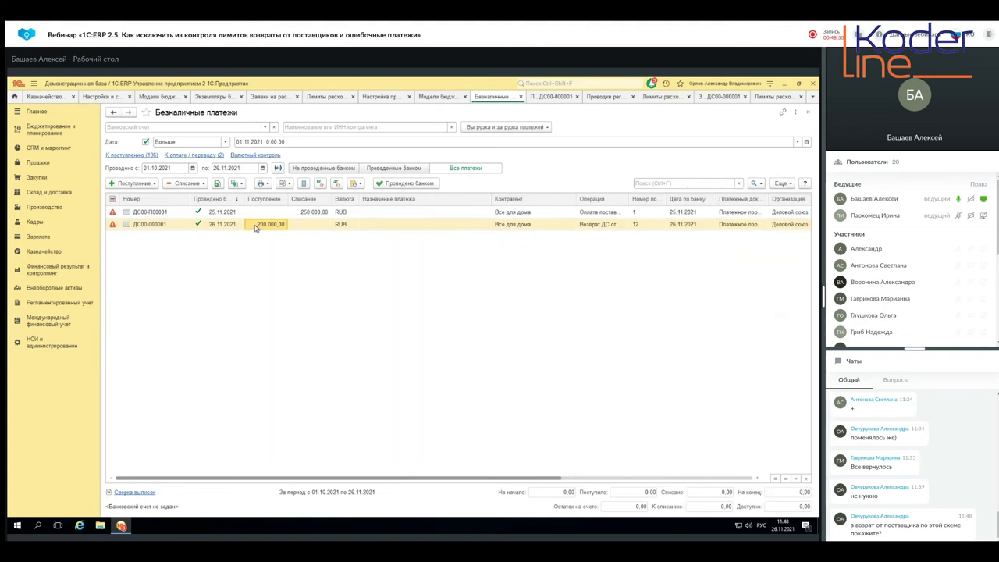
click(337, 184)
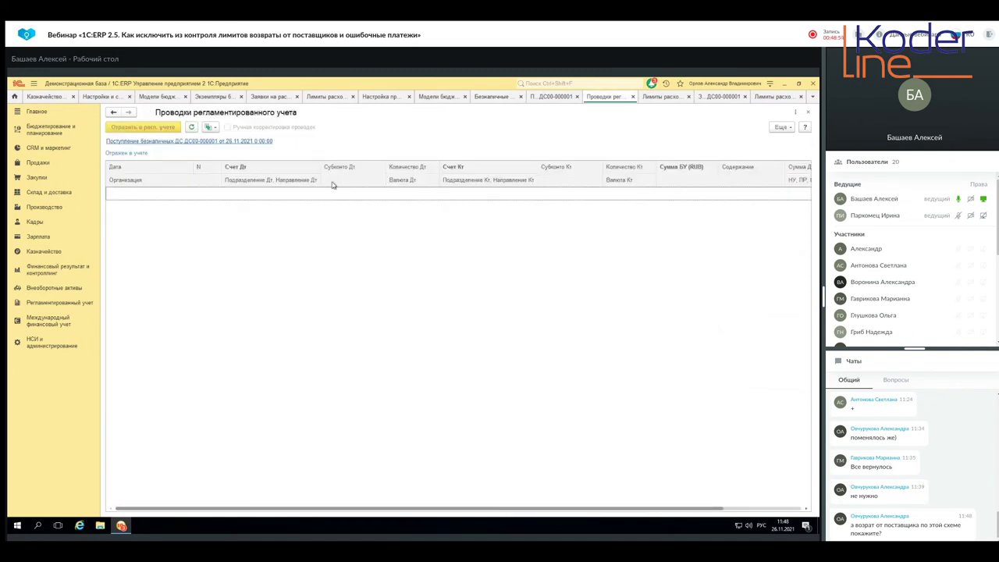
click(632, 97)
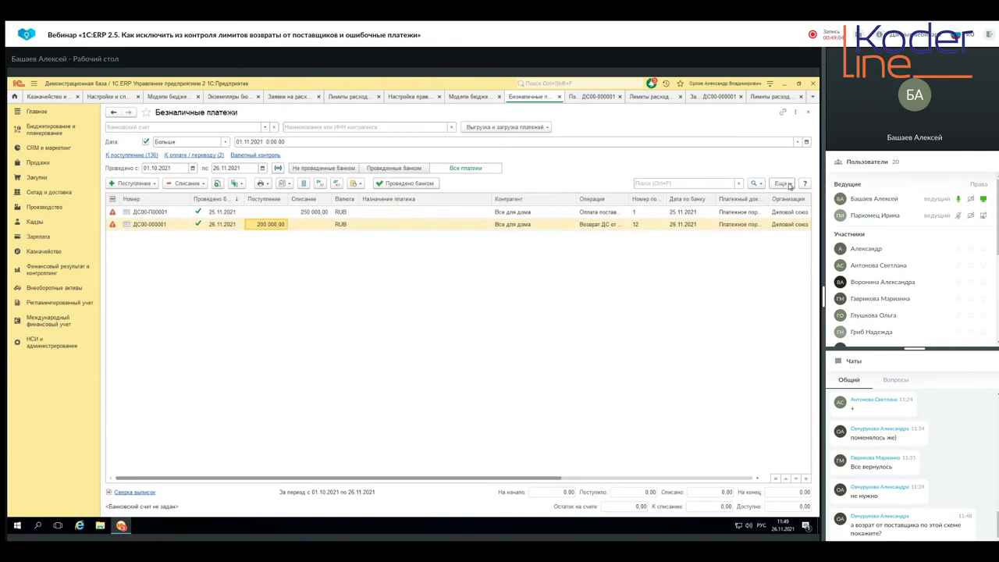
Step: Open the 26.11.2021 supplier refund receipt, reread its data, post it, and display its regulated accounting entries
double_click(312, 225)
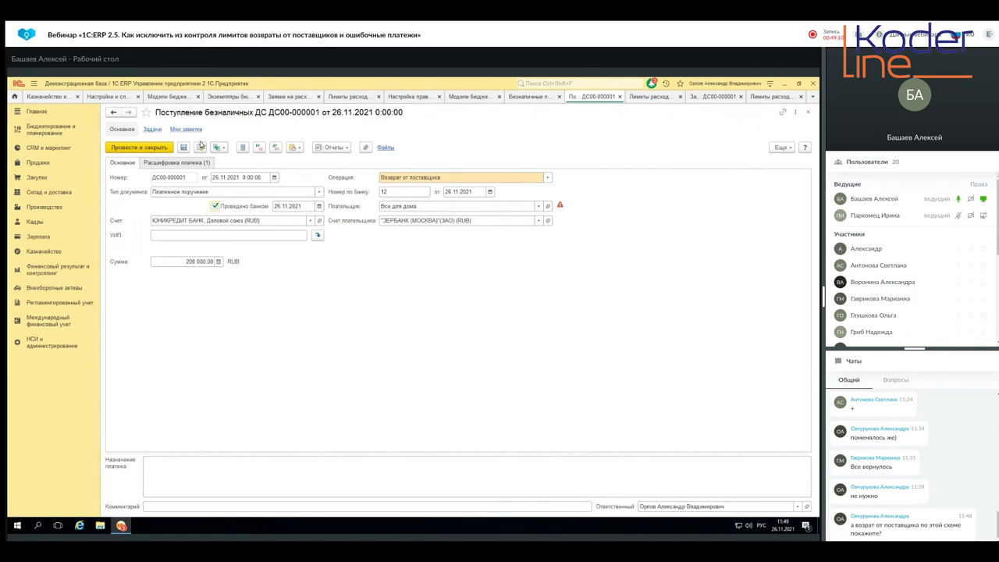
click(200, 148)
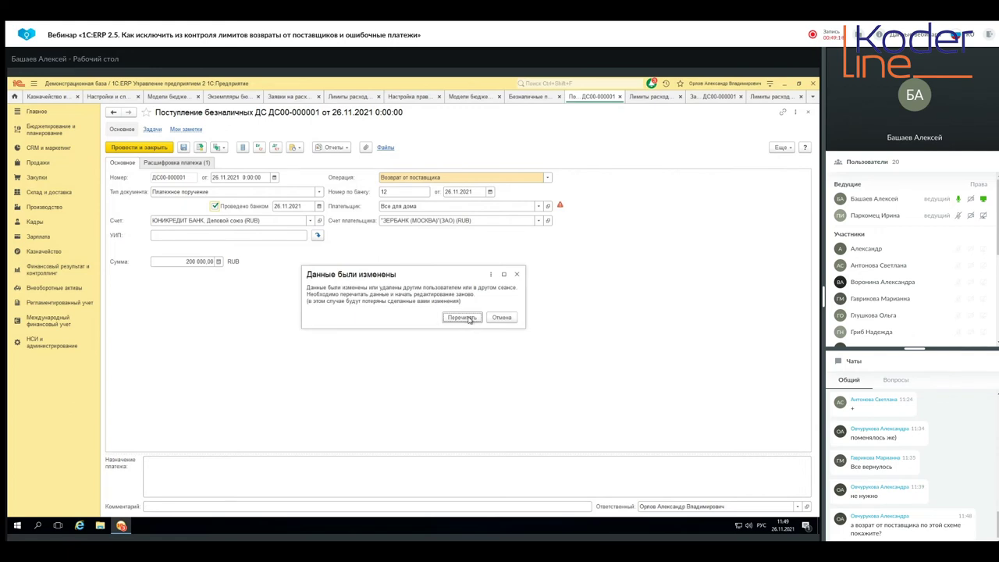
click(462, 318)
click(201, 148)
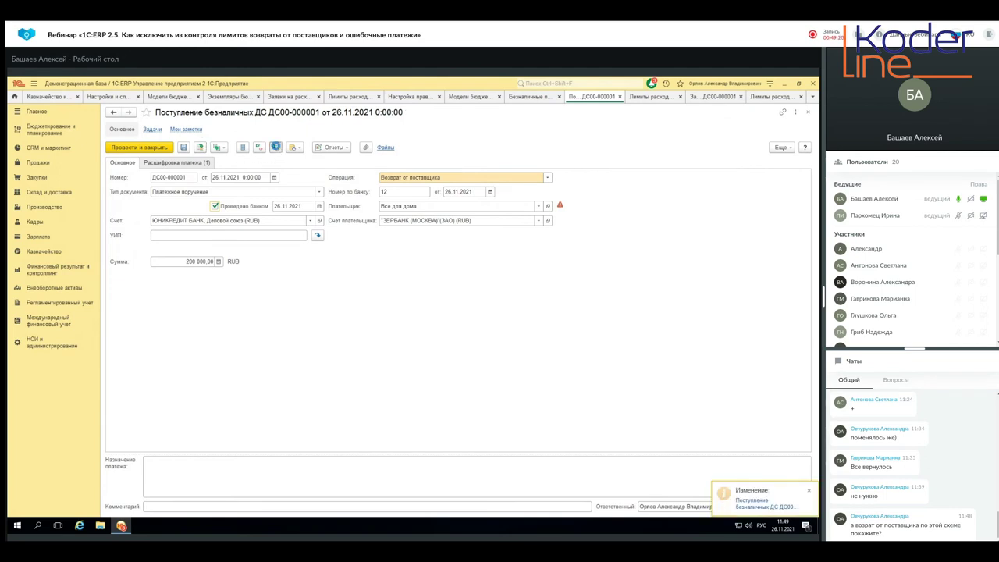
click(275, 146)
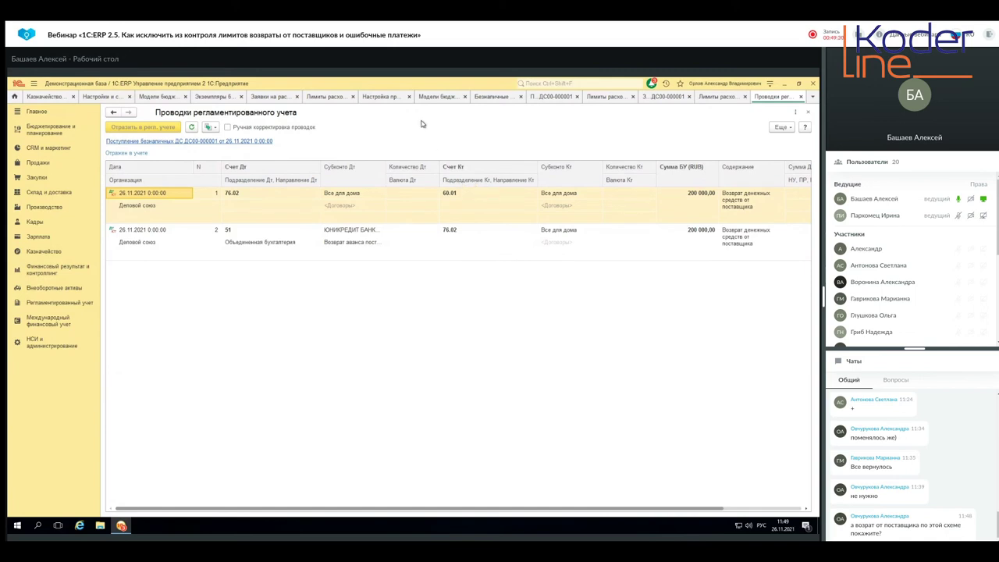
Step: Regenerate the budgeting-based Лимиты расхода денежных средств report and bring up the list of cash expenditure limit documents
click(325, 97)
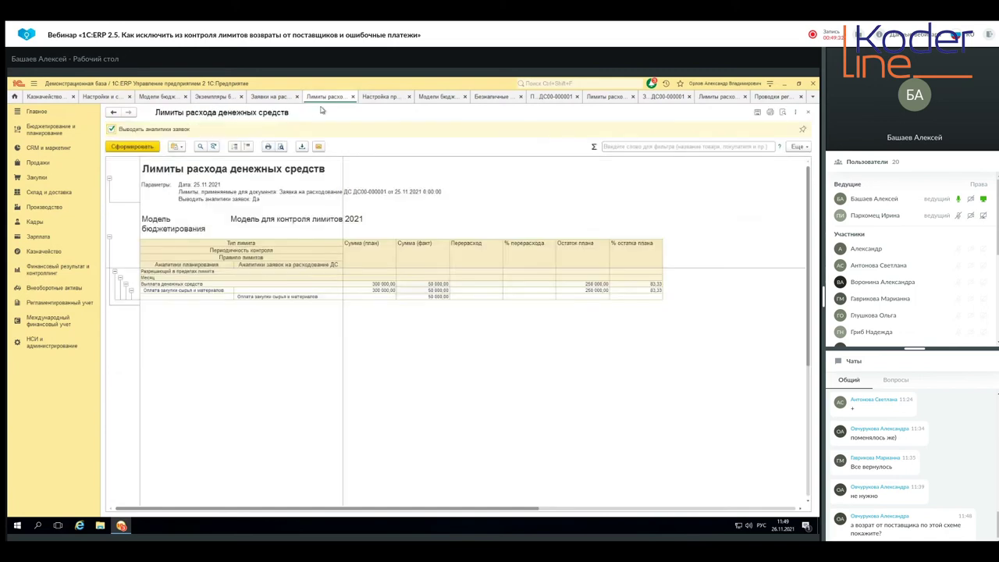
click(135, 147)
click(617, 98)
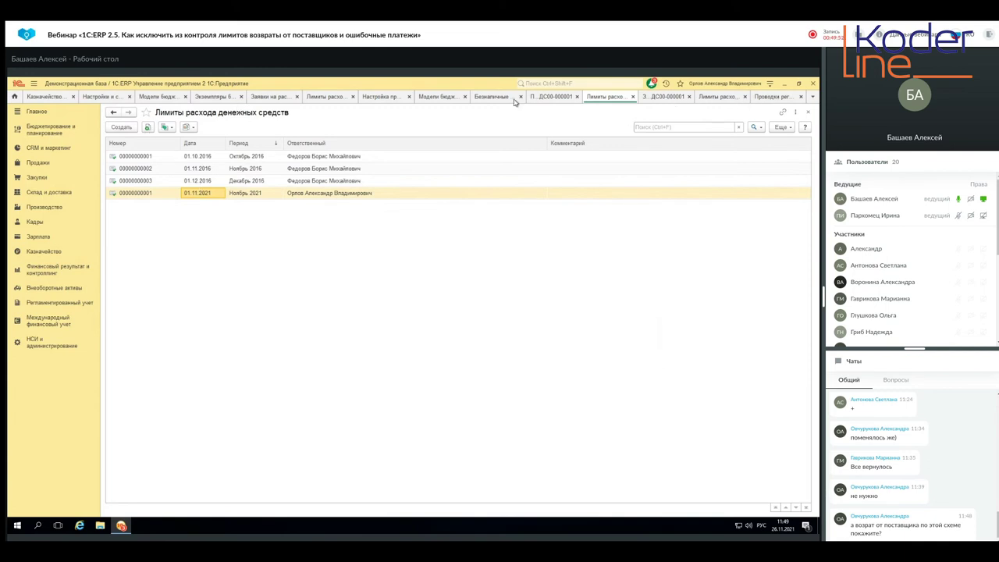
Step: Open the 25.11.2021 expenditure request from the requests list and generate its Лимиты расхода ДС report
click(273, 98)
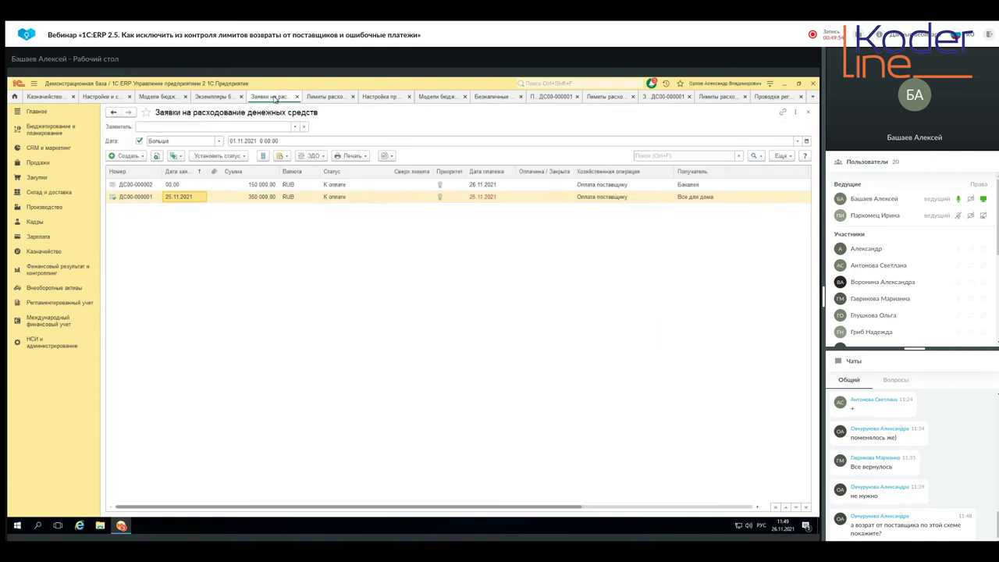
double_click(192, 197)
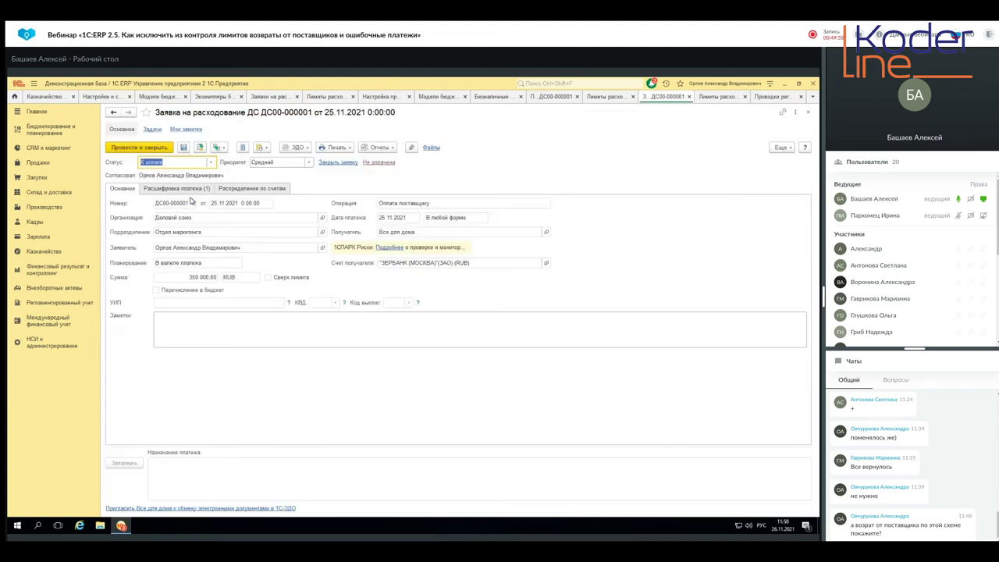
click(393, 148)
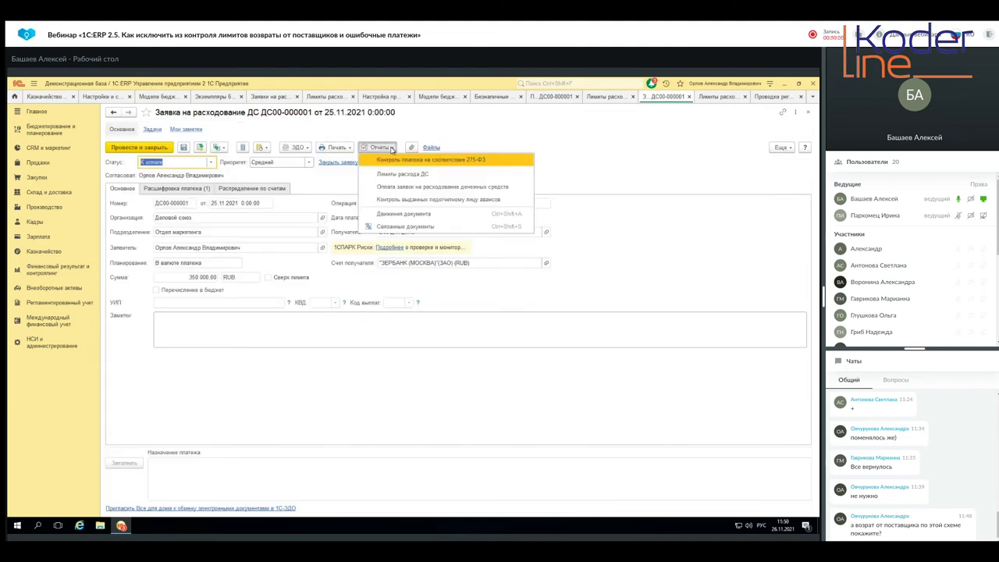
click(396, 172)
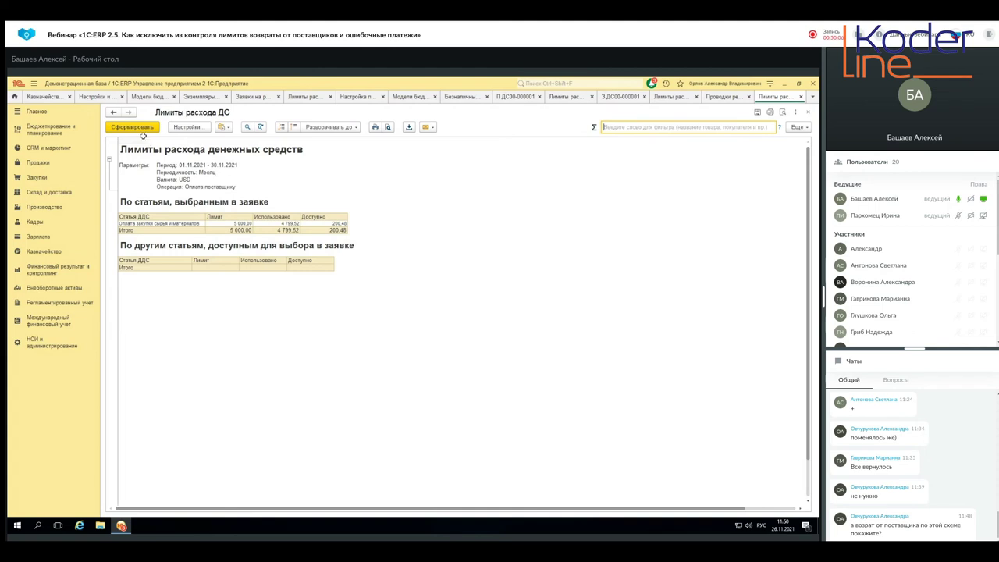
click(137, 128)
click(138, 128)
click(137, 128)
Step: Open the Исполнение бюджета rules of the Выплата денежных средств budget item in the actual data rules settings
click(41, 131)
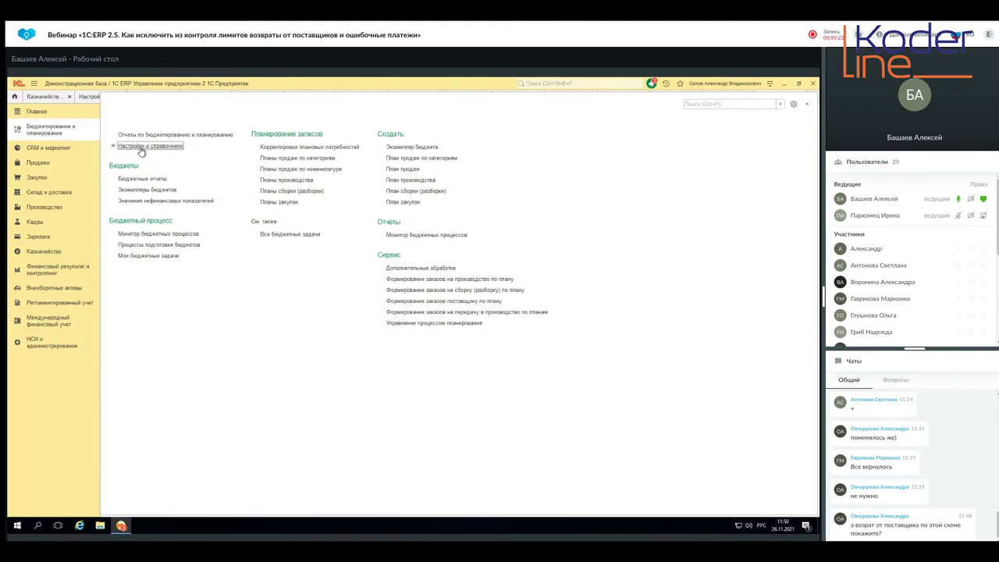
click(141, 148)
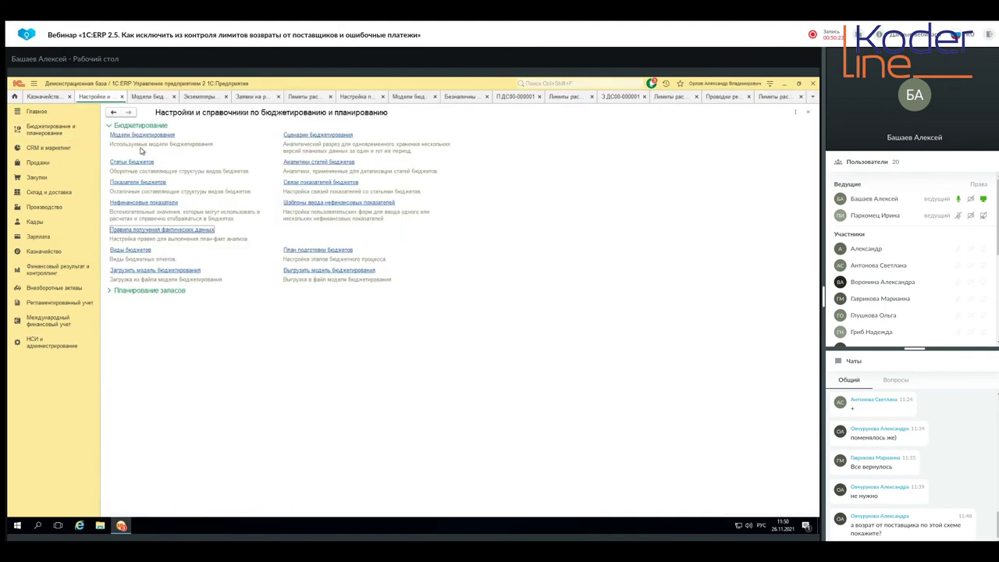
click(162, 229)
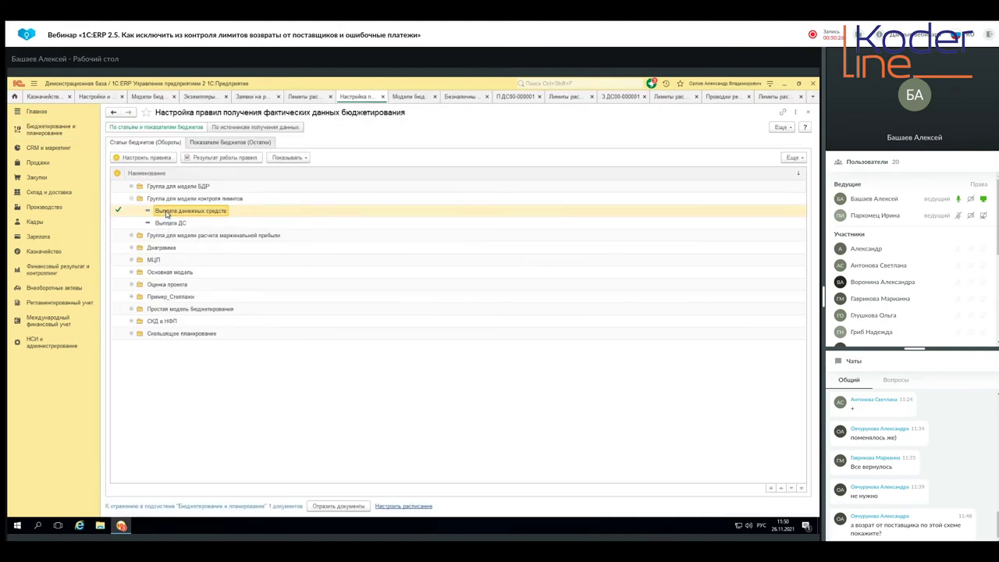
double_click(167, 212)
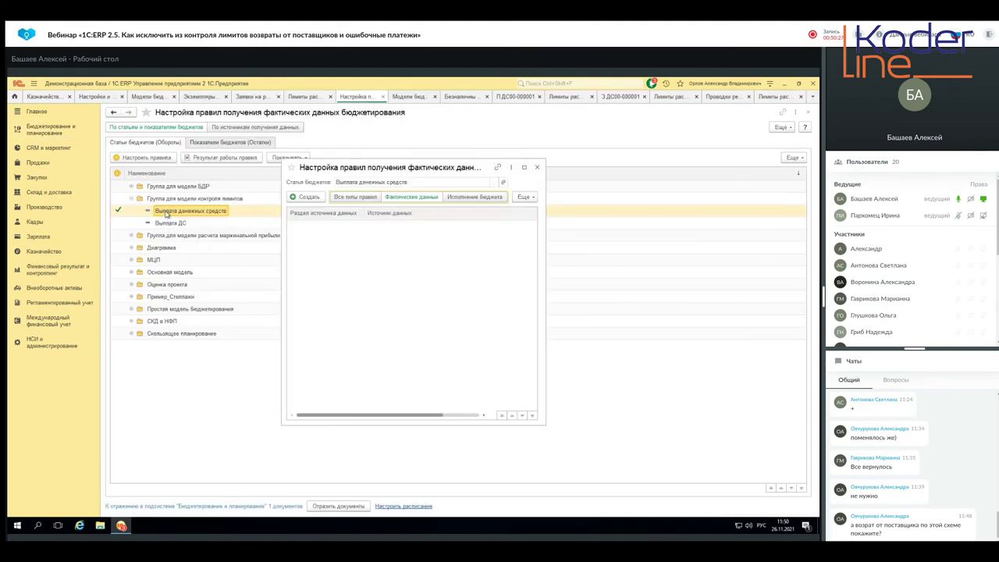
click(471, 198)
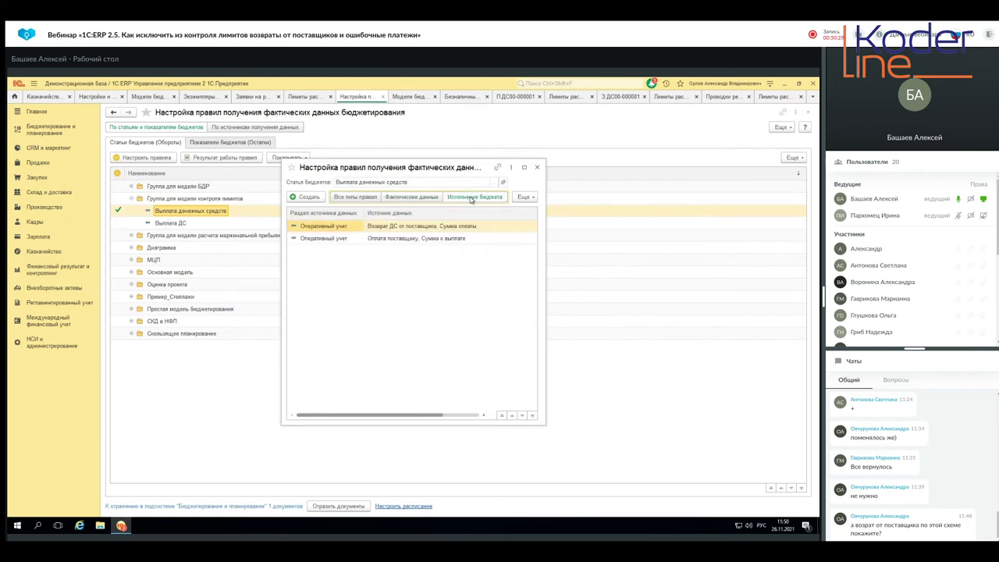
Step: Extend the supplier refund execution rule's validity to 30.11.2021, check its filter and analytics settings, and save it
click(383, 228)
double_click(382, 228)
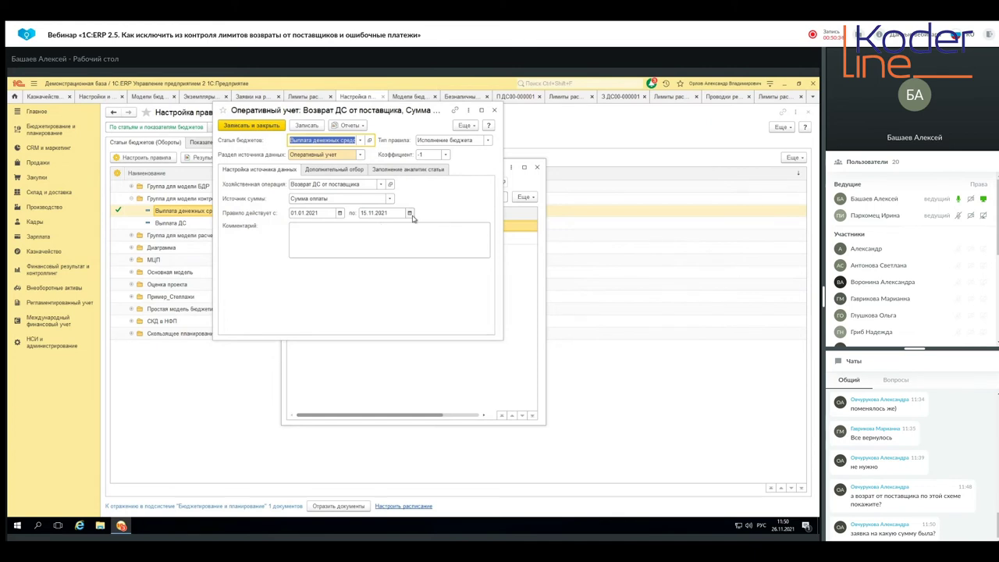
click(409, 212)
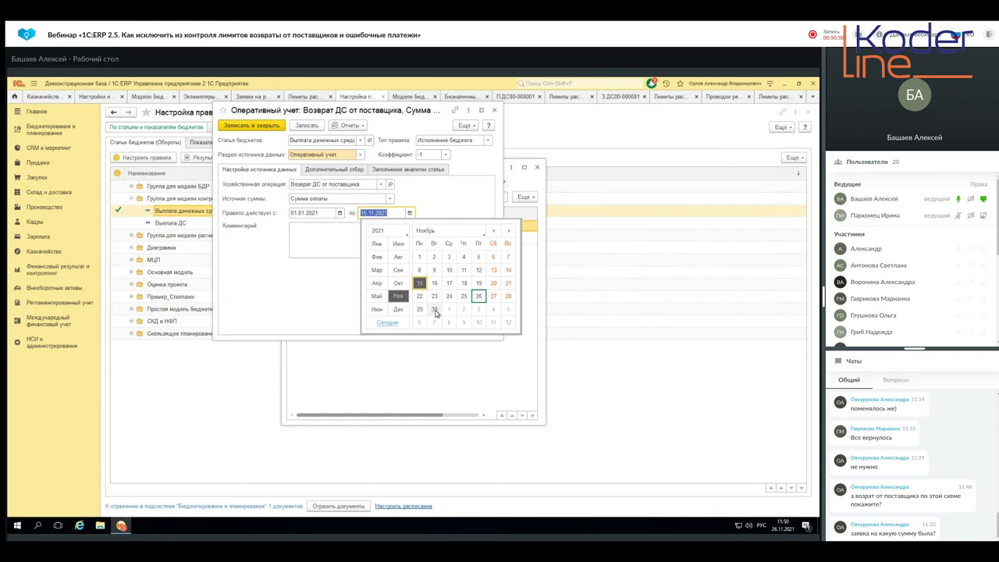
click(435, 310)
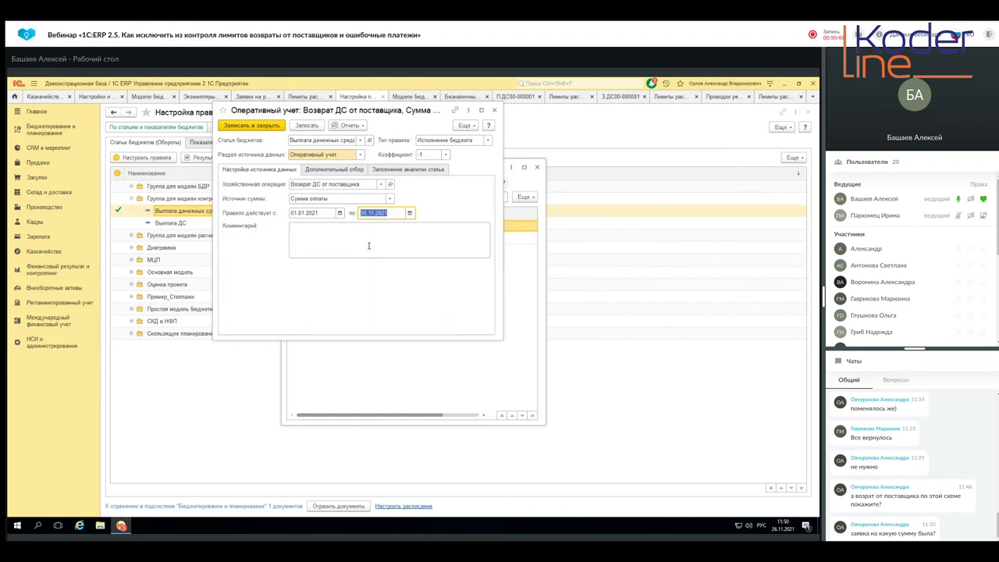
click(341, 171)
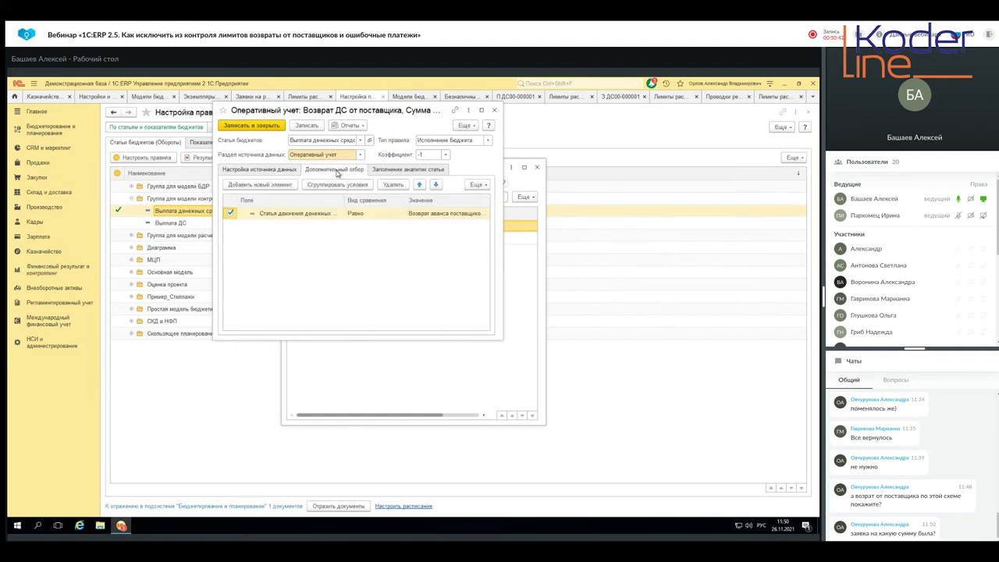
click(406, 171)
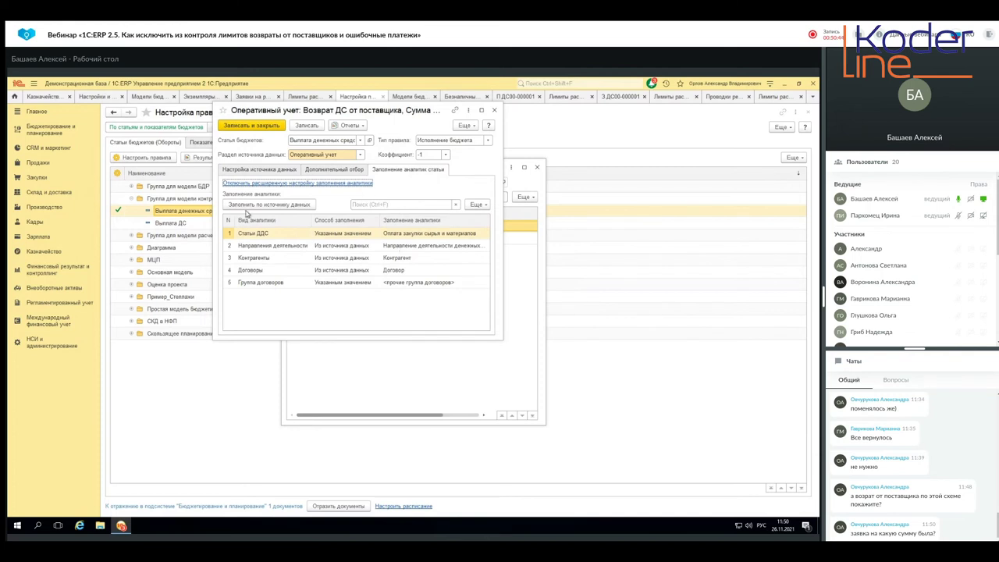
click(241, 172)
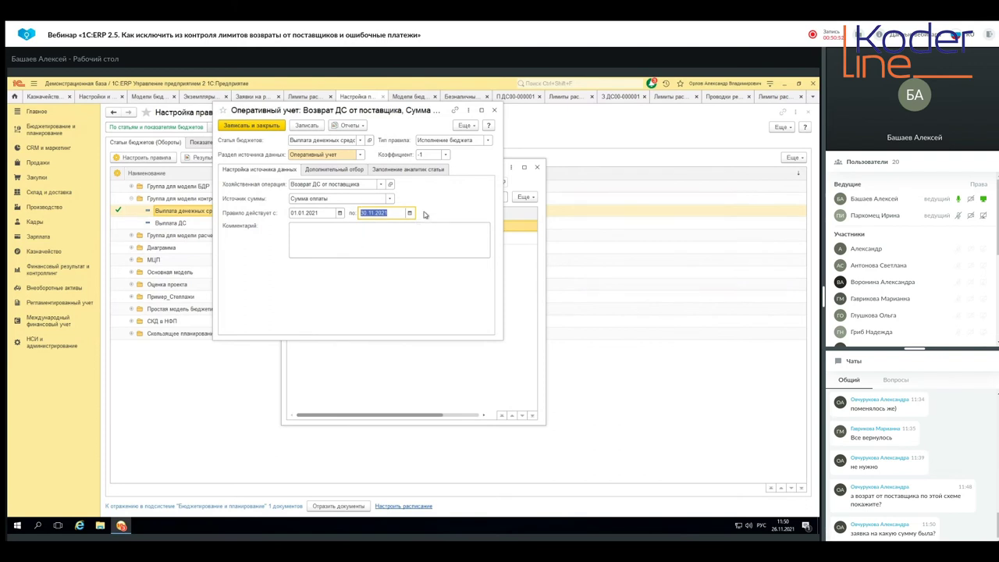
click(247, 128)
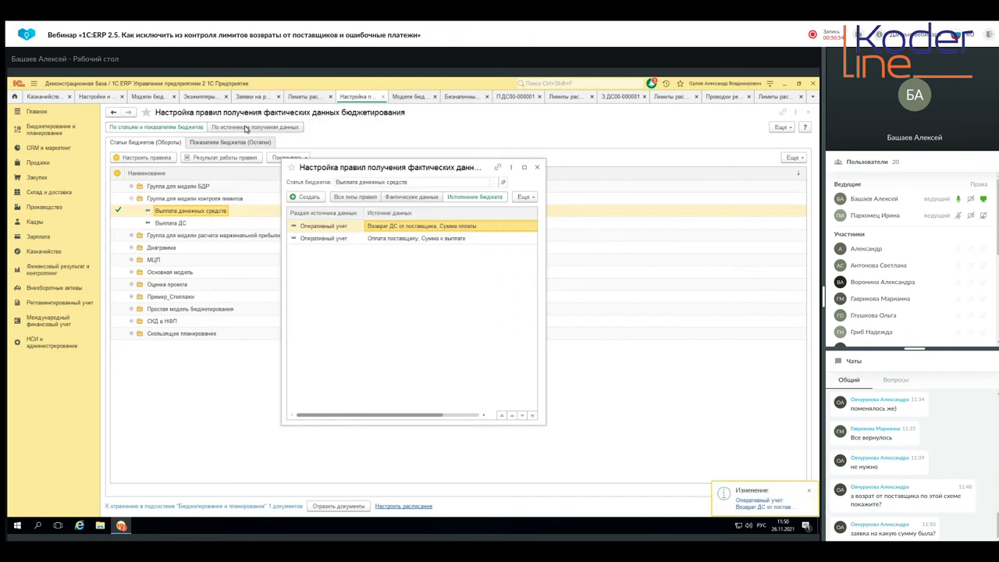
click(537, 167)
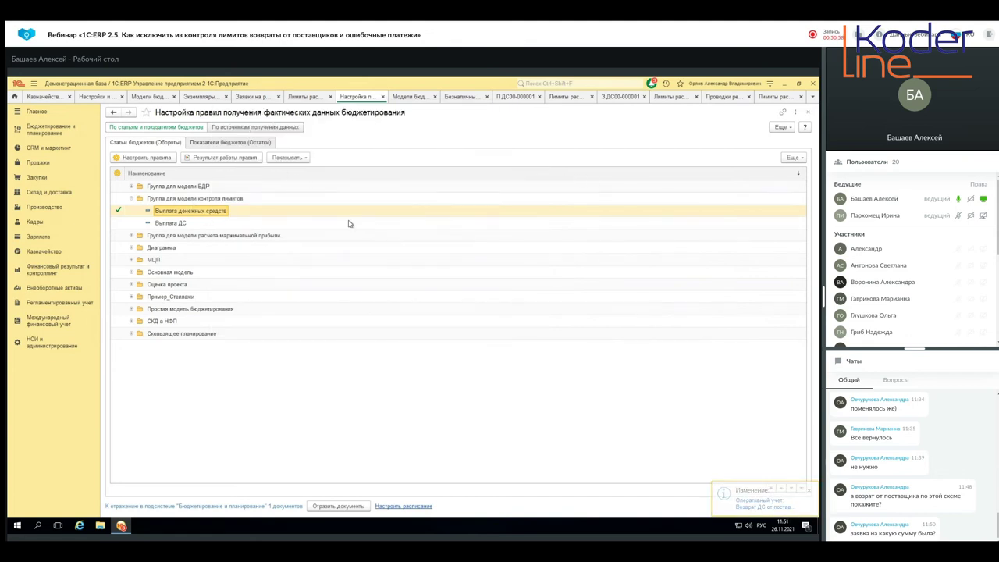
Step: Regenerate the Лимиты расхода ДС report for November 2021 to check the supplier payment limits
click(774, 97)
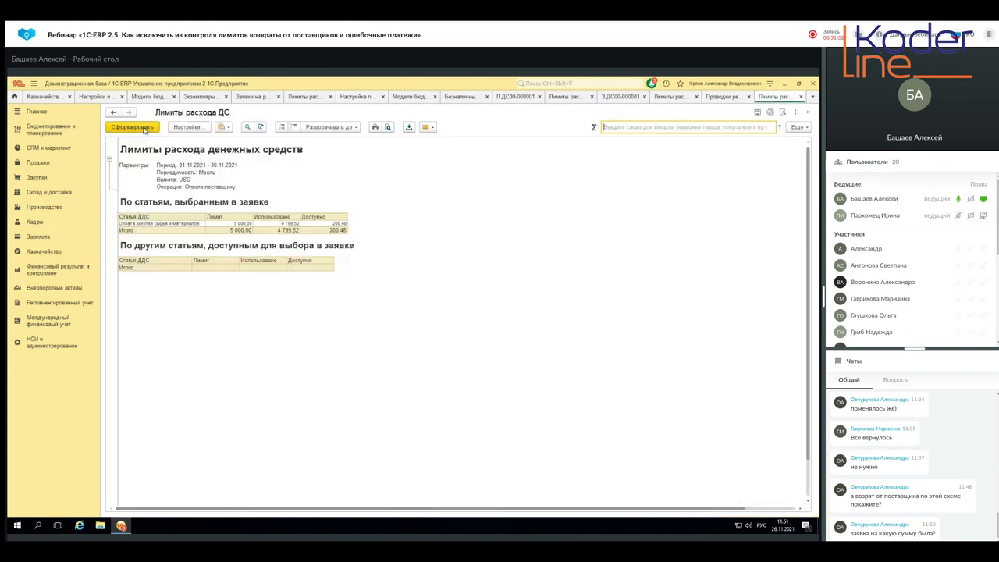
click(132, 128)
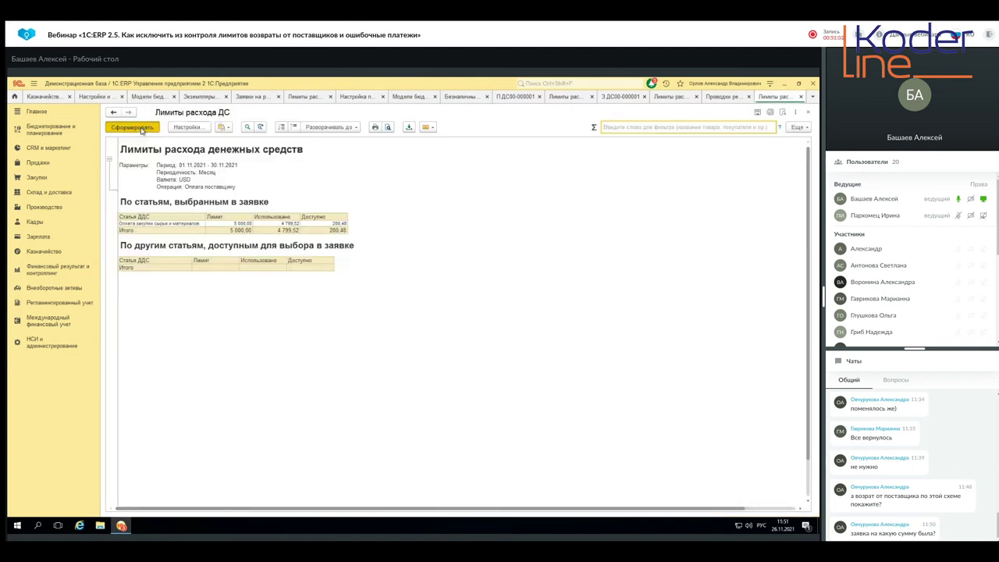
click(141, 129)
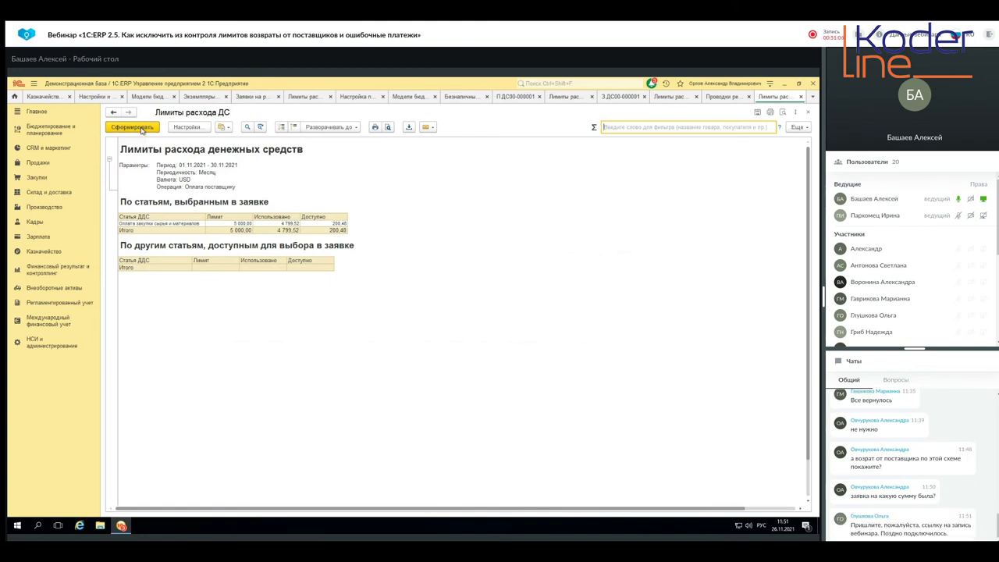
click(122, 130)
Step: Check the limit usage mode in the Казначейство и взаиморасчеты settings, then regenerate and close the Лимиты расхода ДС report
click(51, 346)
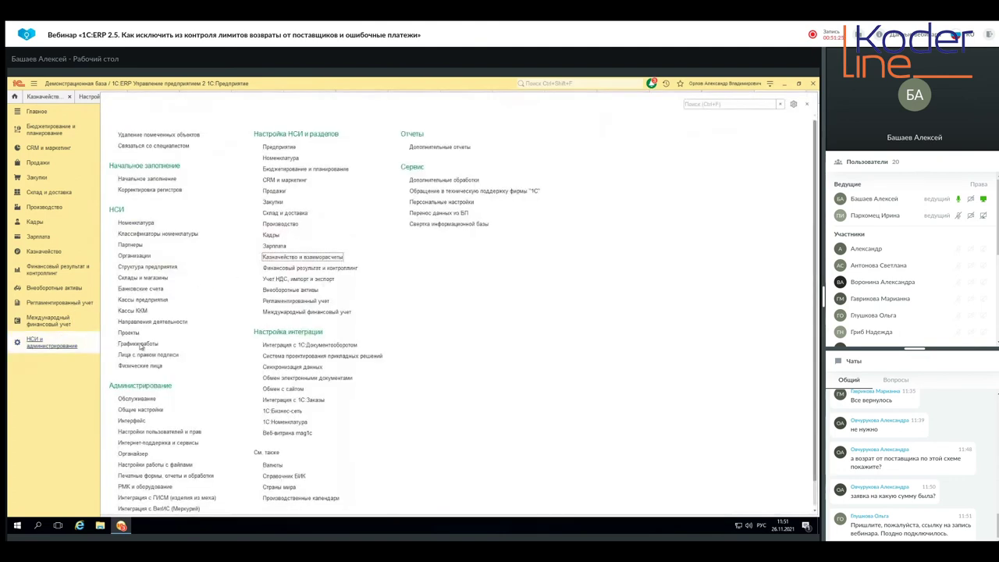
click(287, 259)
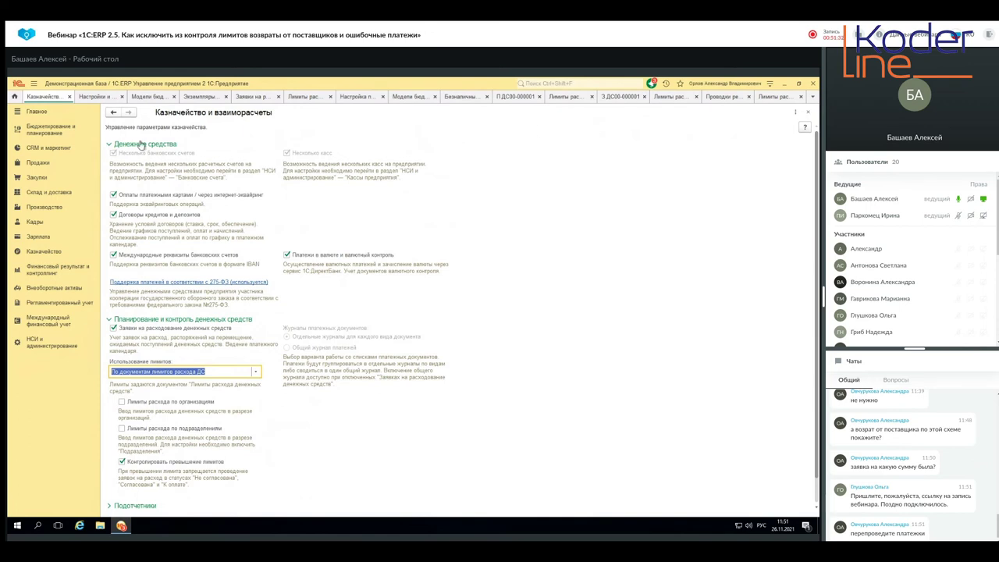
click(69, 98)
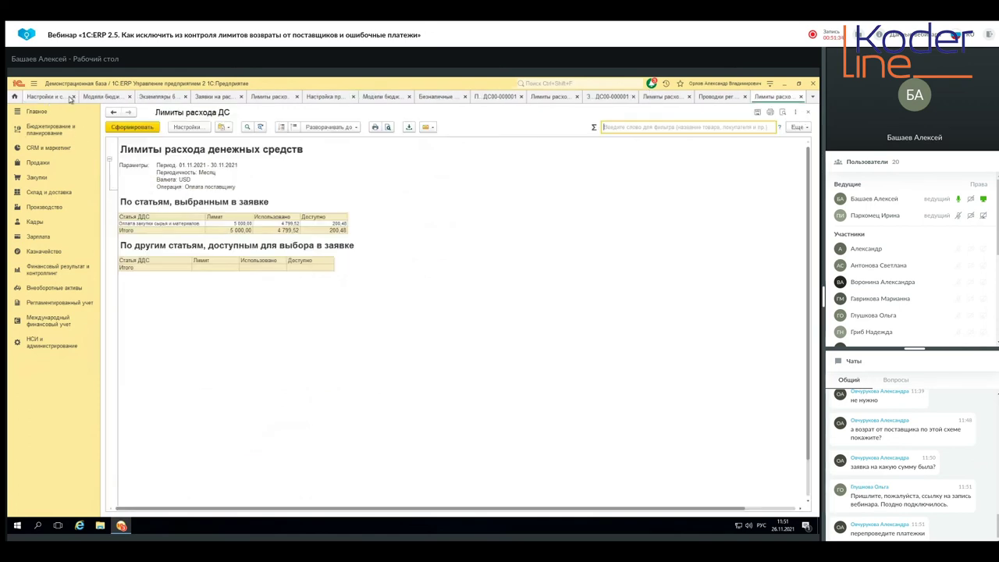
click(136, 129)
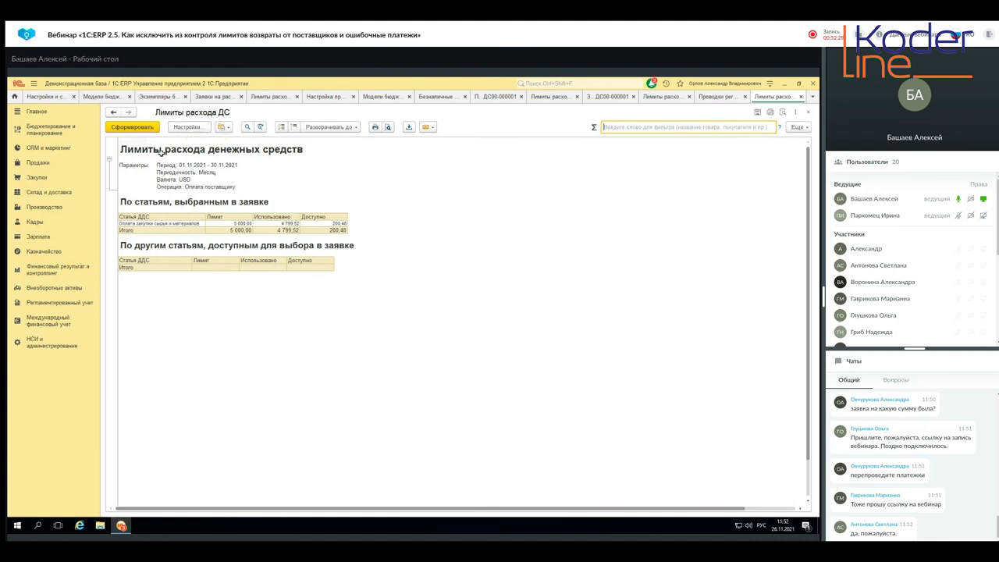
click(801, 96)
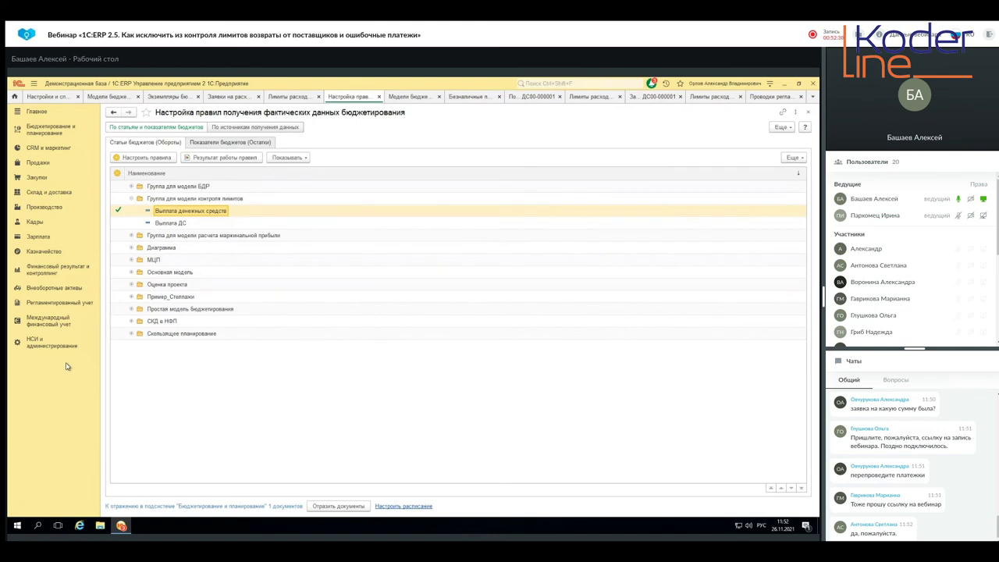
Step: Look at the 26.11.2021 supplier refund receipt from the Безналичные платежи list and return to that list
click(41, 251)
click(148, 278)
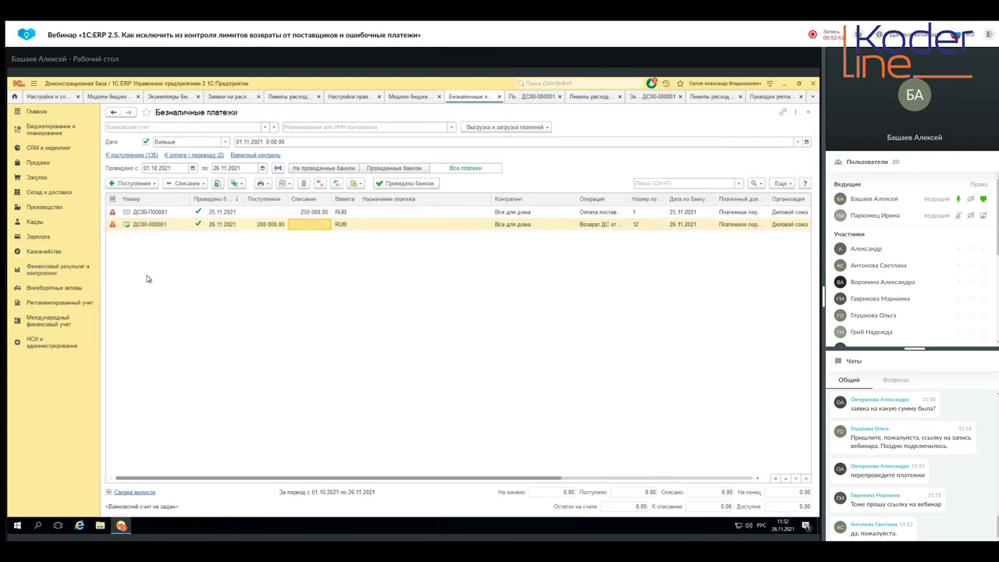
double_click(266, 226)
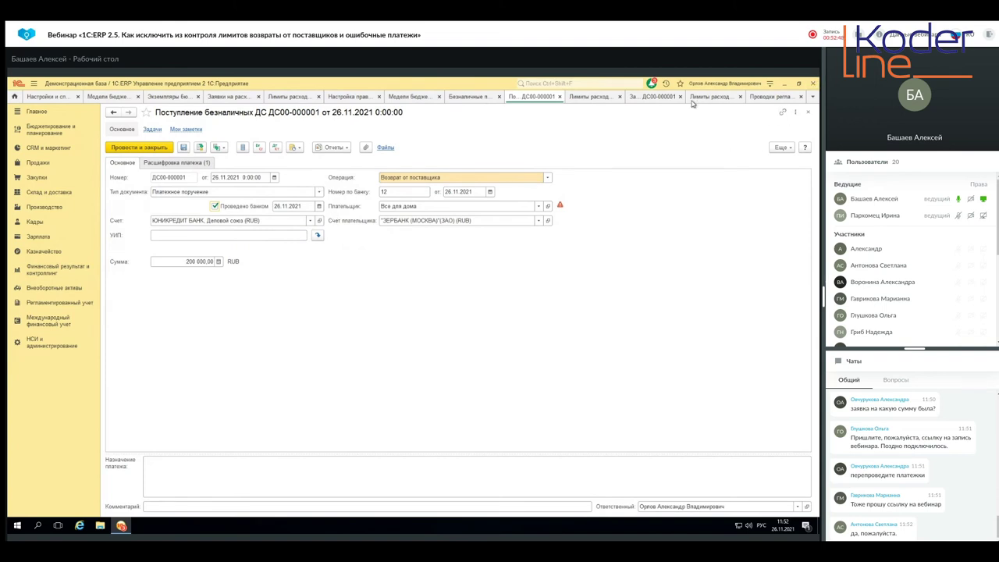
click(813, 97)
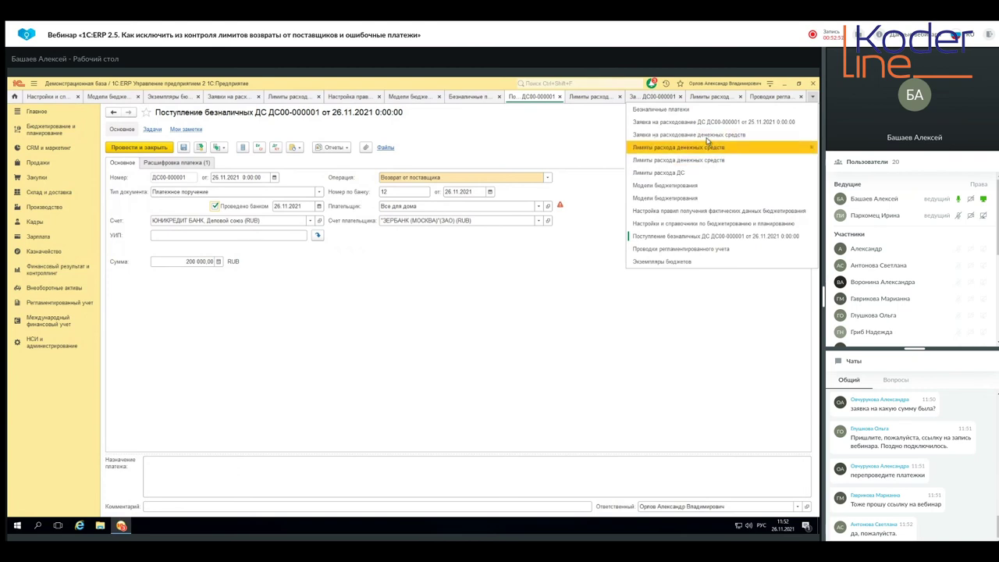
click(658, 110)
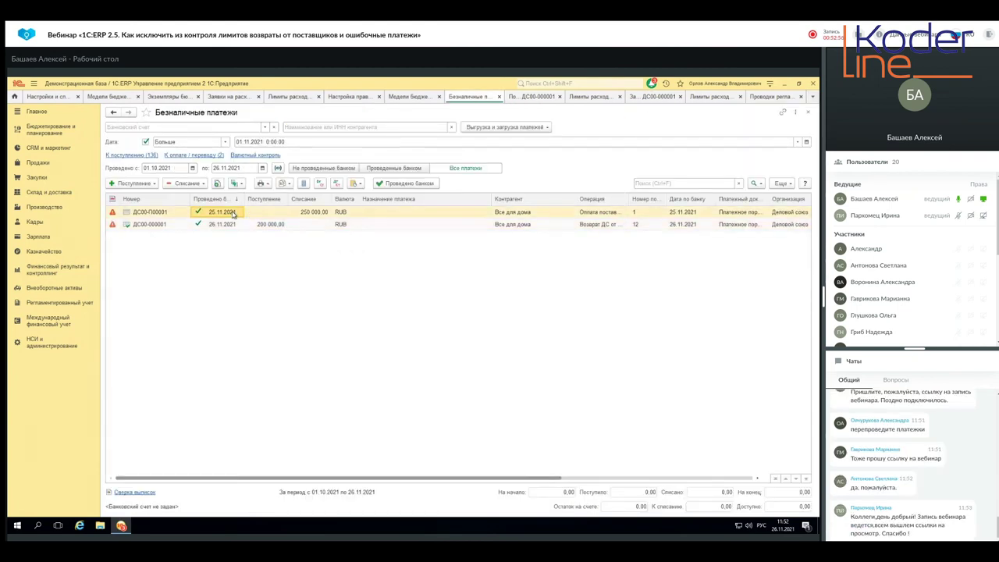
Step: Open the 25.11.2021 supplier payment write-off, review its payment breakdown, repost it, and close the document
click(262, 212)
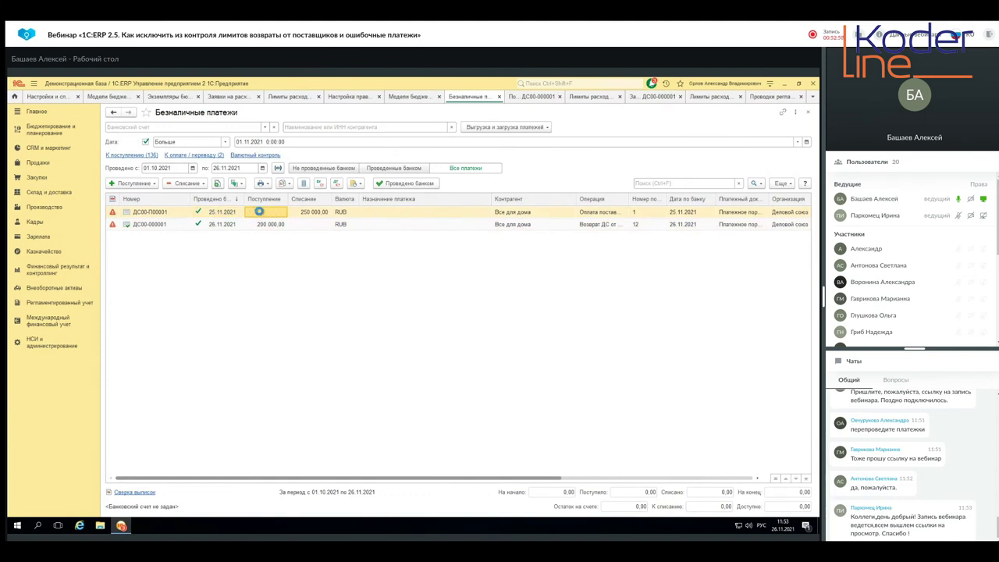
double_click(276, 212)
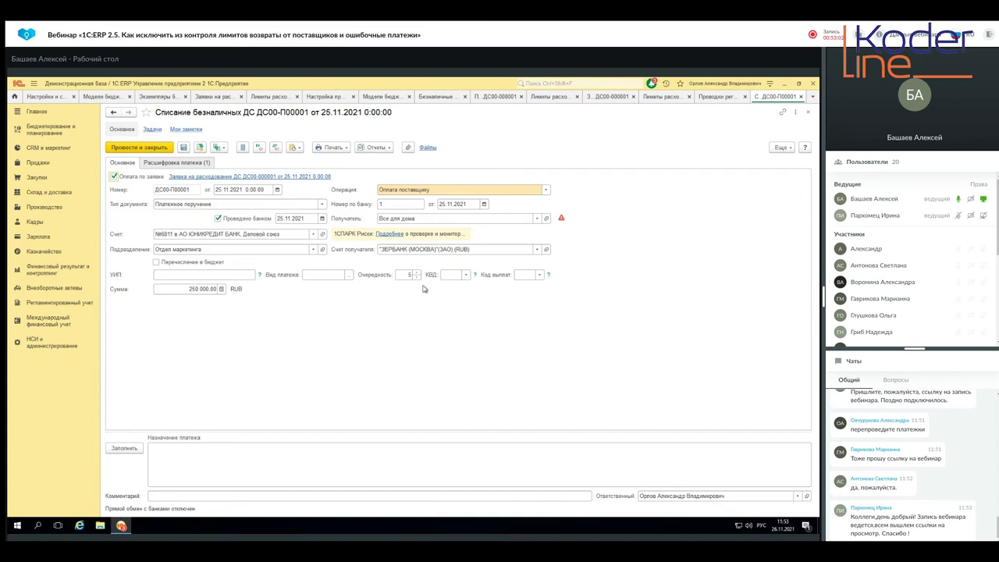
click(188, 165)
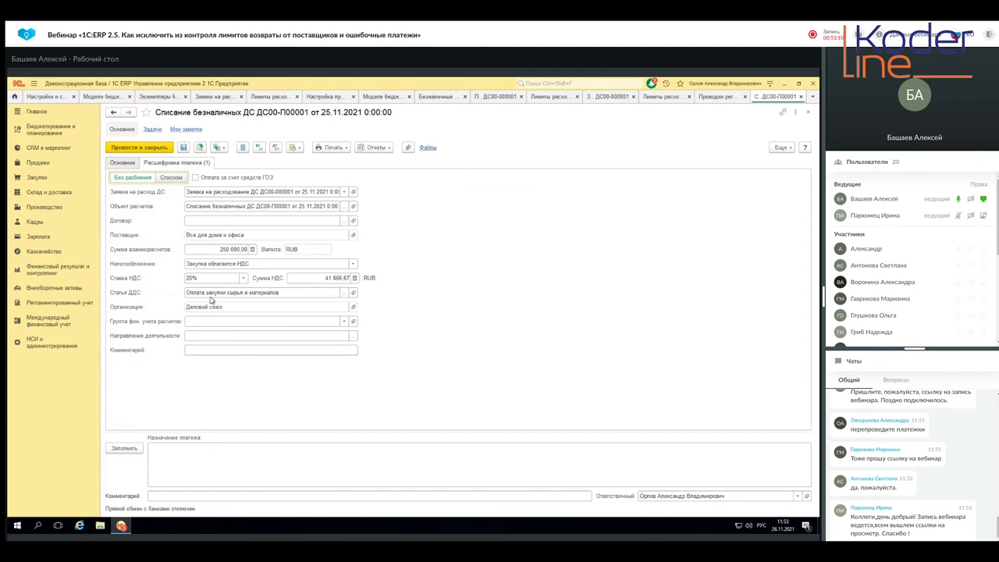
click(781, 147)
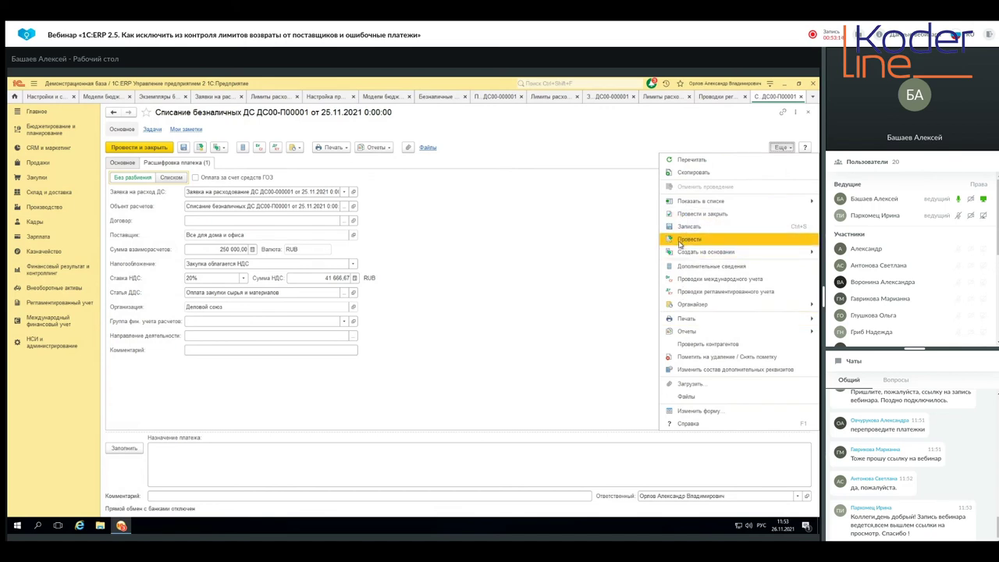
click(679, 240)
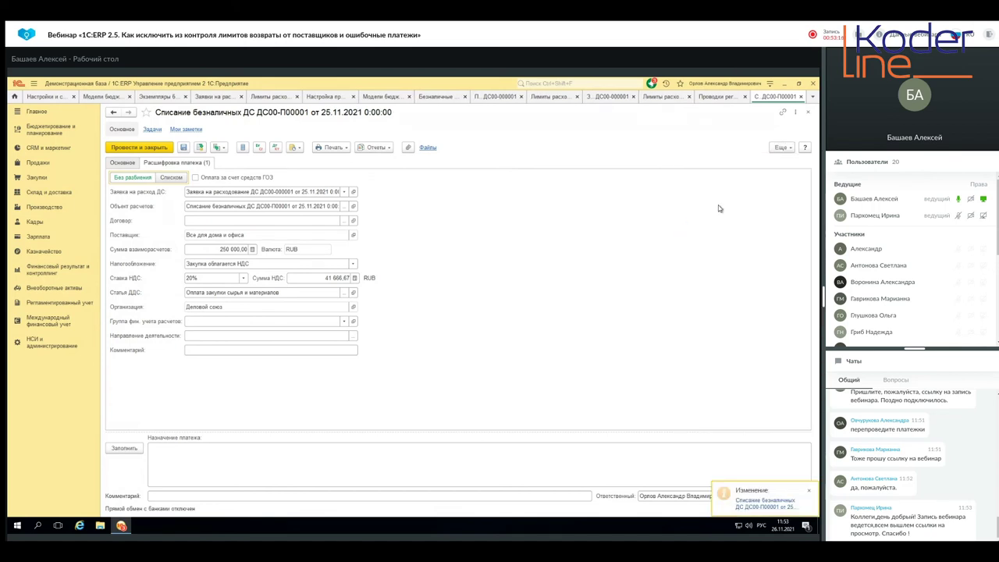
click(808, 114)
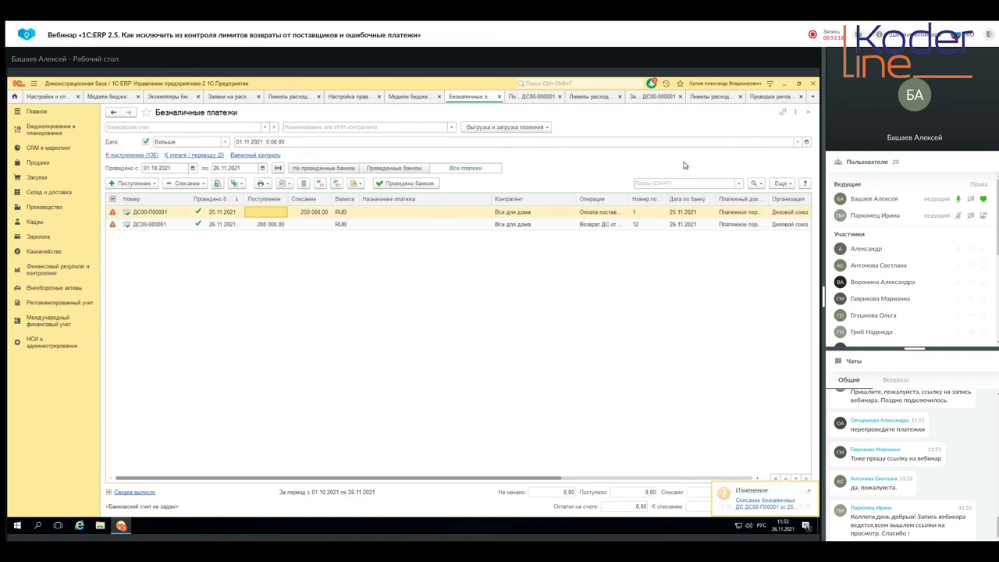
Step: Open the 26.11.2021 supplier refund receipt and examine the cash flow item in its payment breakdown
click(259, 225)
double_click(258, 225)
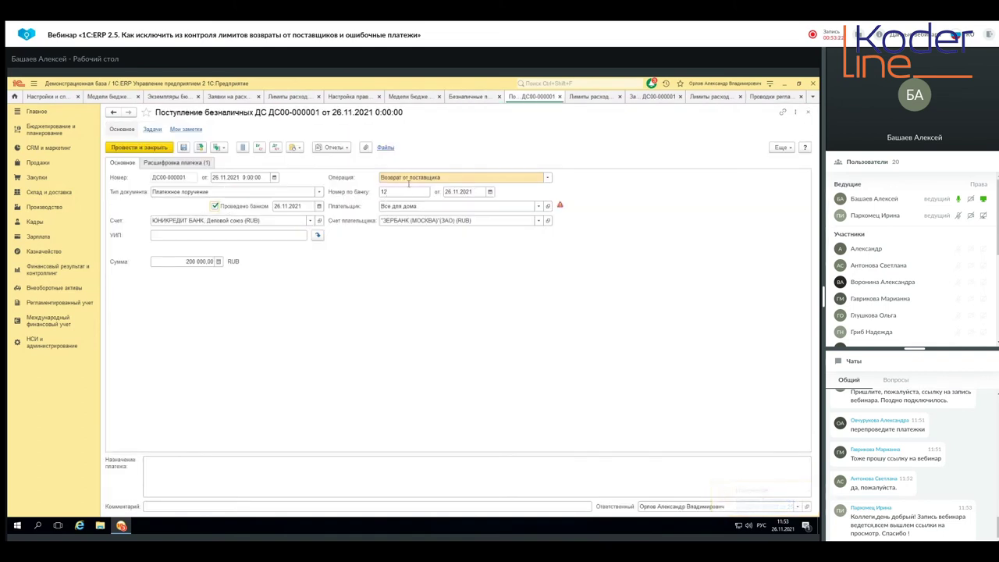
click(175, 163)
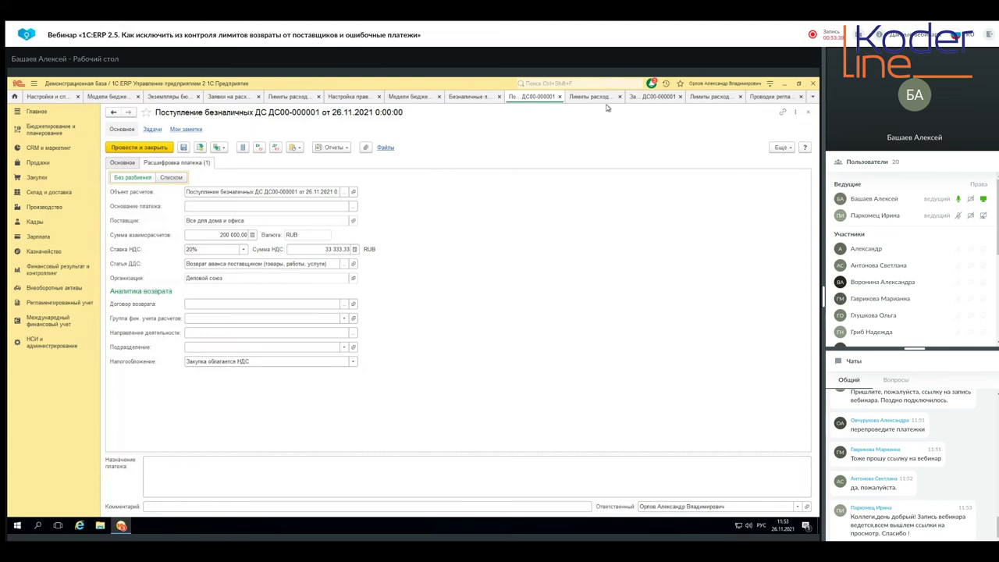
Step: Review the 25.11.2021 expenditure request and close the refund receipt's regulated accounting entries
click(656, 96)
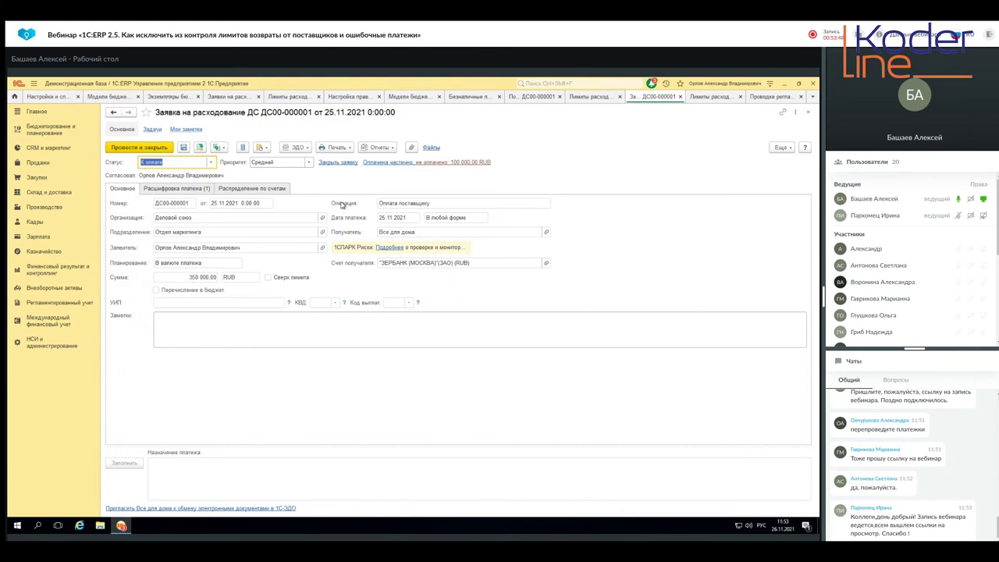
click(758, 97)
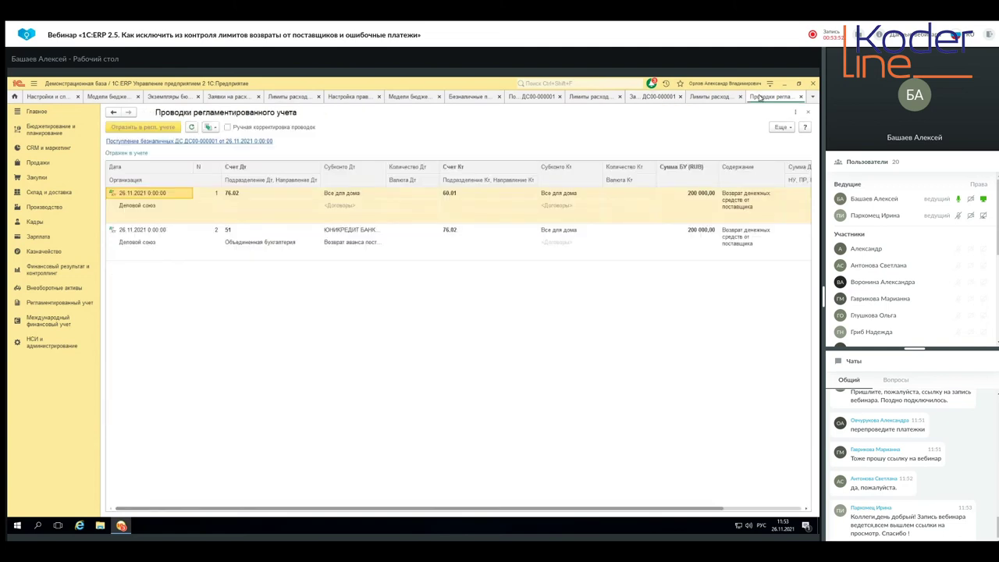
click(801, 96)
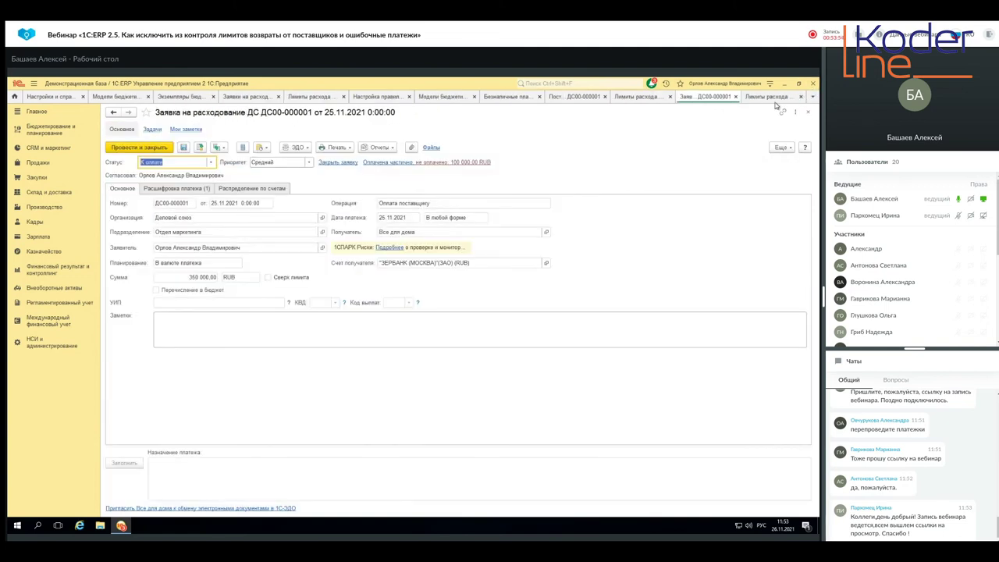
Step: Regenerate the remaining Лимиты расхода ДС report, then revisit the expenditure request and the supplier refund receipt's payment breakdown
click(770, 97)
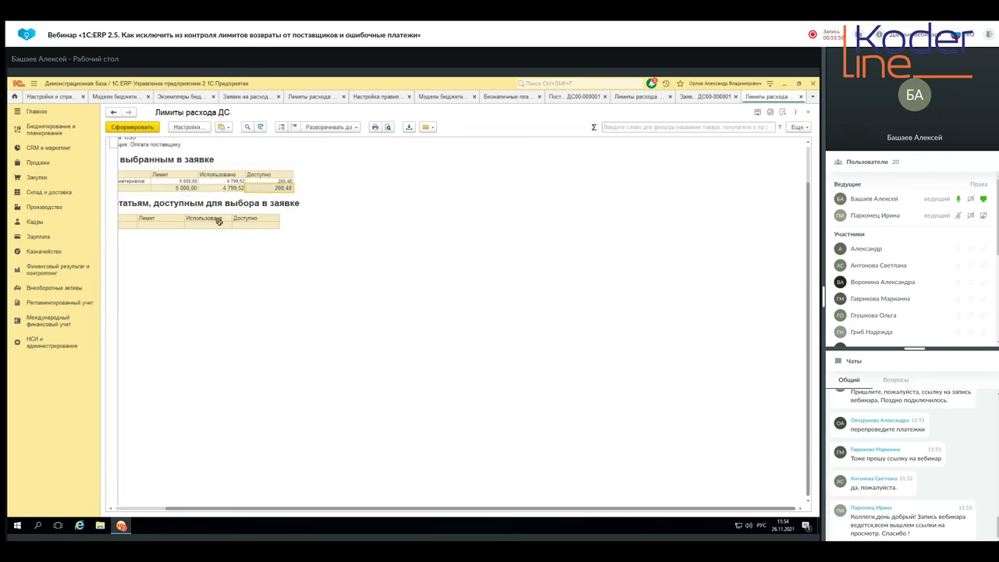
click(128, 128)
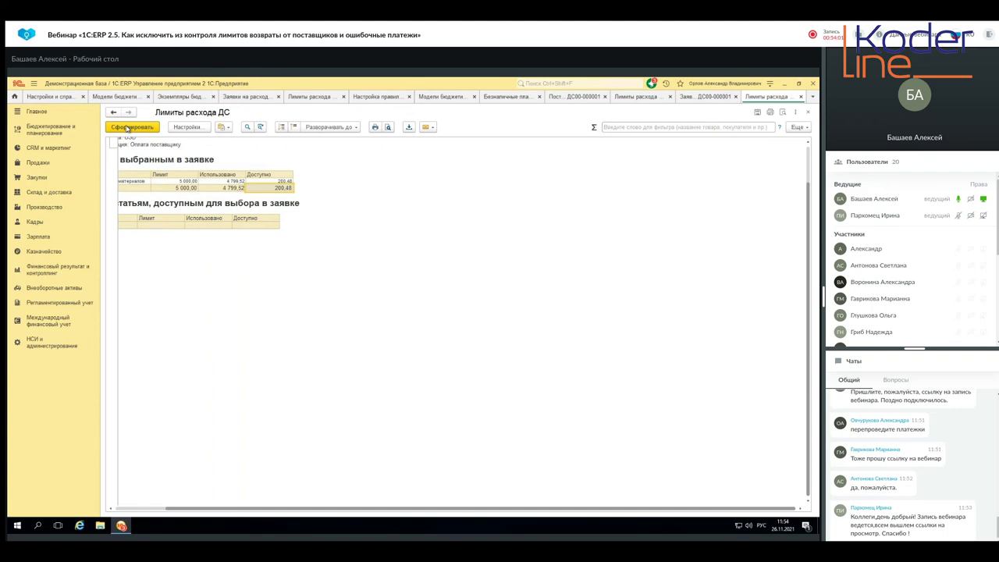
click(695, 97)
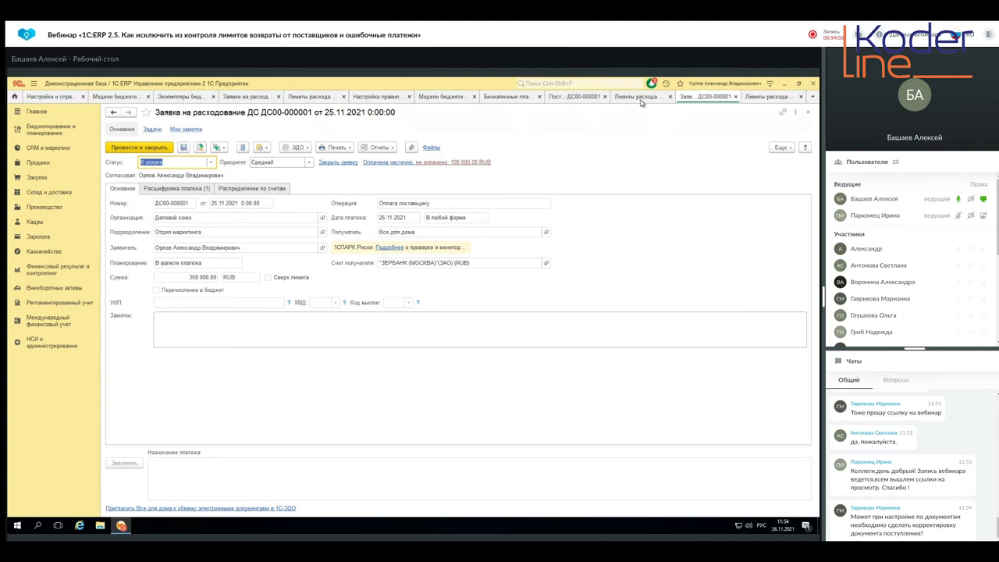
click(582, 97)
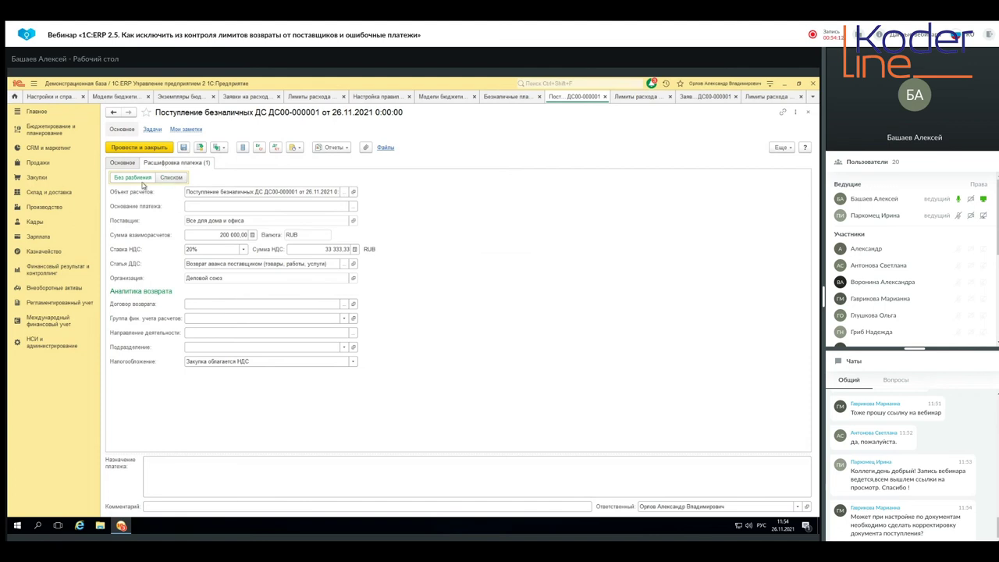
Step: Review the supplier refund receipt's main details, post the document, and cancel its posting
click(118, 164)
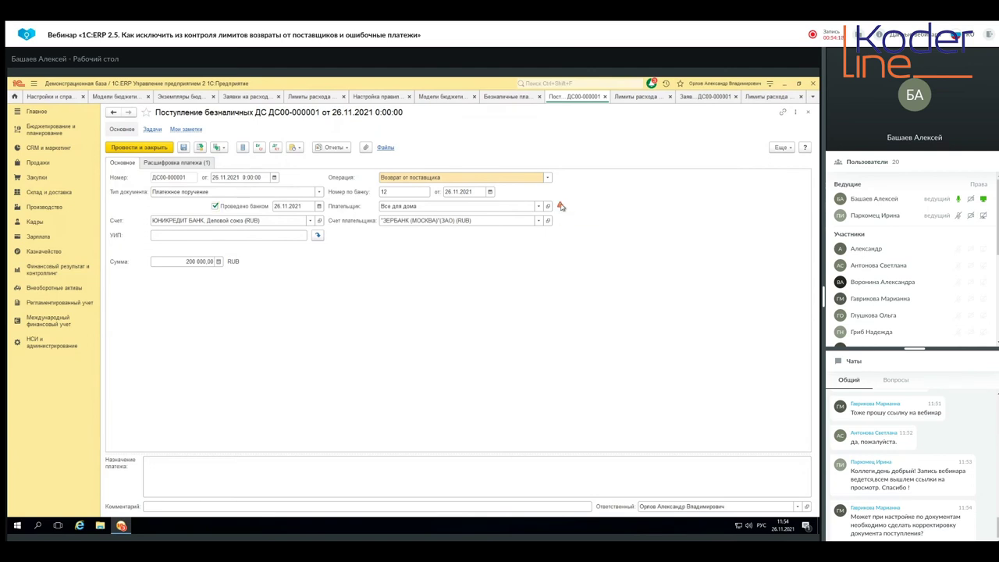
mouse_move(561, 207)
click(199, 148)
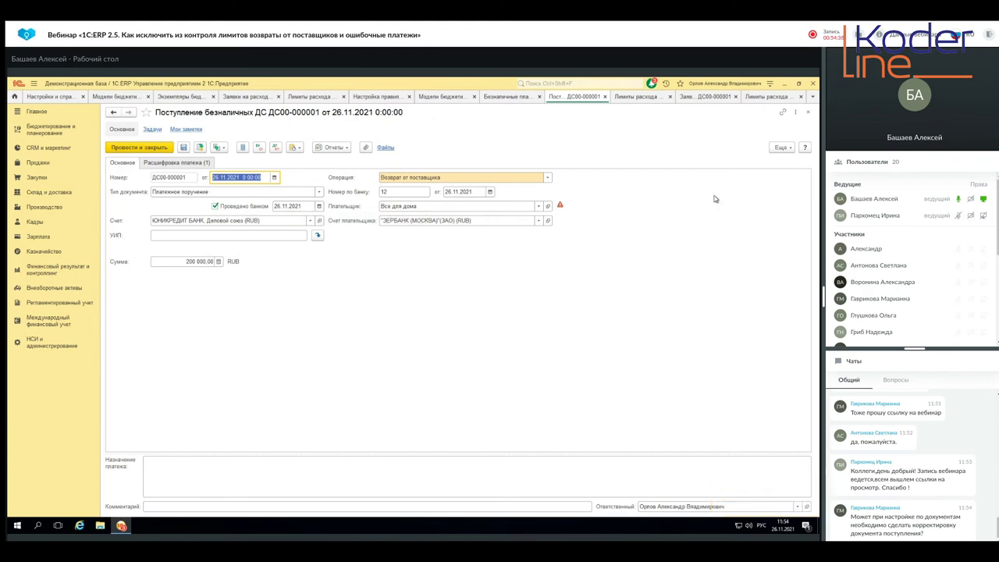
click(788, 149)
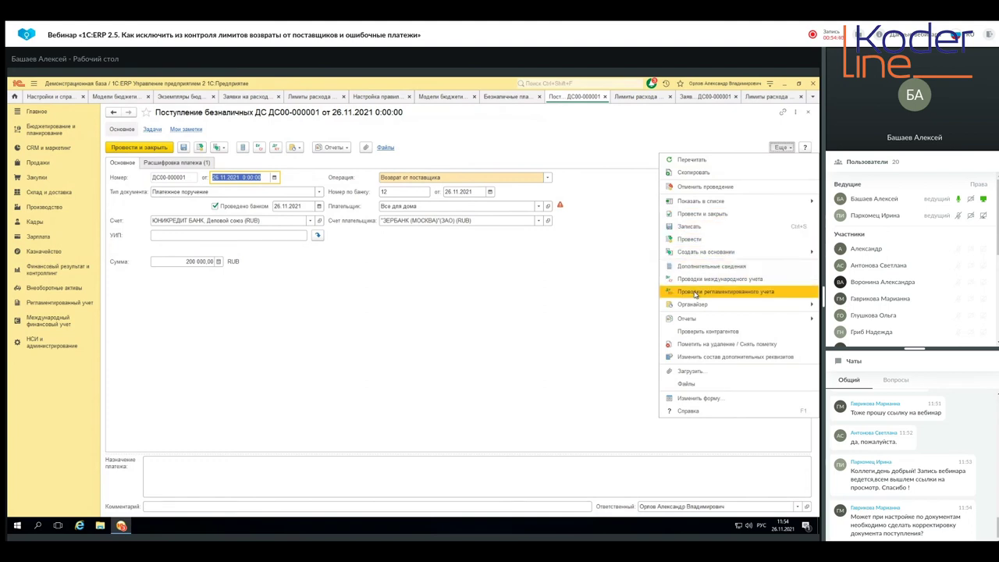
click(684, 189)
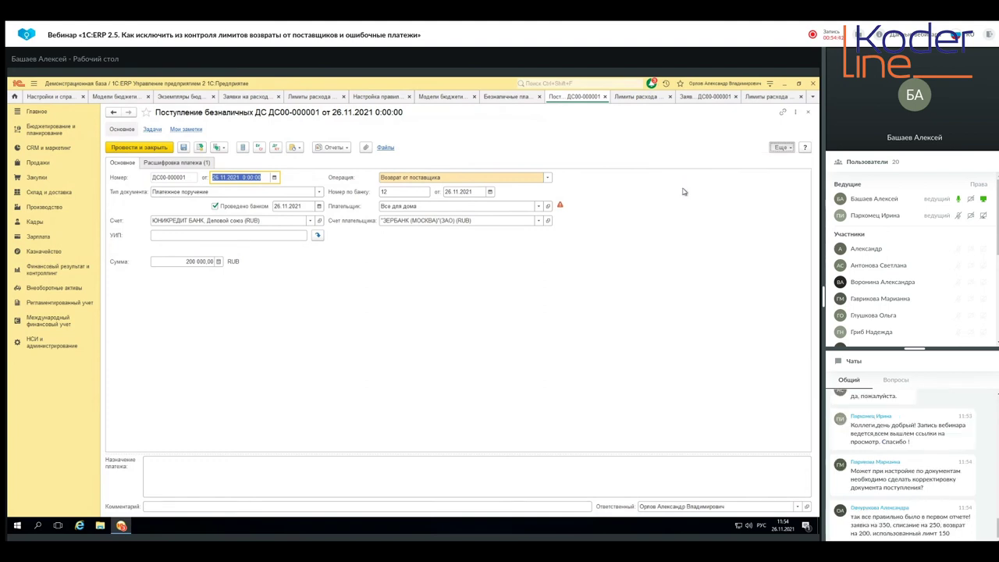
Step: Set the refund receipt's bank processing date and bank number date to 25.11.2021, save it, and post it
click(320, 206)
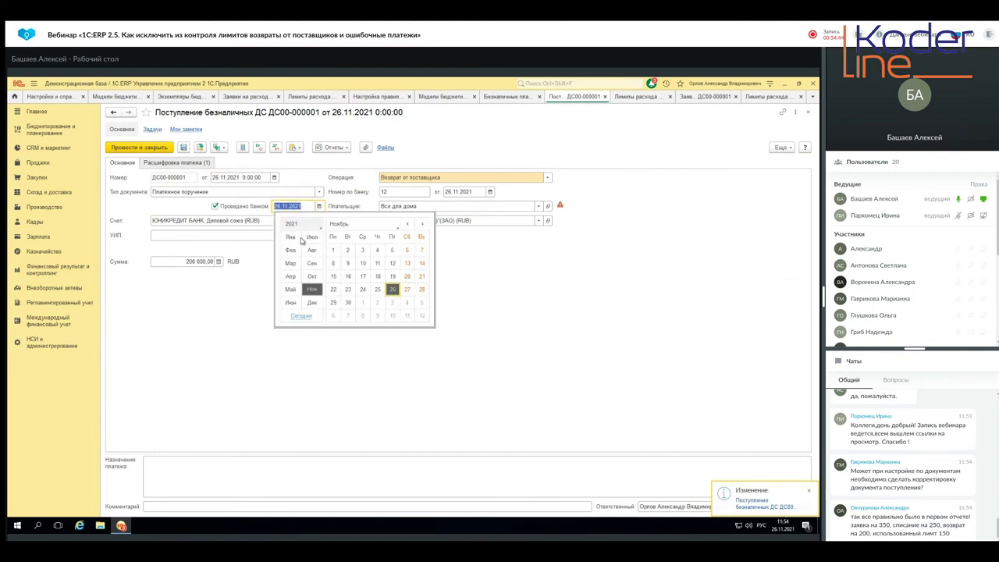
click(387, 289)
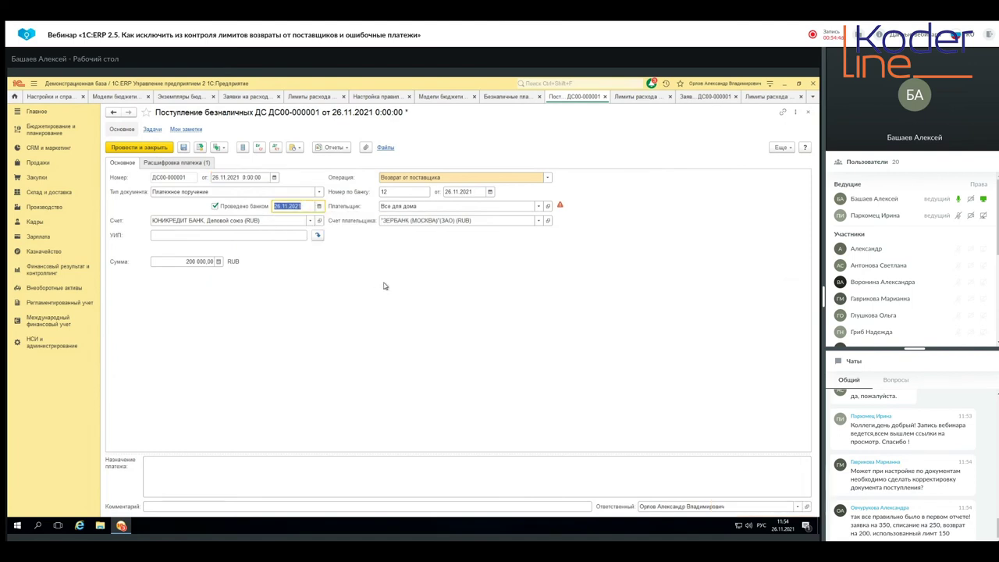
click(491, 191)
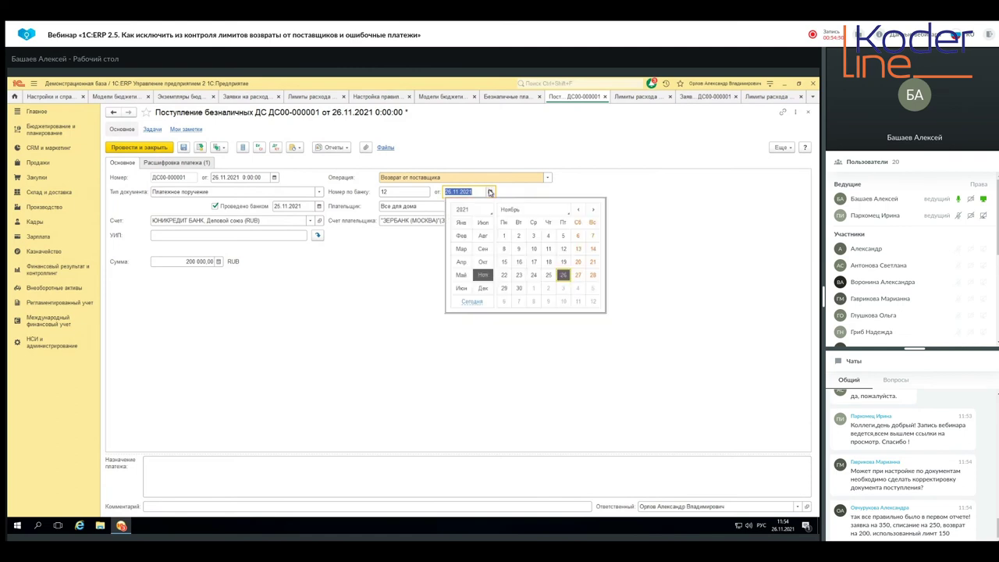
click(549, 275)
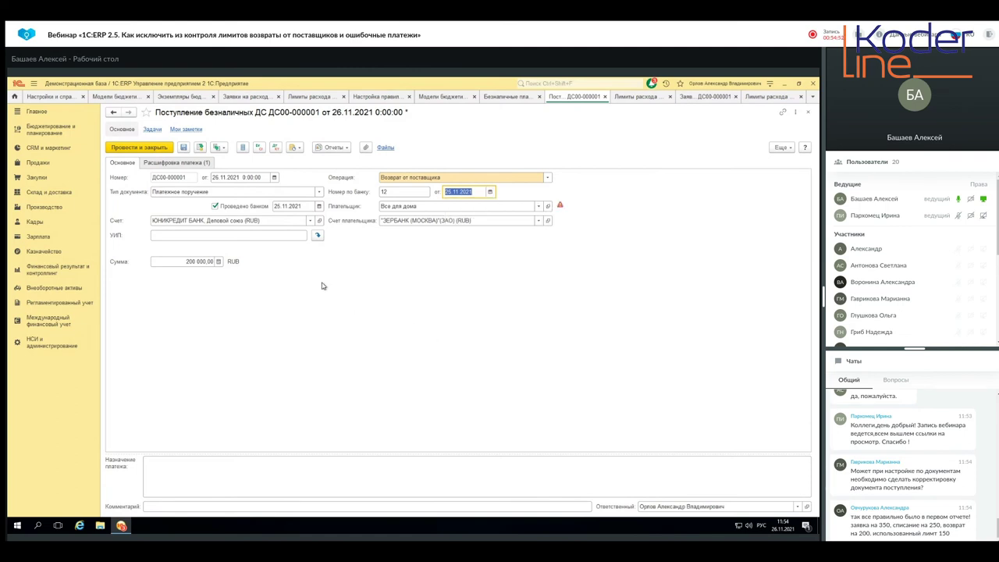
click(184, 148)
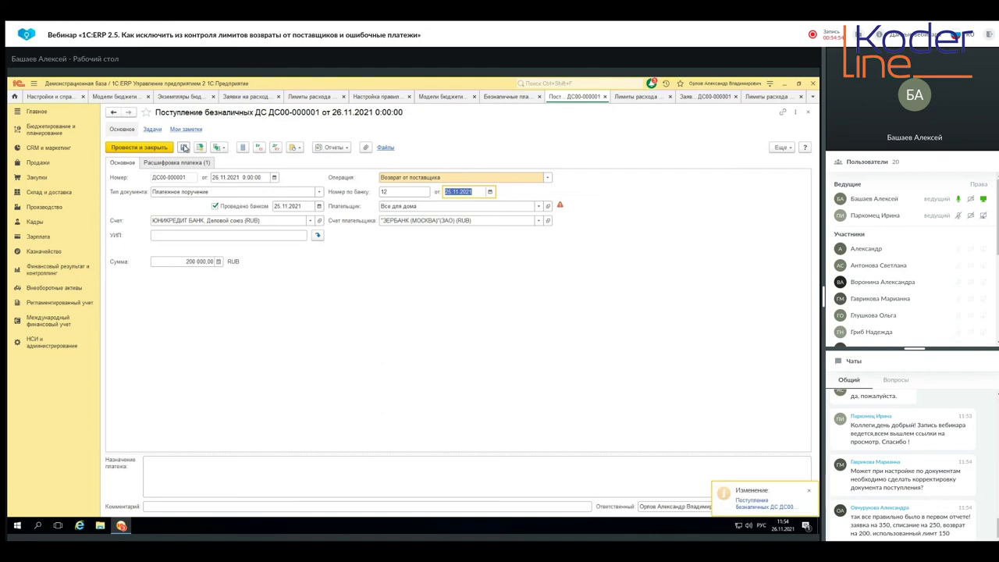
click(201, 149)
Step: Review the refund receipt's regulated accounting entries, then regenerate and close the open Лимиты расхода ДС report
click(275, 147)
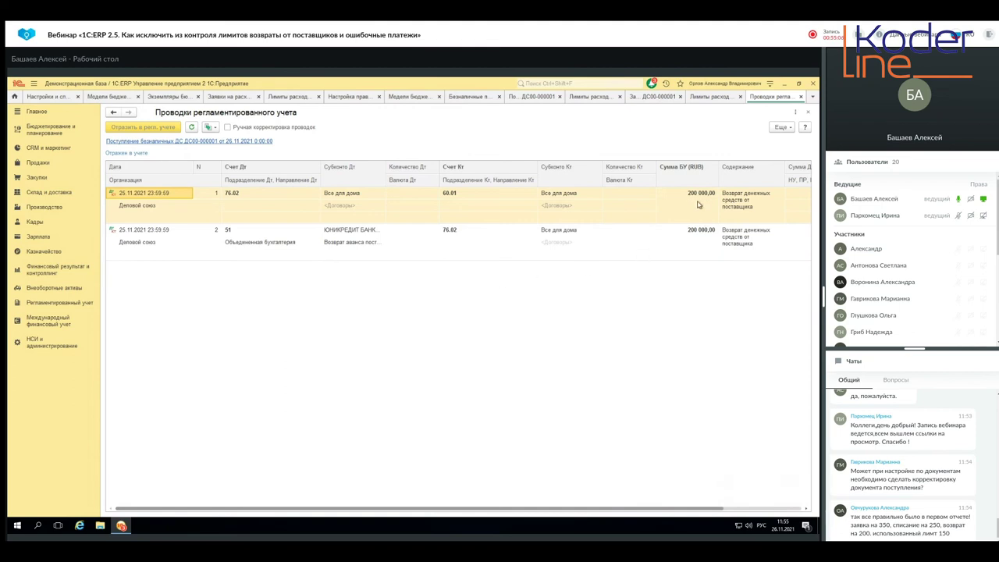
click(808, 112)
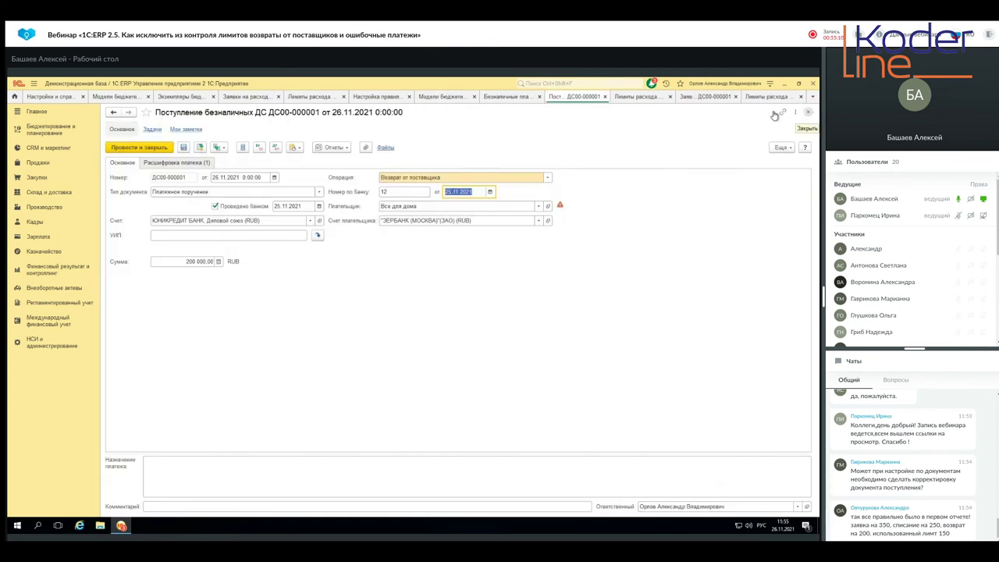
click(756, 99)
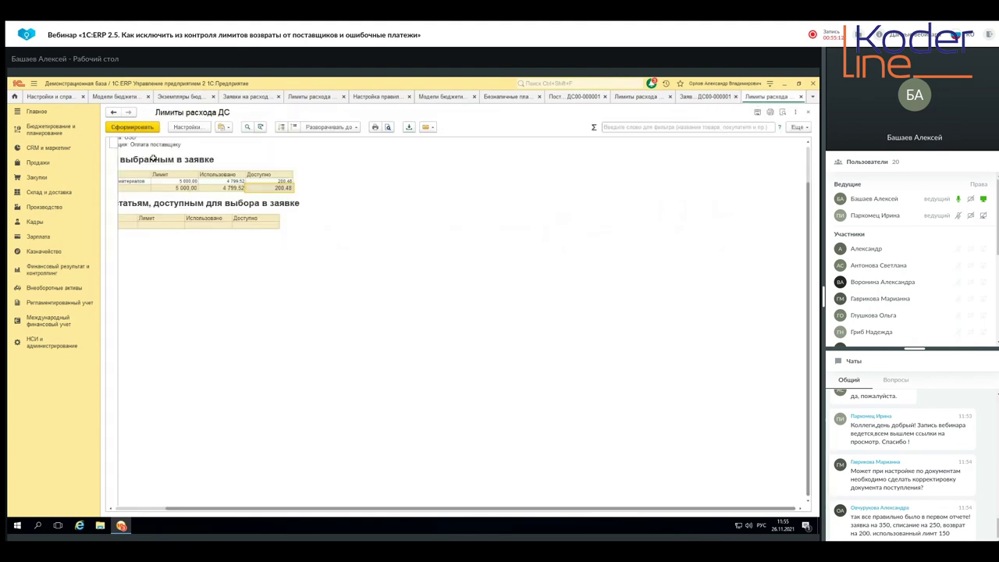
click(133, 127)
click(800, 96)
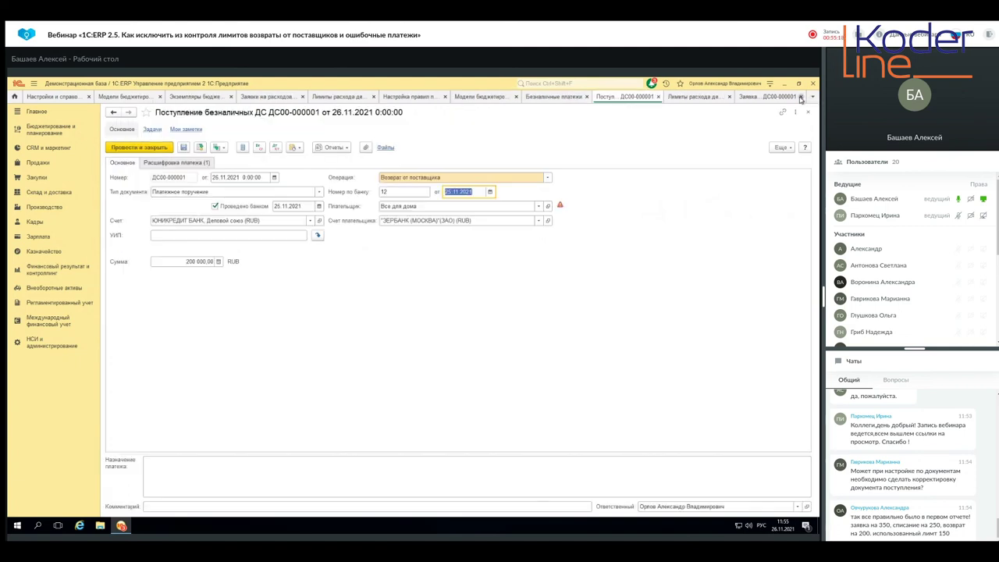
Step: Open the Лимиты расхода ДС report from the 25.11.2021 expenditure request, examine the available limit, and close the report
click(751, 97)
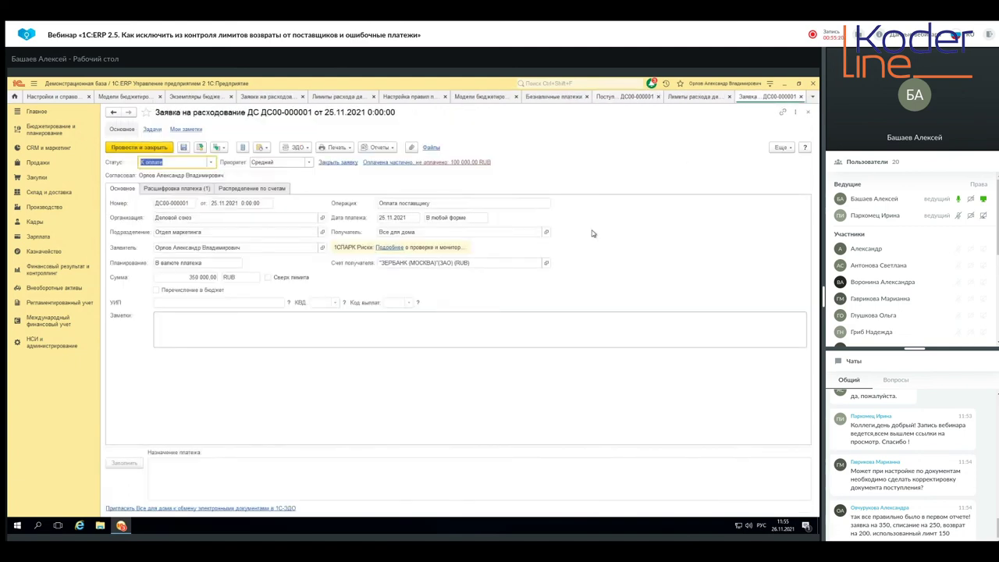
click(383, 147)
click(389, 174)
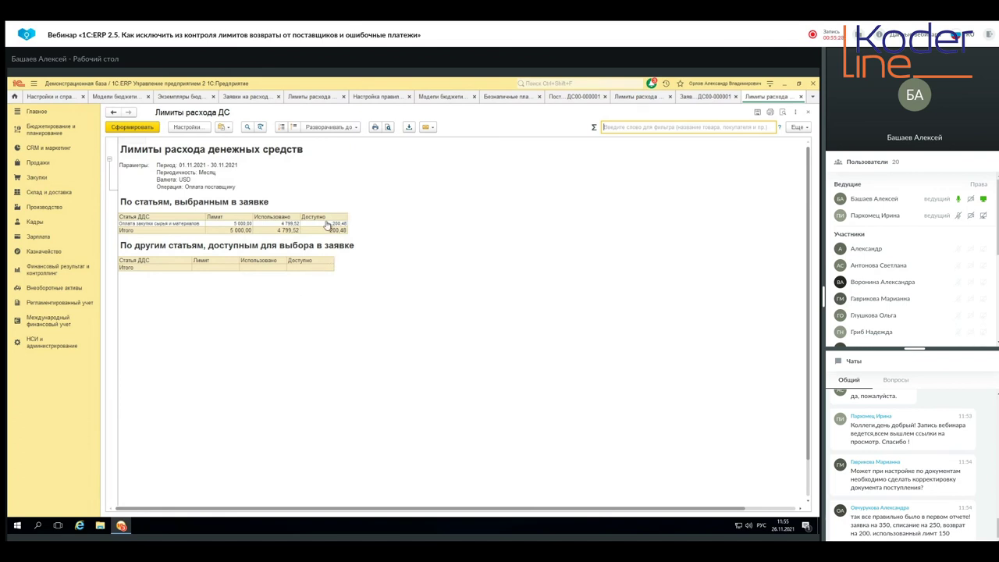
click(801, 96)
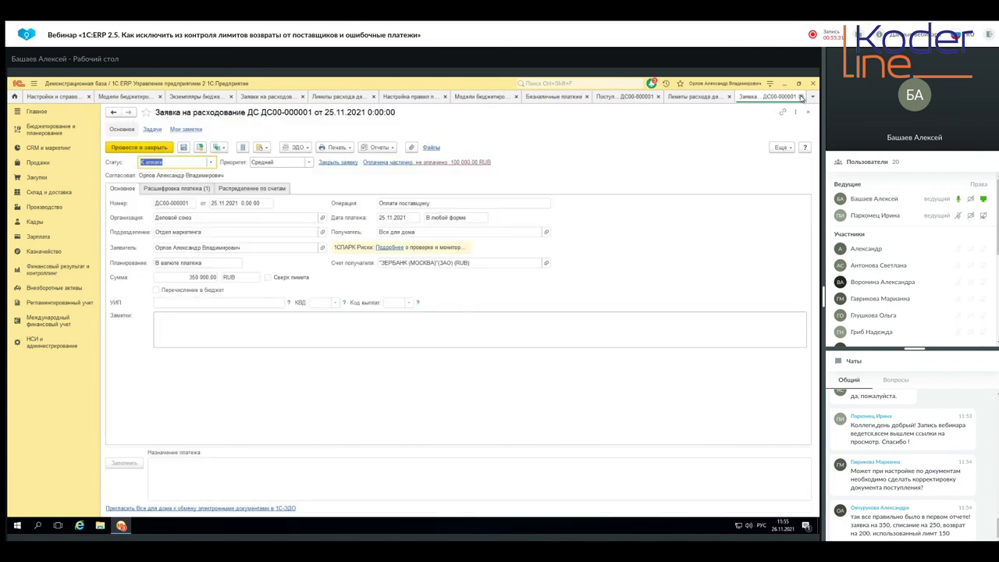
Step: Generate the treasury report Лимиты расхода денежных средств filtered by the organization Деловой союз
click(39, 250)
click(156, 135)
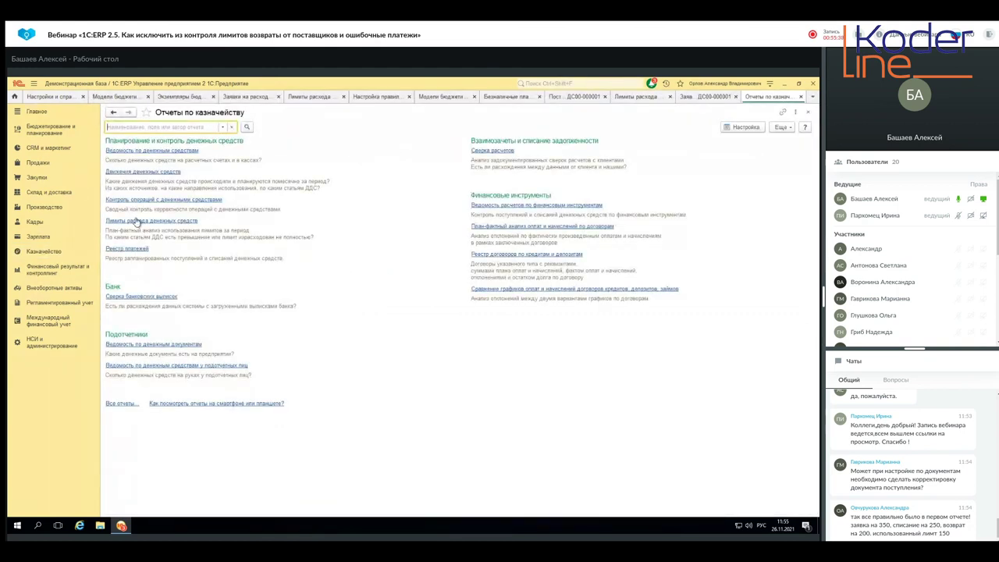
click(133, 221)
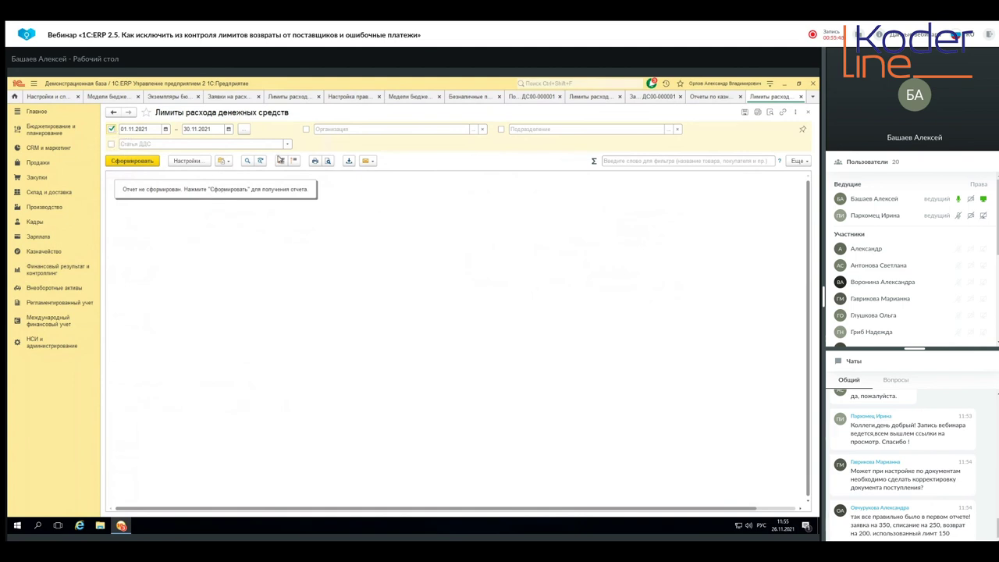
click(473, 130)
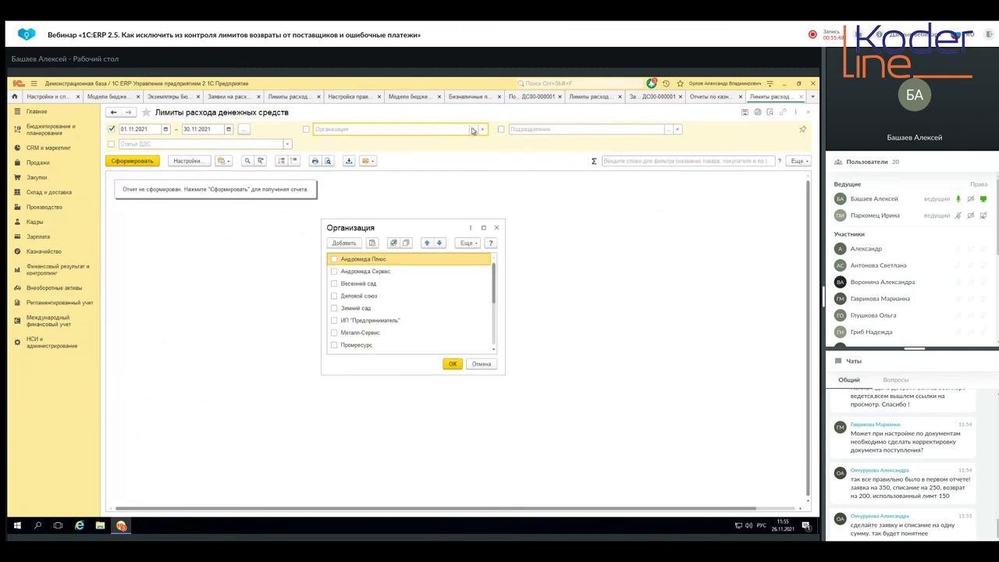
click(336, 298)
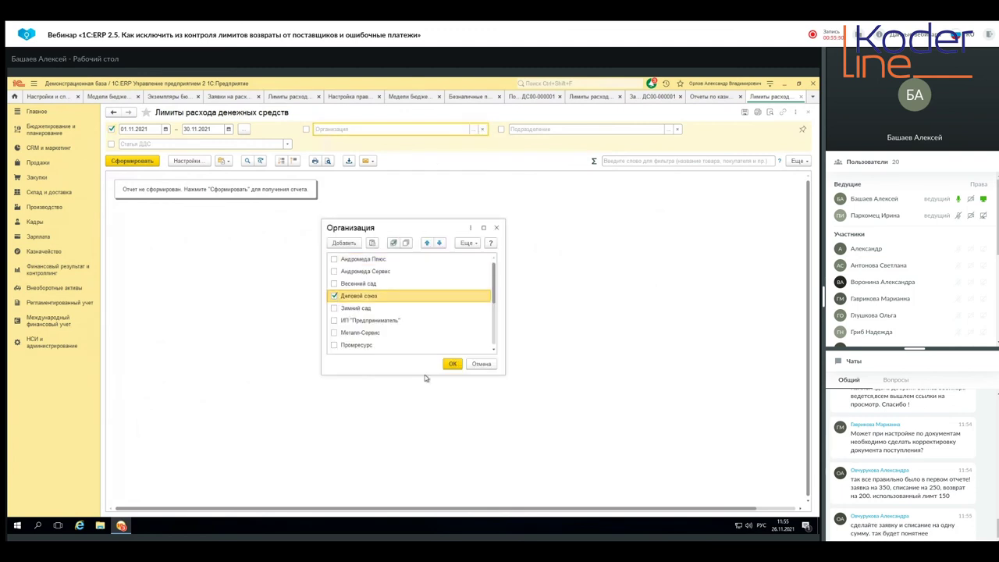
click(447, 364)
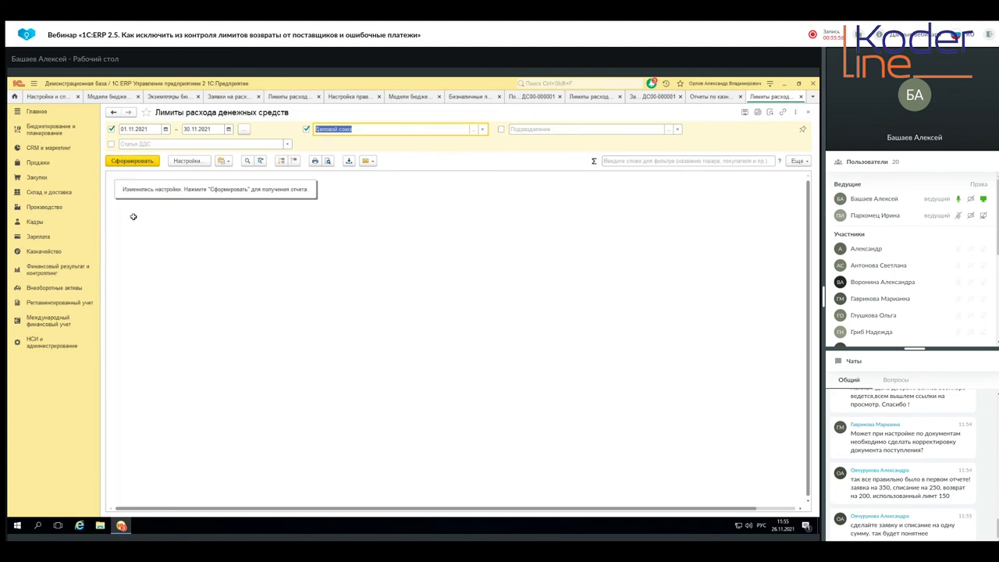
click(132, 162)
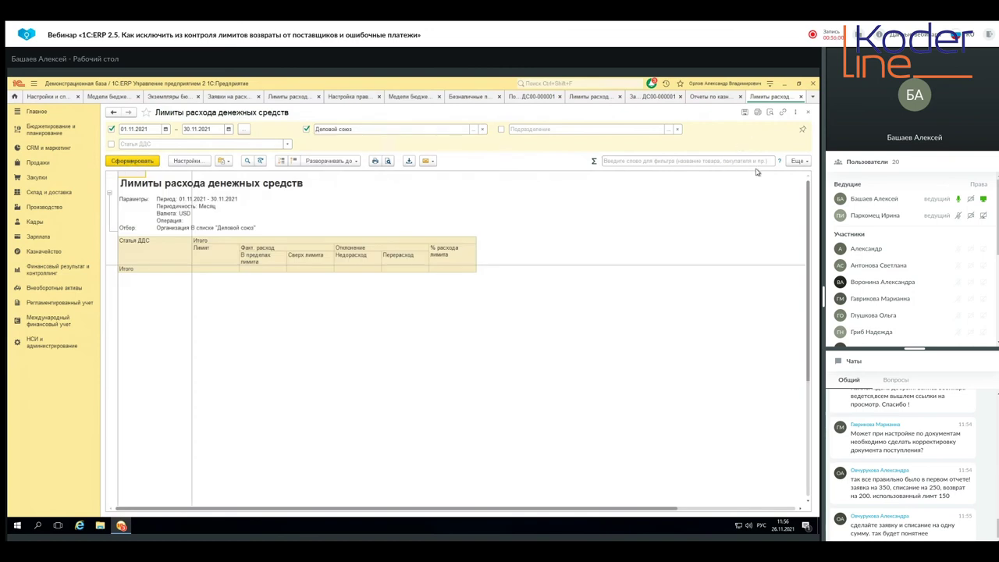
Step: Examine the Лимиты расхода денежных средств report settings in the extended and simple views, and close them without changes
click(806, 162)
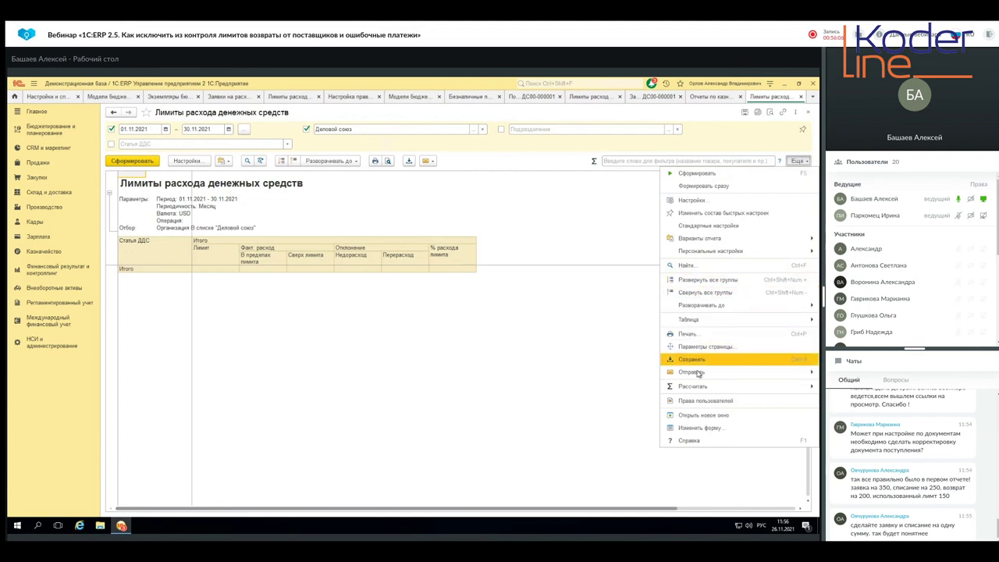
click(707, 201)
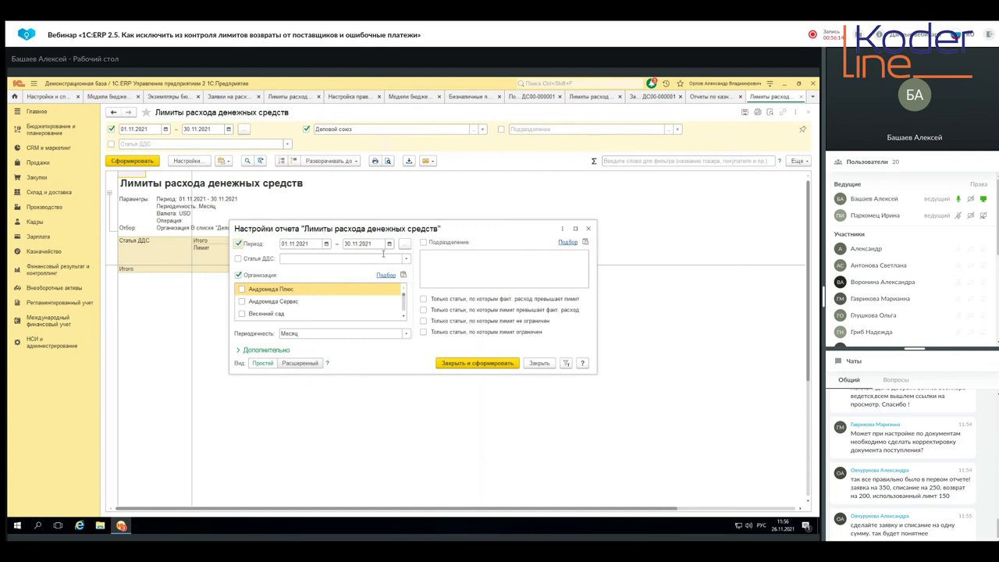
click(301, 363)
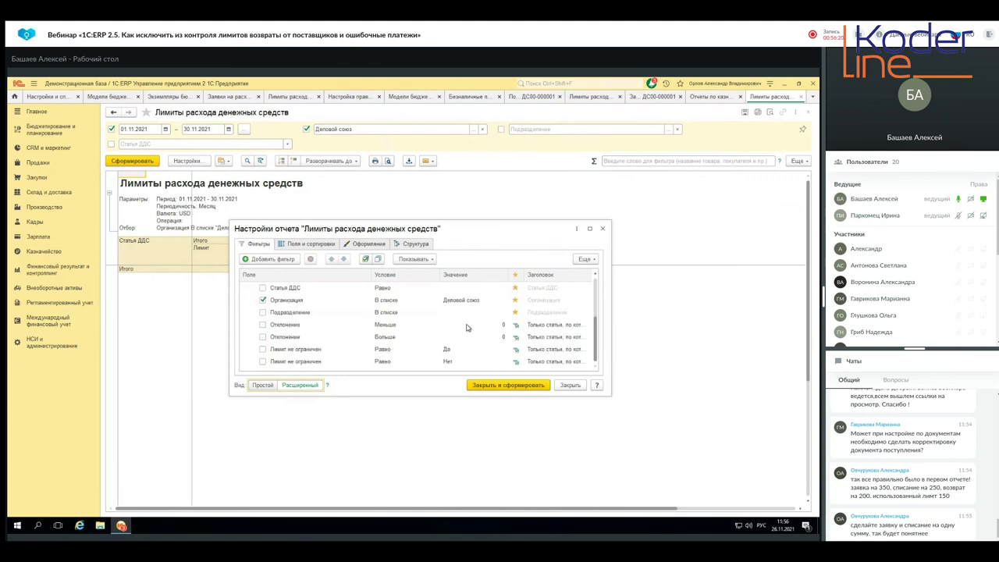
scroll(467, 327, up, 2)
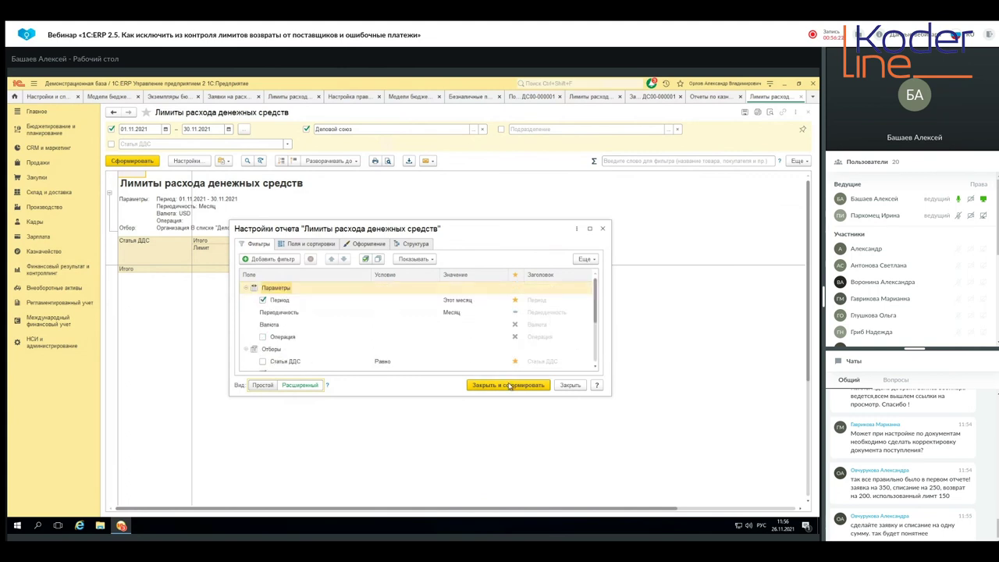
click(261, 386)
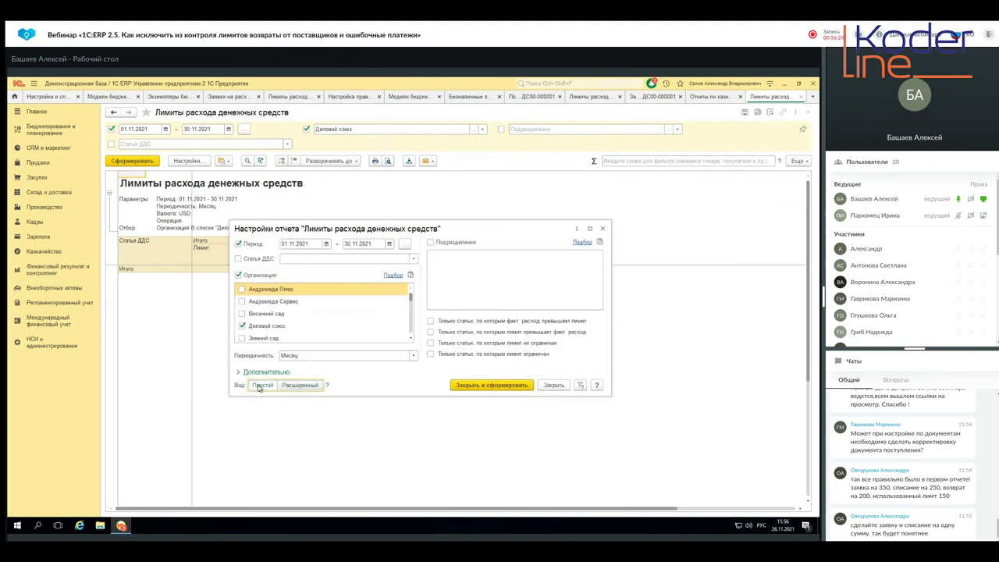
click(602, 229)
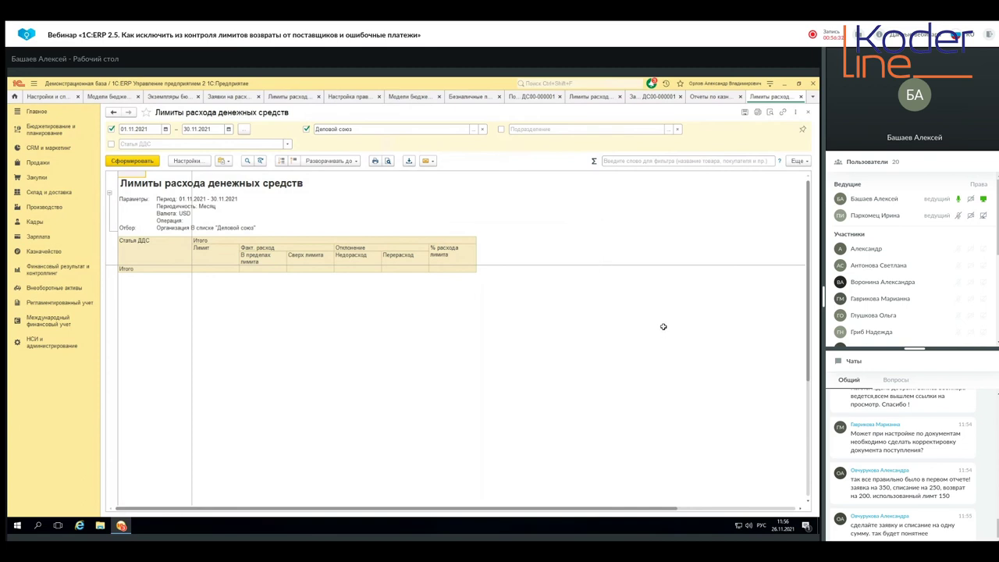
Step: Close the Лимиты расхода денежных средств report, the treasury reports list, and the 25.11.2021 expenditure request
click(800, 97)
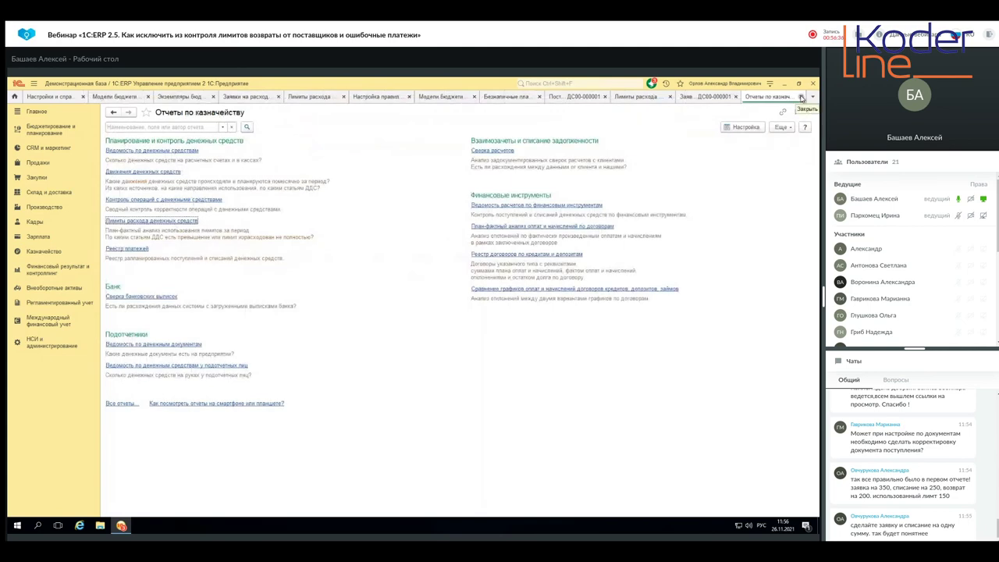
click(800, 97)
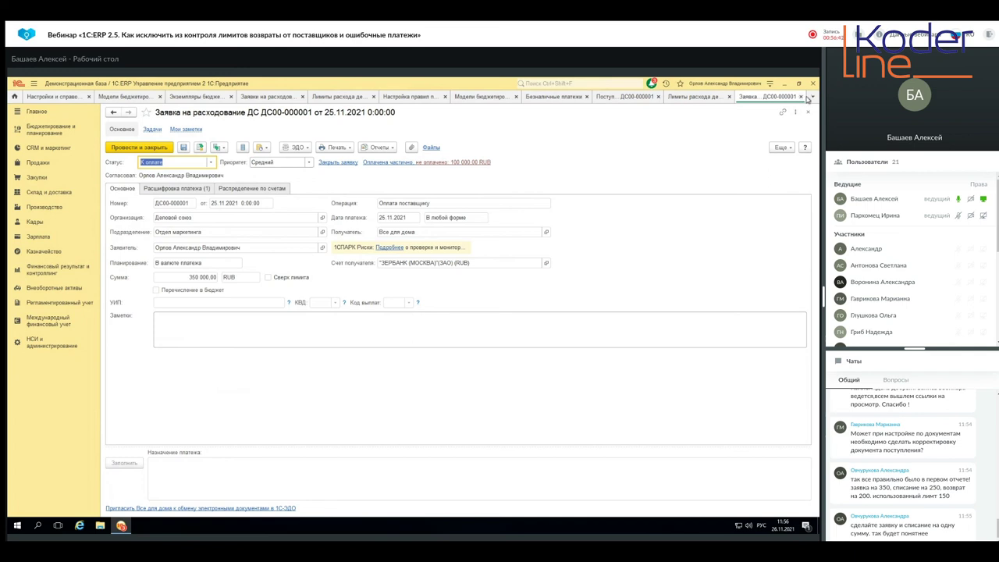
click(802, 97)
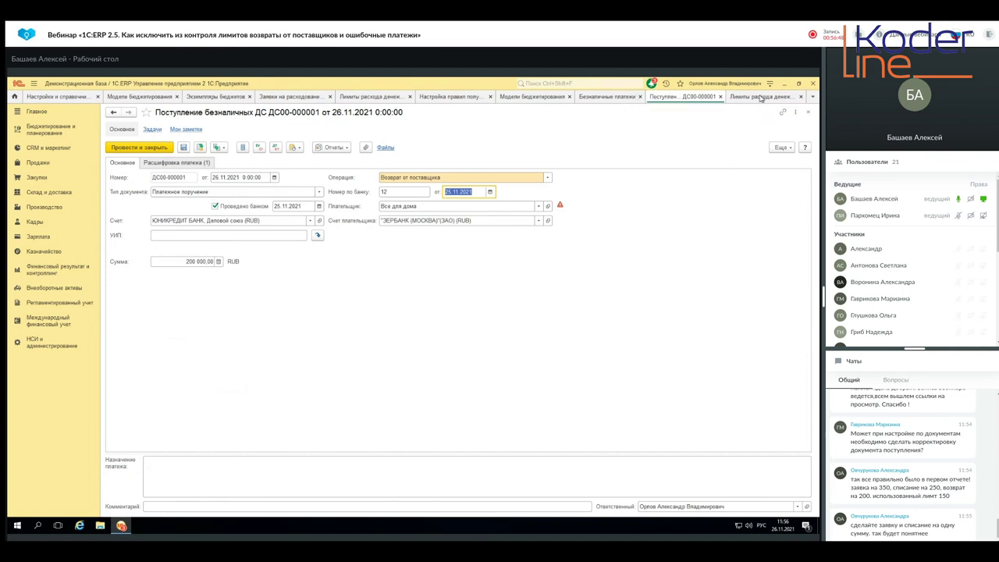
Step: Check the 25.11.2021 expenditure request's amount, cancel posting of the supplier refund receipt, and set the refund amount to 350 000 RUB
click(291, 97)
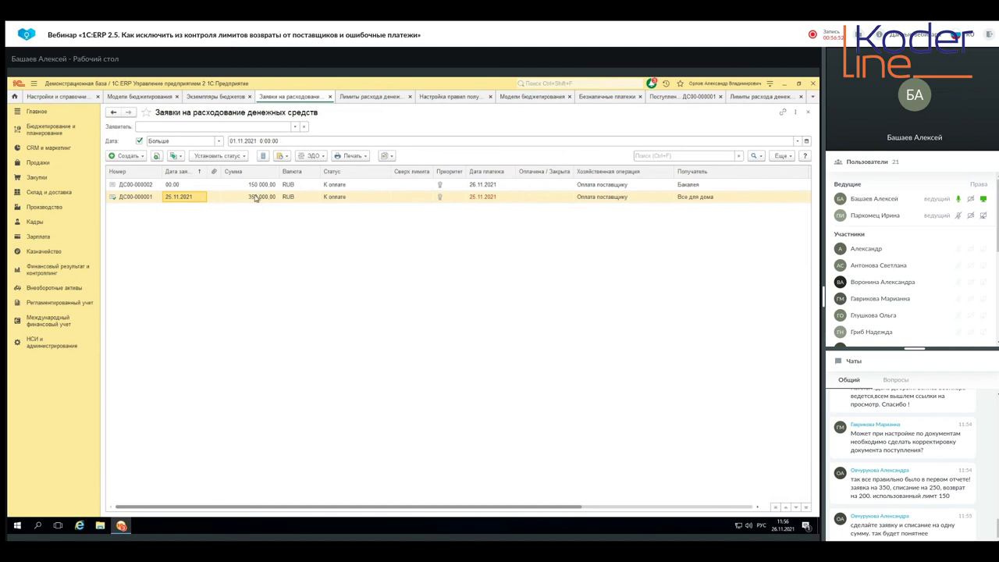
click(259, 198)
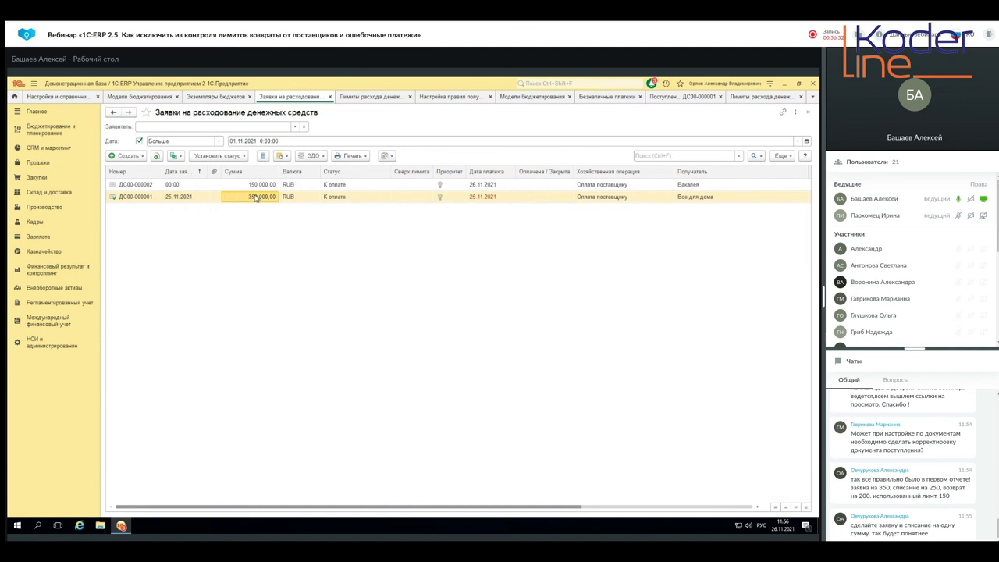
click(669, 98)
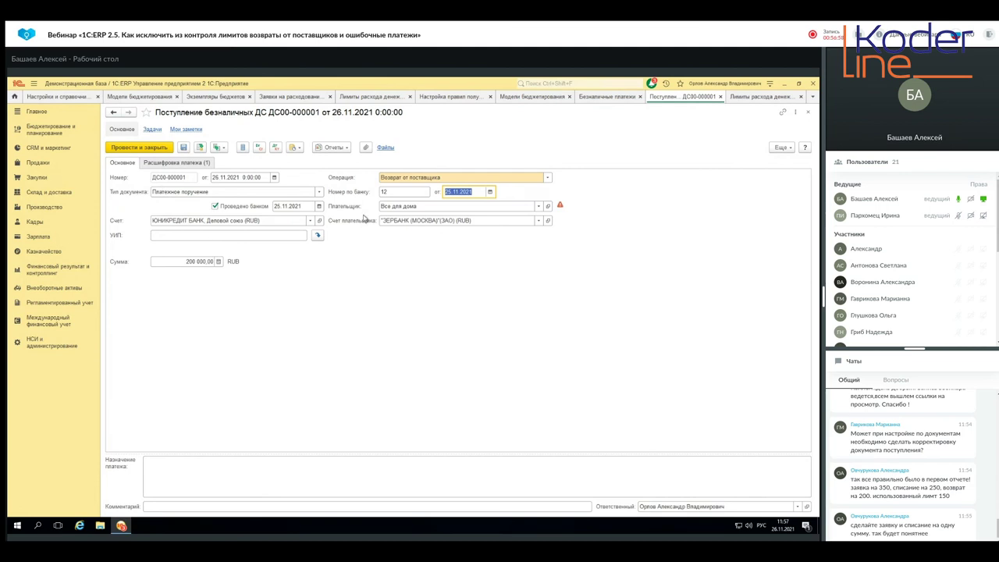
click(790, 148)
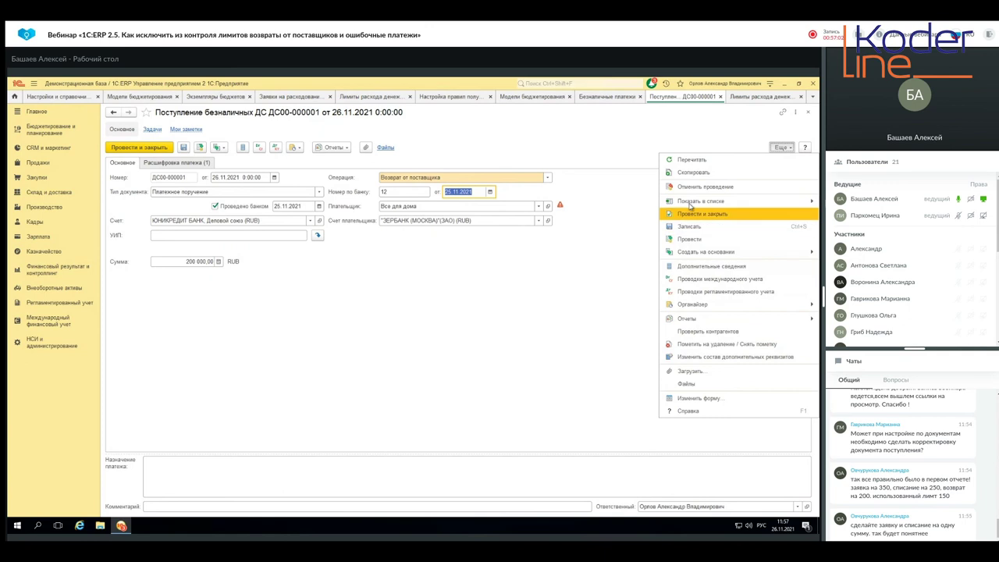
click(684, 186)
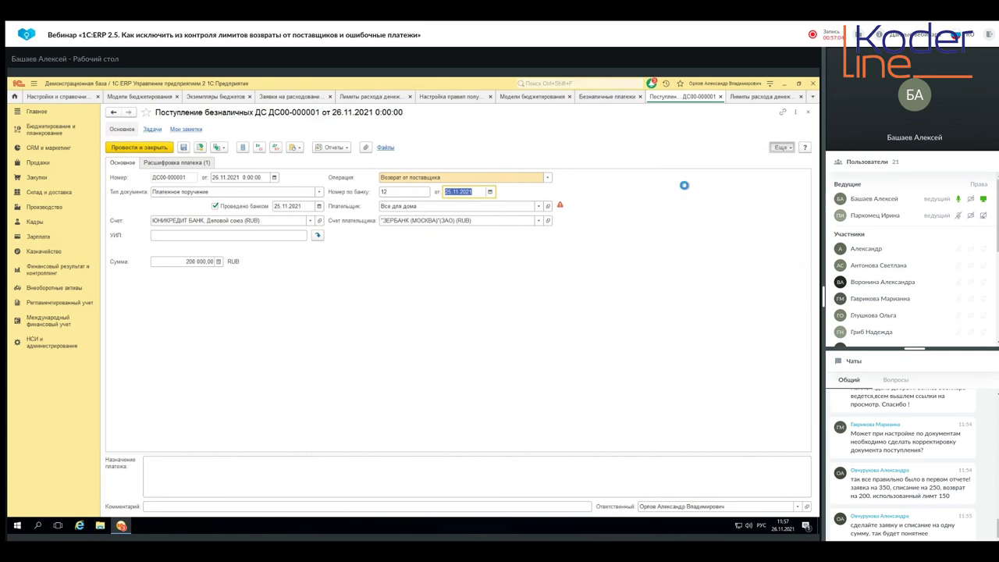
click(187, 263)
text(35)
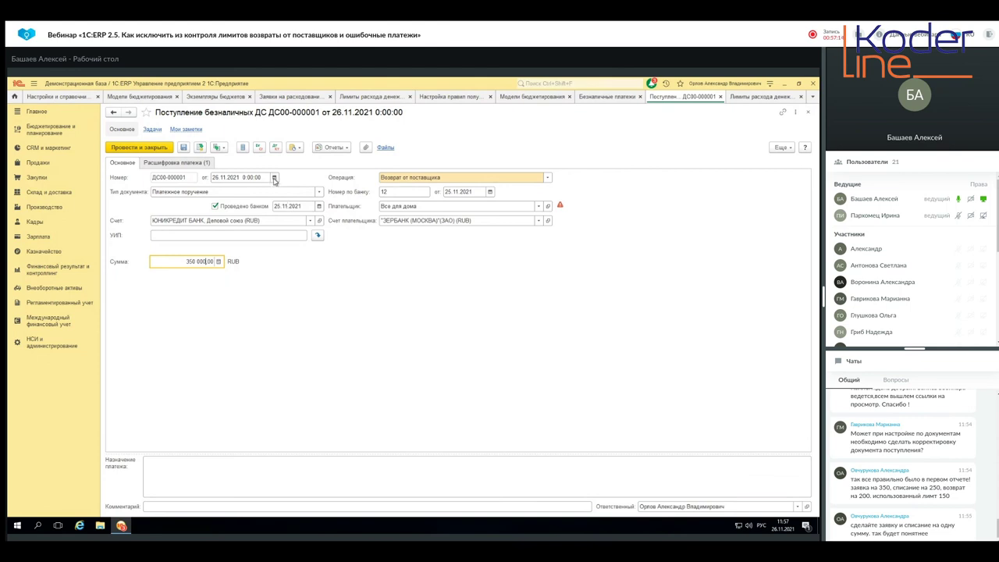
Step: Set the refund receipt's document, bank processing and bank number dates to 26.11.2021, and save and post the document
click(274, 178)
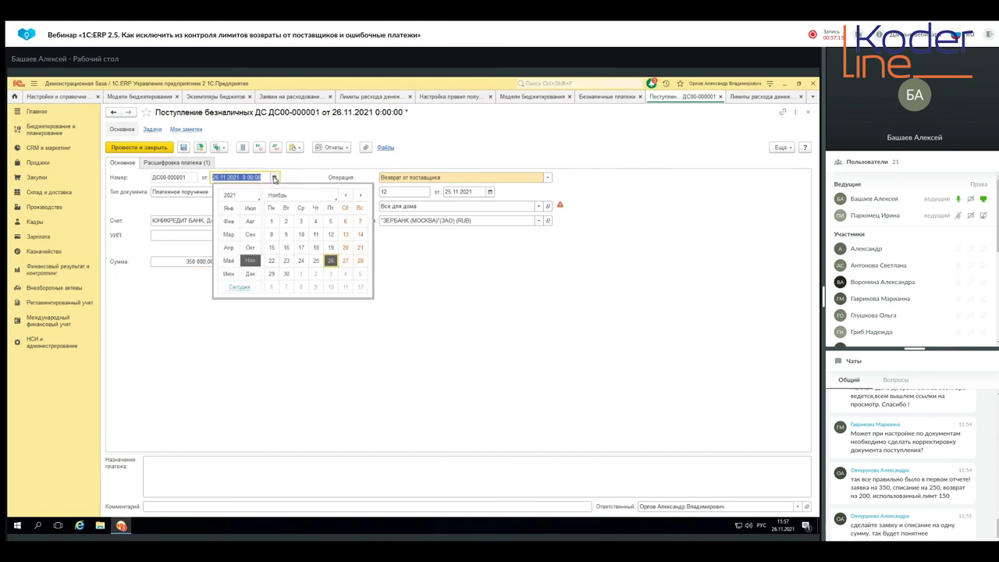
click(330, 261)
click(319, 206)
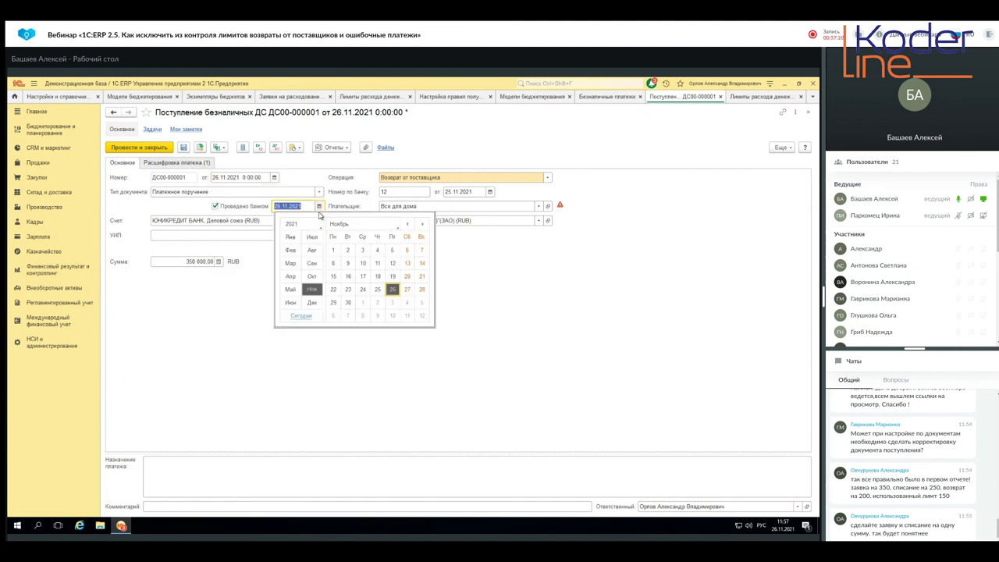
click(490, 192)
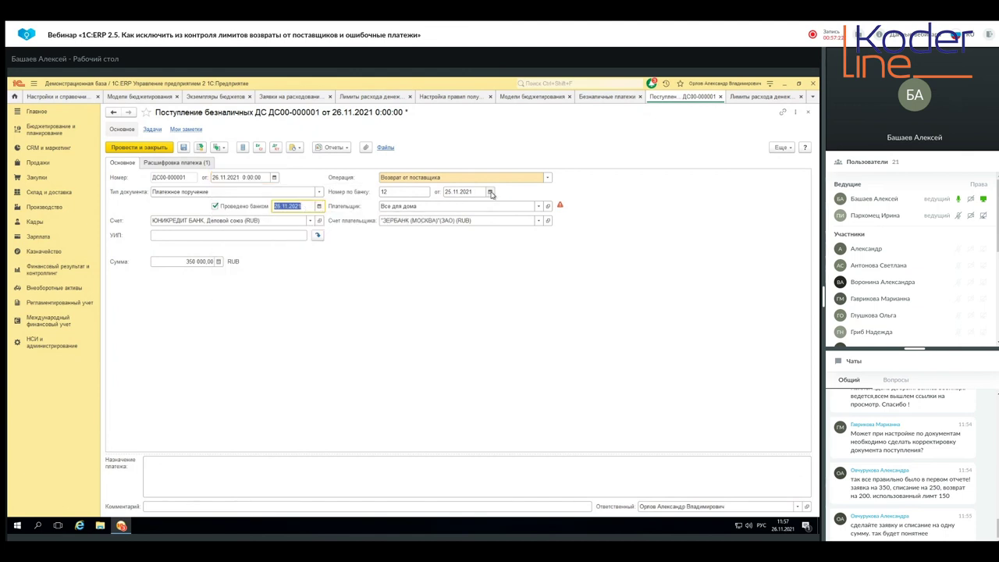
click(490, 192)
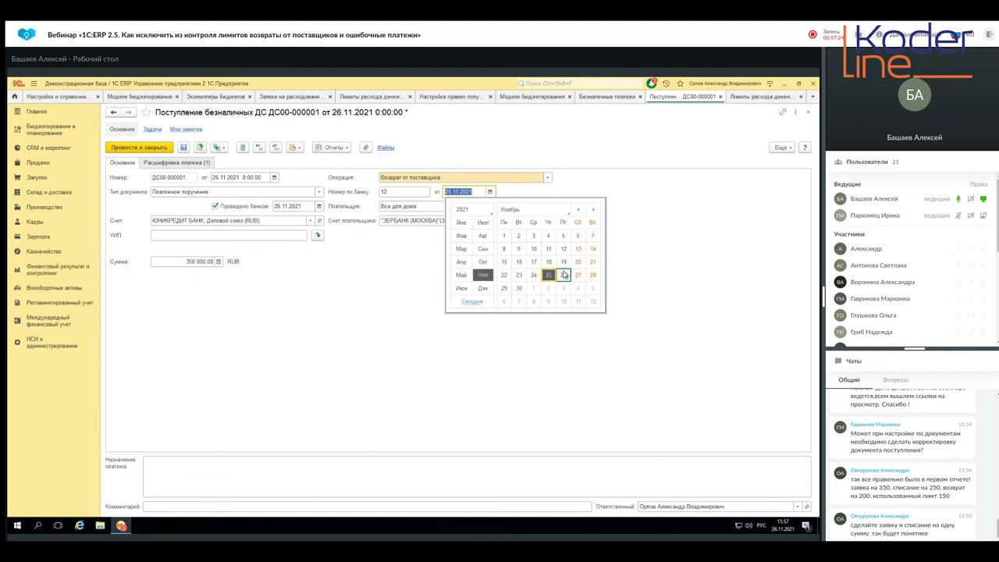
click(563, 274)
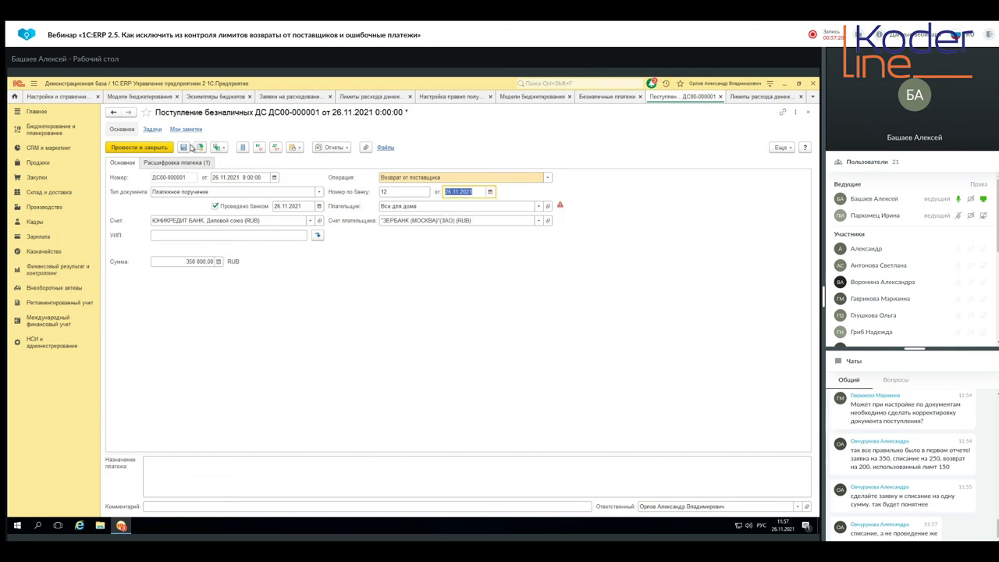
click(184, 147)
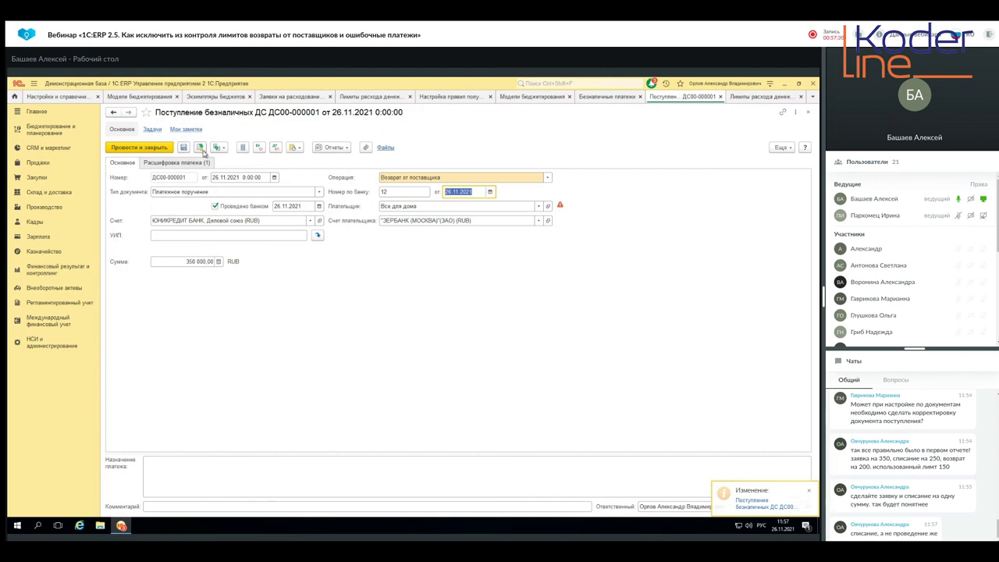
click(200, 148)
Step: Examine the refund receipt's payment breakdown and its regulated accounting entries
click(184, 164)
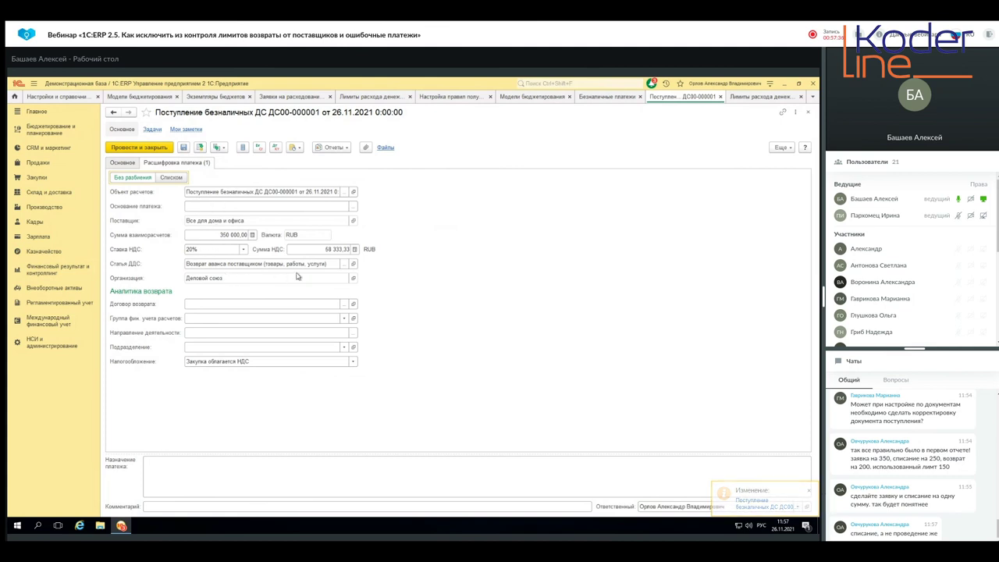
click(276, 146)
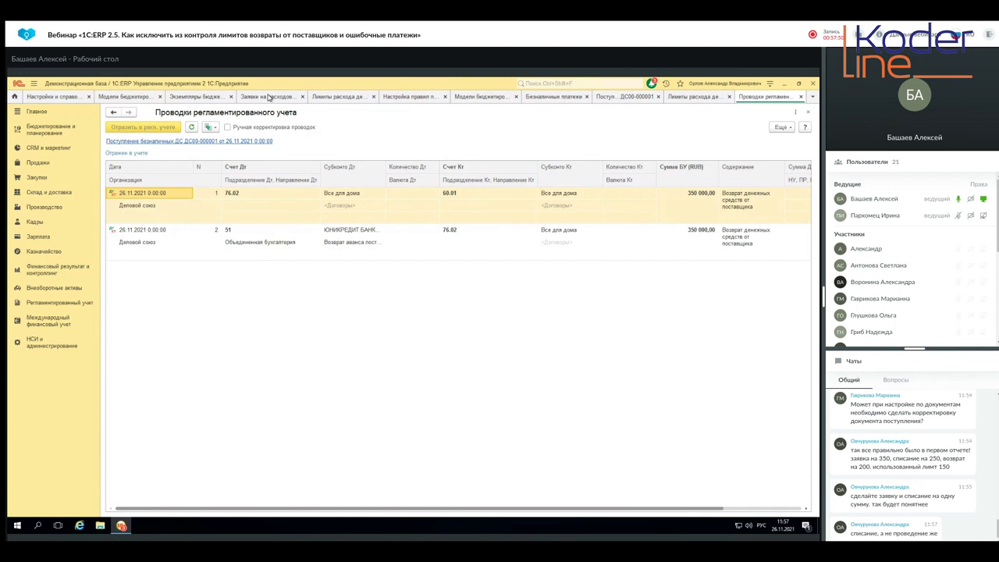
Step: Open the 25.11.2021 expenditure request for supplier Все для дома and generate its Лимиты расхода ДС report
click(268, 97)
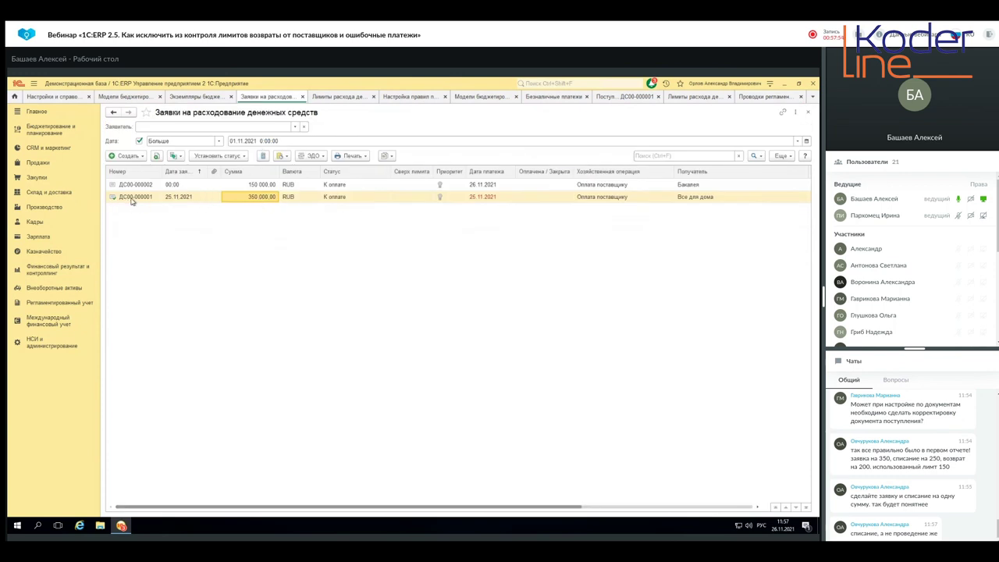
click(702, 98)
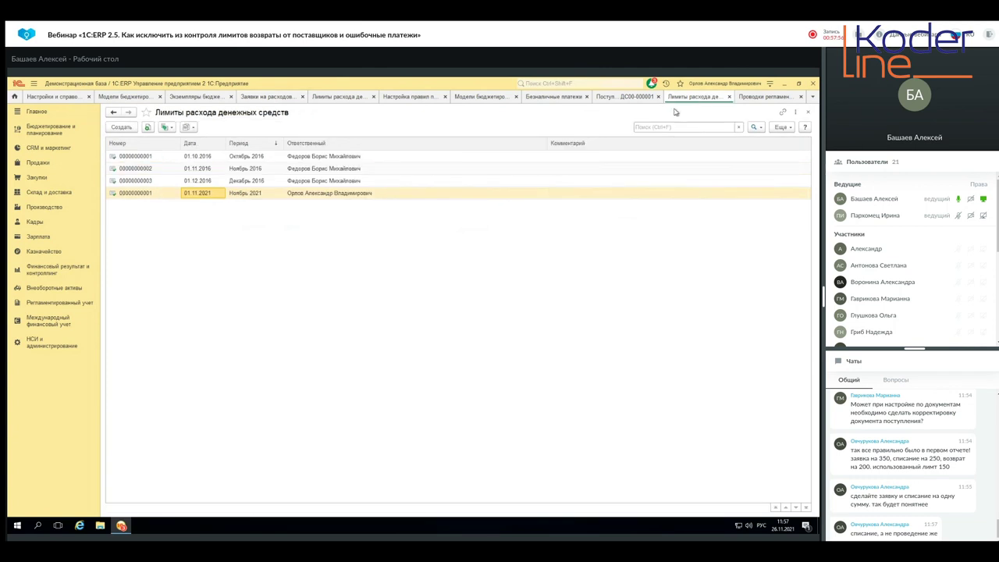
click(277, 97)
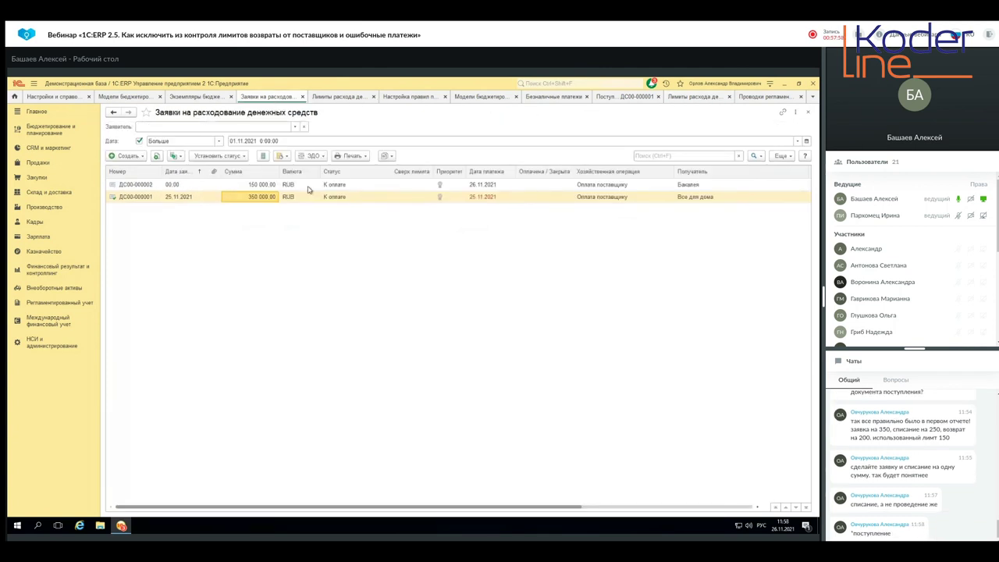
click(292, 196)
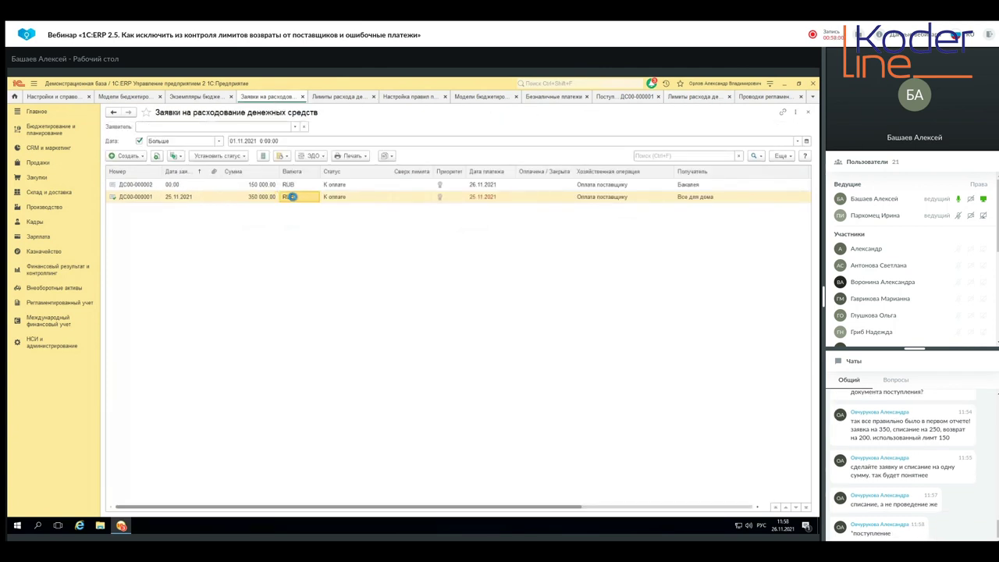
double_click(292, 197)
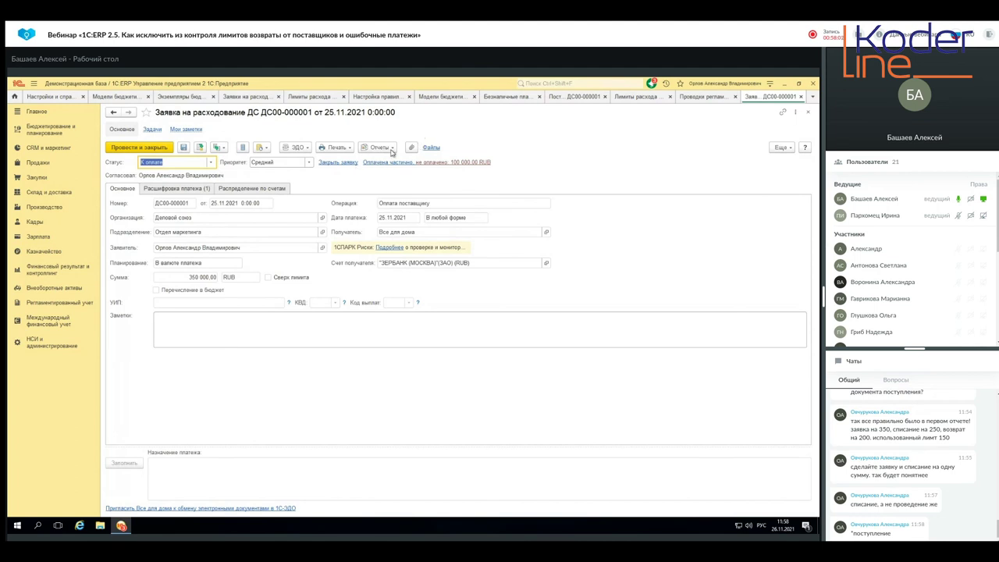
click(380, 147)
click(404, 175)
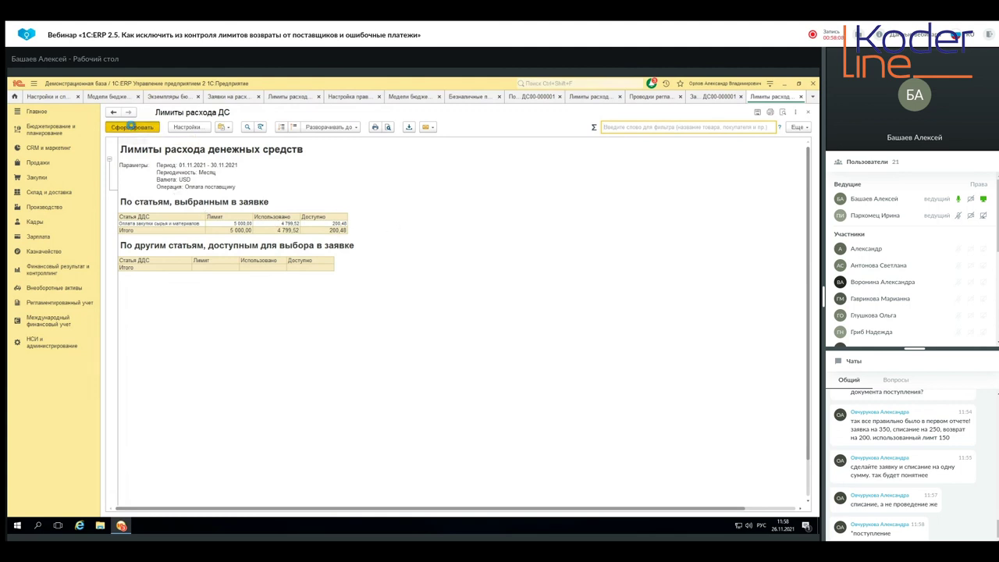
Step: Examine the limit, used and available totals for the cash flow item selected in the request
drag(230, 228, 276, 230)
shift+click(333, 232)
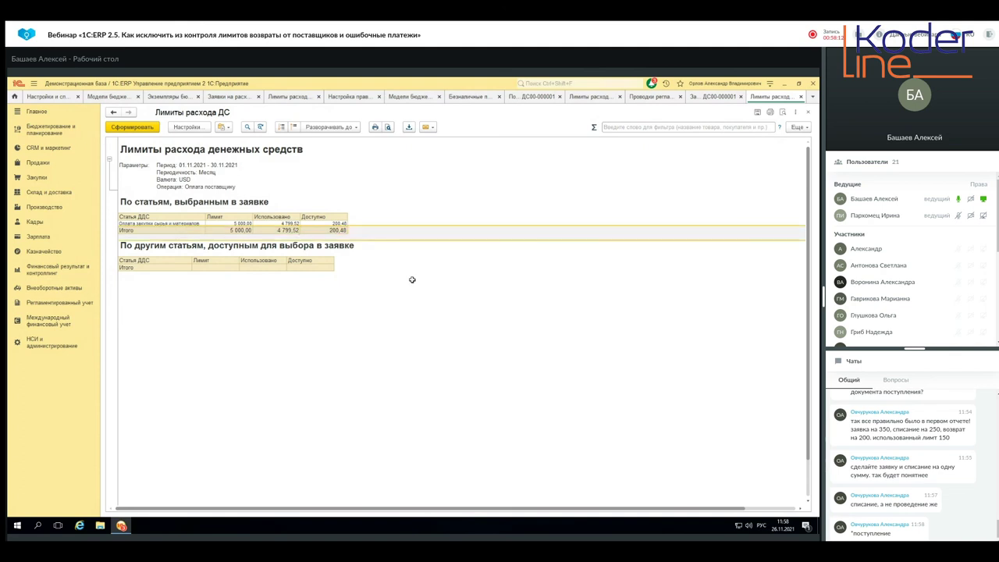
click(316, 229)
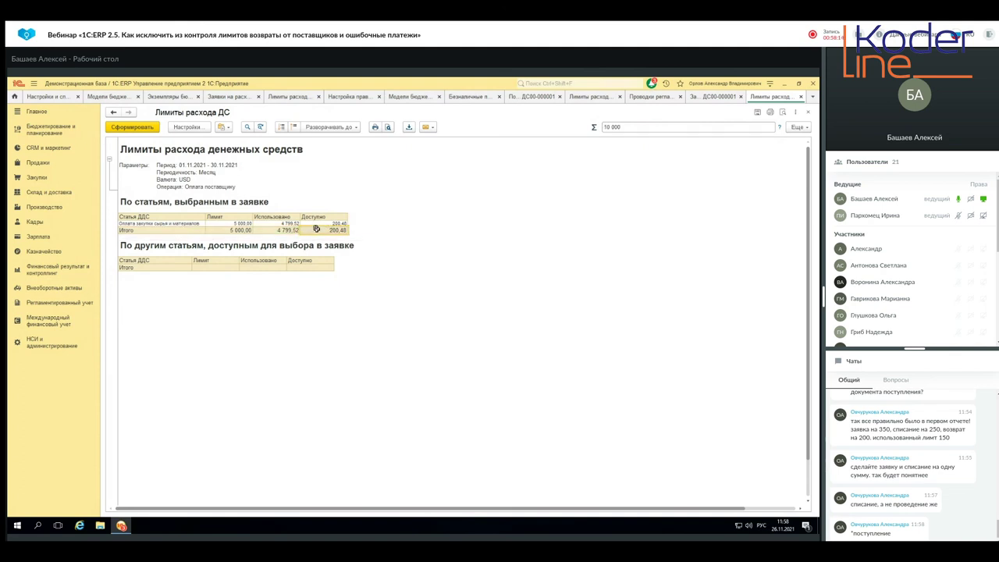
click(248, 230)
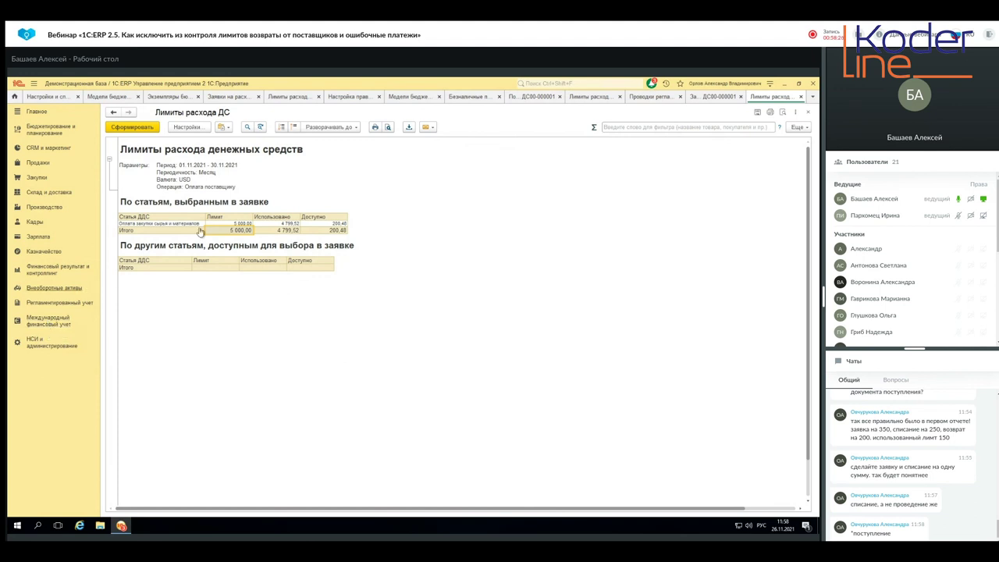
click(275, 233)
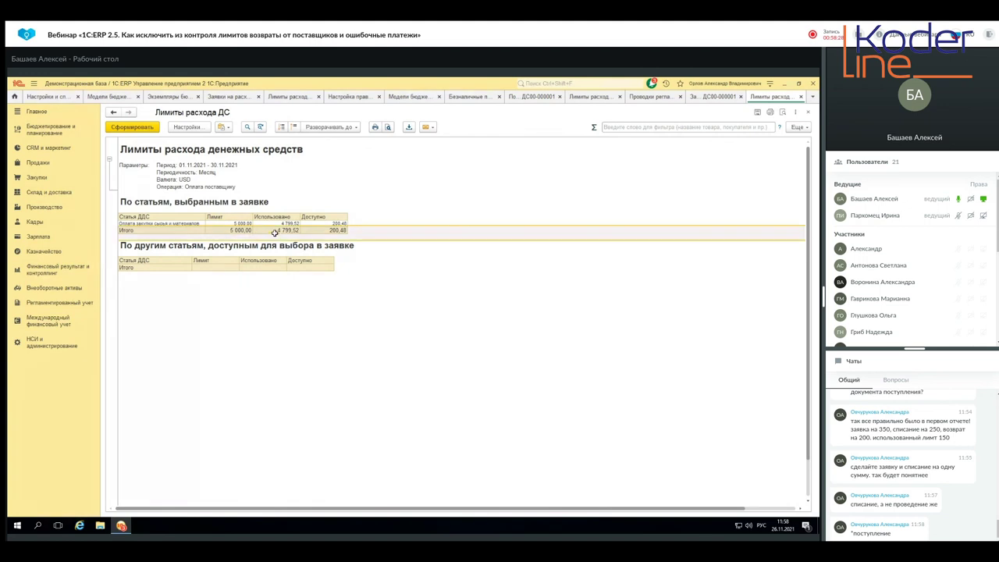
click(330, 230)
click(288, 230)
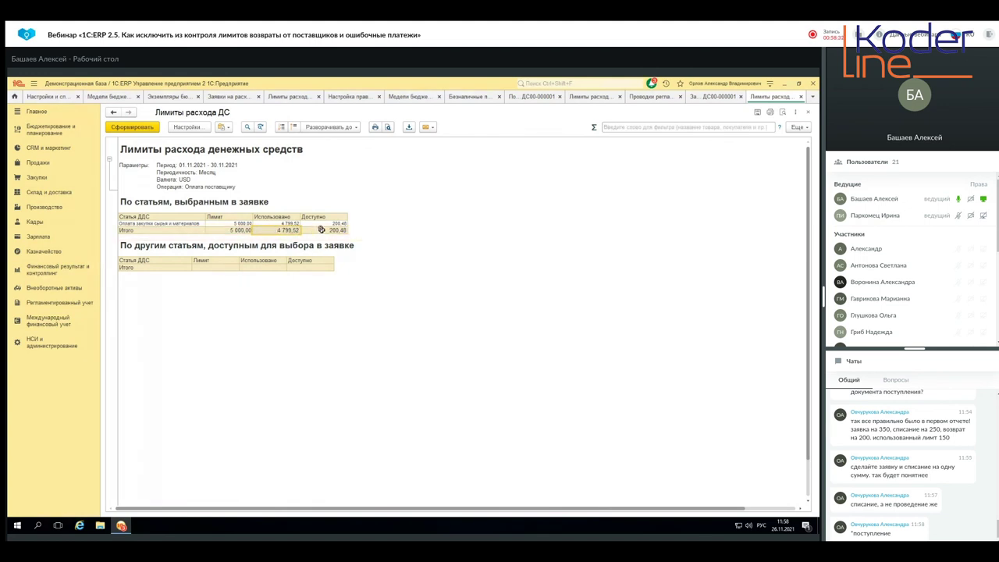
click(241, 228)
click(281, 230)
click(312, 229)
Step: Return to the 26.11.2021 supplier refund receipt and review its main details and the reports available for it
click(542, 97)
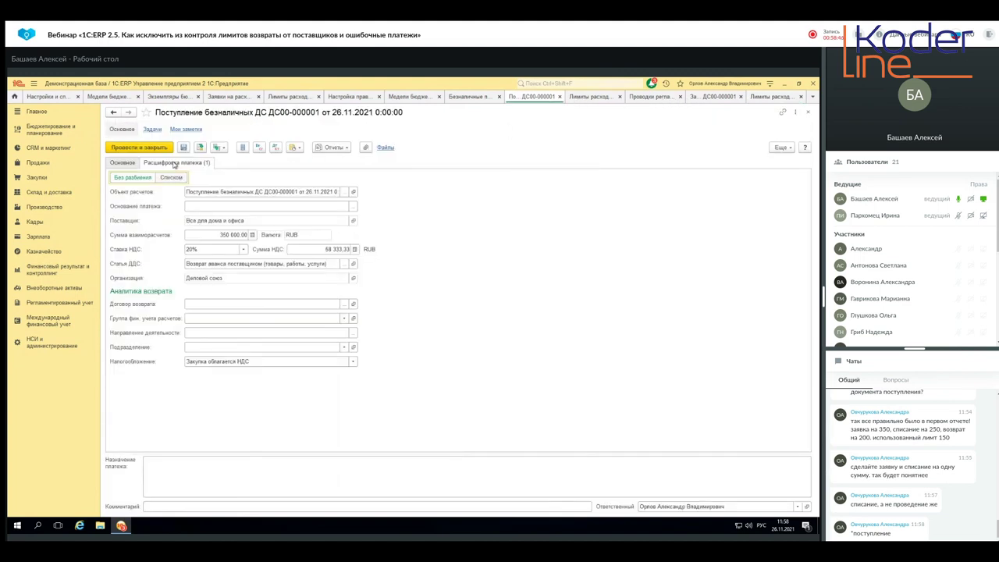
click(122, 162)
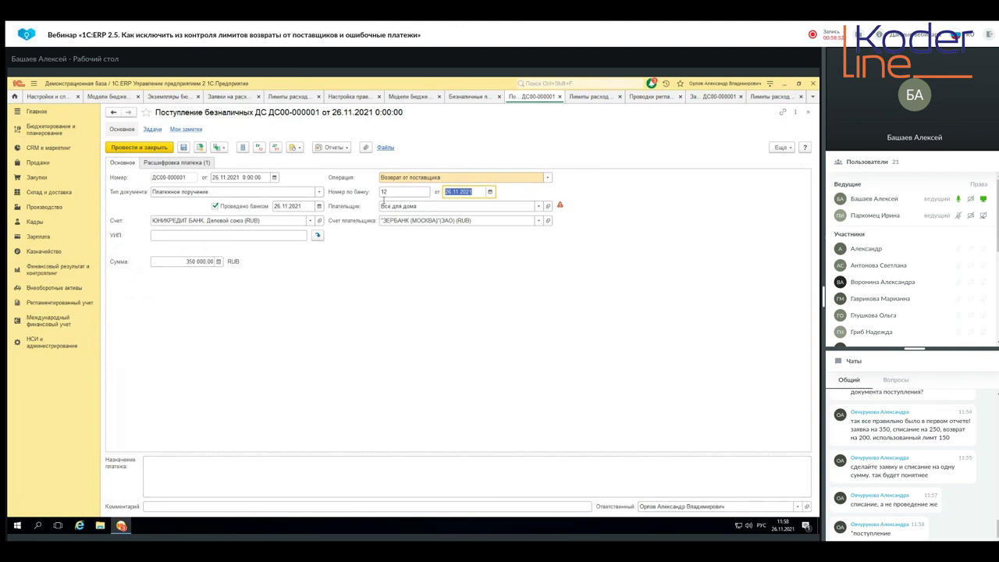
click(334, 148)
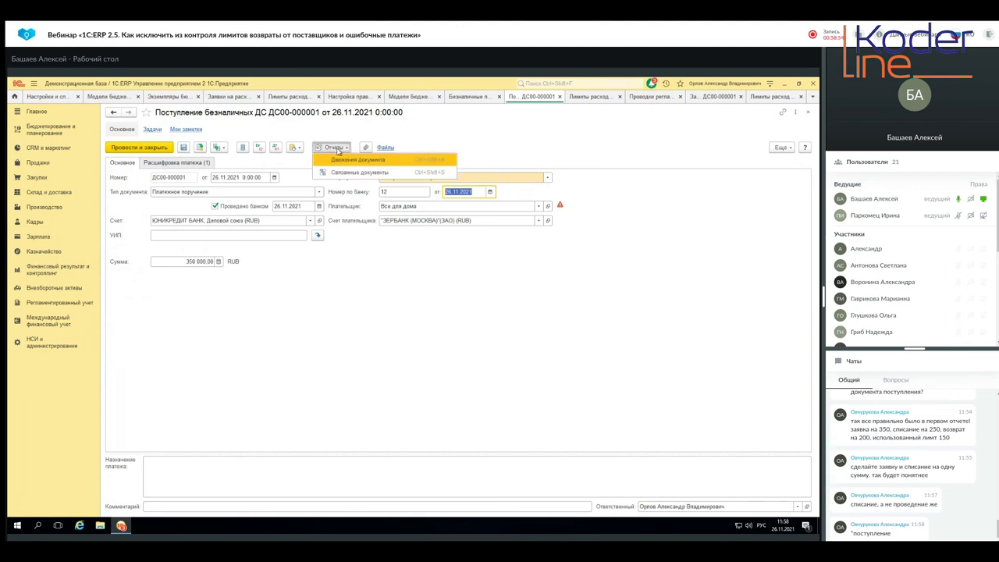
click(467, 152)
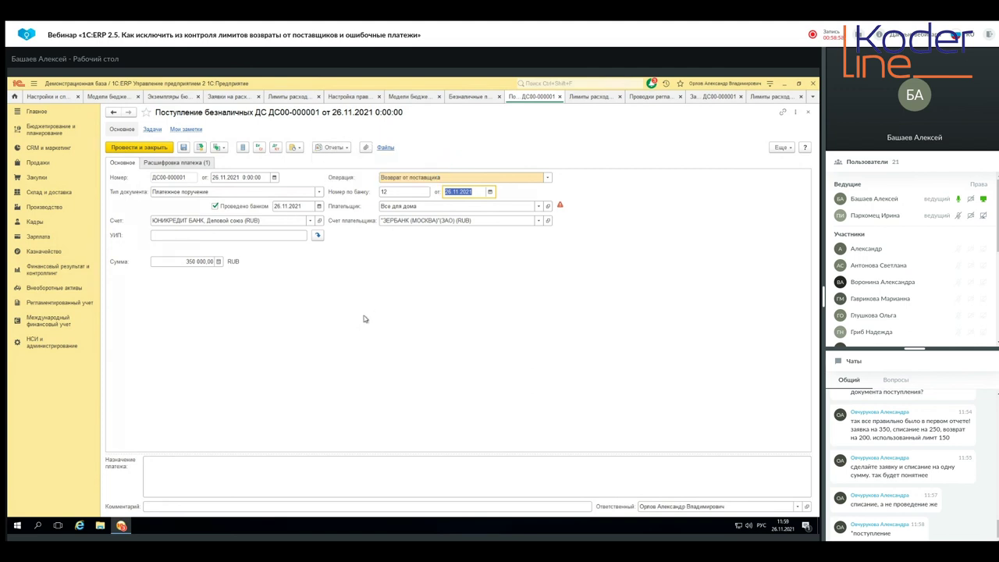